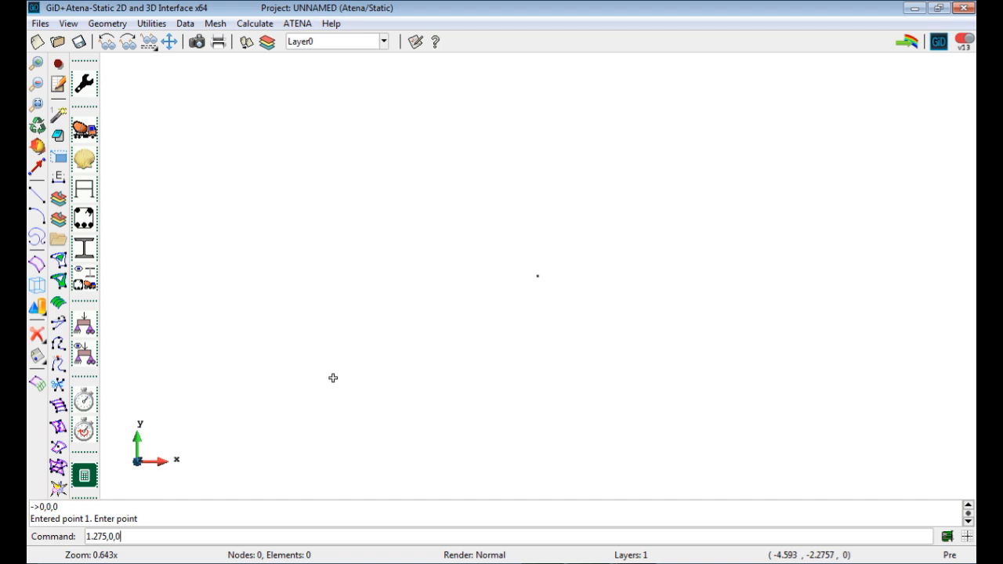
Step: Create the rectangle's remaining corner points at 1.275,0,0, at 1.275,0.19,0 and at 0,0.19,0
key("Return")
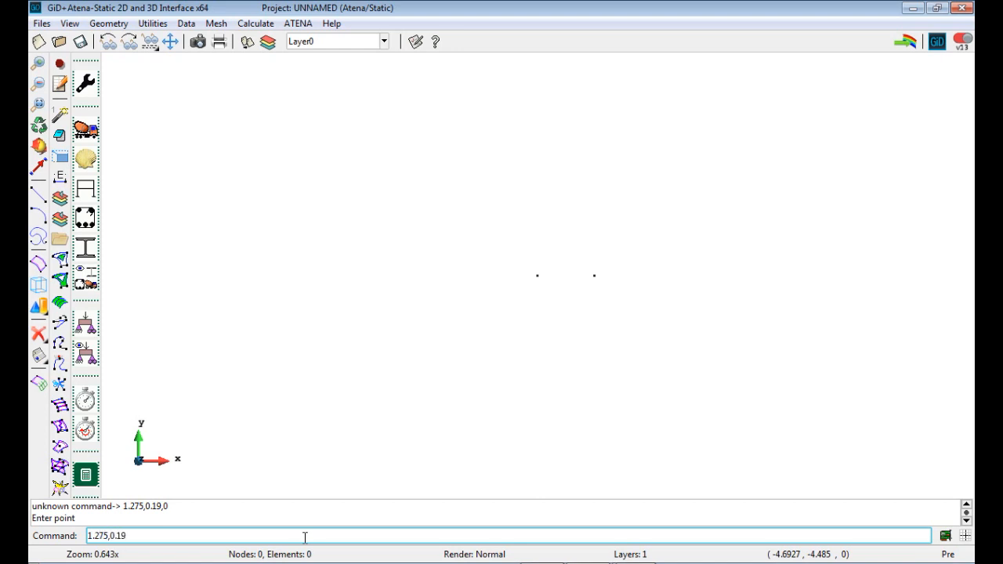
key("Return")
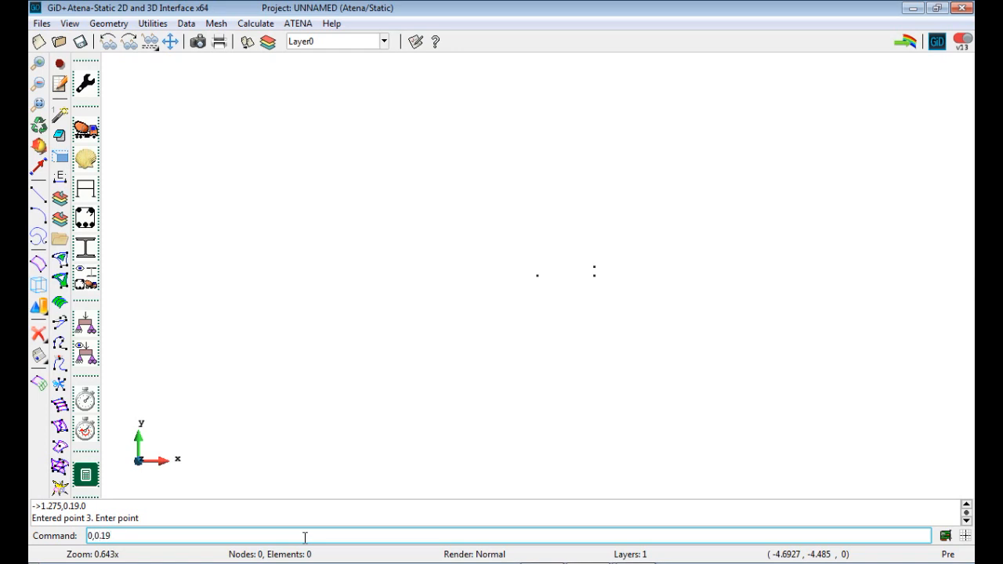
key("Return")
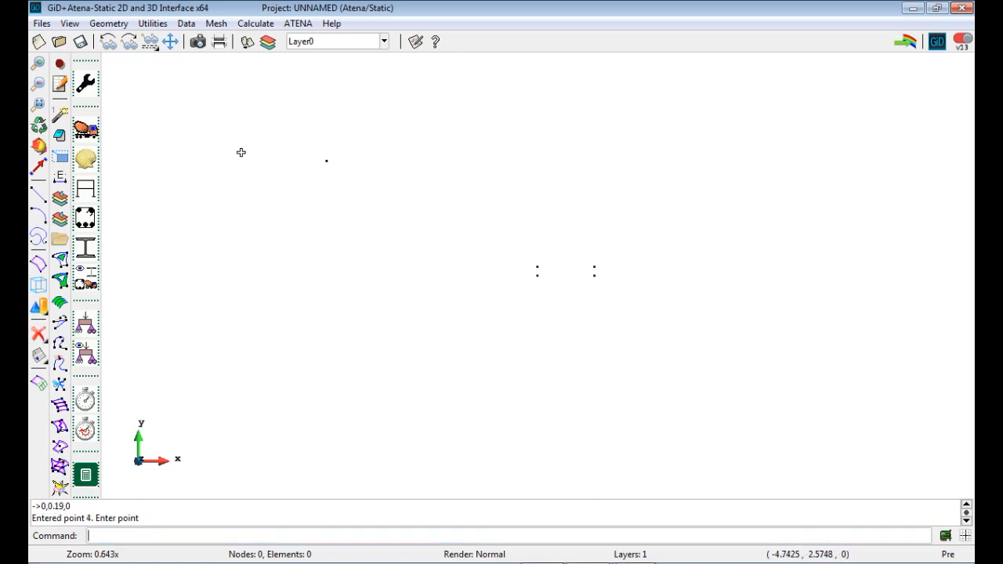
left_click(38, 106)
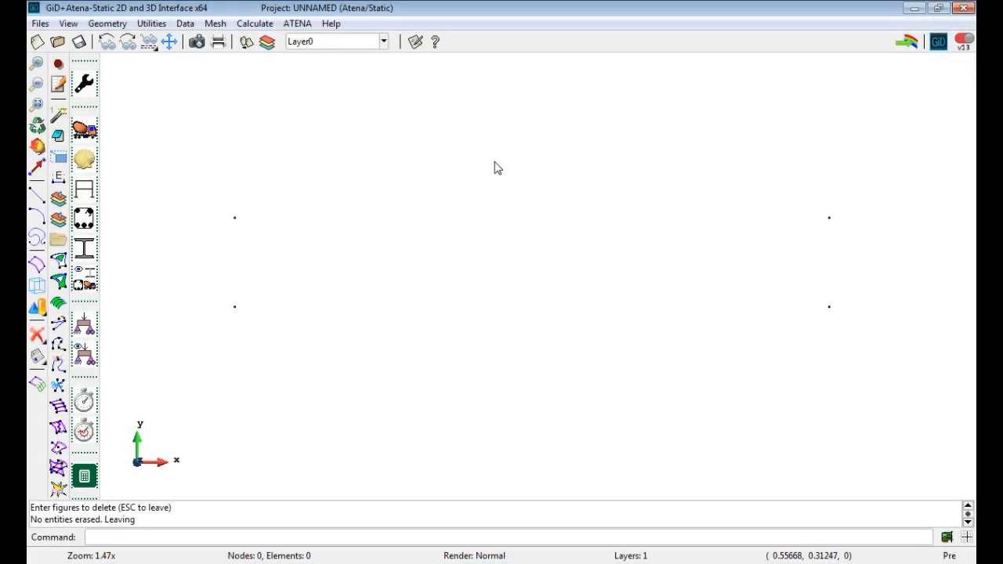
Step: Draw straight lines joining the four existing corner points into a closed rectangle, using the Join option to pick the points
left_click(107, 24)
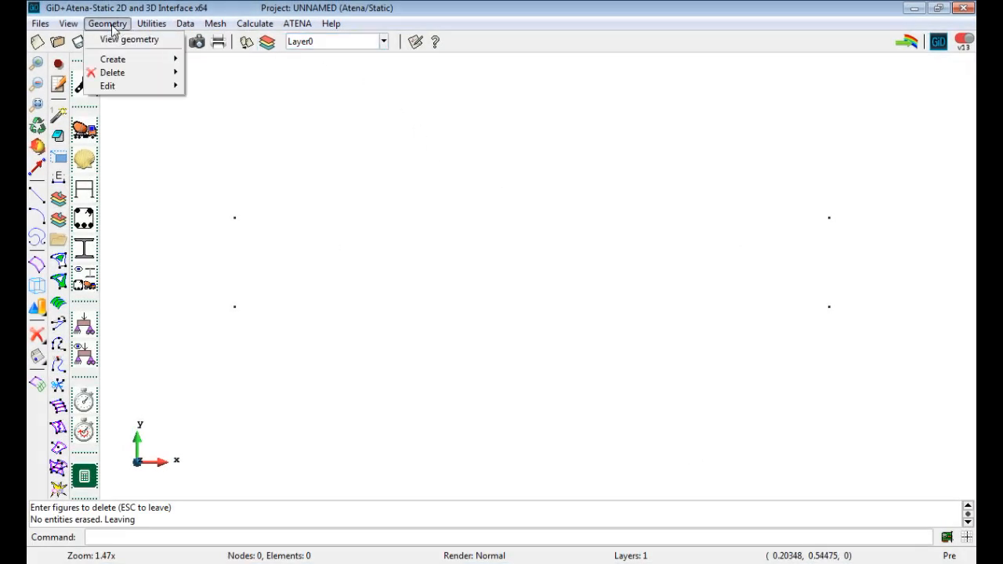
mouse_move(136, 61)
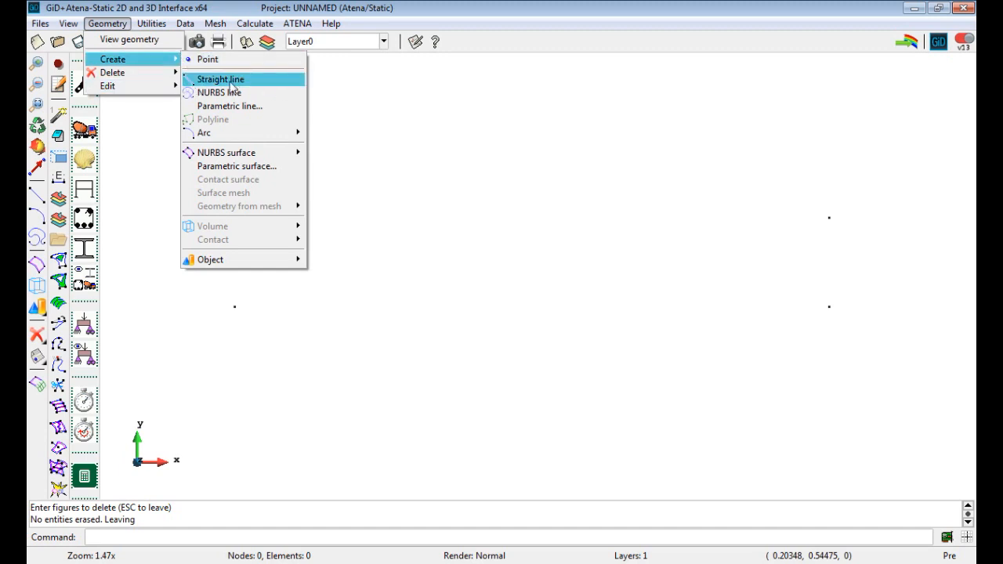
left_click(394, 246)
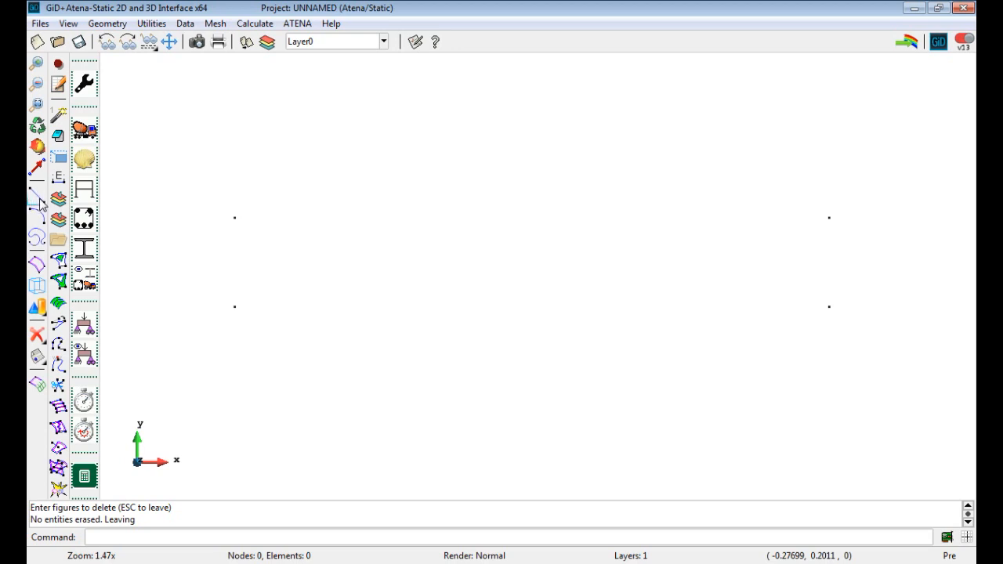
left_click(37, 197)
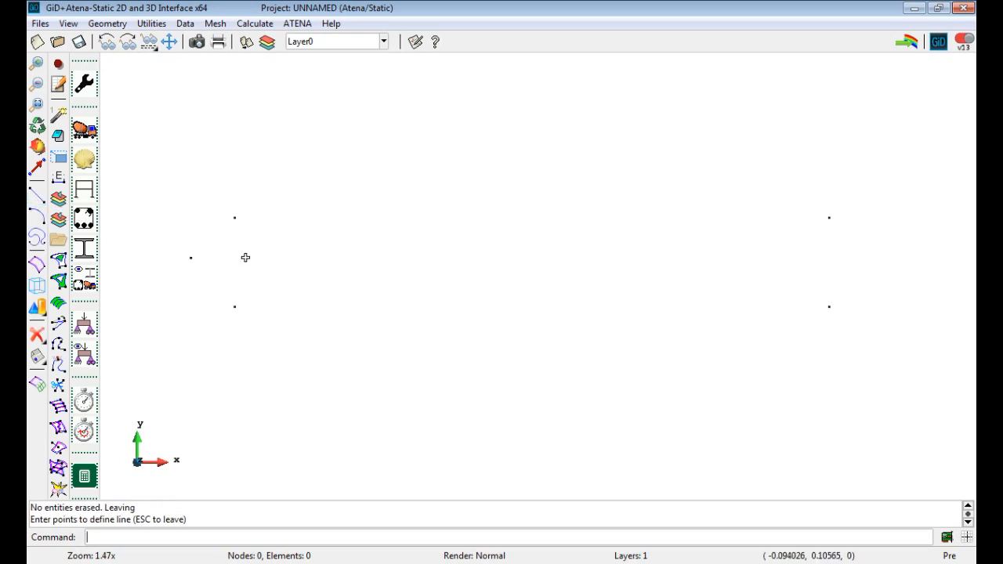
right_click(435, 219)
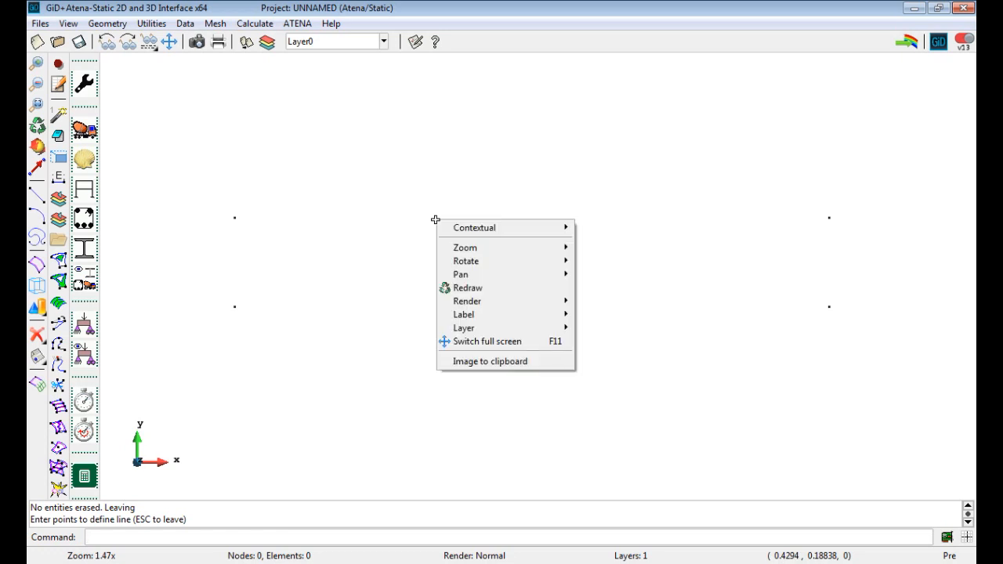
mouse_move(515, 235)
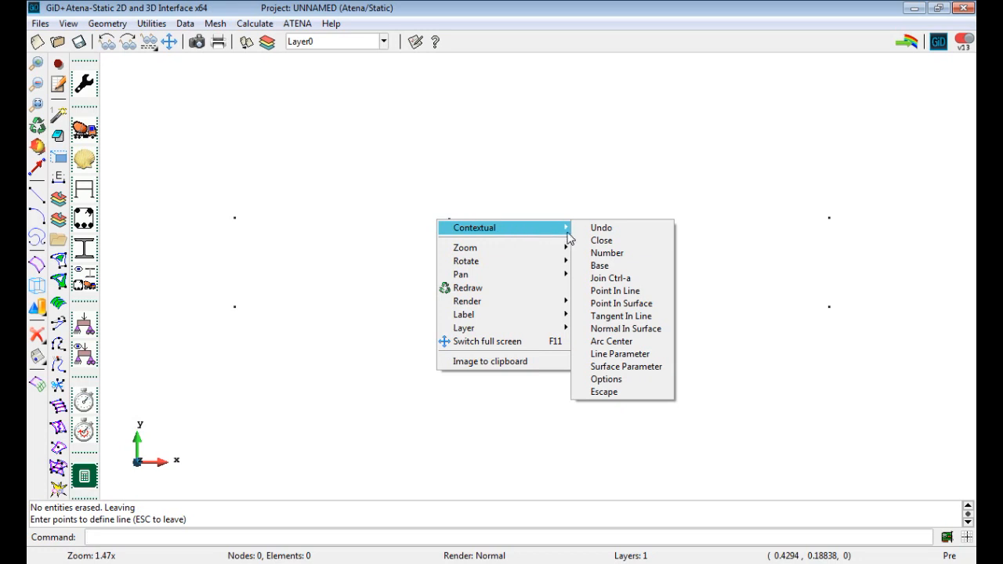
left_click(622, 285)
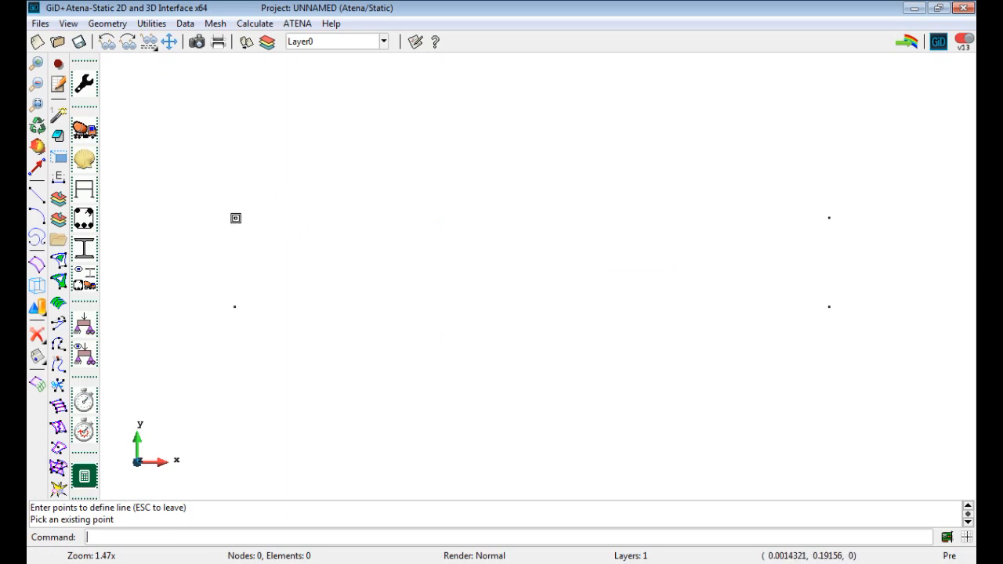
left_click(235, 218)
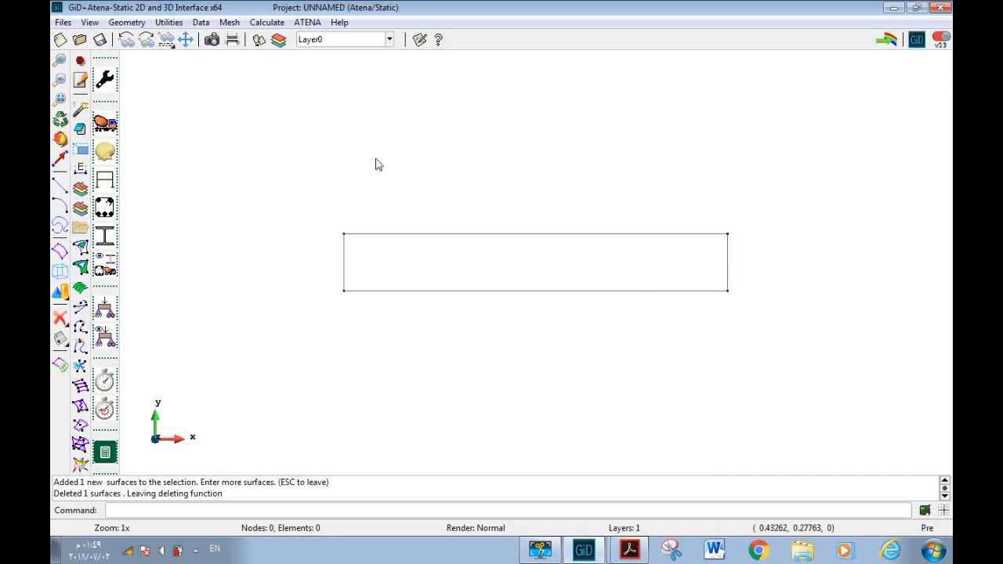
Step: Create a NURBS surface by contour from the rectangle's four boundary lines
left_click(124, 22)
mouse_move(149, 59)
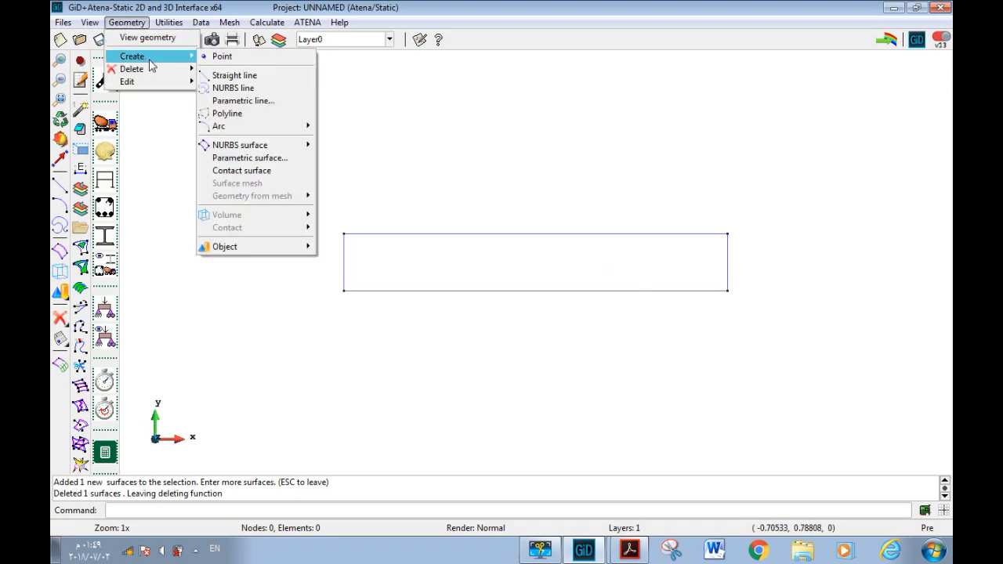
mouse_move(293, 150)
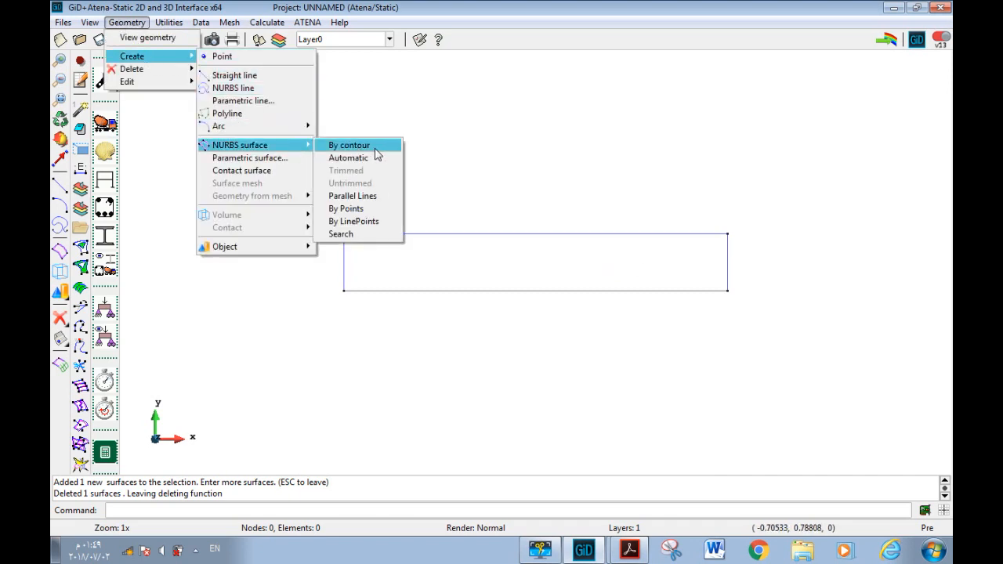
left_click(448, 153)
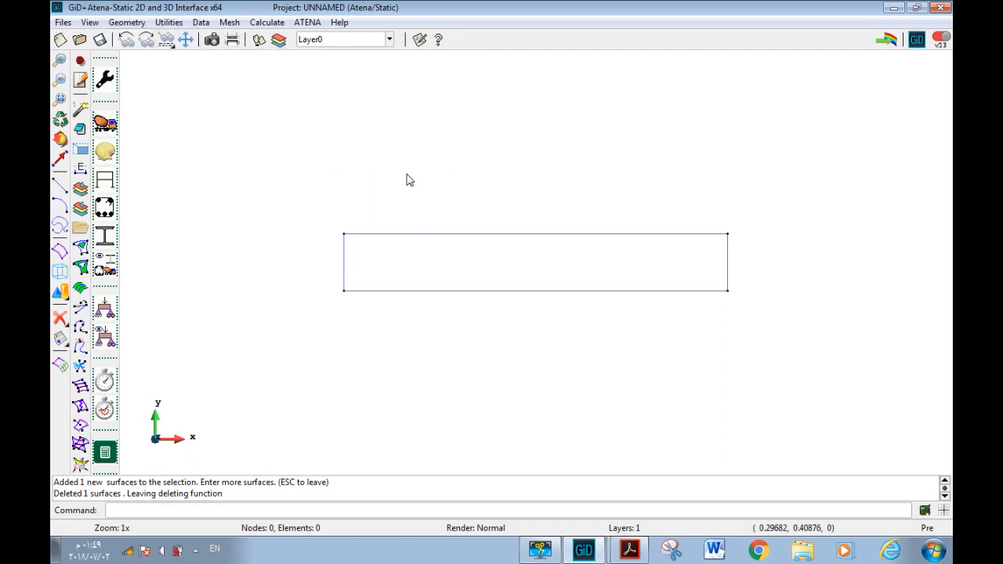
left_click(60, 251)
left_click(788, 181)
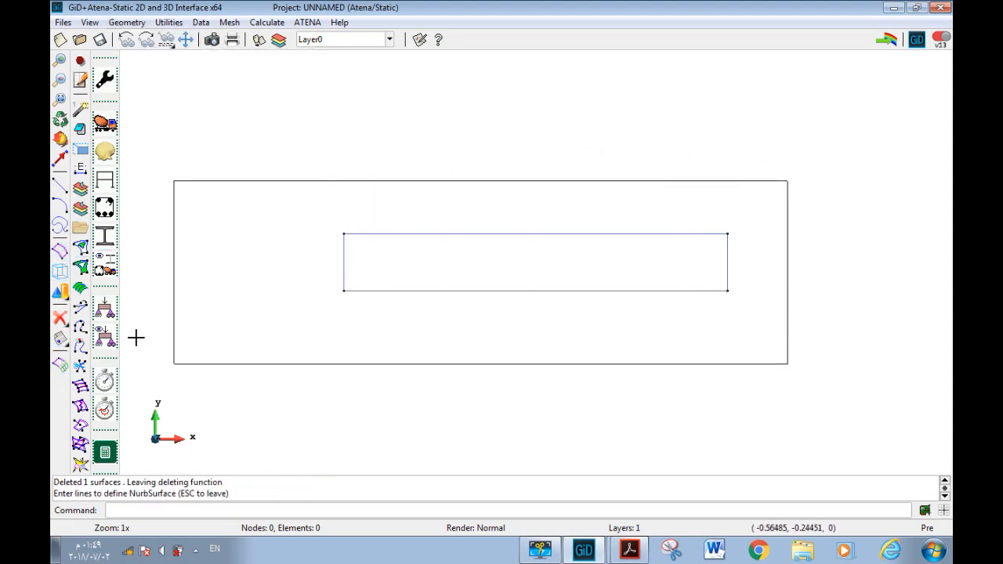
left_click(190, 345)
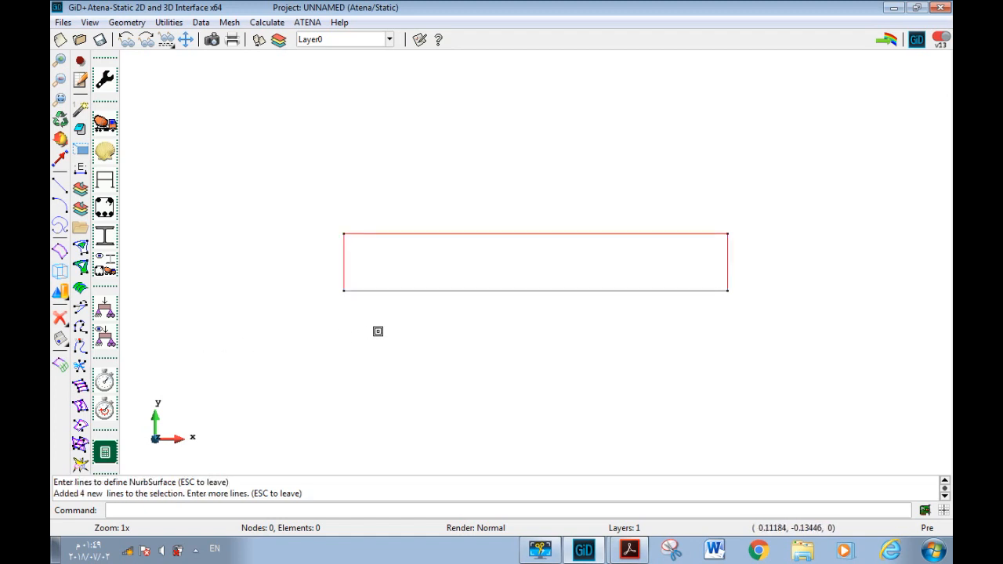
key("Escape")
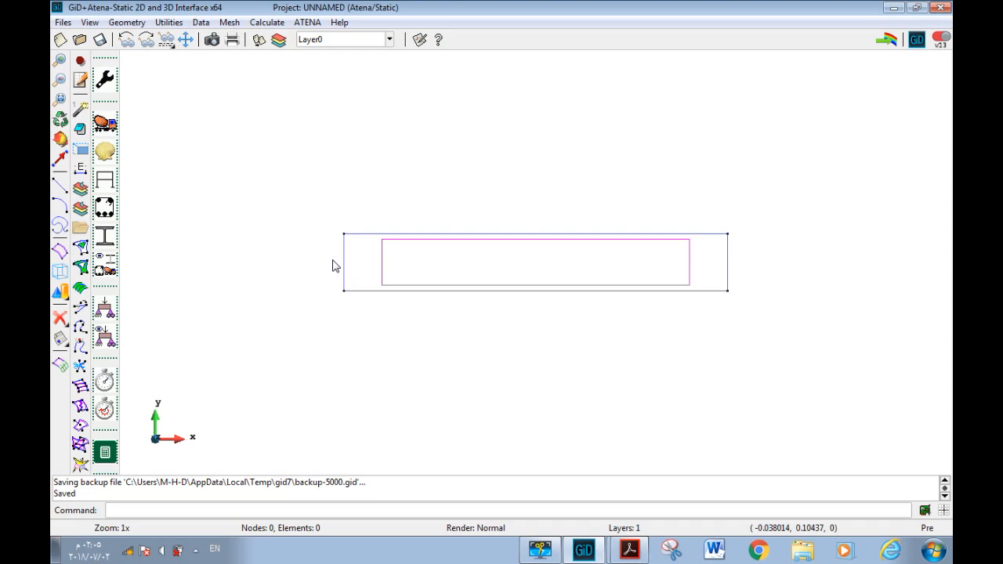
Step: Extrude the rectangular surface into a volume by copying it with a translation from 0,0,0 to 0,0,0.32
left_click(168, 22)
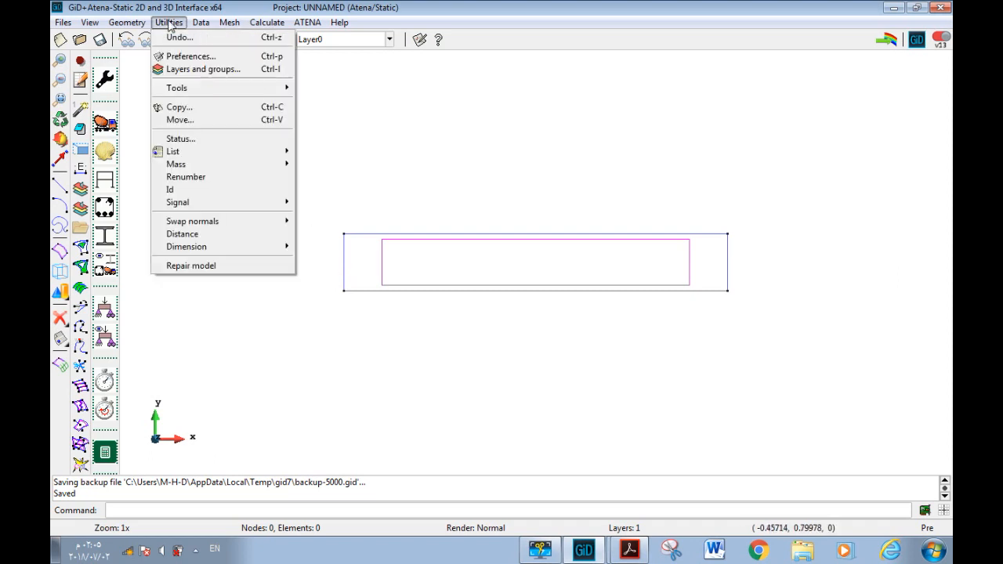
left_click(231, 108)
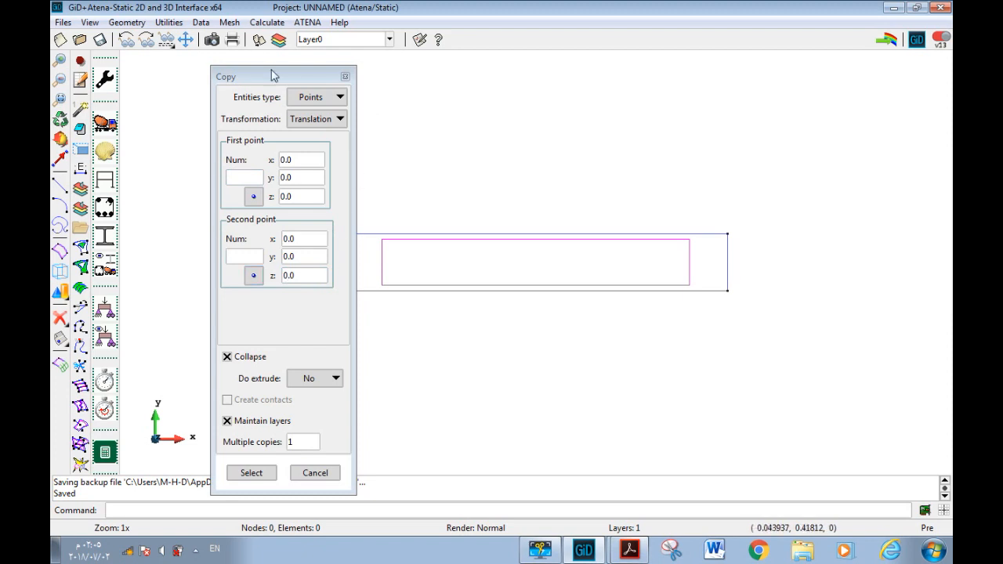
left_click(327, 103)
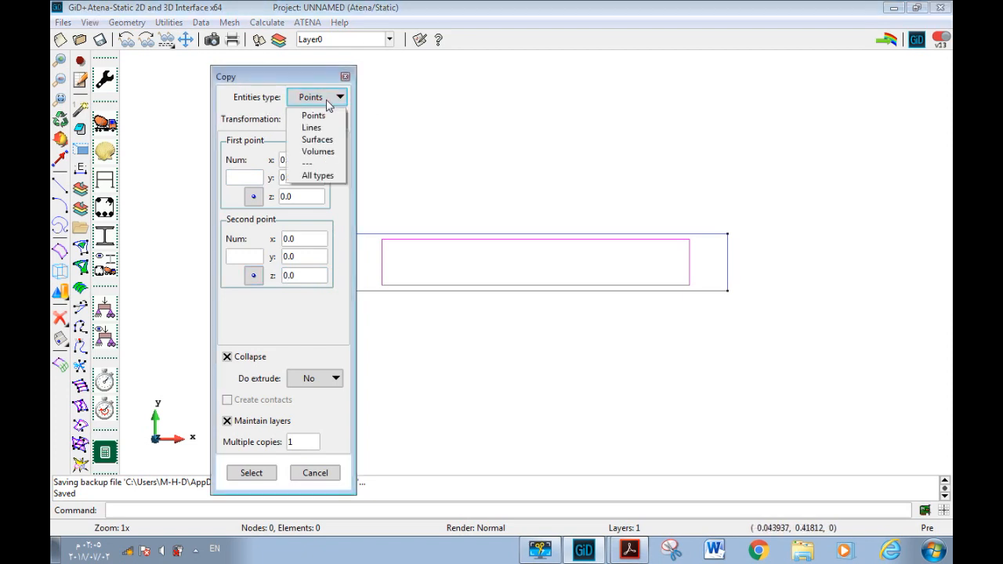
left_click(317, 140)
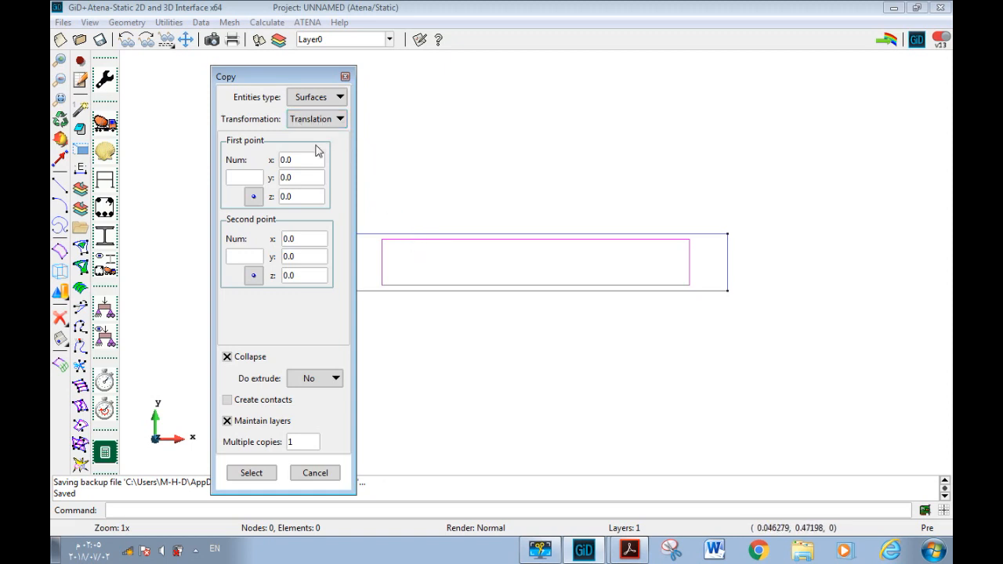
left_click_drag(301, 275, 272, 275)
left_click(331, 379)
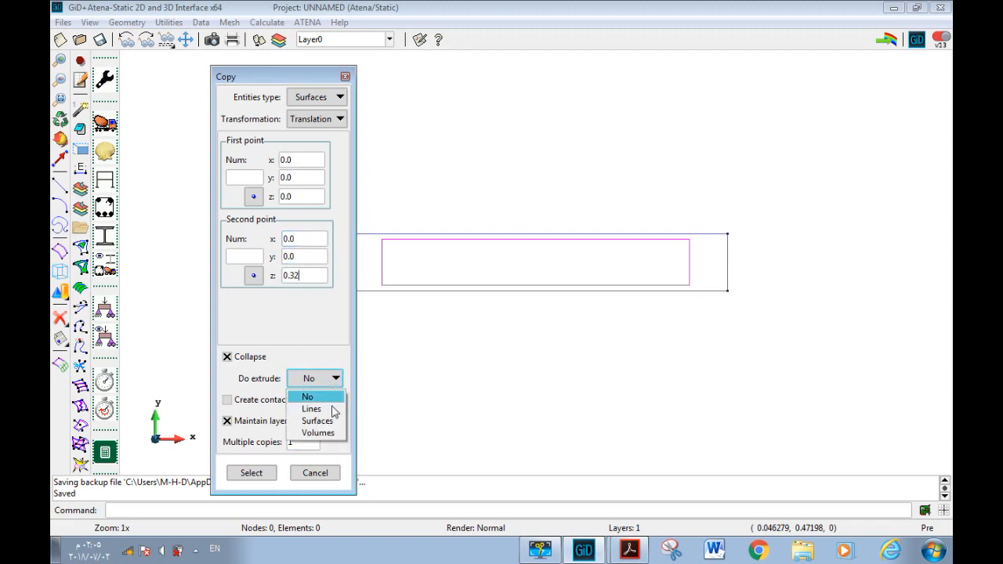
left_click(329, 438)
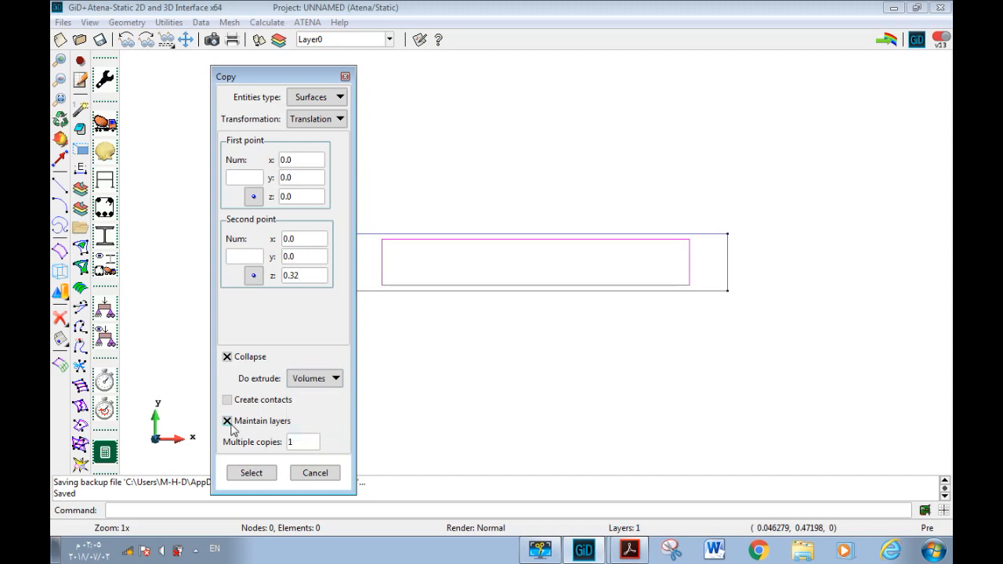
left_click(255, 479)
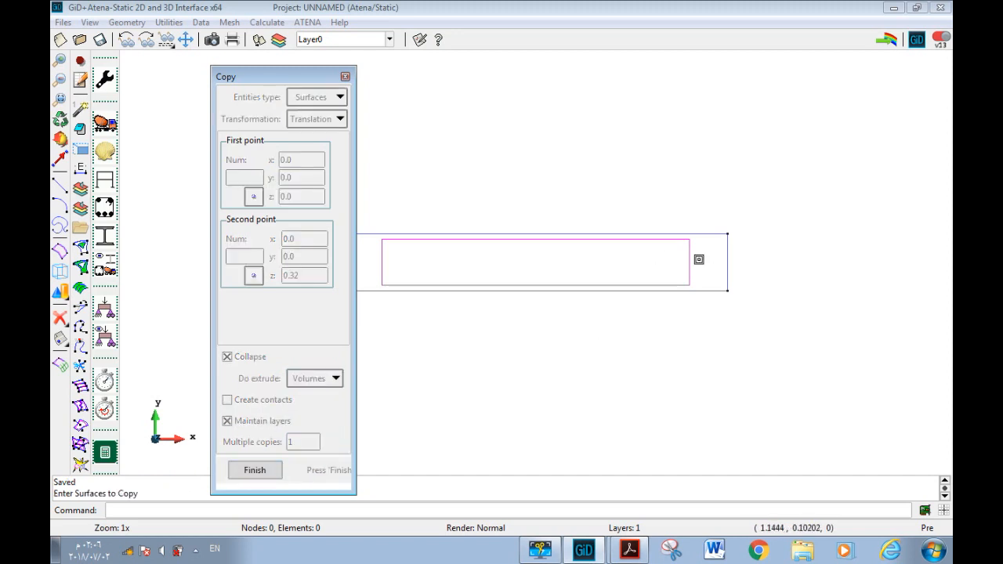
left_click(659, 270)
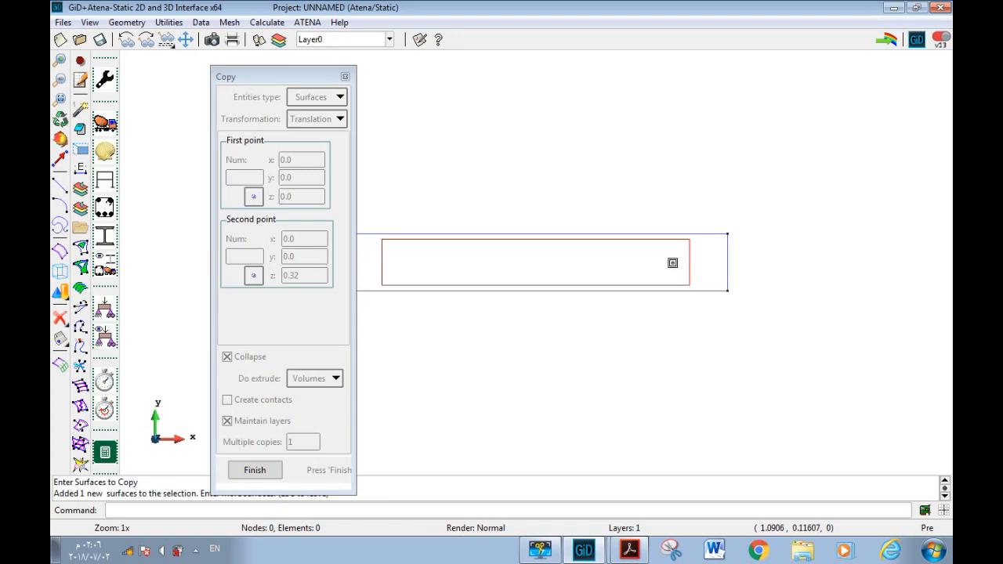
left_click(254, 471)
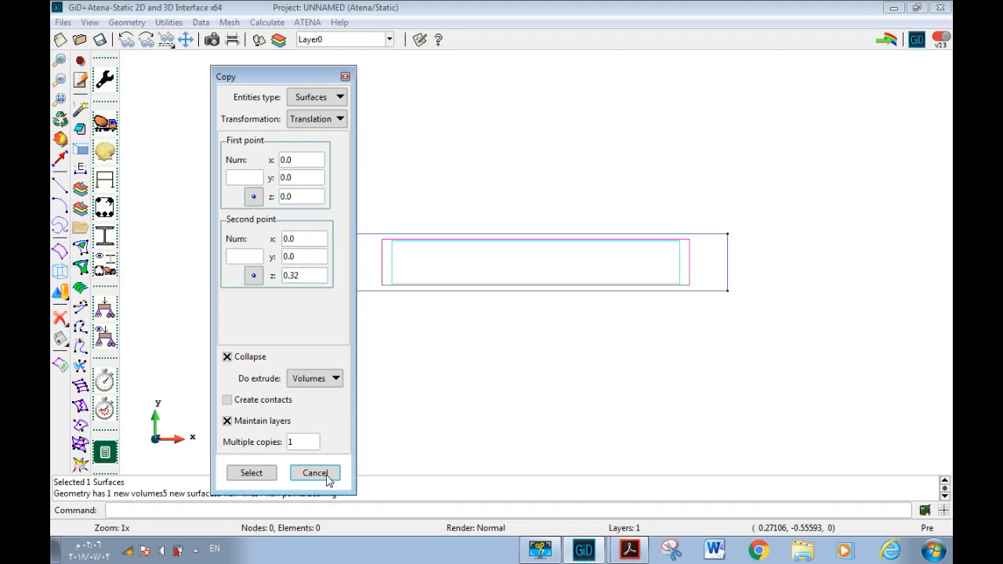
left_click(316, 473)
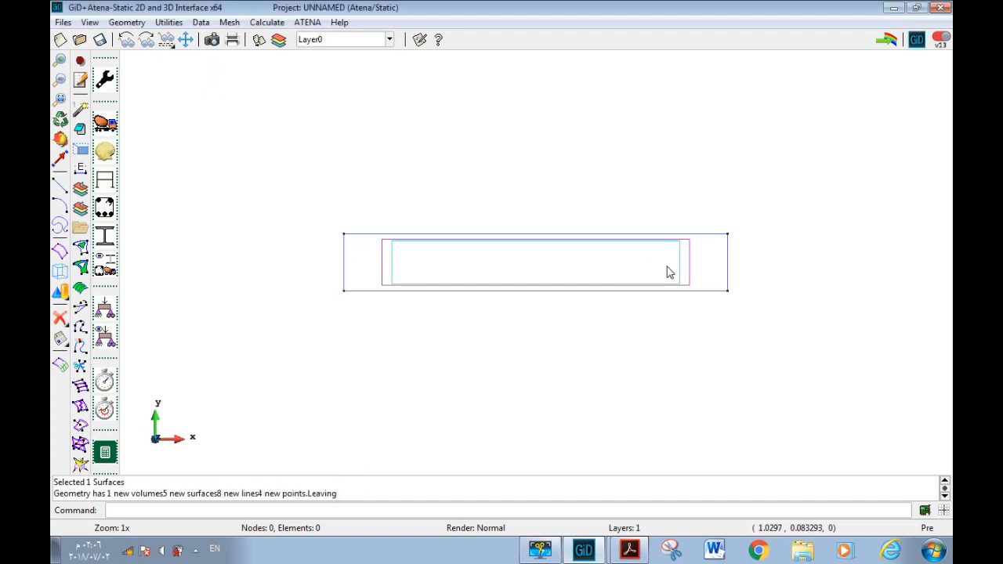
Step: Examine the extruded beam volume in 3D from several angles, rotating and shifting the view
left_click_drag(531, 209, 469, 317, "shift")
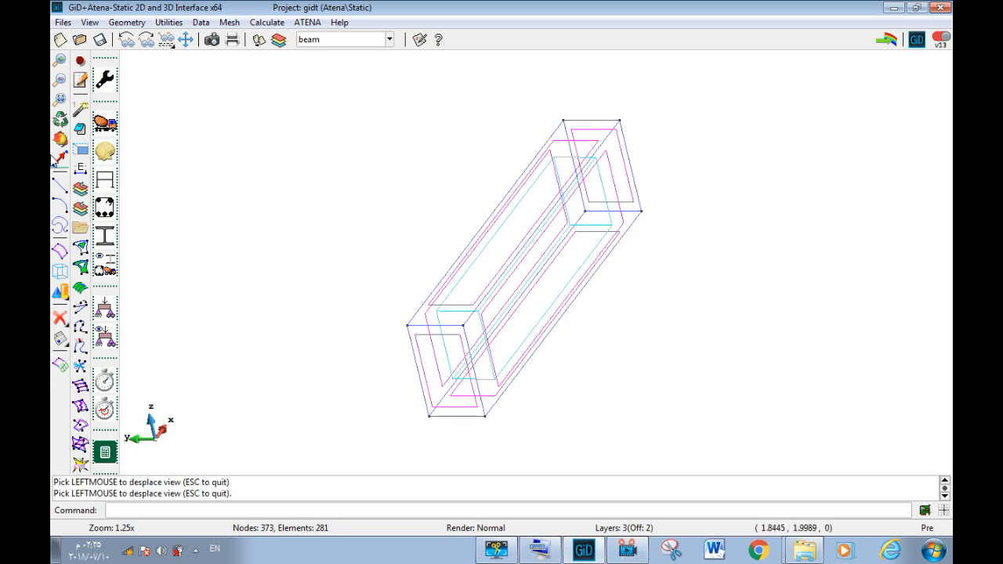
left_click(59, 140)
left_click_drag(376, 220, 381, 186)
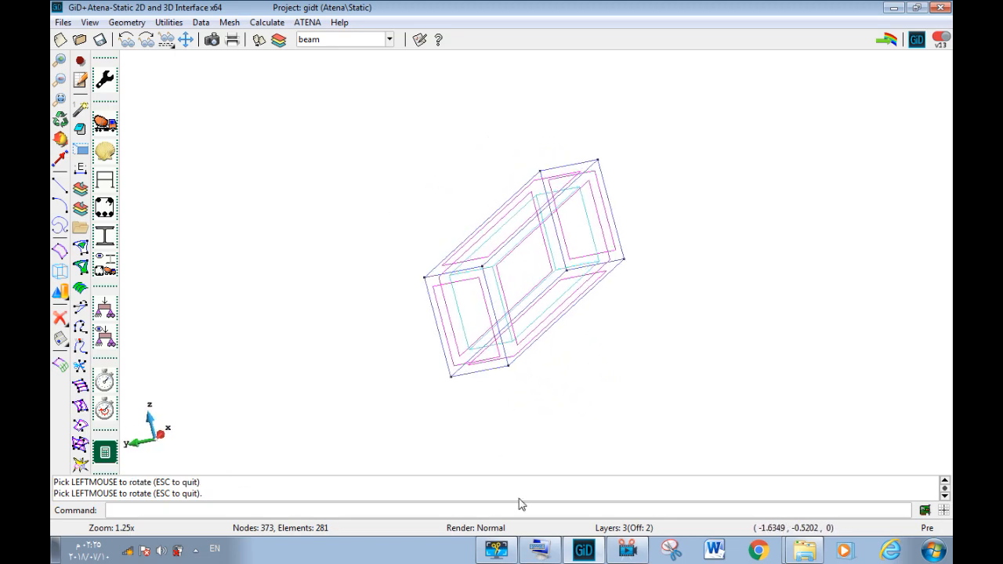
left_click(539, 549)
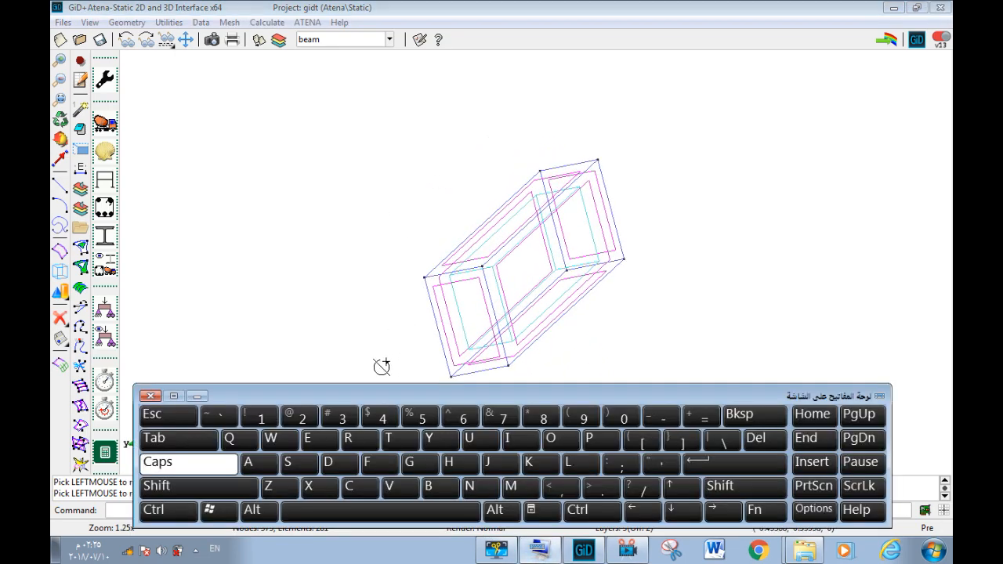
key("shift")
left_click_drag(433, 280, 586, 251)
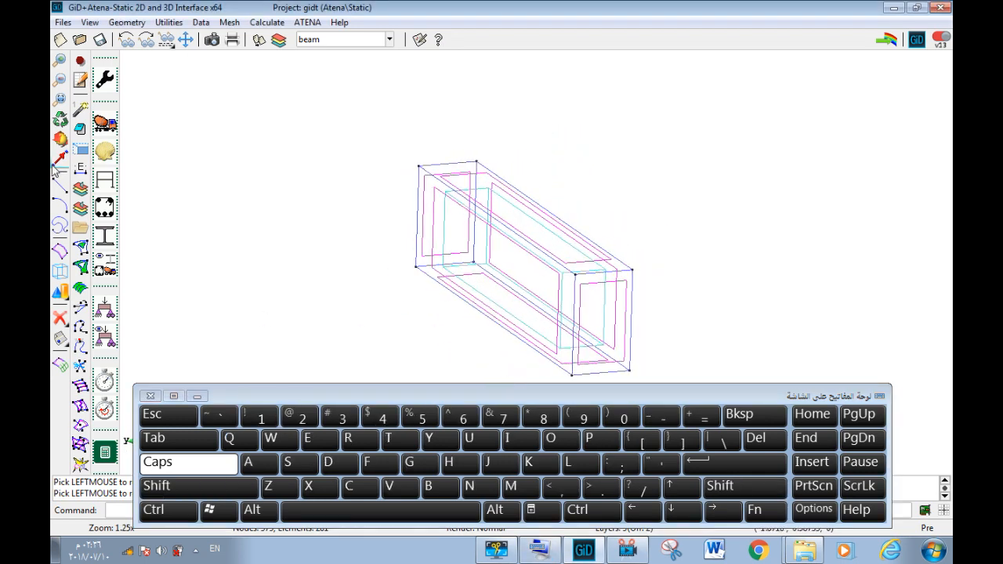
left_click(59, 159)
left_click_drag(471, 235, 410, 215)
key("shift")
mouse_move(351, 292)
left_mouse_down()
mouse_move(363, 262)
mouse_move(573, 228)
mouse_move(397, 269)
mouse_move(450, 251)
mouse_move(250, 258)
left_mouse_up()
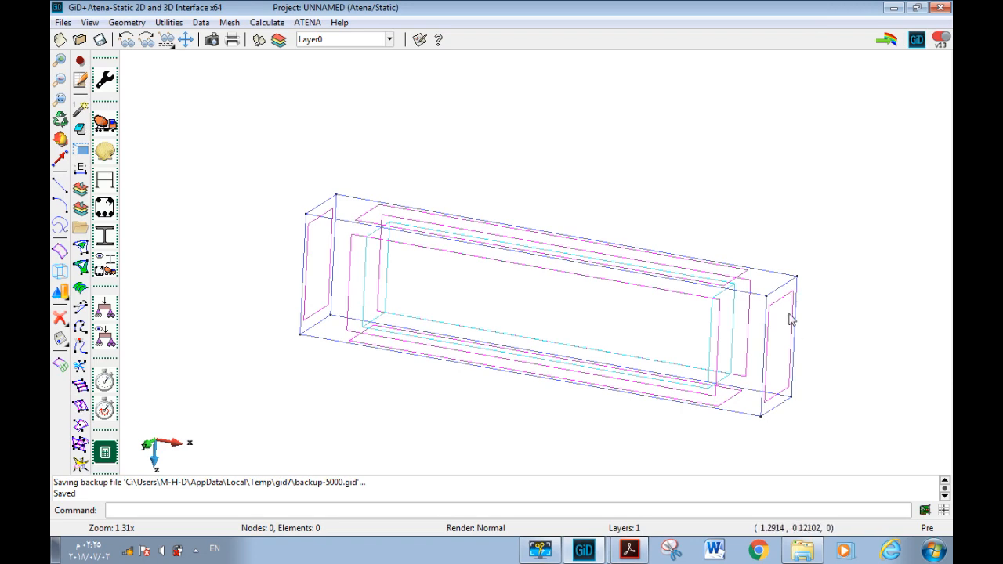
Step: Copy the upper short edge line at the beam's far-x end with a translation from 0,0,0 to -0.115,0,0, without extrusion
scroll(793, 315, "up", 3)
scroll(778, 348, "up", 10)
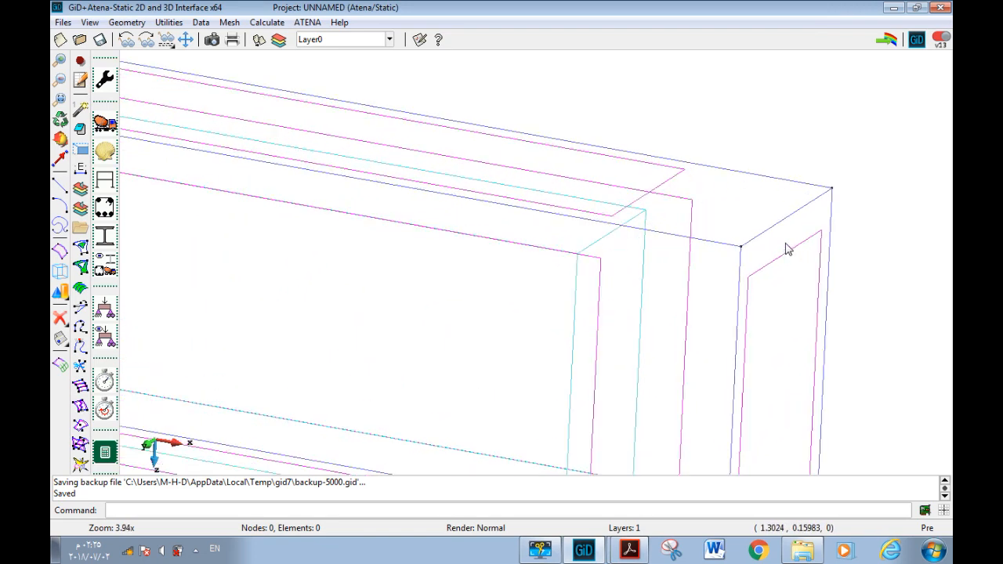
left_click(168, 22)
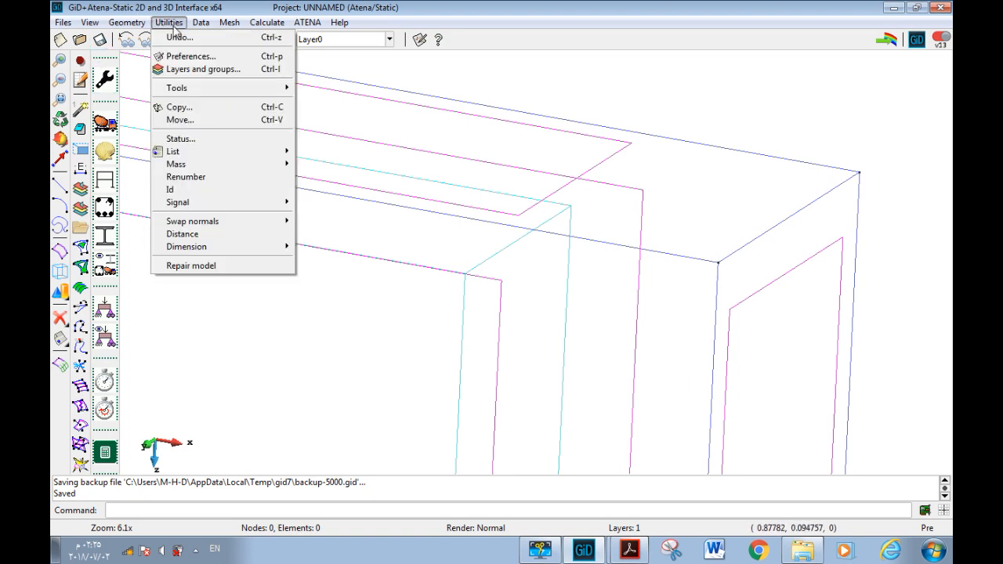
left_click(197, 111)
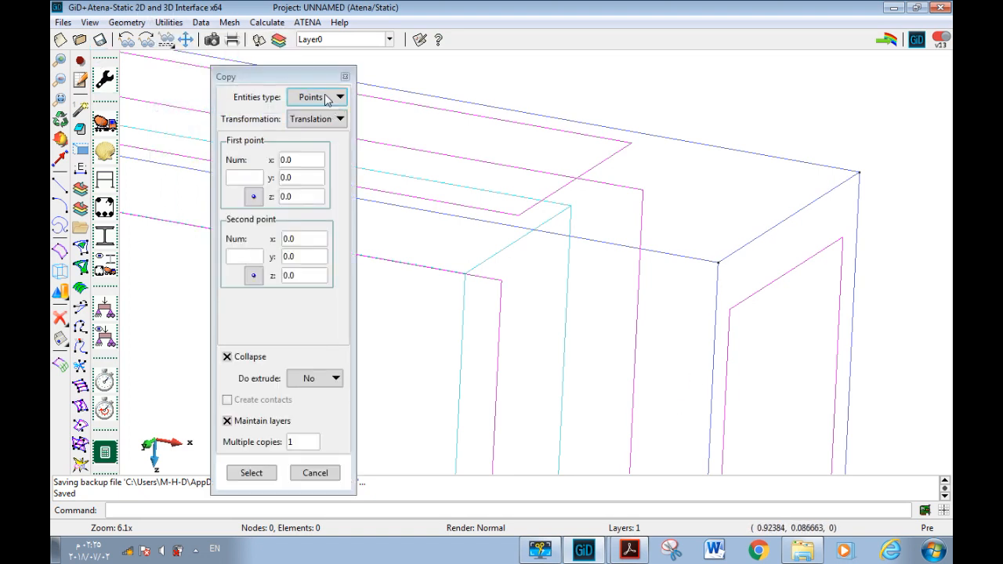
left_click(339, 98)
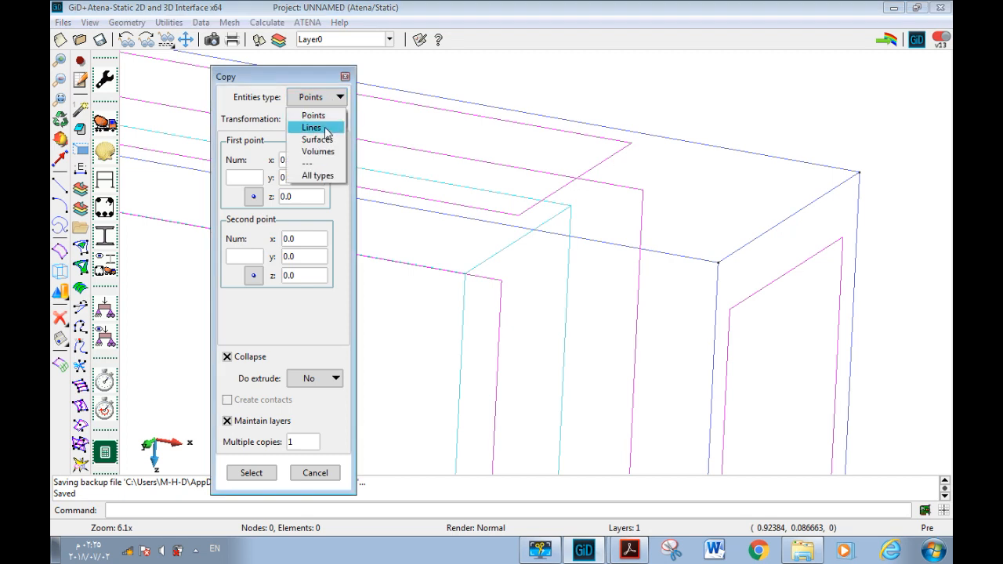
left_click(315, 128)
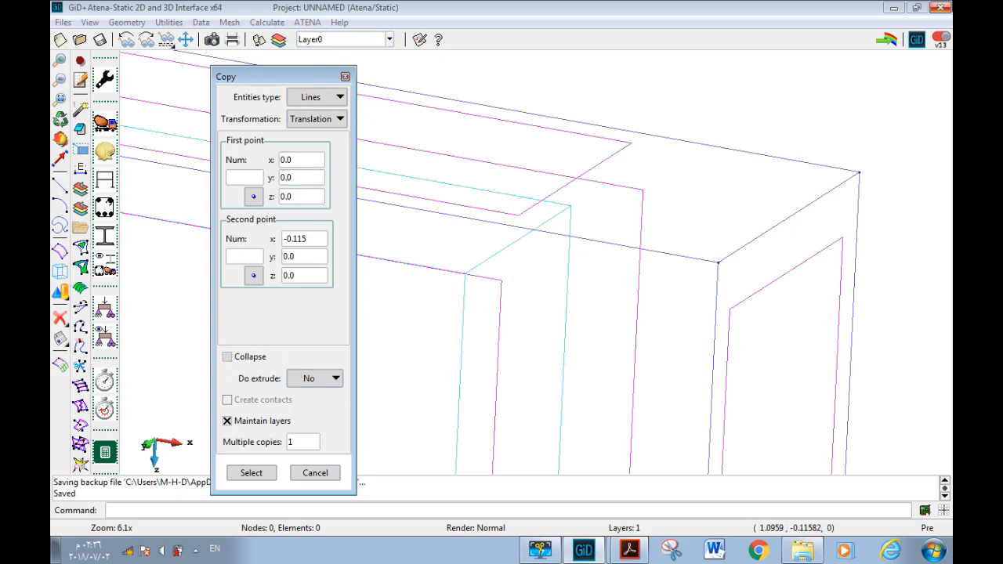
left_click(252, 472)
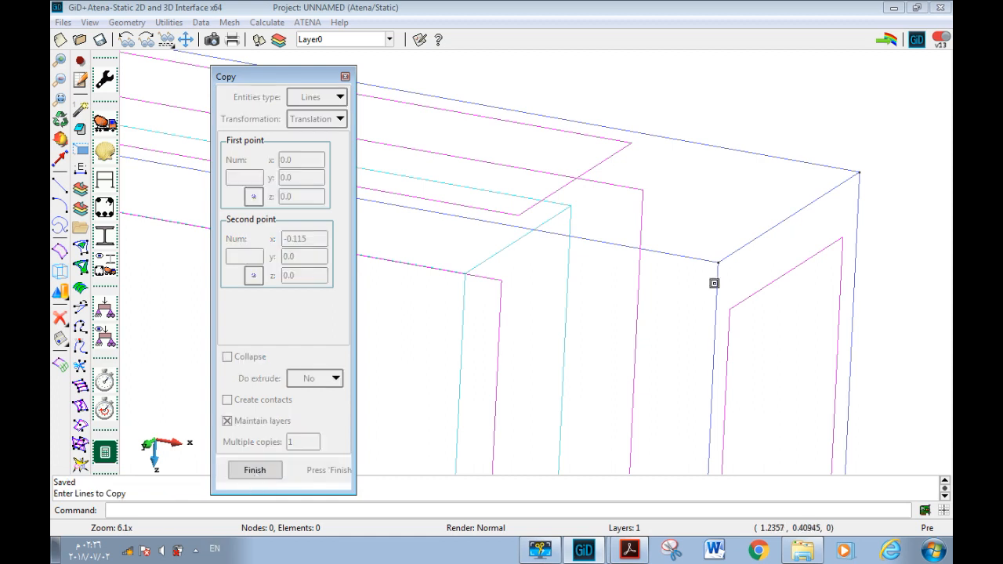
left_click(792, 212)
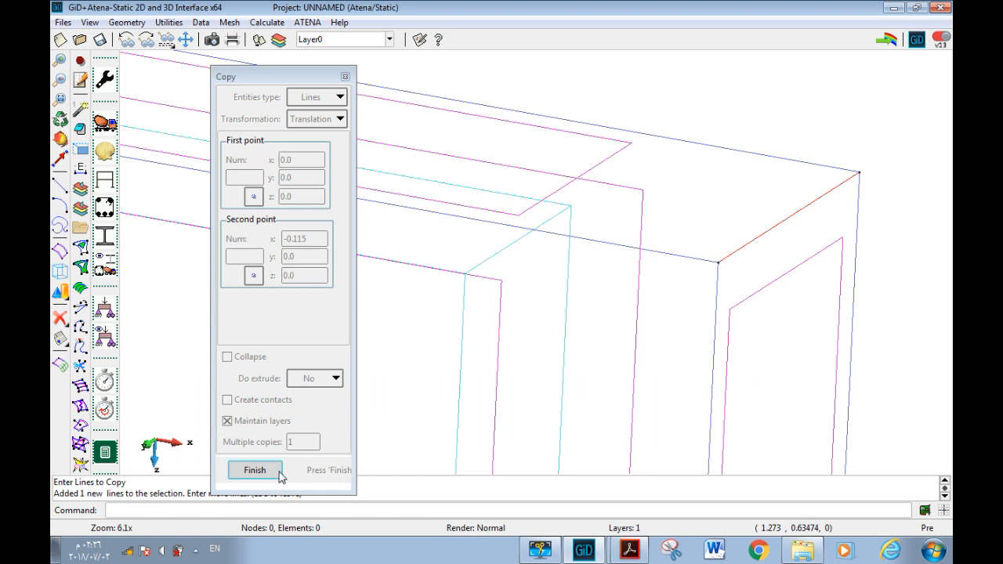
left_click(255, 470)
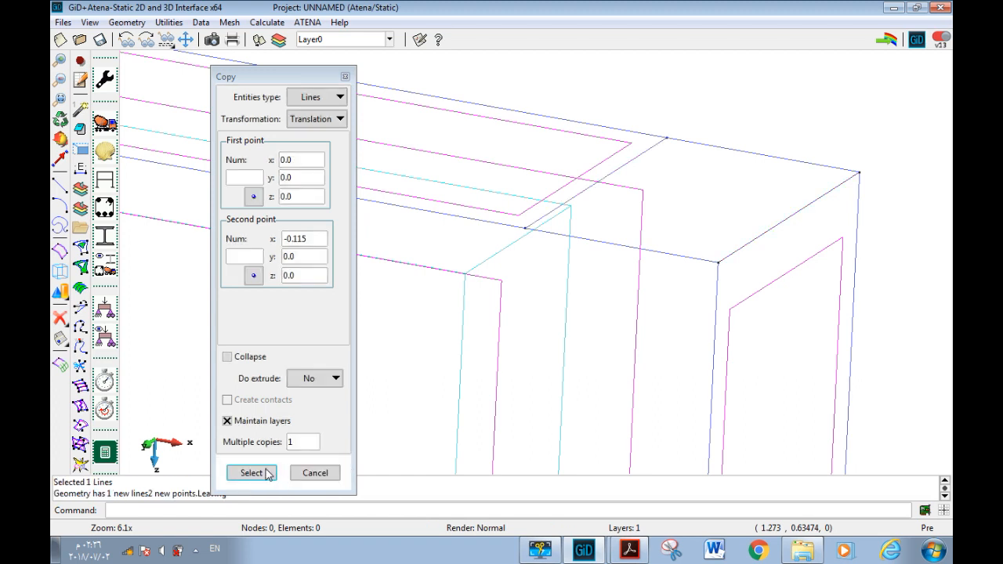
left_click(313, 474)
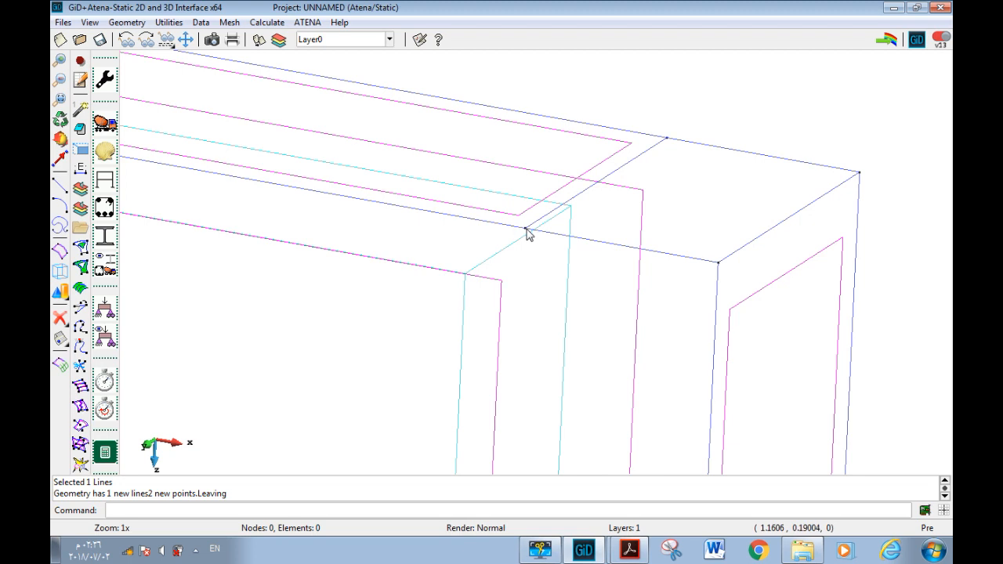
Step: Copy the newly made cross line with a translation from 0,0,0 to -0.1,0,0, without extrusion
left_click(169, 22)
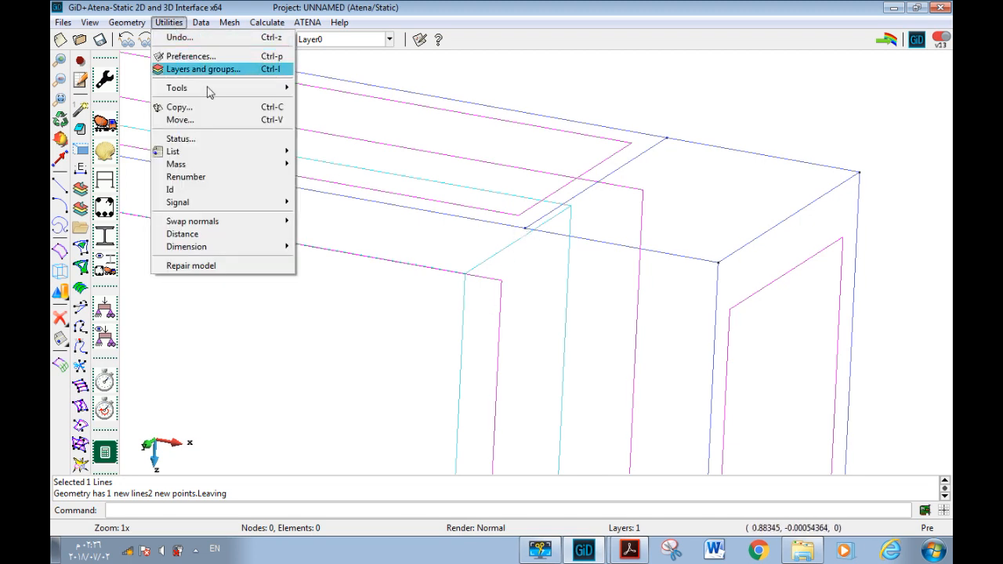
left_click(219, 108)
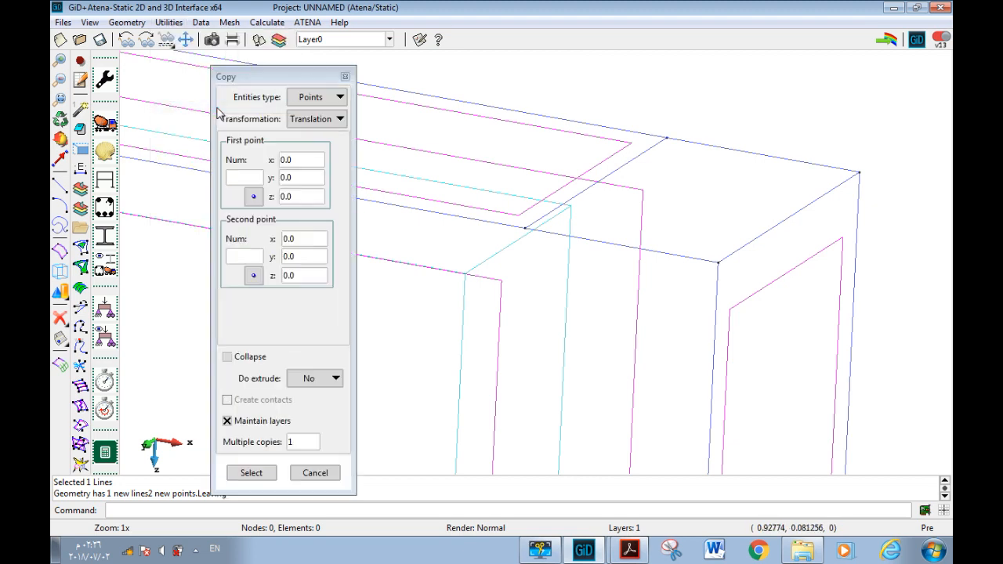
left_click(337, 97)
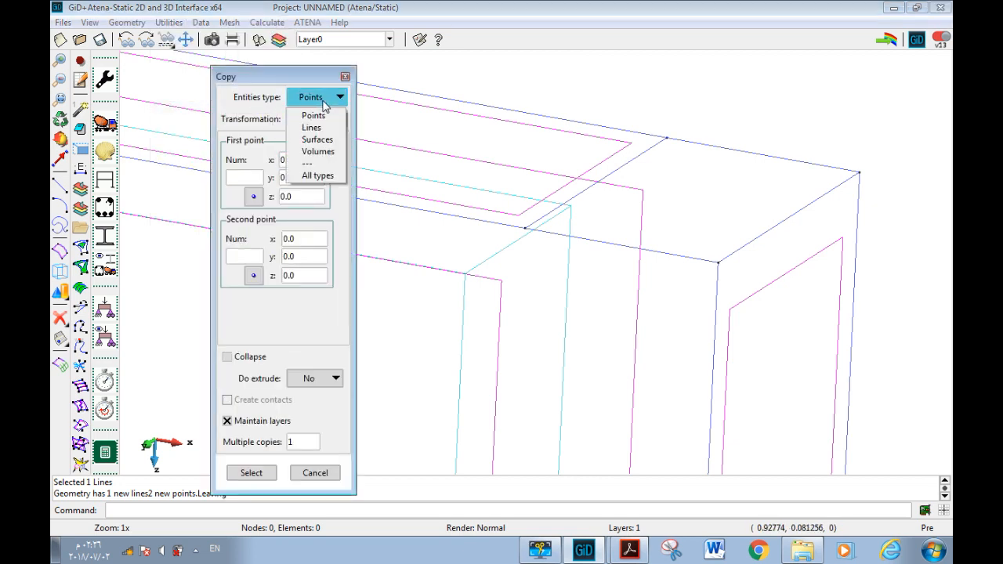
left_click(321, 129)
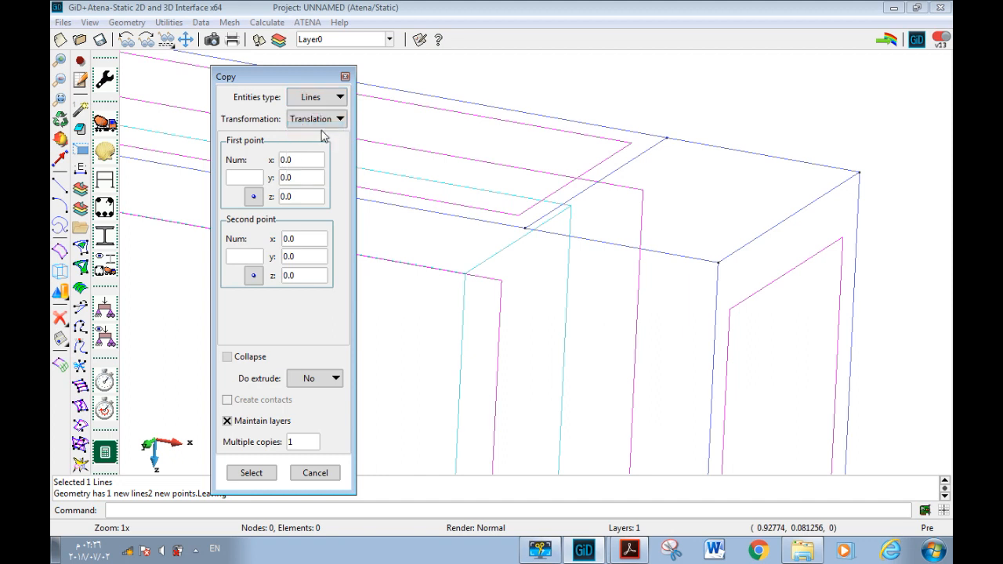
left_click_drag(318, 239, 261, 240)
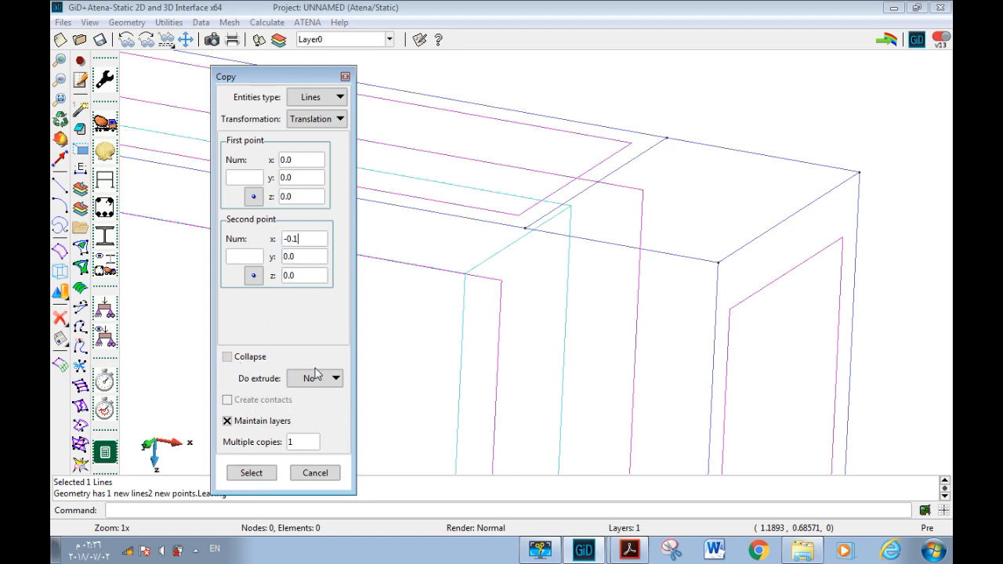
left_click(259, 474)
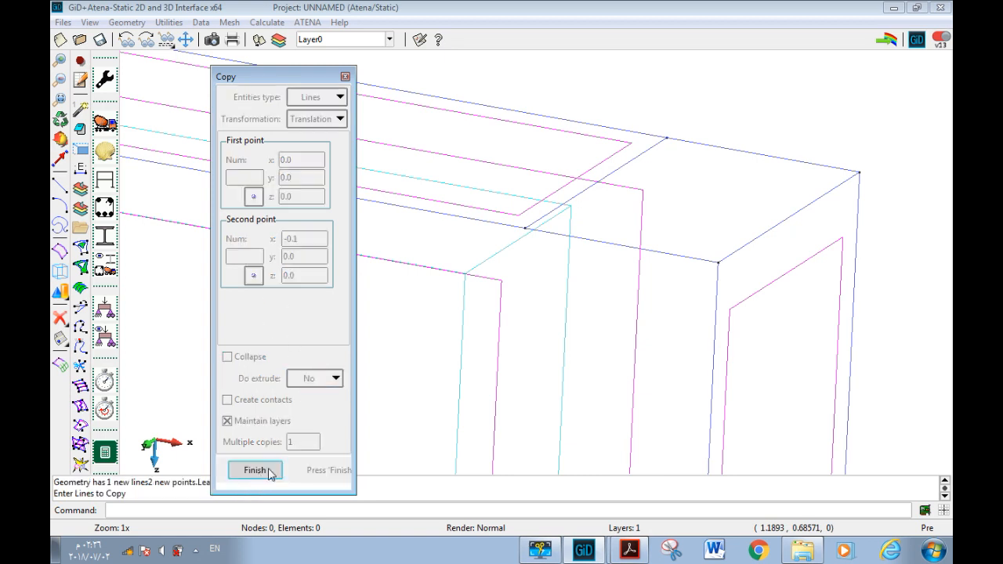
left_click(624, 165)
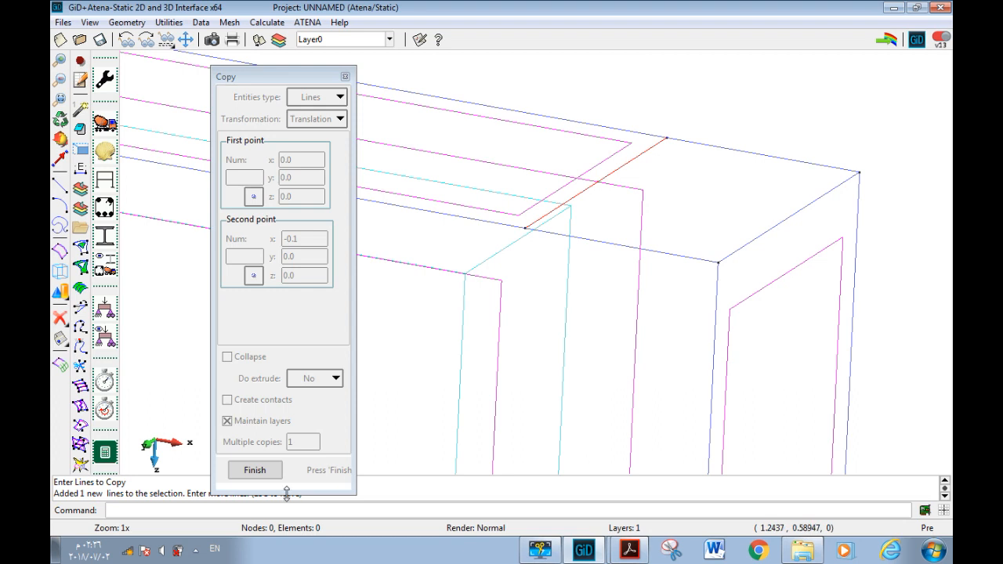
left_click(259, 472)
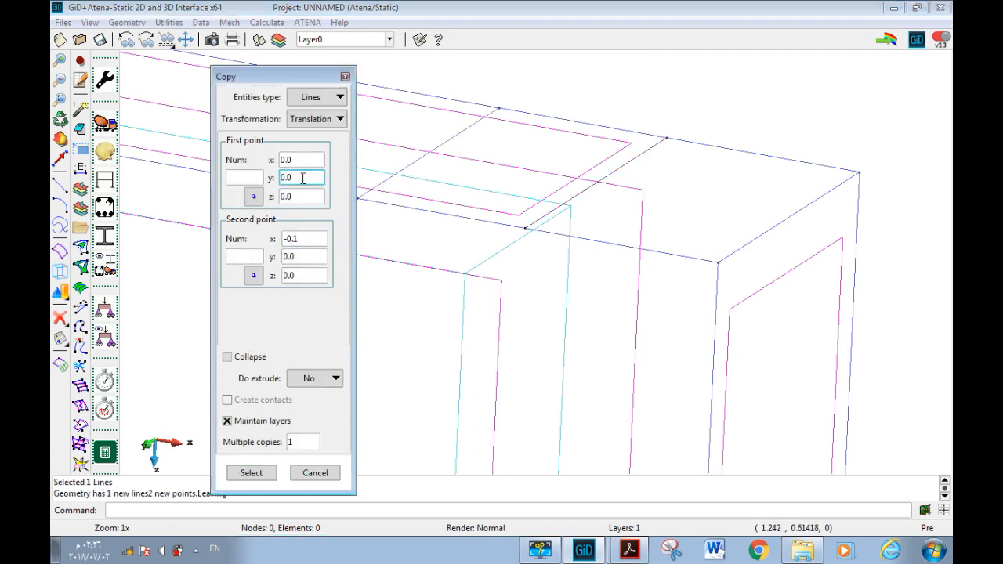
left_click(321, 475)
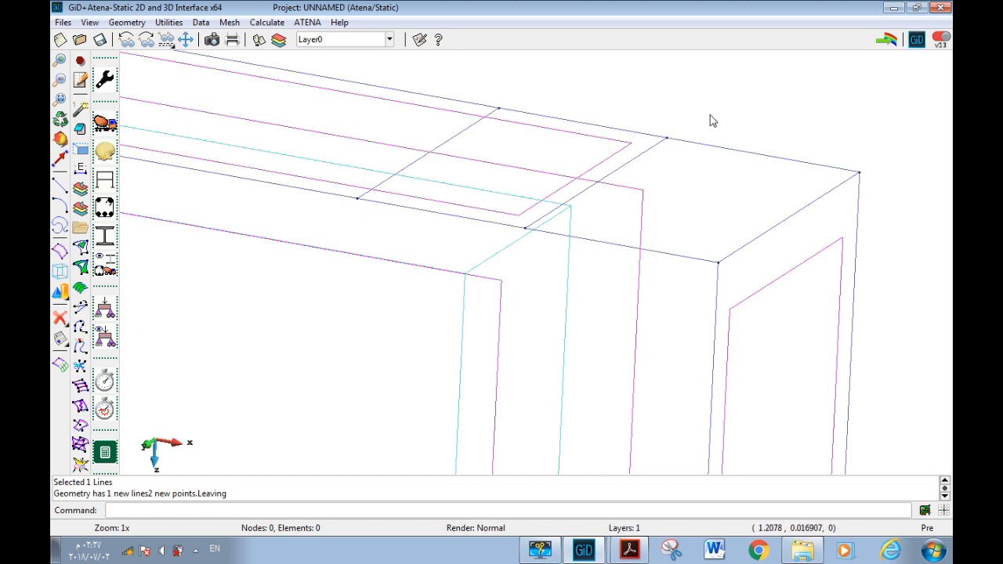
left_click(60, 186)
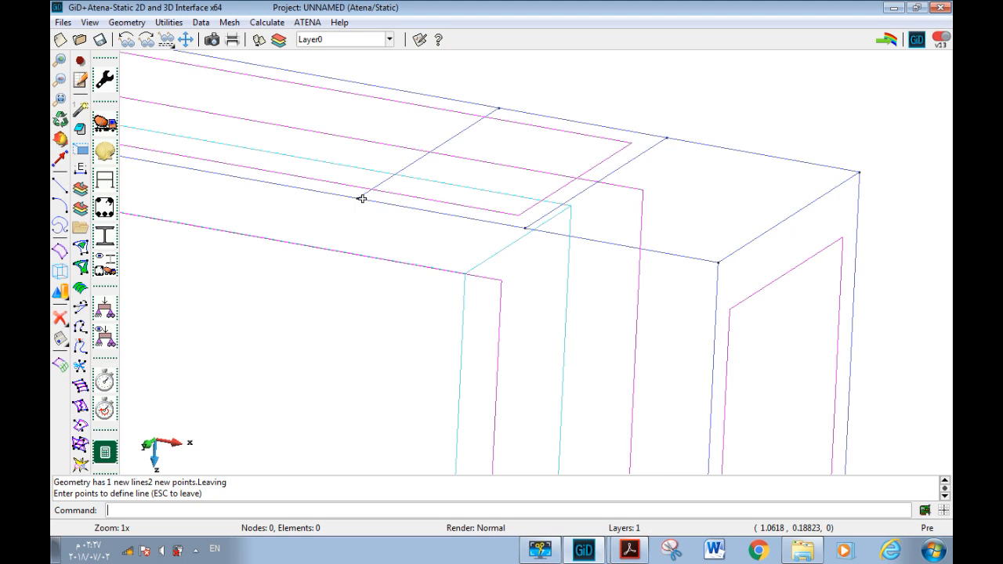
key("ctrl+a")
left_click(358, 198)
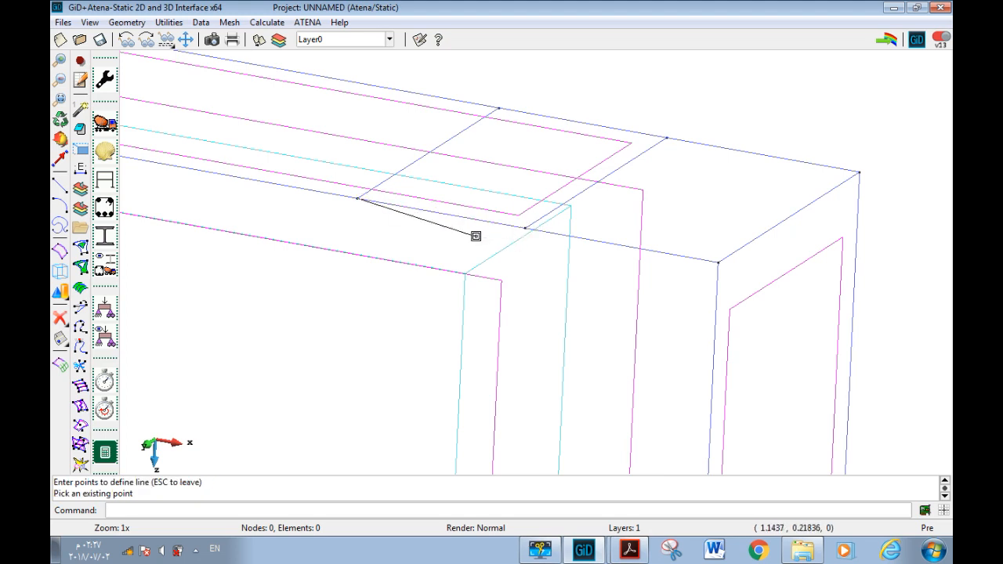
key("Escape")
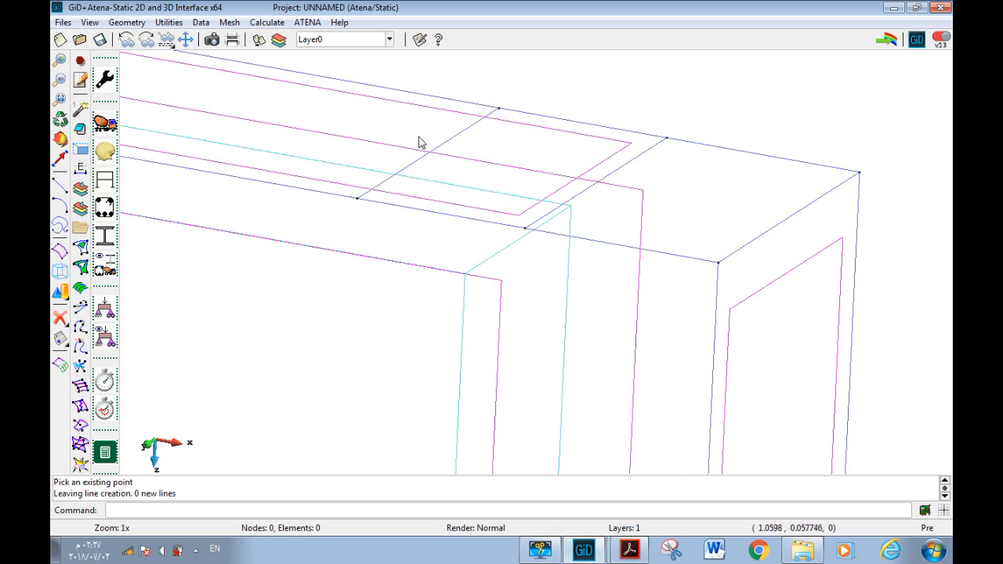
Step: Draw a straight line starting at the inner cross line's existing far endpoint, using Join to pick the point
left_click(60, 185)
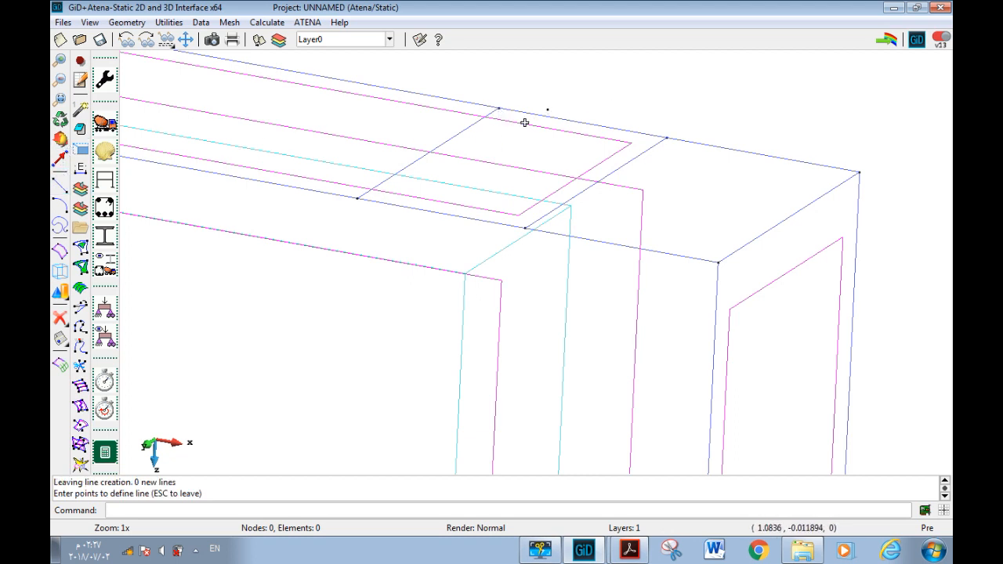
key("ctrl+a")
left_click(499, 107)
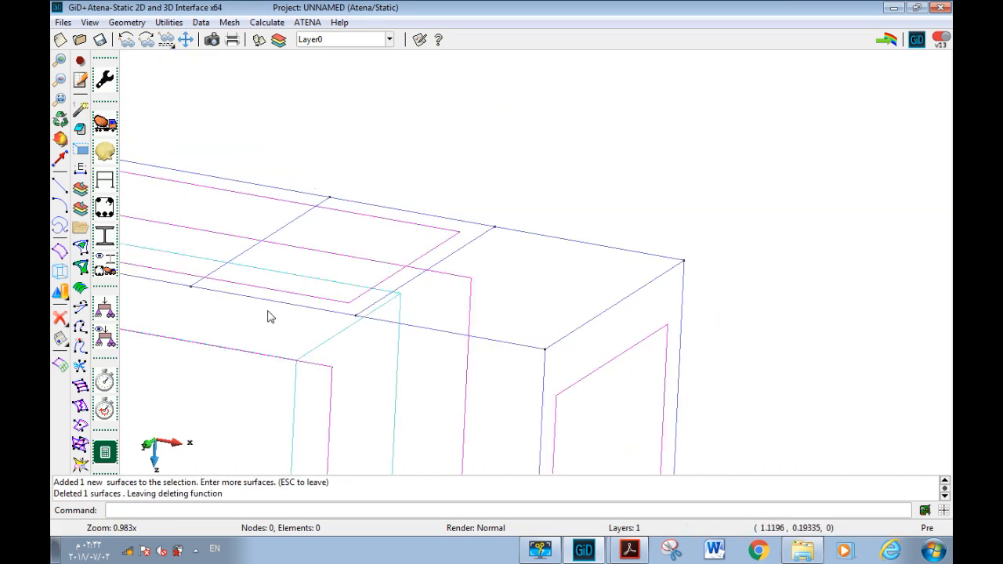
Step: Create a NURBS surface automatically from 4 lines between the two cross lines, and decline the further 5-line search
left_click(131, 23)
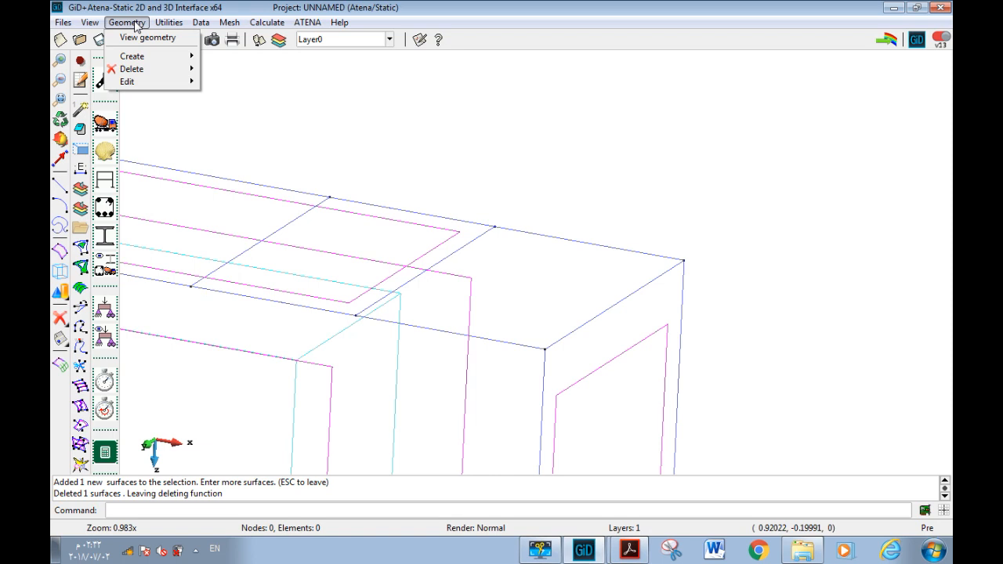
mouse_move(152, 58)
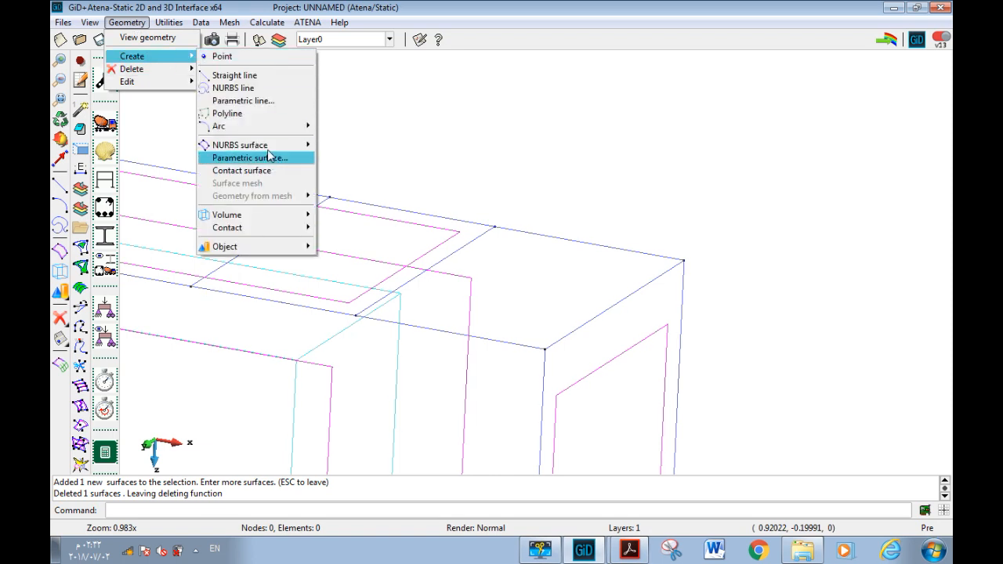
mouse_move(268, 151)
left_click(366, 160)
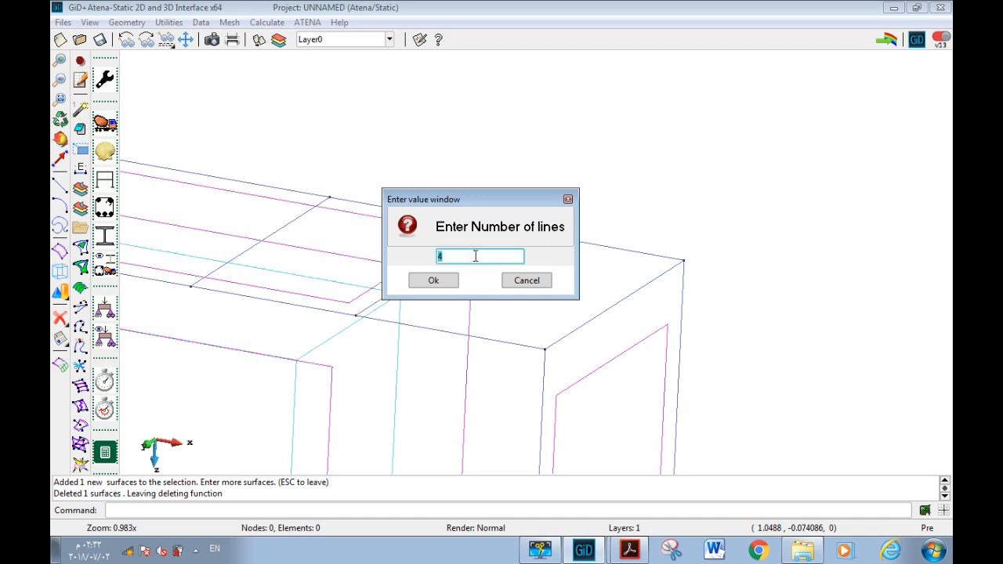
left_click(440, 282)
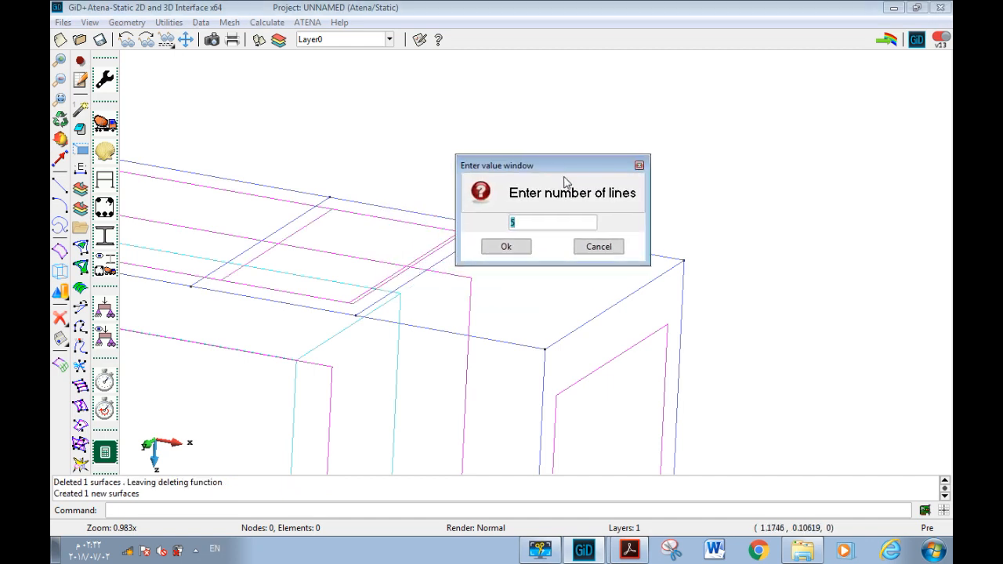
left_click(602, 246)
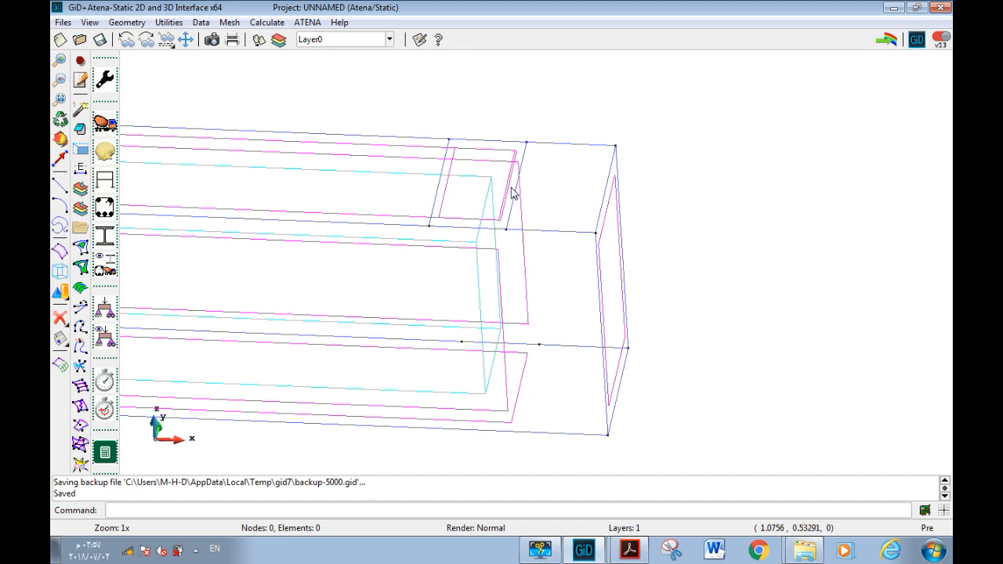
Step: Extrude the small surface between the cross lines into a volume by copying it with a translation from 0,0,0 to 0,0,0.03
left_click(169, 22)
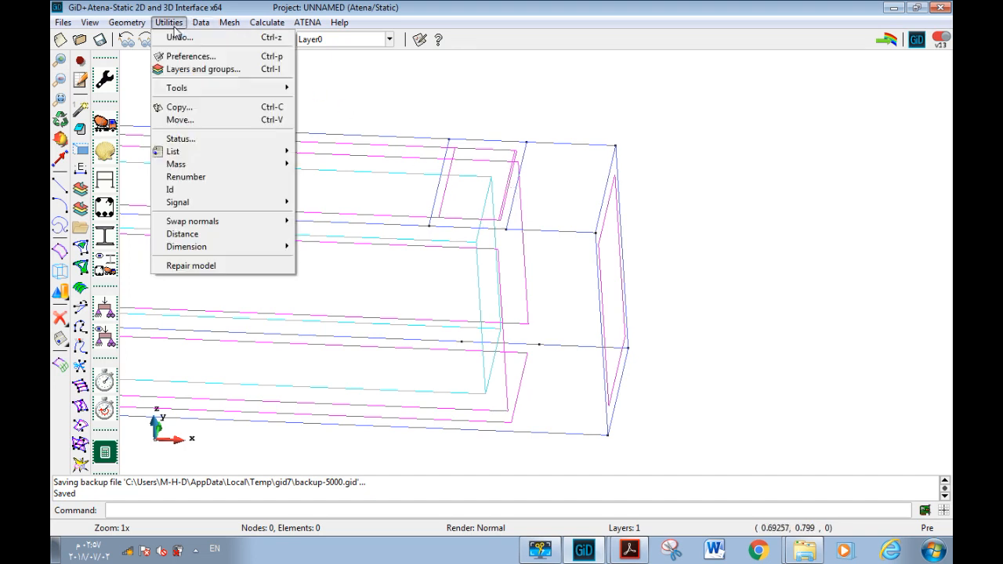
left_click(212, 109)
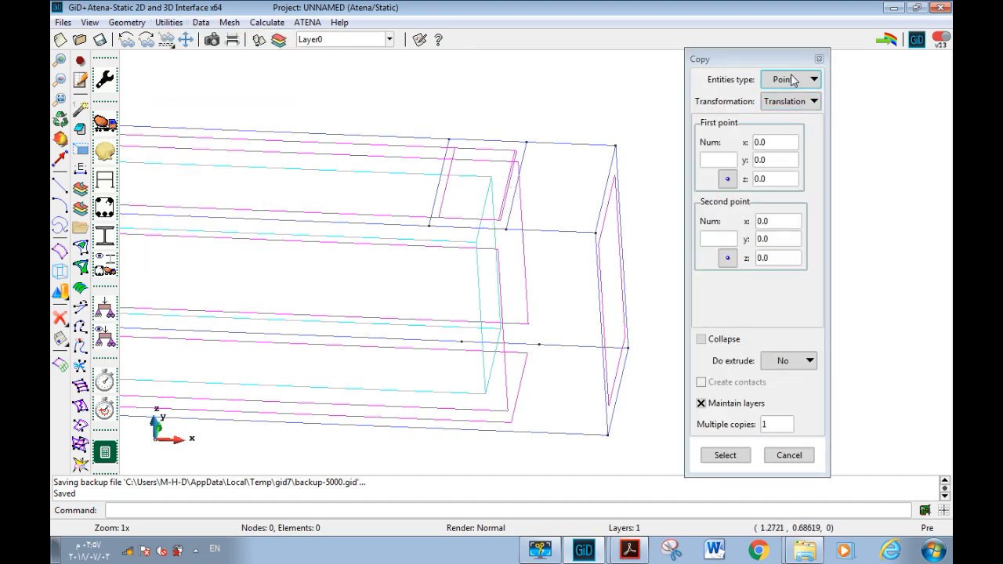
left_click(790, 79)
left_click(793, 122)
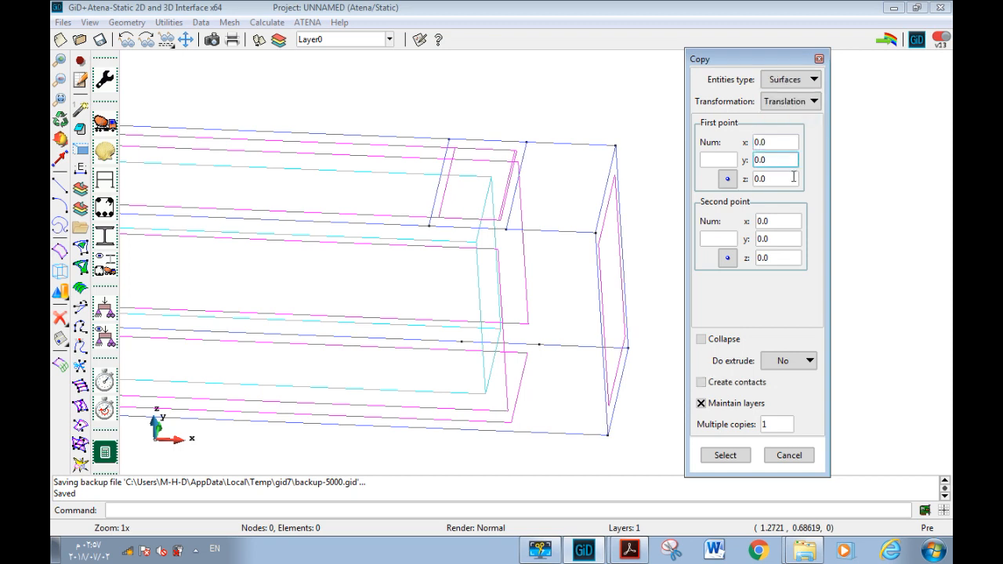
left_click(786, 261)
type("3")
left_click(790, 363)
left_click(793, 415)
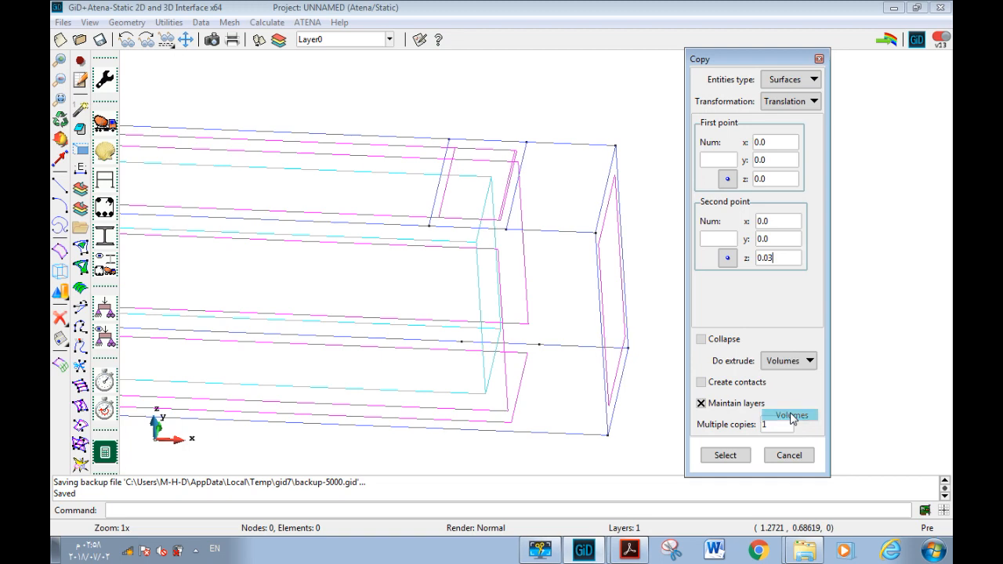
left_click(726, 455)
scroll(504, 193, "up", 5)
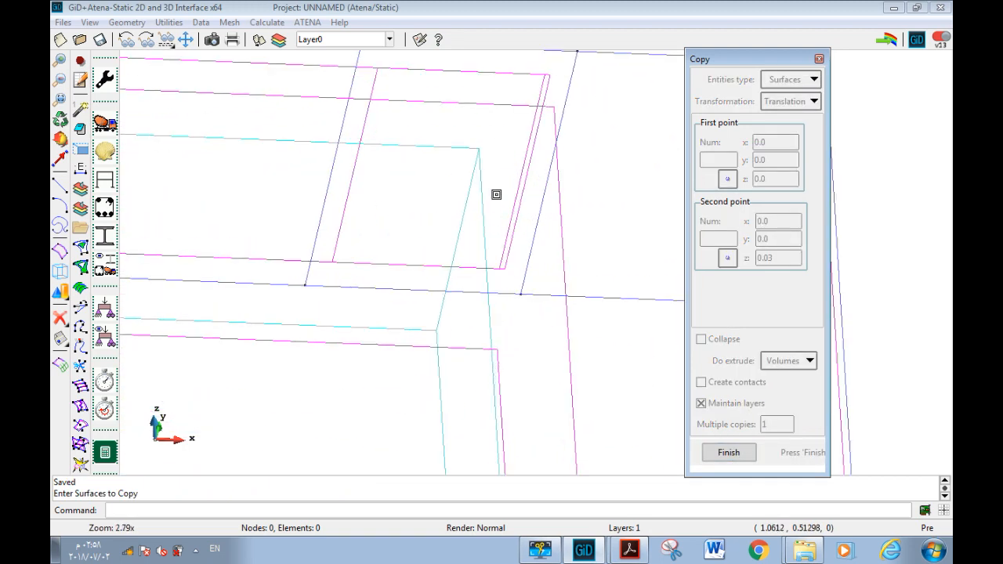
left_click(522, 200)
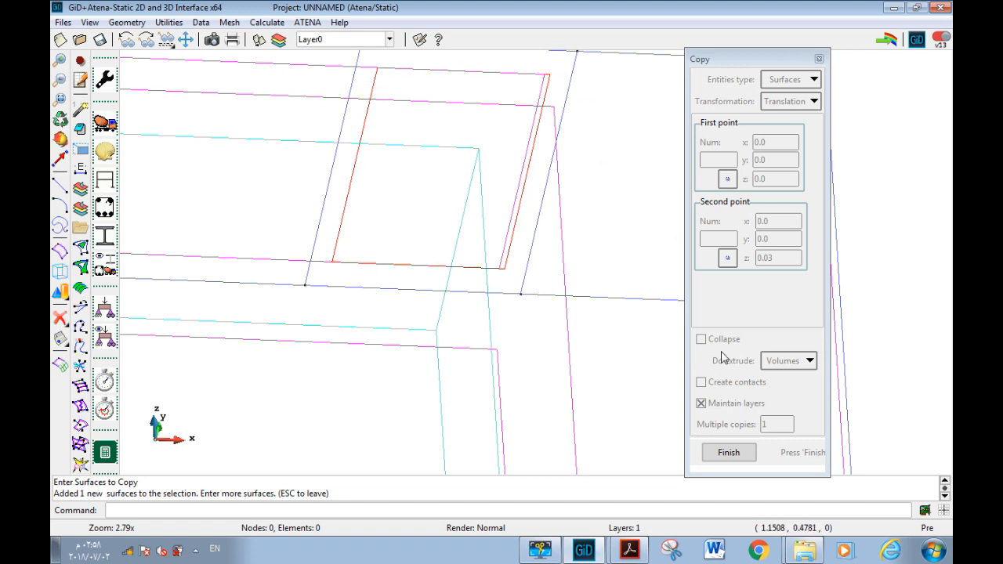
left_click(729, 453)
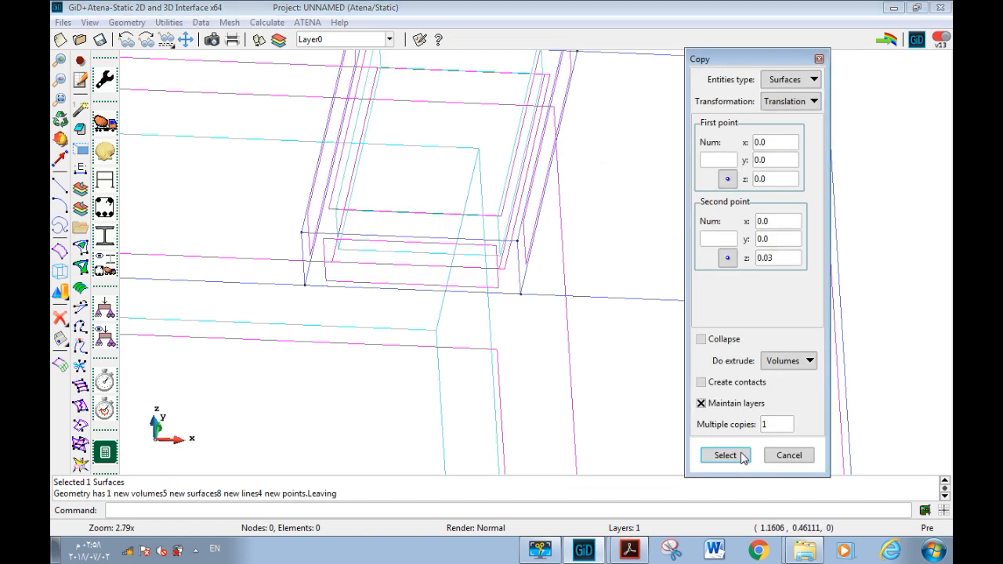
Step: Copy the small plate volume on the beam's upper face with a translation from 0,0,0 to -0.81,0,-0.35
left_click(819, 58)
scroll(509, 216, "down", 6)
scroll(505, 233, "down", 3)
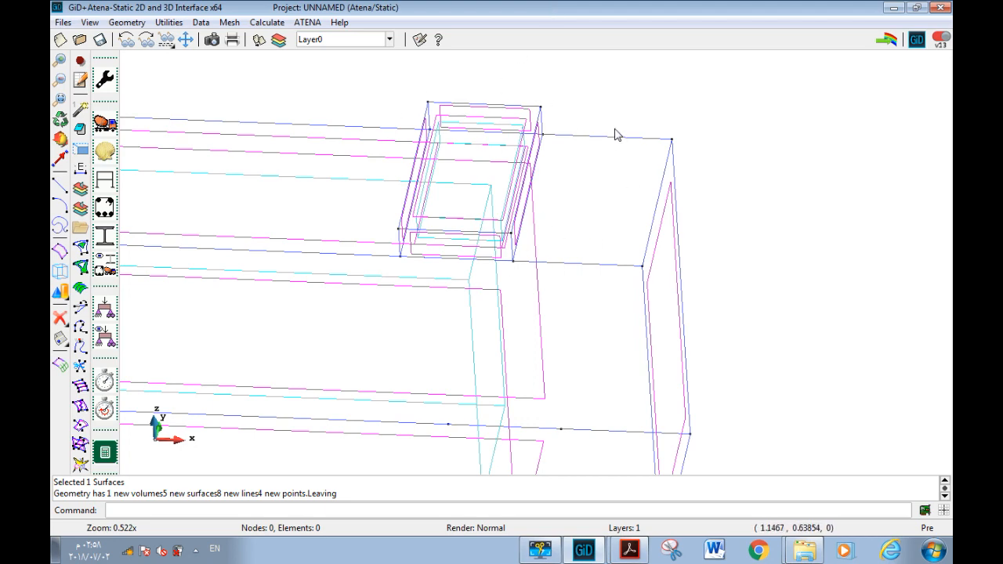
left_click_drag(619, 231, 624, 195, "shift")
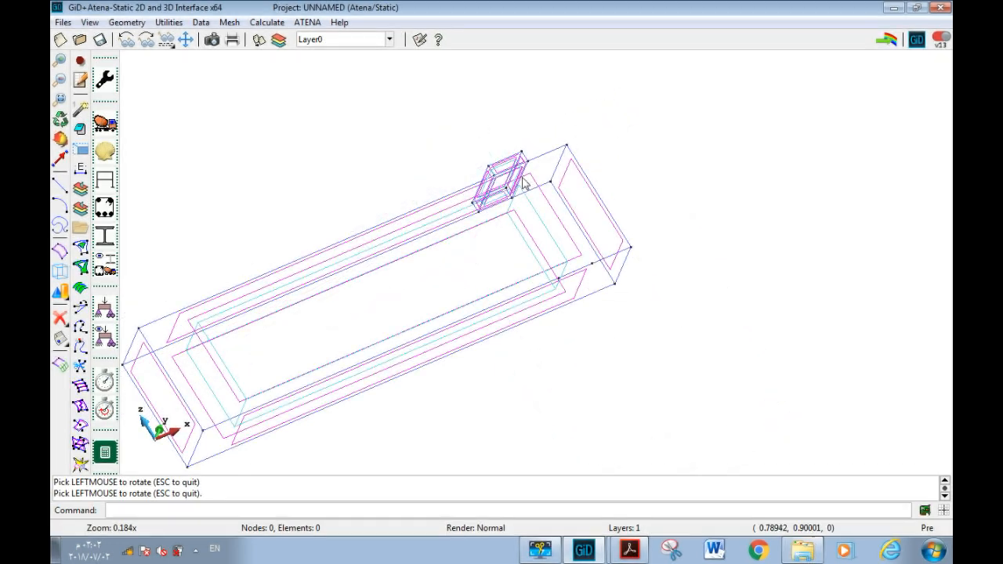
left_click(169, 22)
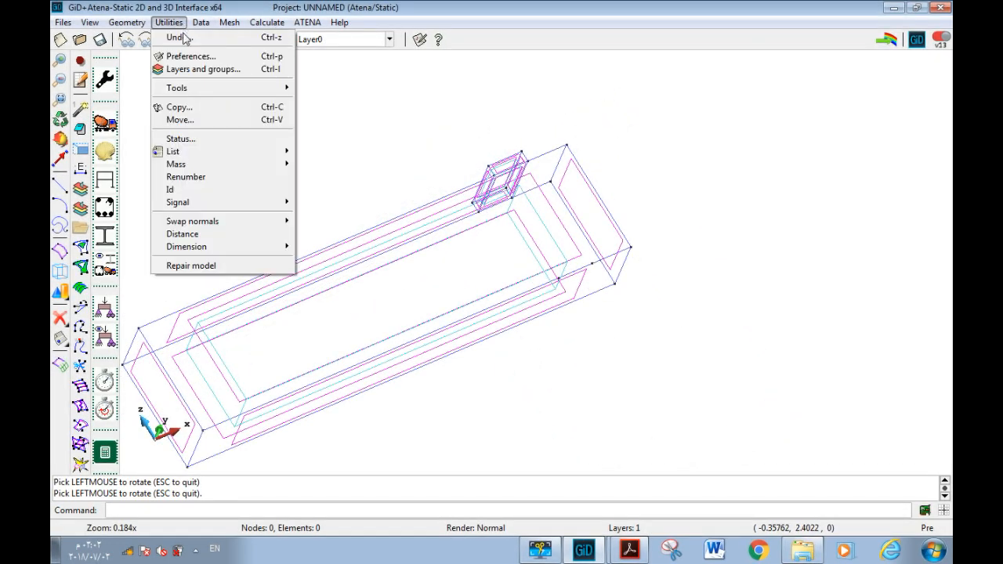
left_click(187, 107)
left_click(776, 221)
left_click_drag(776, 221, 715, 227)
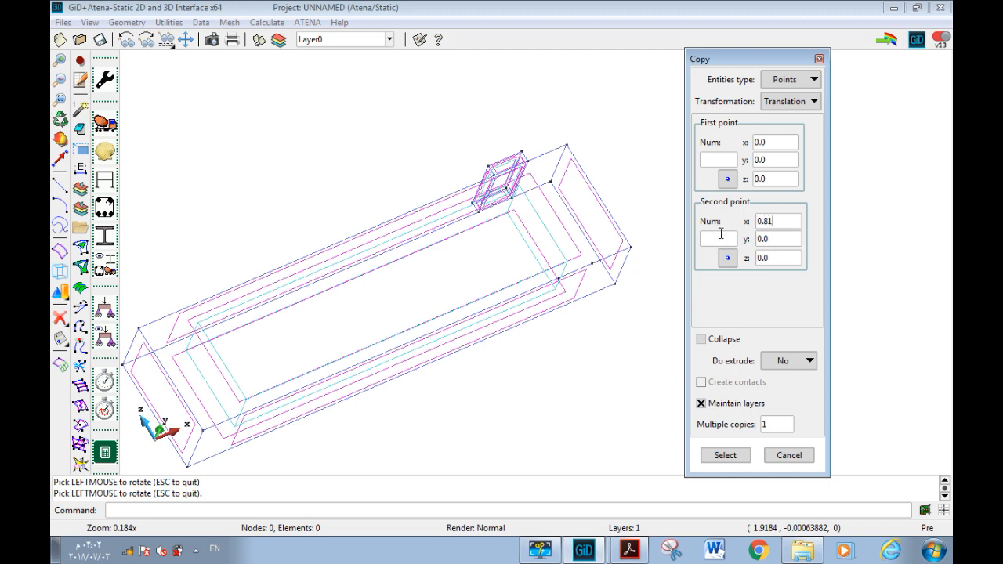
left_click_drag(785, 258, 743, 267)
type("-0.35")
left_click(792, 79)
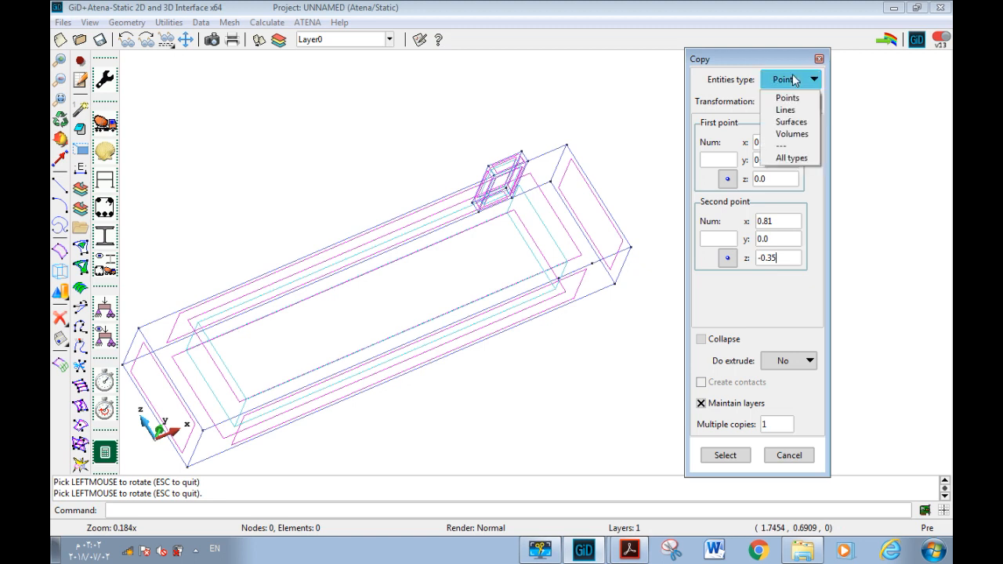
left_click(792, 134)
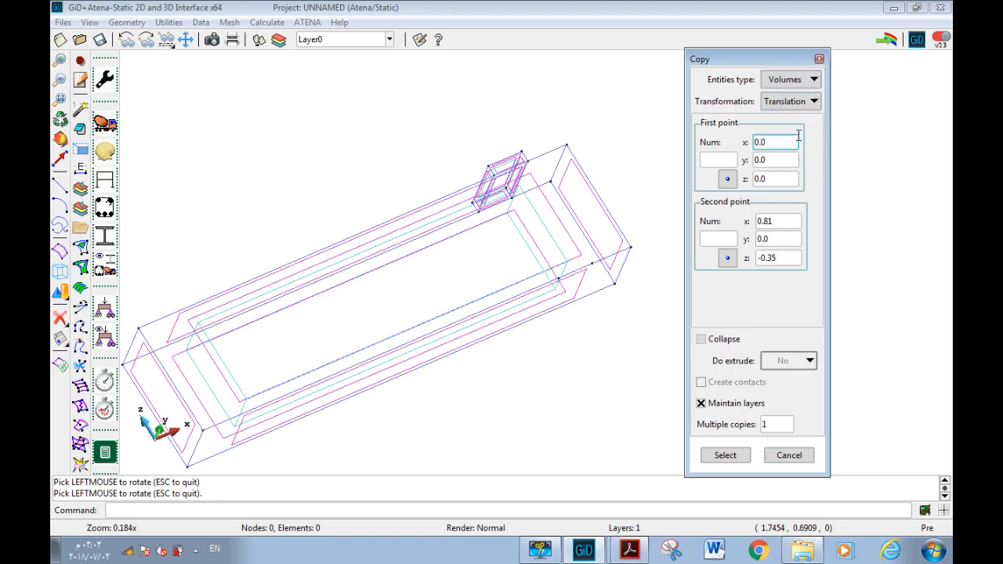
left_click(758, 222)
left_click(727, 461)
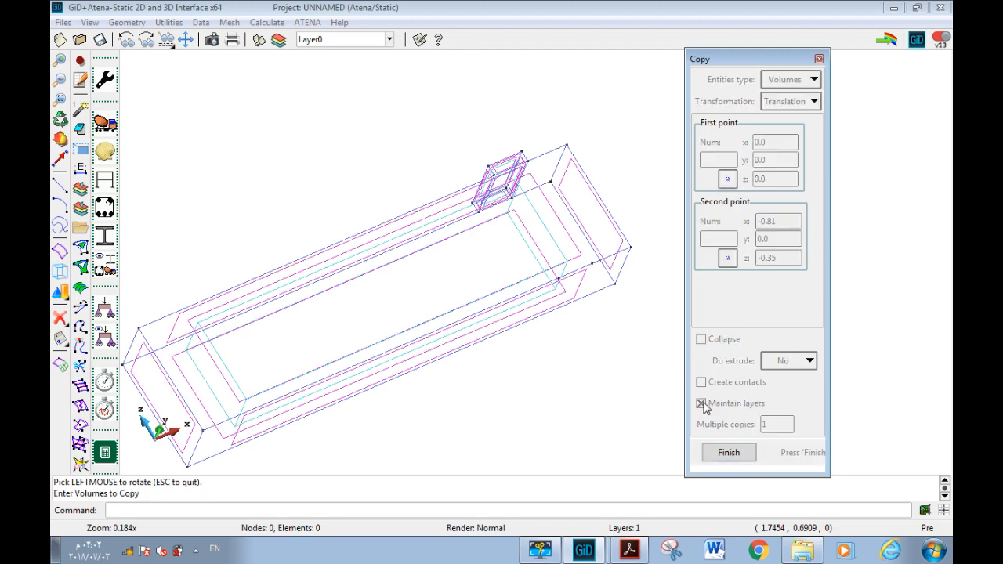
scroll(494, 176, "up", 5)
scroll(494, 177, "up", 4)
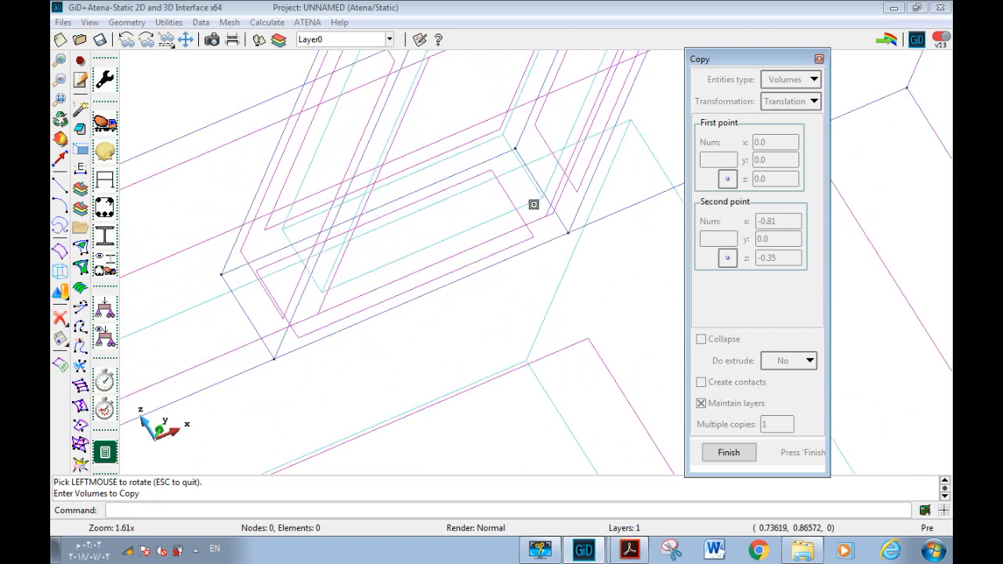
left_click(551, 182)
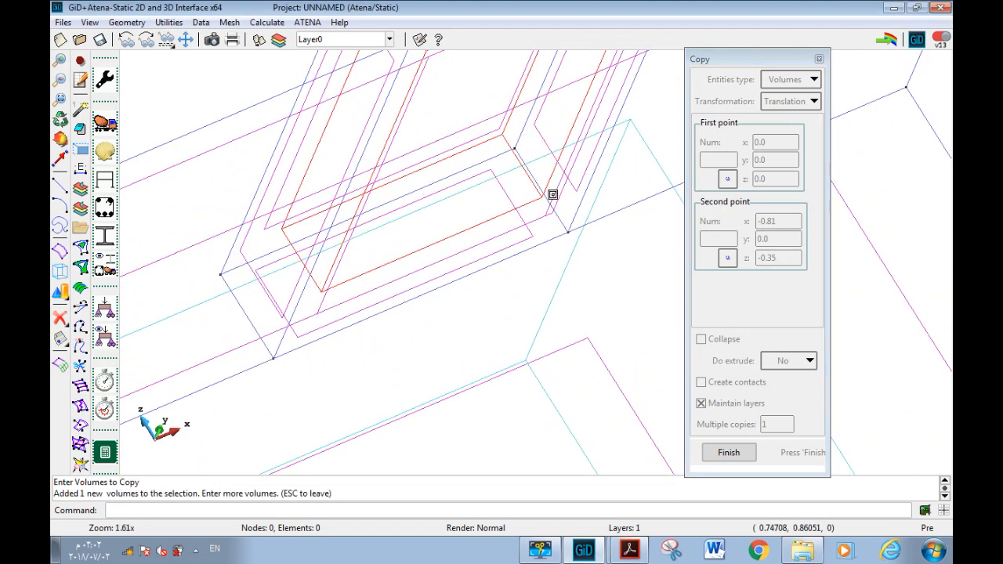
scroll(459, 196, "down", 1)
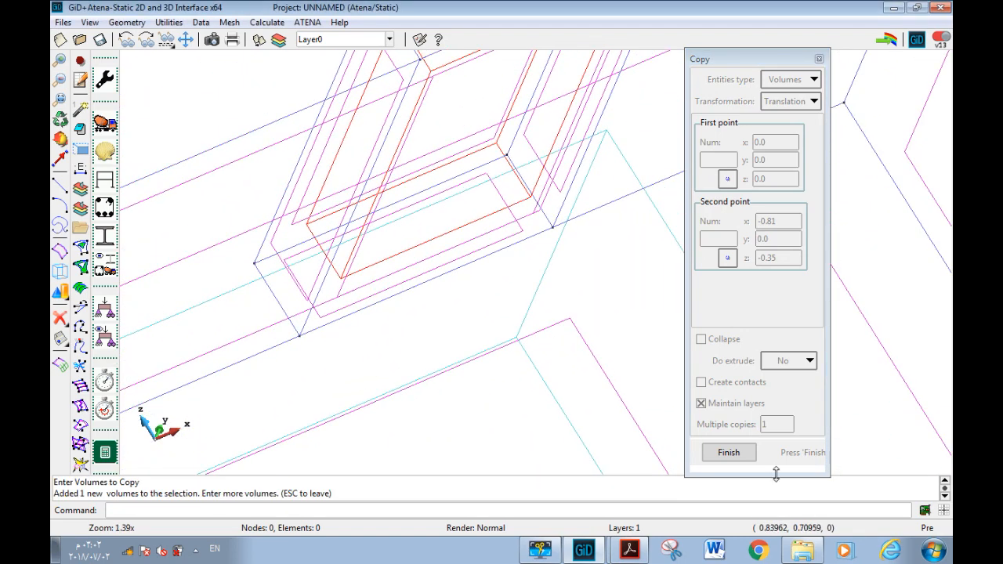
left_click(732, 454)
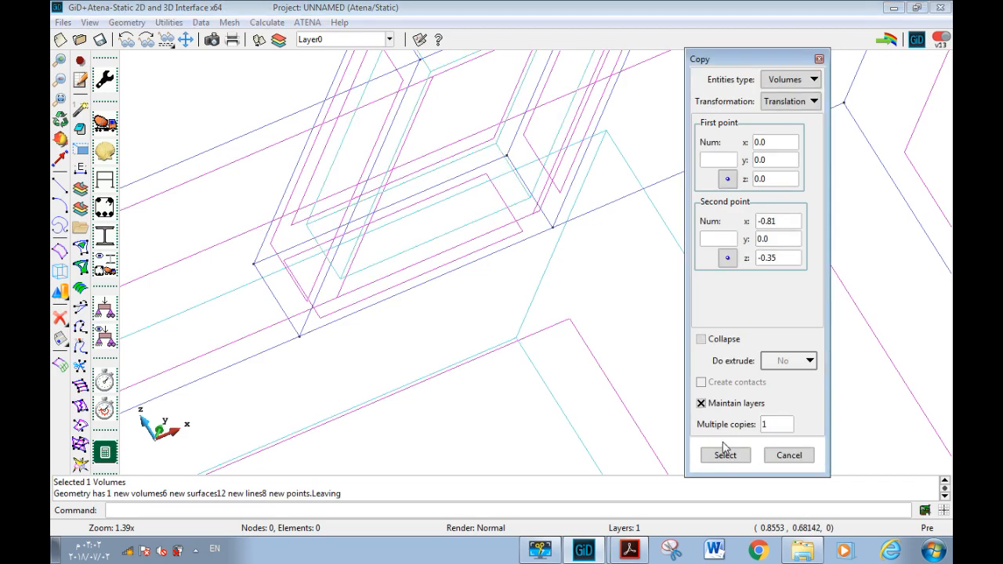
left_click(789, 456)
Step: Draw a straight line inside the beam from 0.05,0.05,0.05 to 1.275,0.05,0.05
scroll(540, 263, "up", 4)
scroll(558, 285, "down", 20)
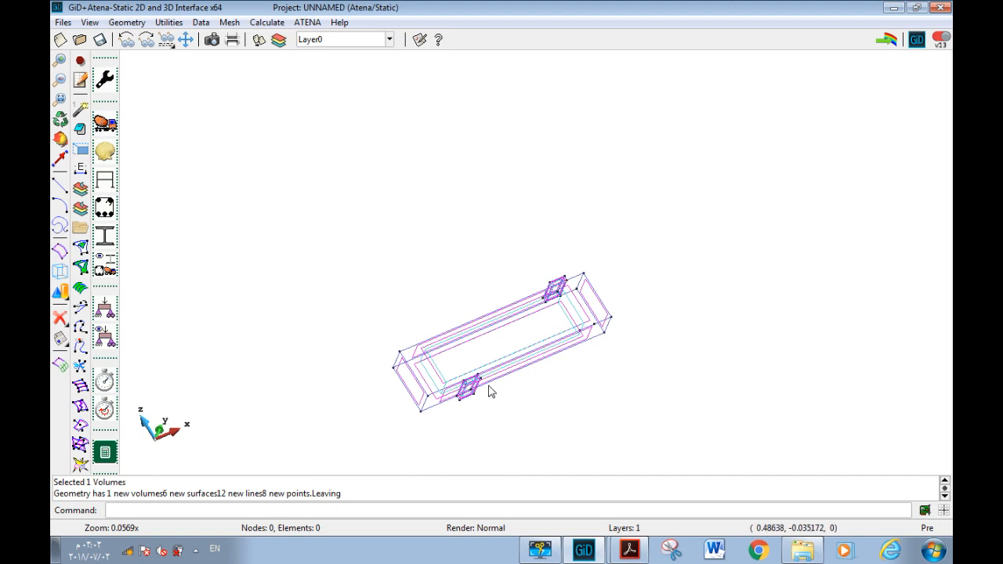
scroll(465, 379, "up", 3)
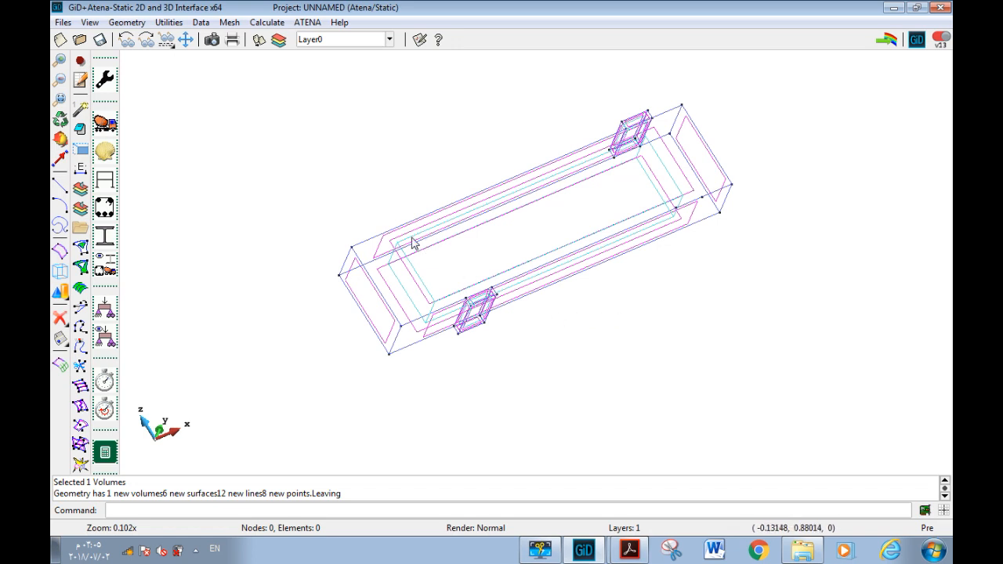
left_click(60, 185)
left_click(189, 506)
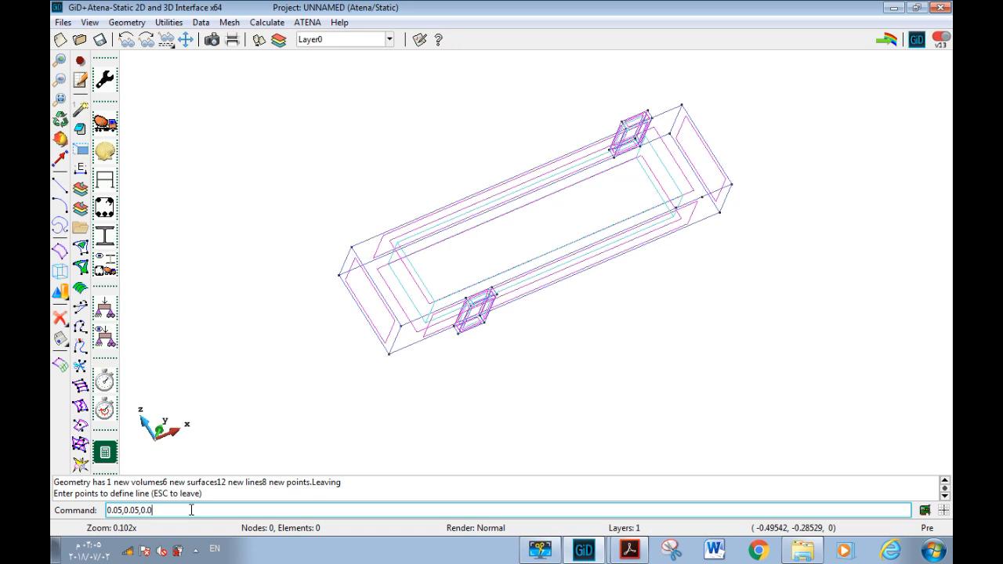
key("Return")
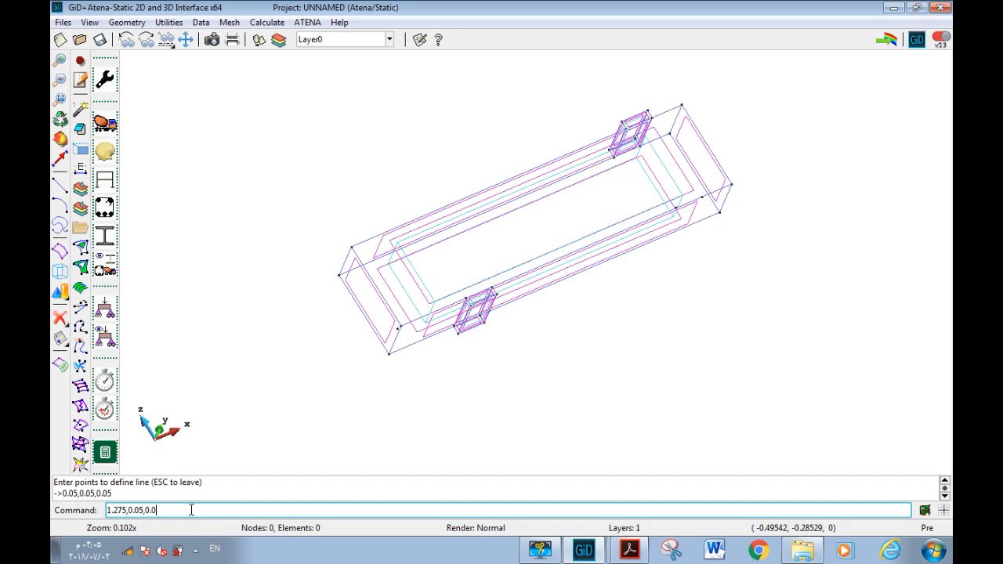
key("Return")
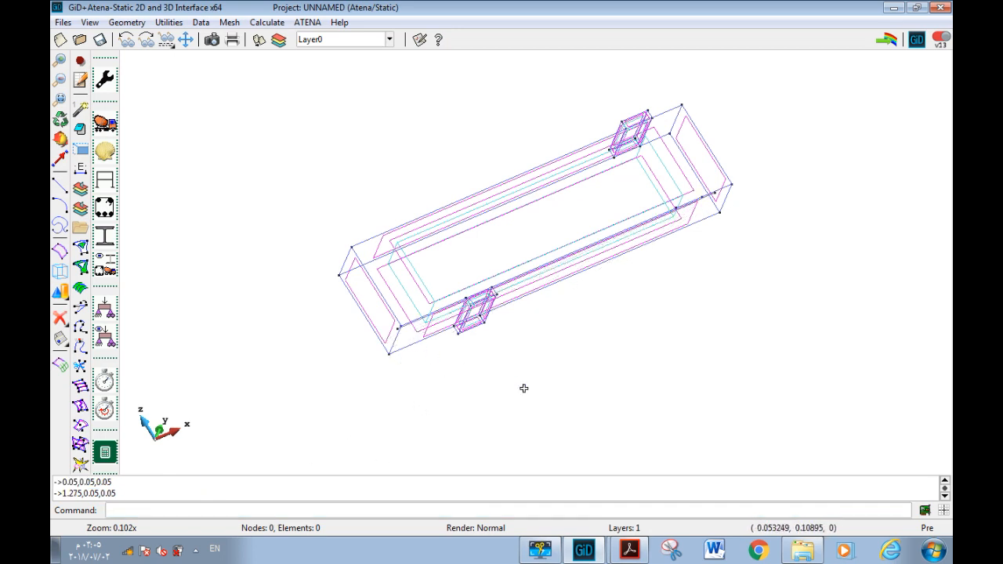
key("Escape")
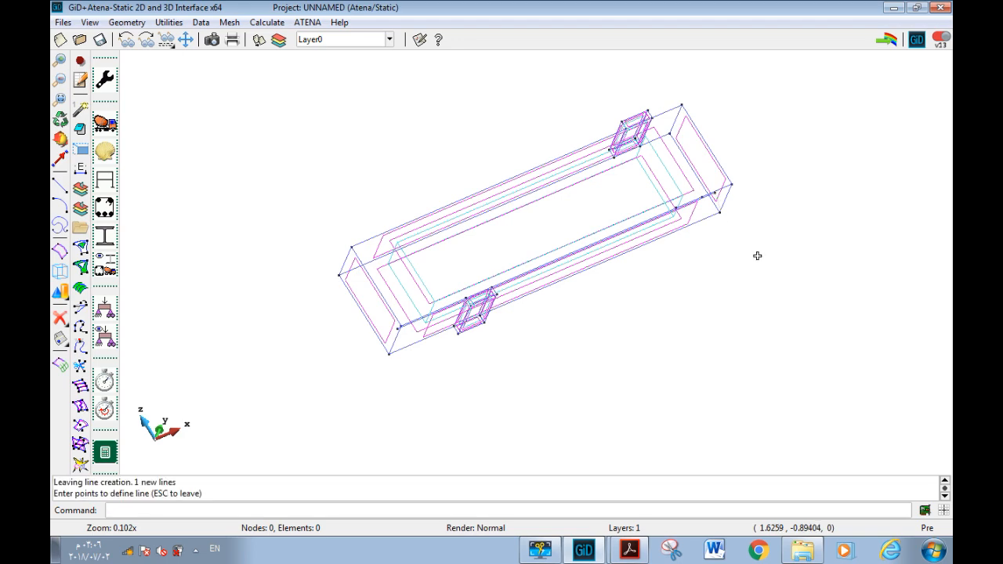
scroll(711, 200, "down", 1)
scroll(711, 207, "up", 2)
scroll(712, 208, "up", 5)
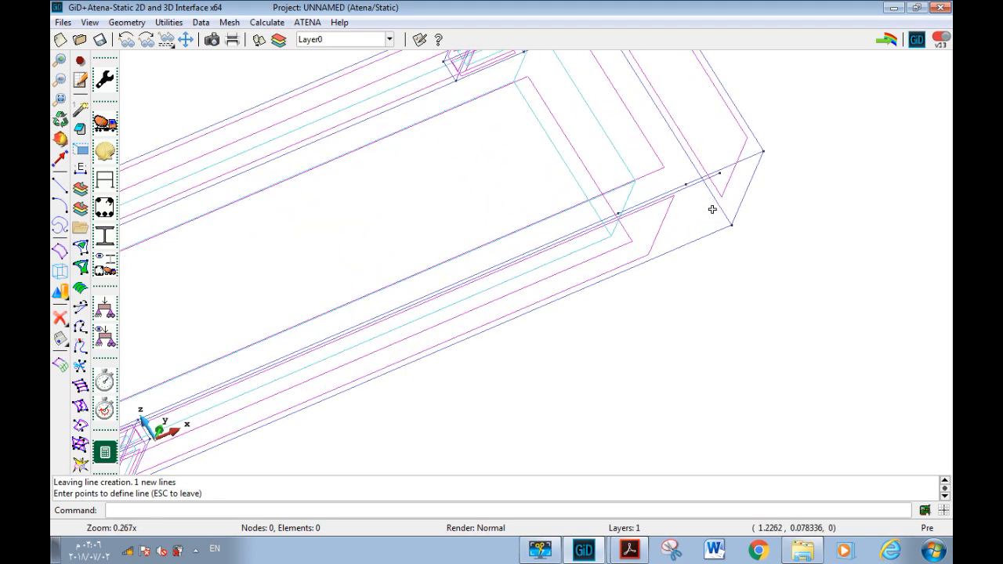
key("Escape")
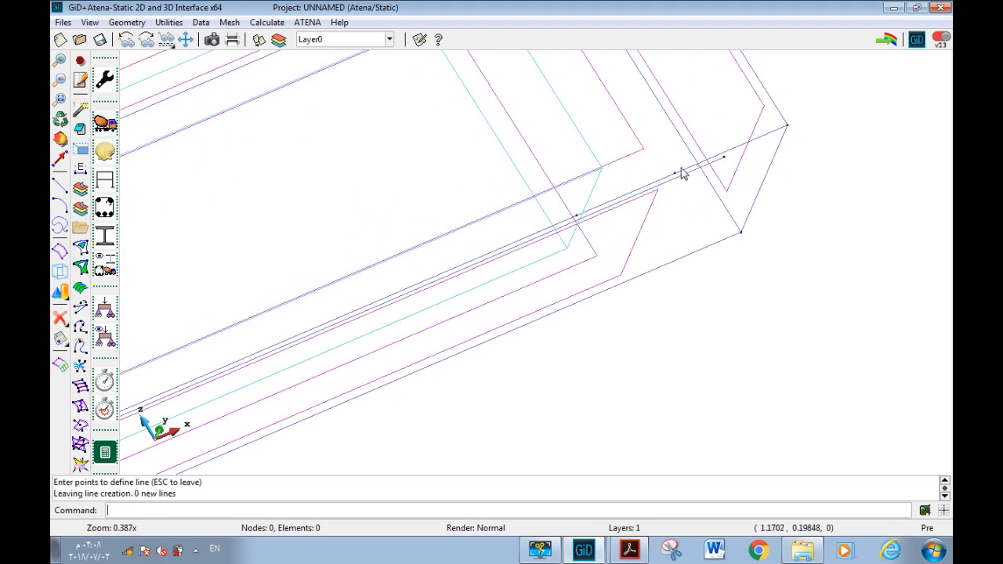
Step: Copy the new line inside the beam with a translation from 0,0,0 to 0,0.09,0, without extrusion
left_click(169, 22)
left_click(210, 108)
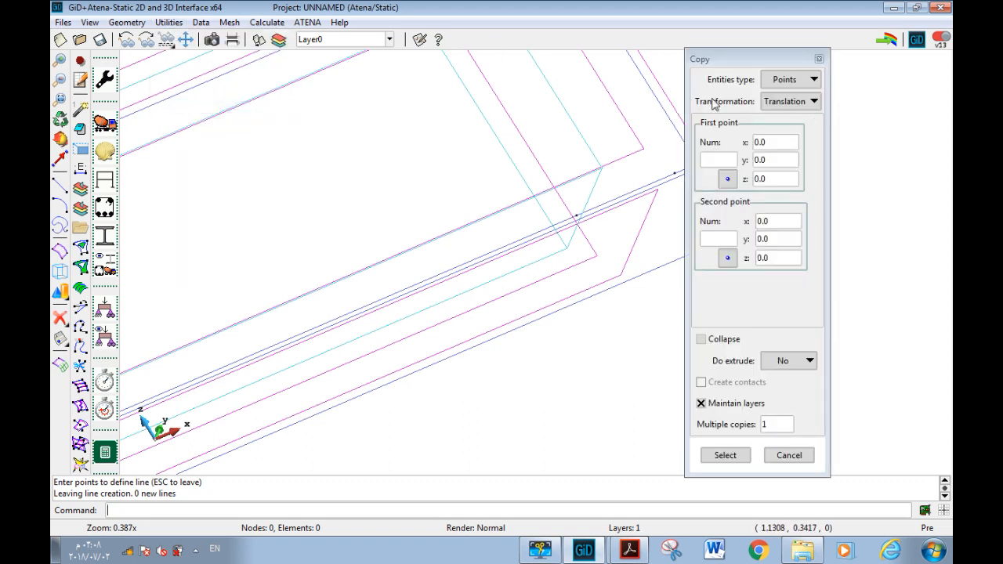
left_click(814, 79)
left_click(787, 110)
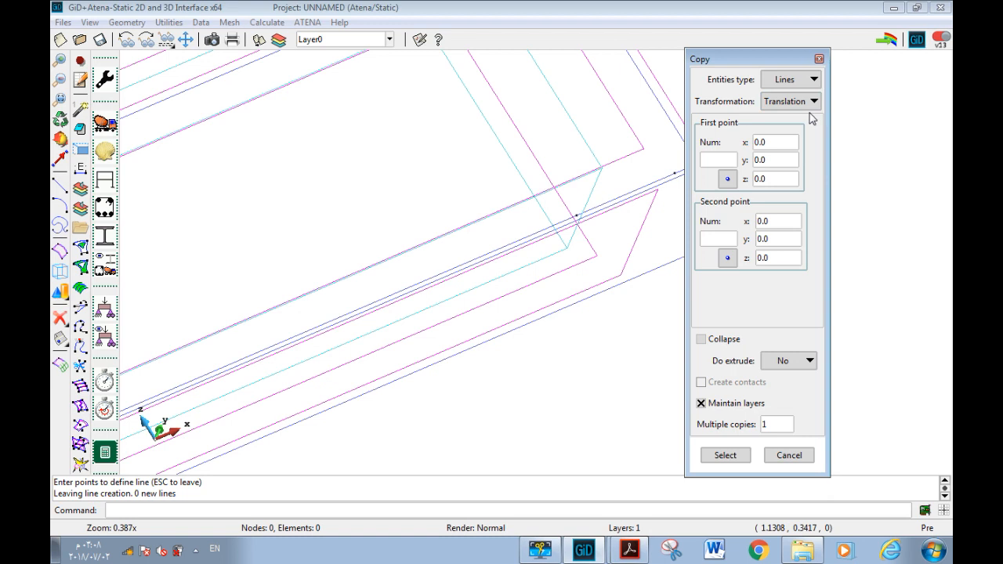
left_click(782, 241)
left_click(726, 456)
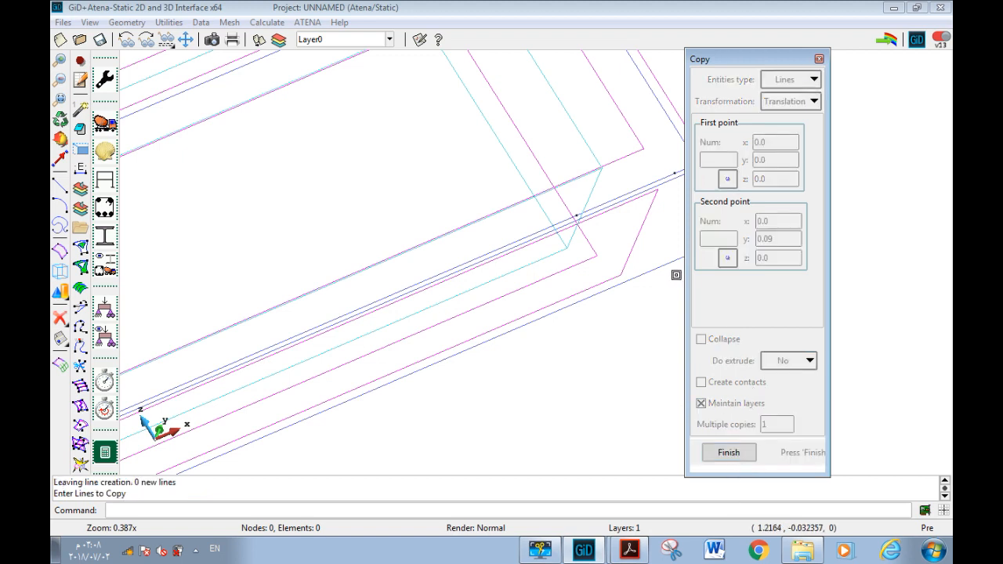
scroll(647, 186, "down", 5)
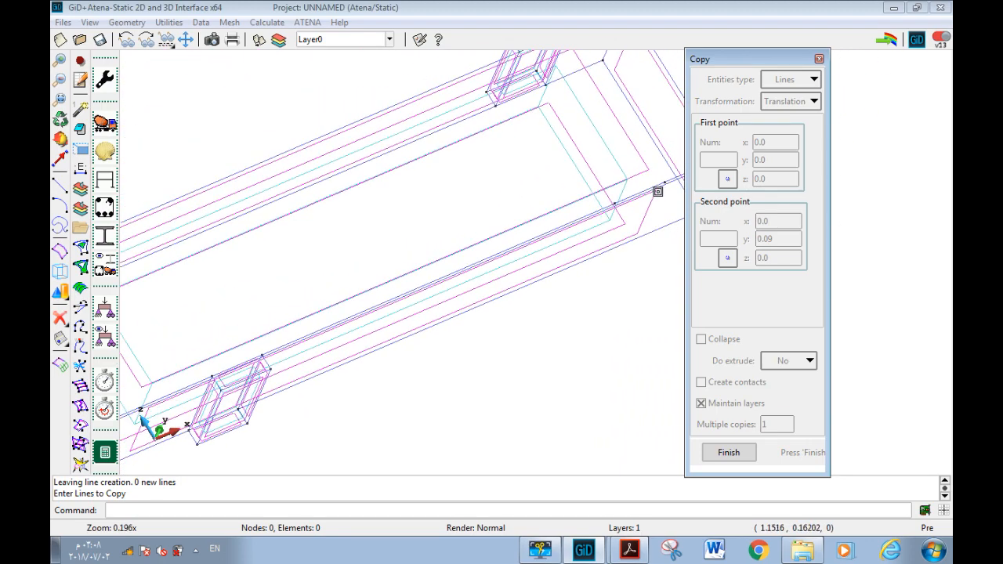
scroll(676, 174, "up", 8)
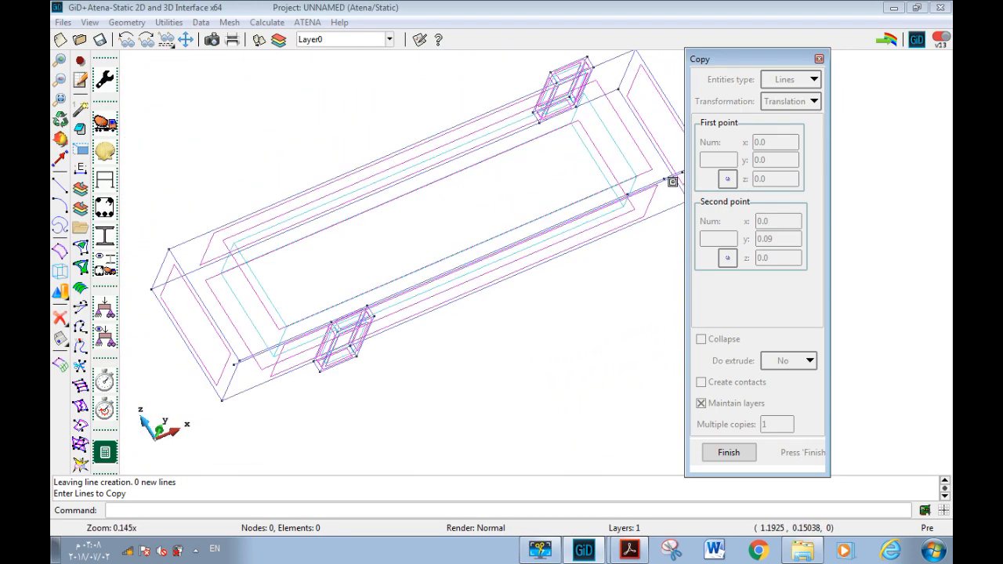
left_click(635, 166)
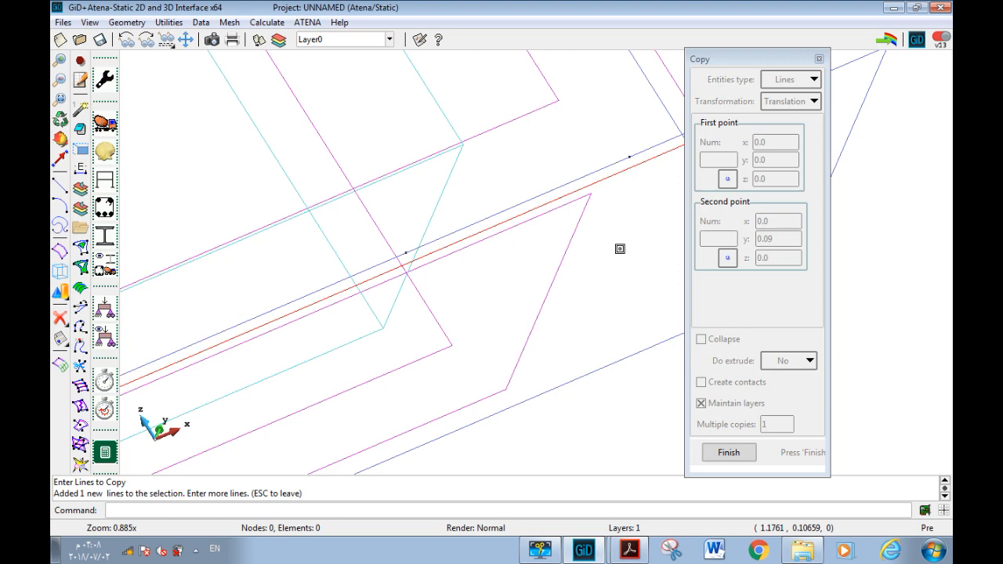
key("Escape")
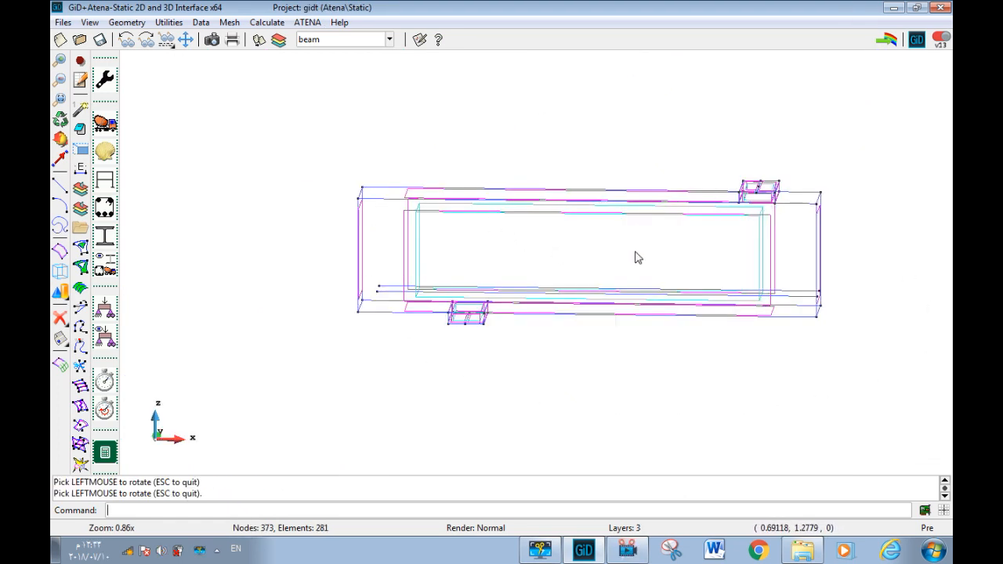
Step: Try drawing a straight line from beside the far endpoint of an inner line to outside the beam, without Join
left_click_drag(710, 224, 659, 256)
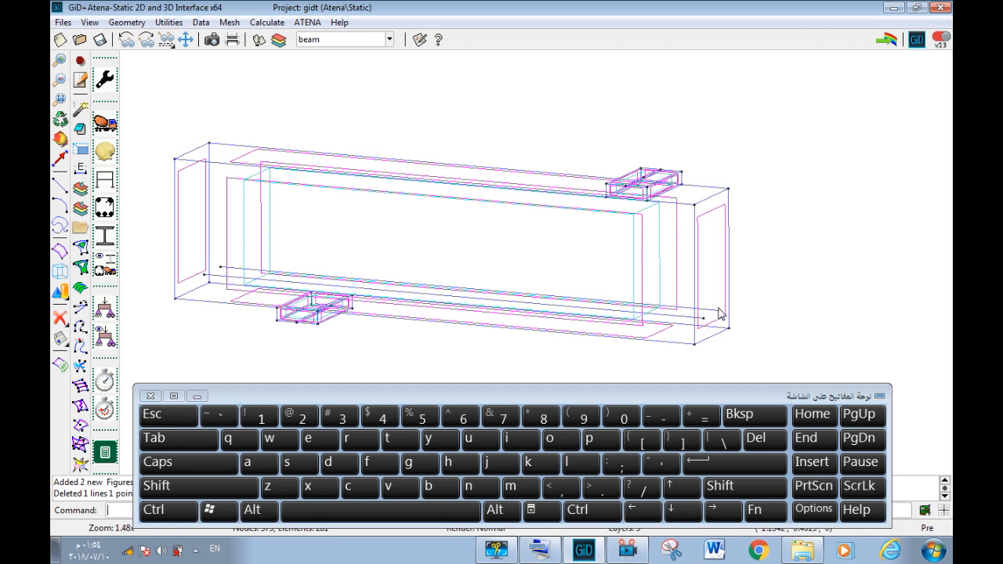
left_click(59, 186)
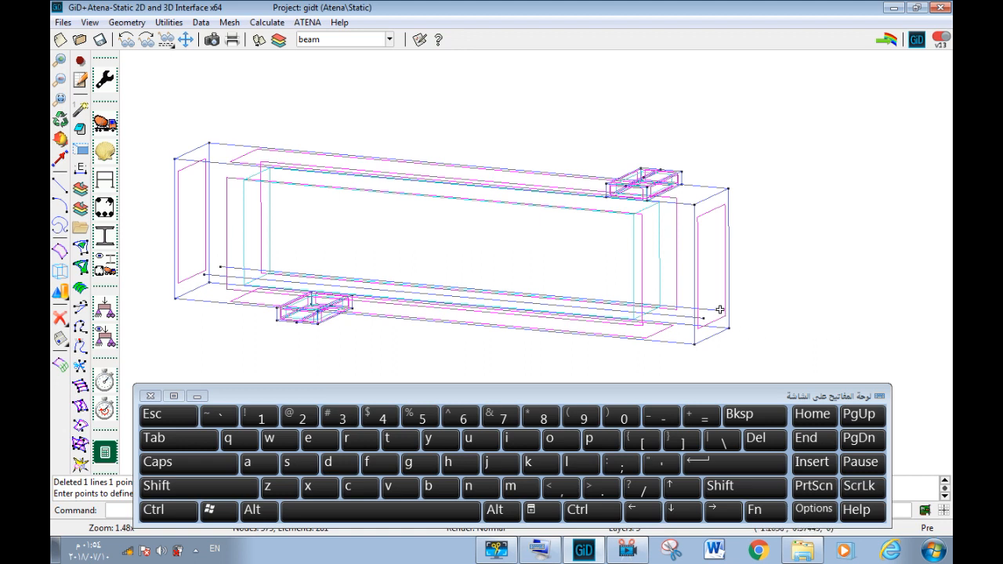
left_click(836, 323)
key("Escape")
scroll(721, 311, "up", 10)
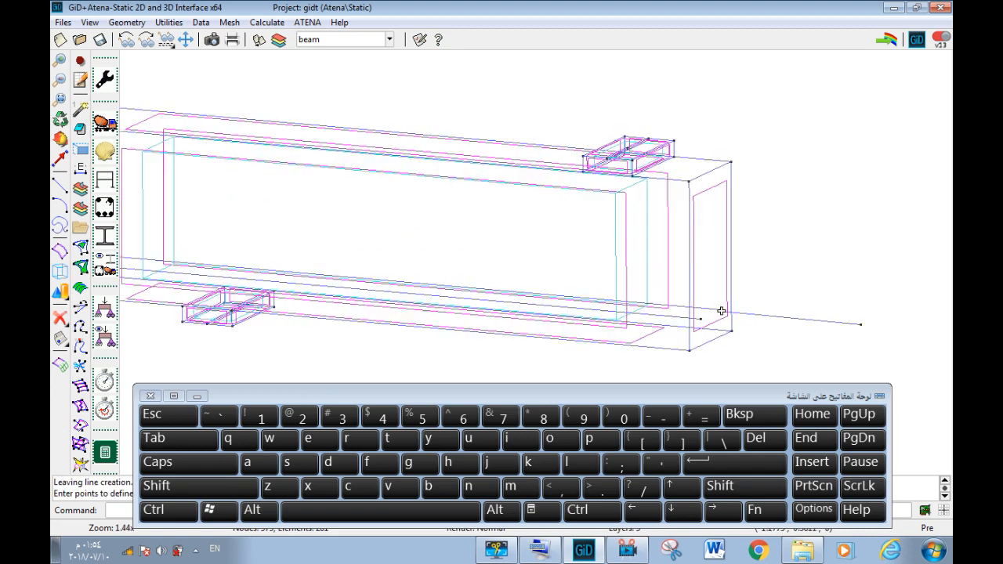
scroll(721, 259, "up", 4)
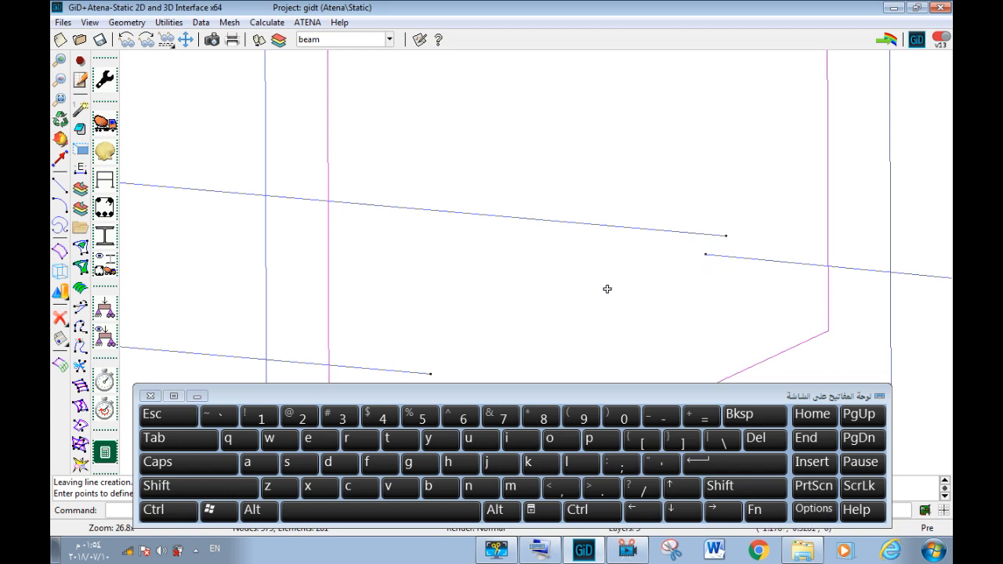
Step: Try starting a line exactly at the inner line's existing far endpoint, using Join to pick the point
left_click(169, 510)
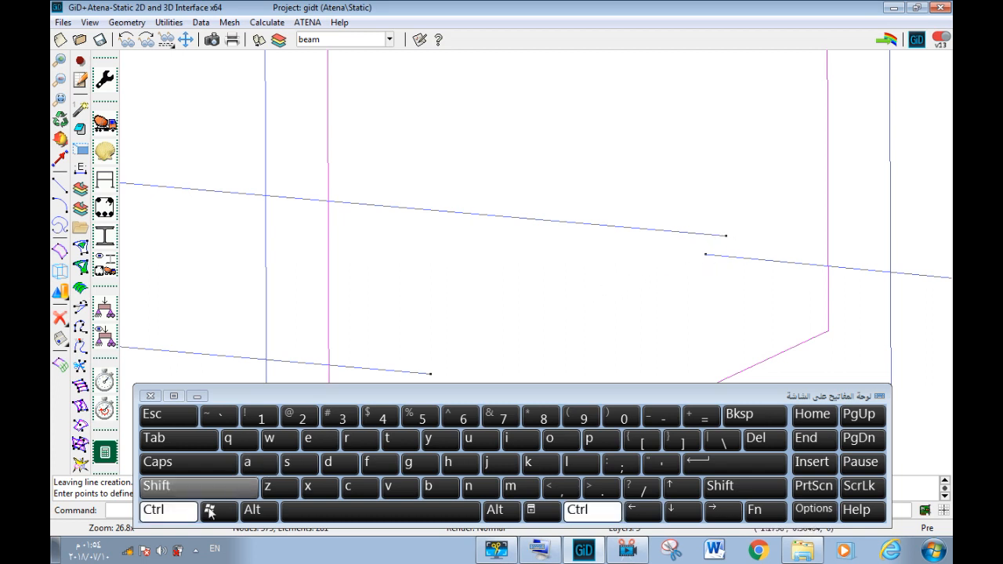
left_click(249, 466)
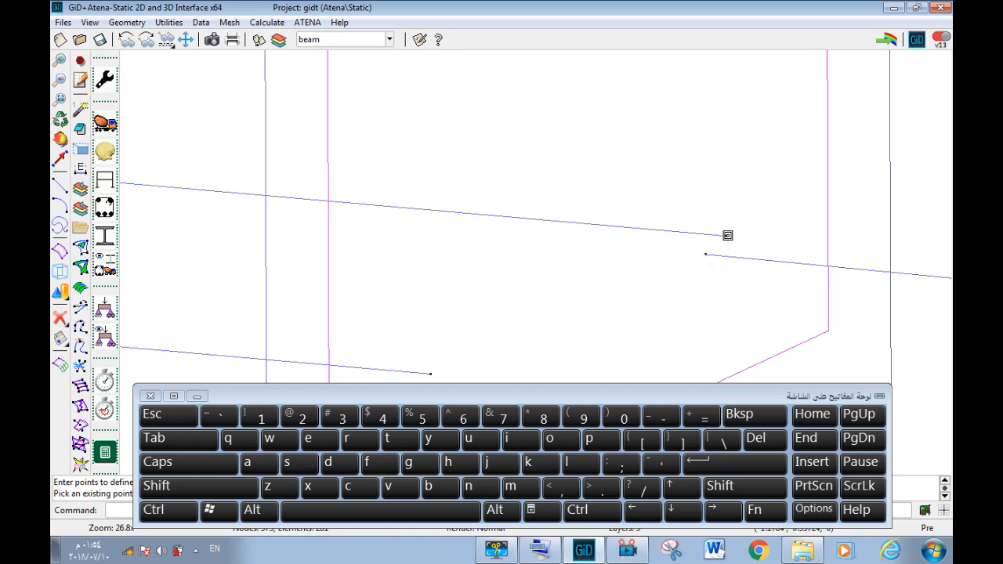
scroll(745, 240, "down", 2)
scroll(742, 241, "up", 5)
left_click(695, 195)
scroll(688, 249, "up", 2)
scroll(689, 259, "down", 3)
scroll(666, 291, "down", 4)
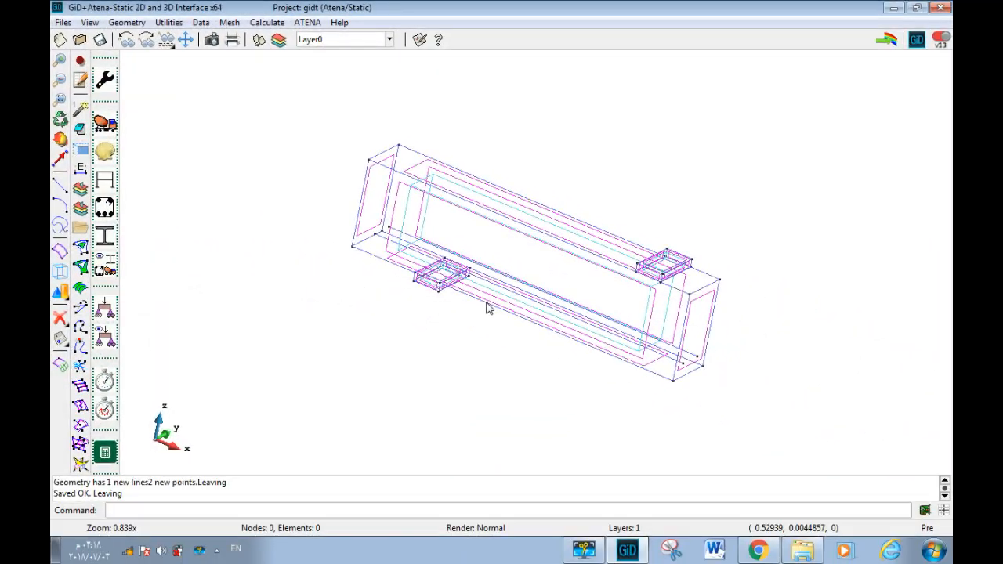
Step: Display the layer list and create a new layer named beam
left_click(169, 22)
left_click(176, 68)
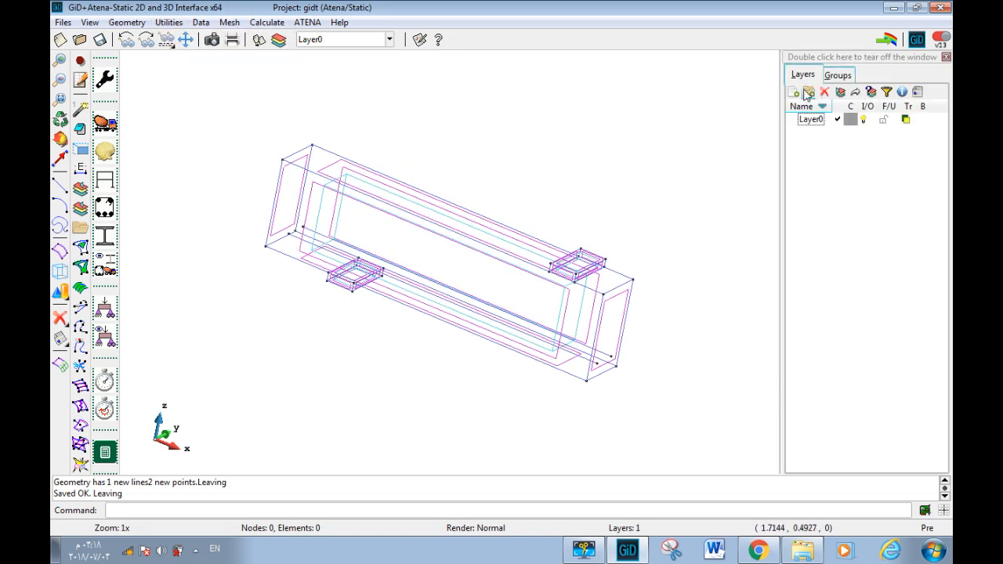
left_click(793, 94)
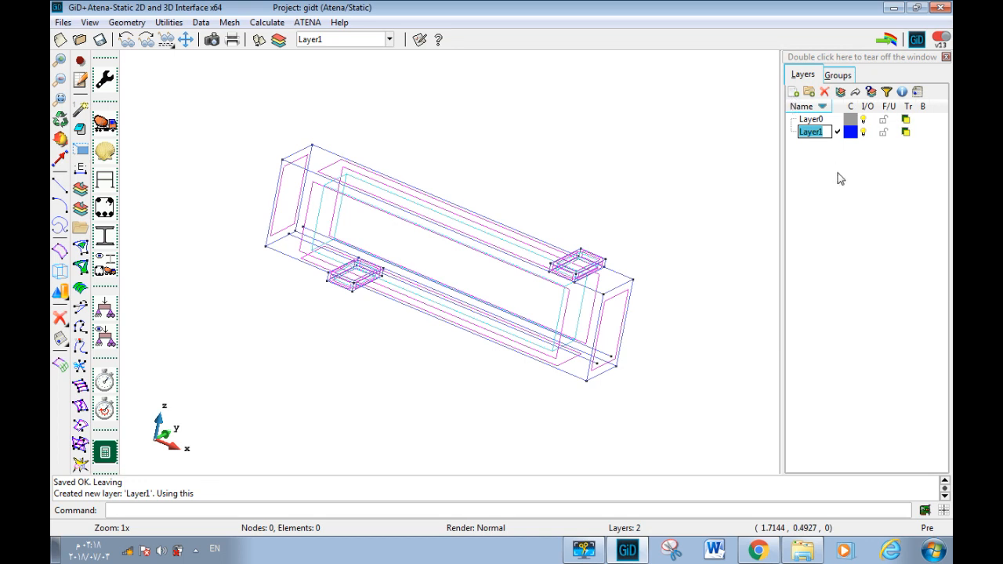
type("beam")
key("Return")
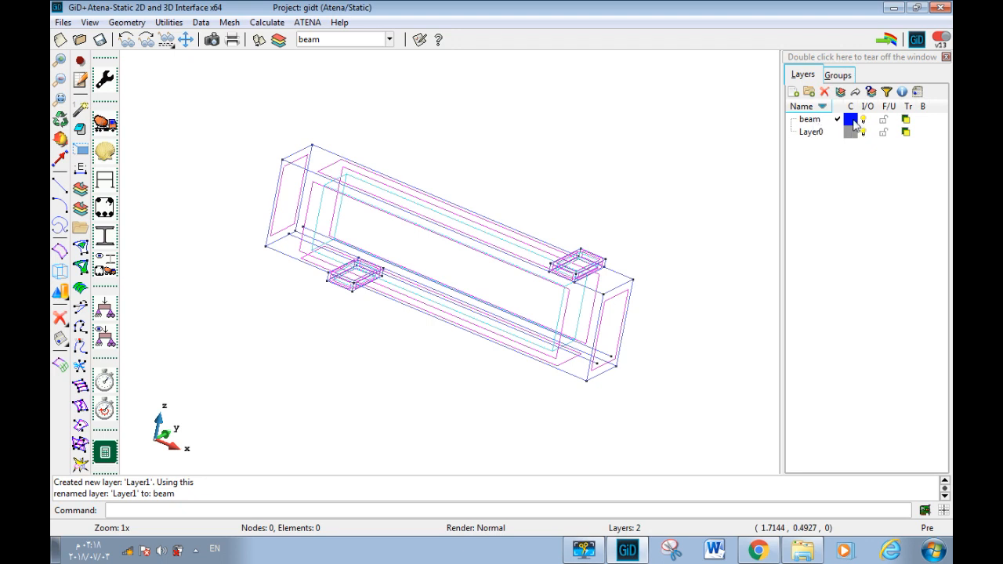
Step: Assign the large beam volume, including its lower entities, to the beam layer
left_click(840, 92)
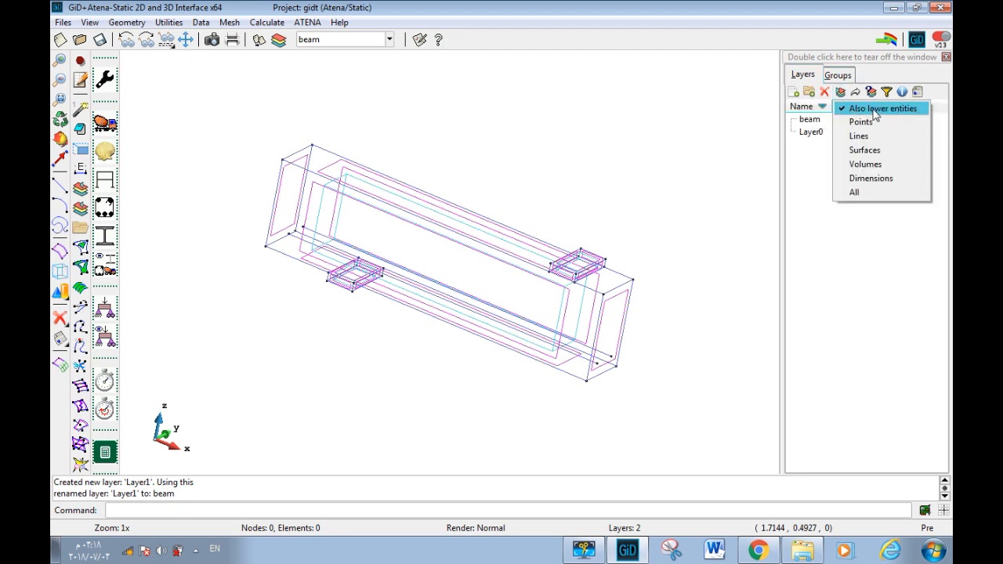
left_click(867, 164)
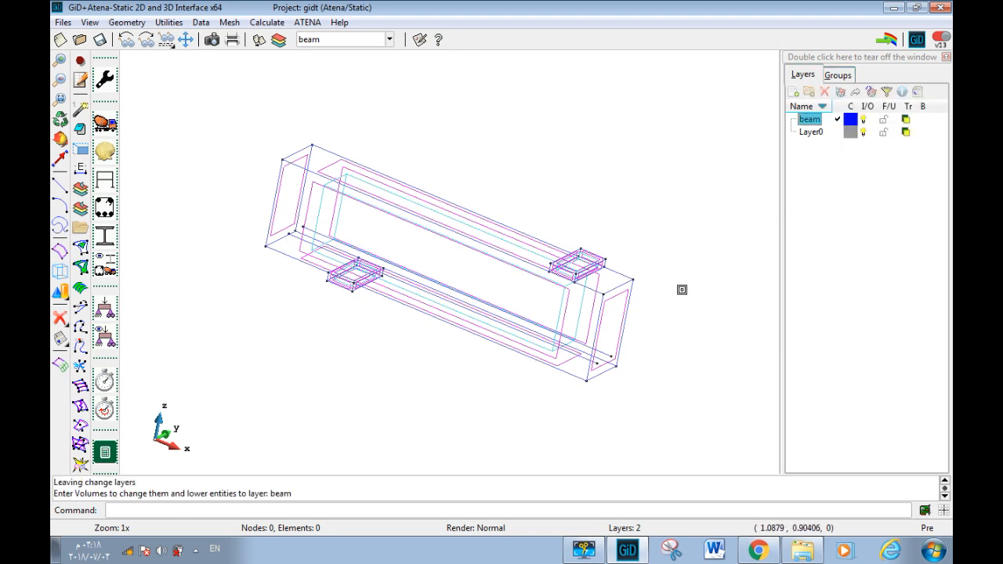
scroll(557, 332, "up", 2)
scroll(556, 332, "up", 3)
left_click(561, 281)
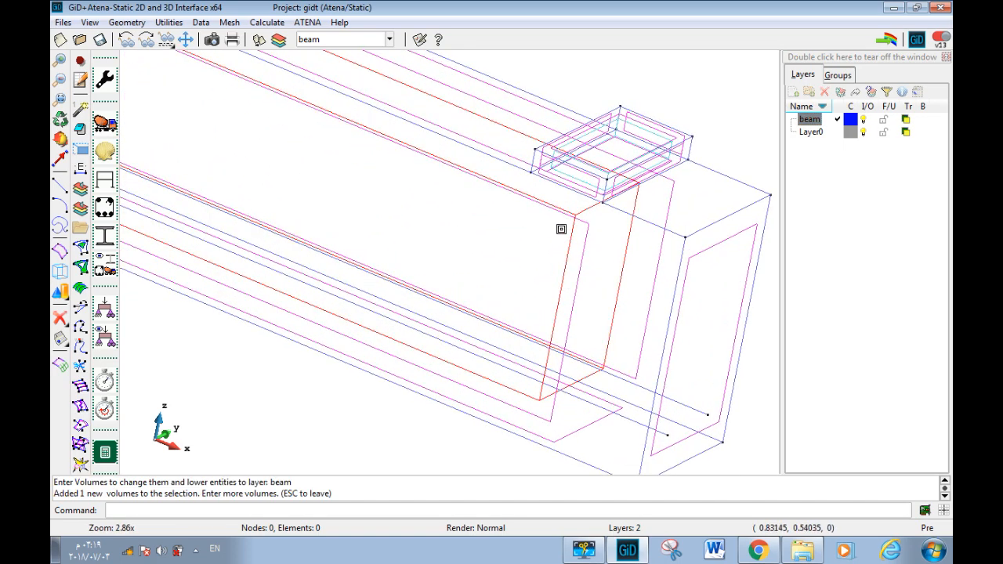
key("Escape")
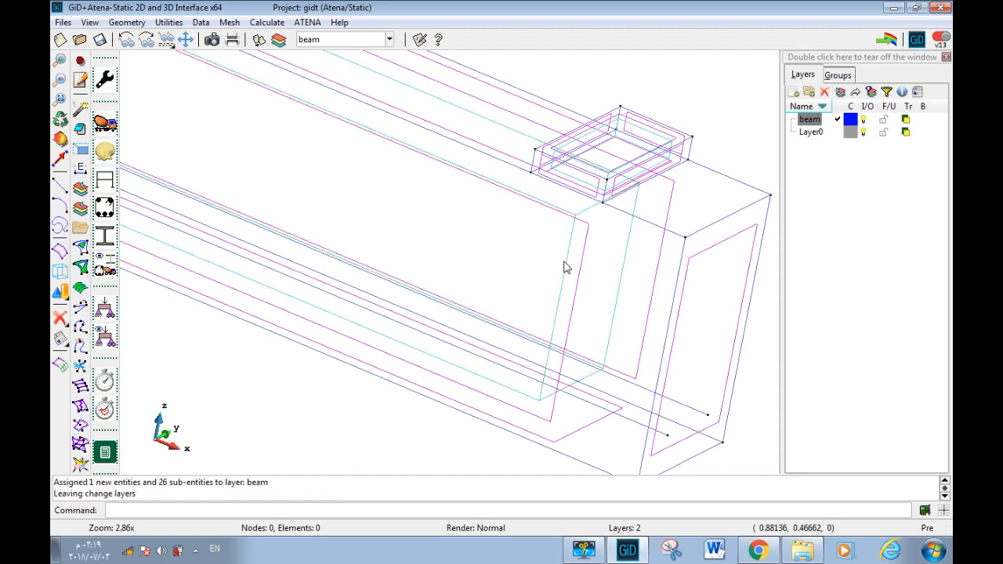
Step: Hide Layer0 to check the beam layer's contents, turn it back on and hide the beam layer
left_click(863, 132)
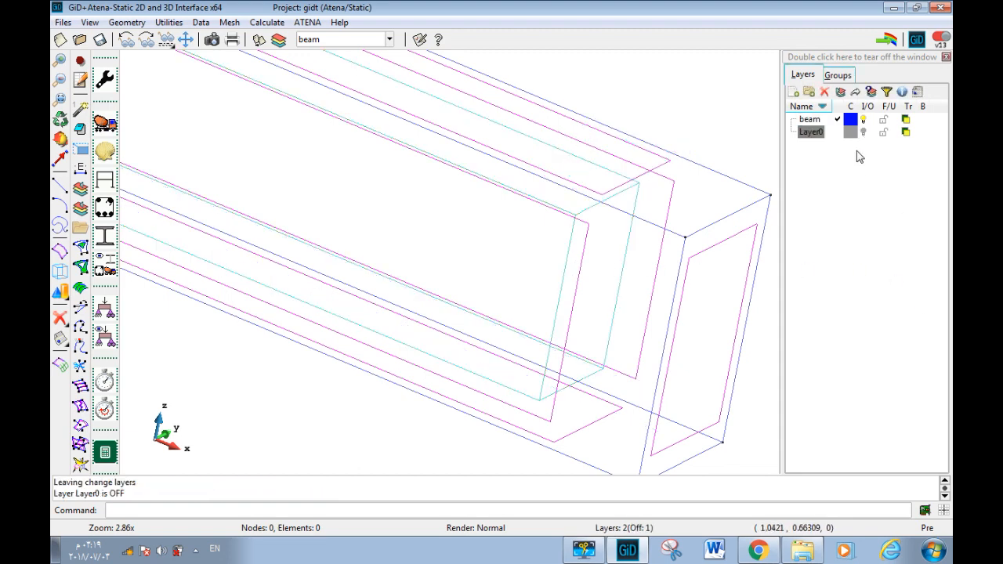
scroll(635, 245, "down", 5)
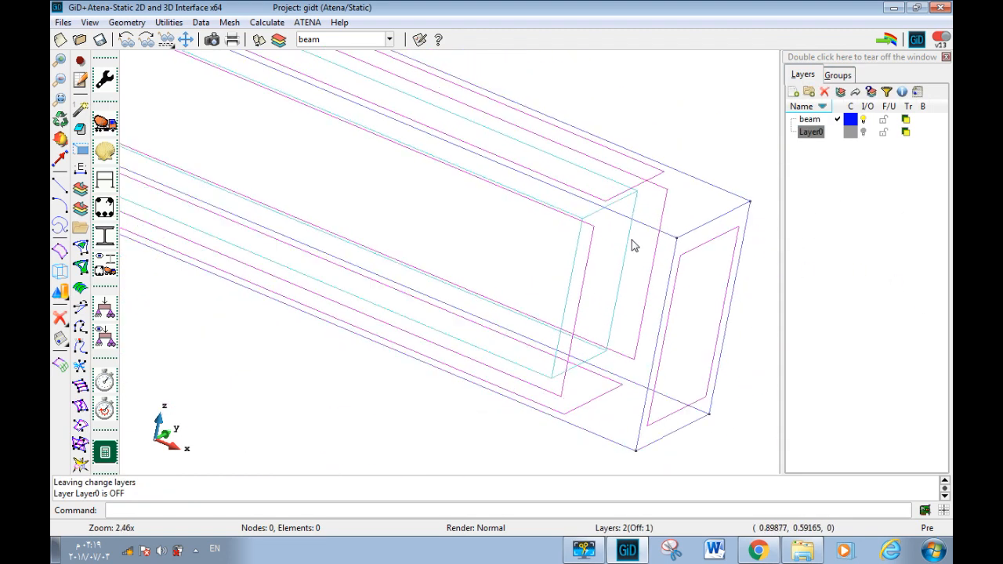
left_click(864, 131)
left_click(864, 119)
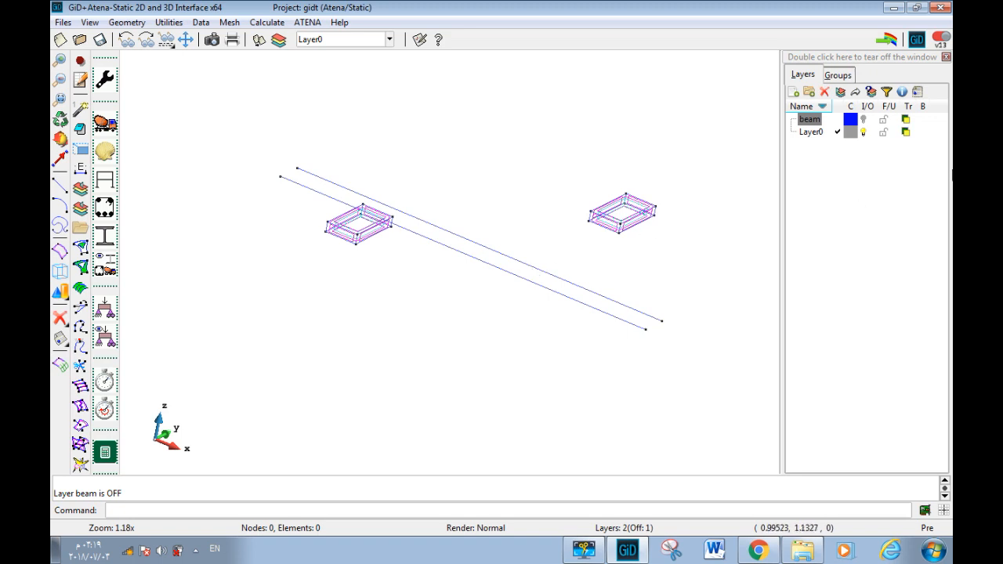
Step: Create a new layer named bars and make it the layer to use
left_click(793, 93)
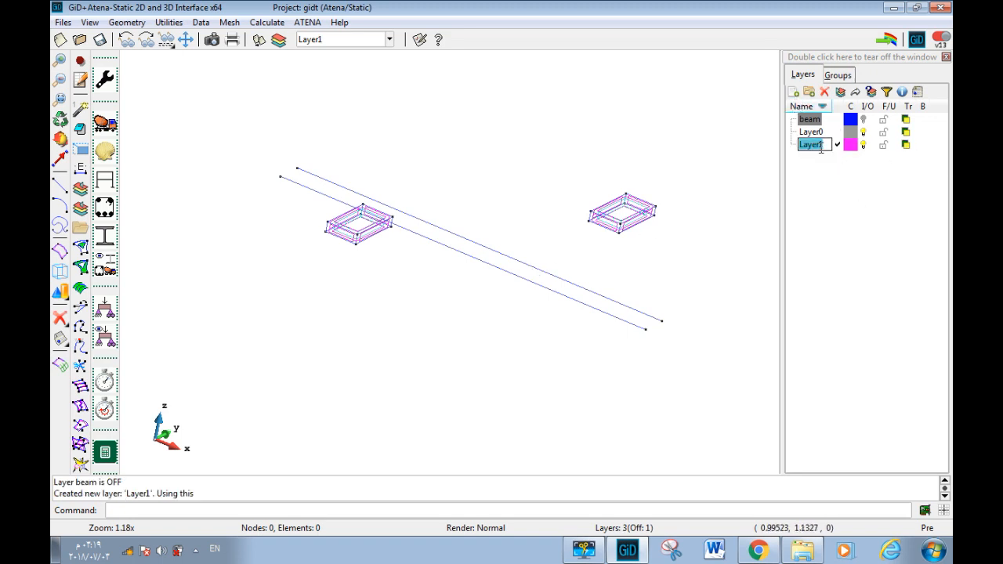
type("bars")
key("Return")
left_click(815, 121)
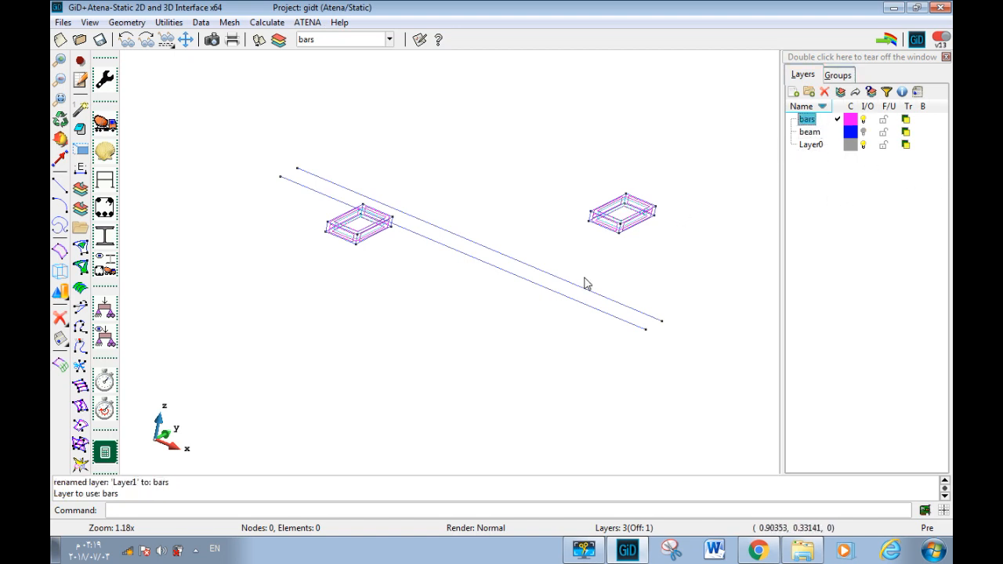
Step: Assign the two long reinforcement lines with their lower entities to the bars layer and hide that layer
left_click(840, 92)
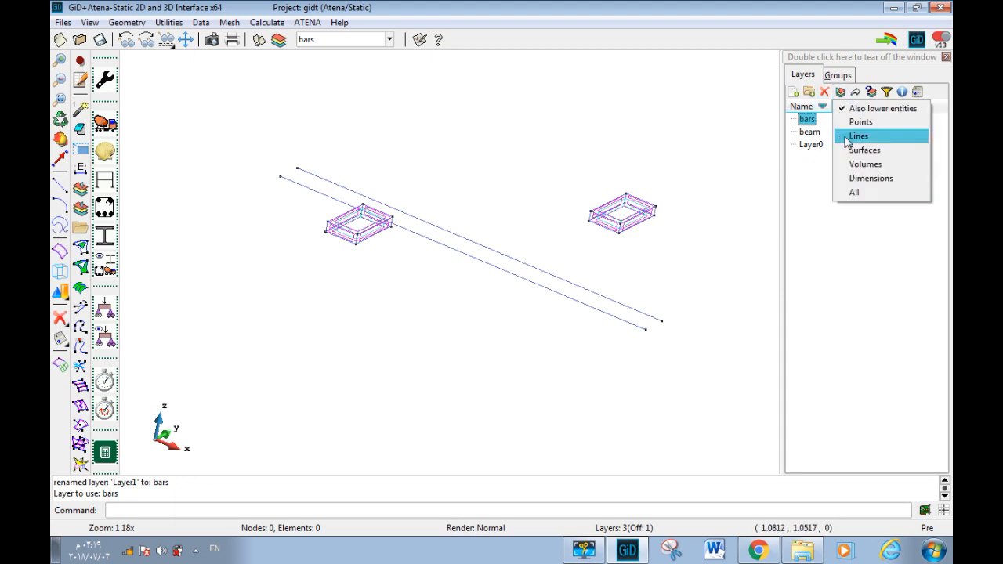
left_click(843, 133)
left_click_drag(580, 247, 529, 306)
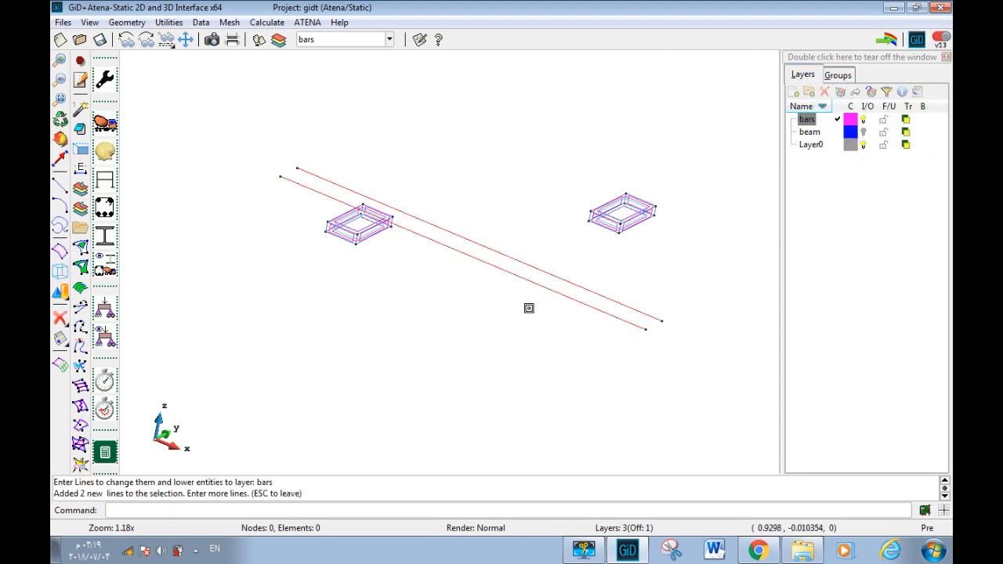
key("Escape")
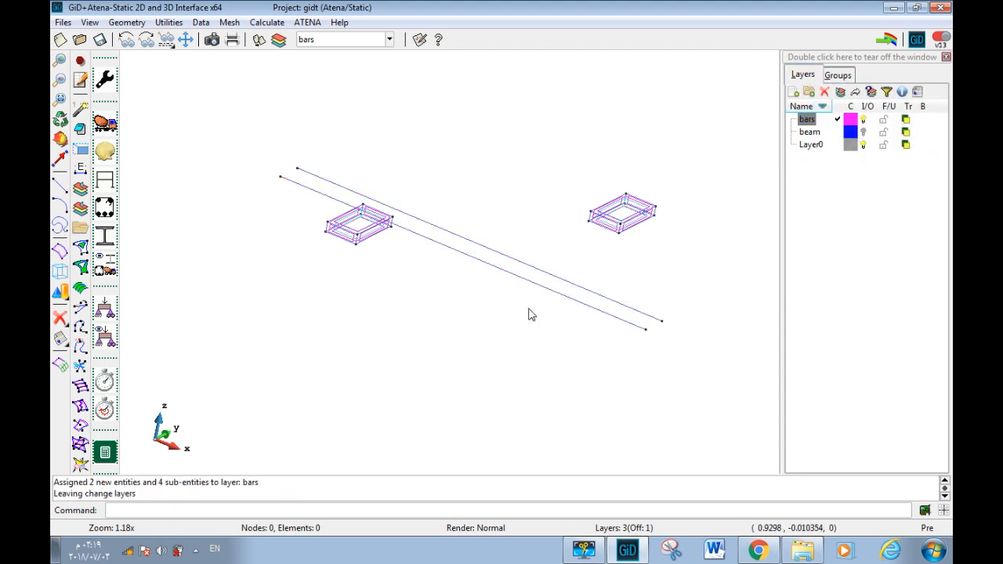
left_click(863, 120)
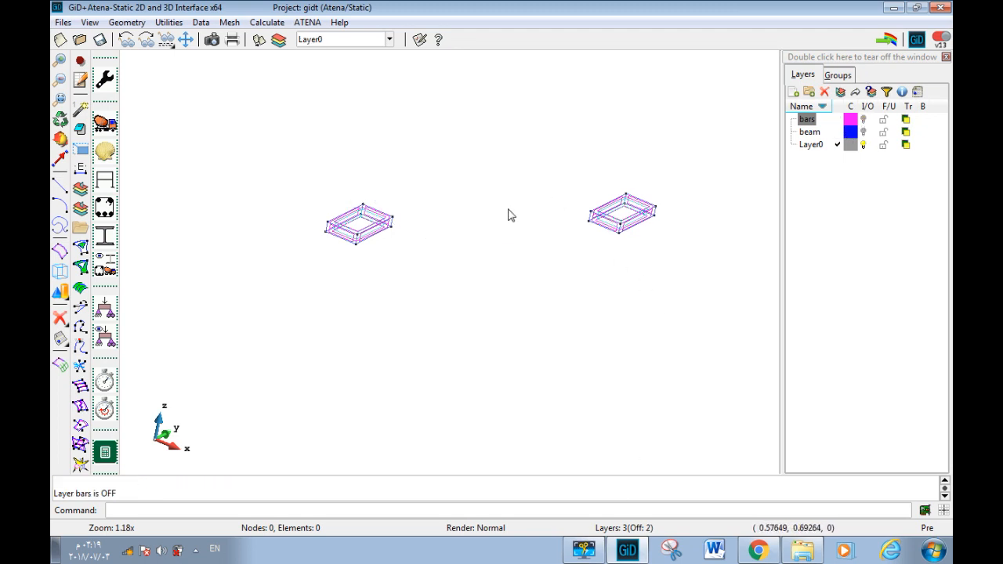
Step: Create a new layer named plates and make it the layer to use
left_click(793, 92)
type("plates")
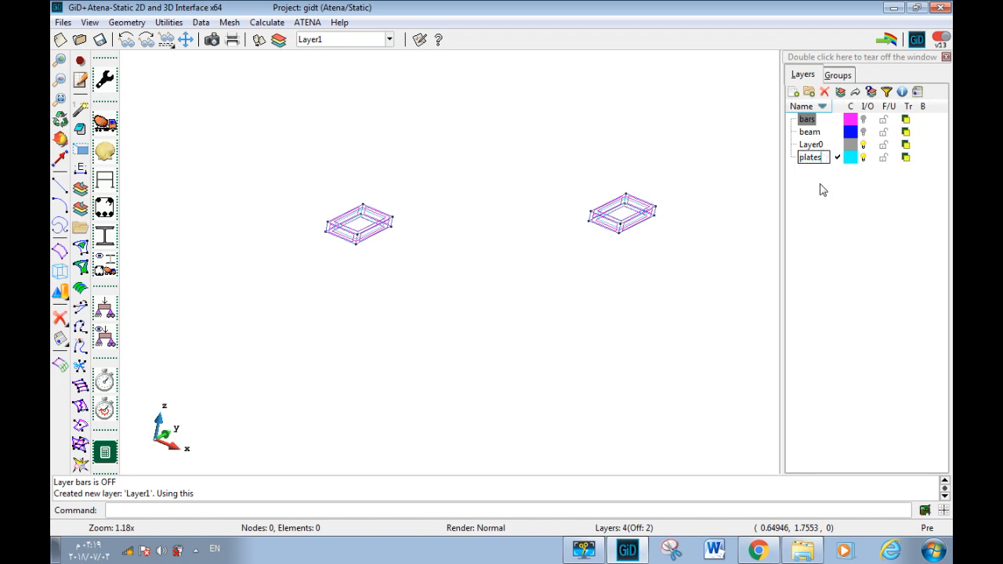
key("Return")
left_click(815, 159)
Step: Assign both plate volumes, including their lower entities, to the plates layer
left_click(840, 92)
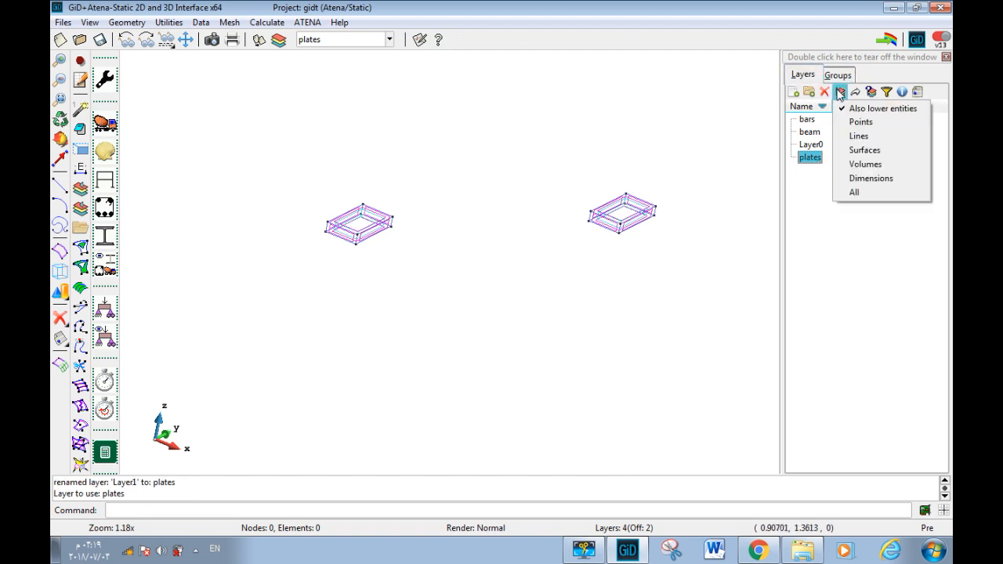
left_click(862, 165)
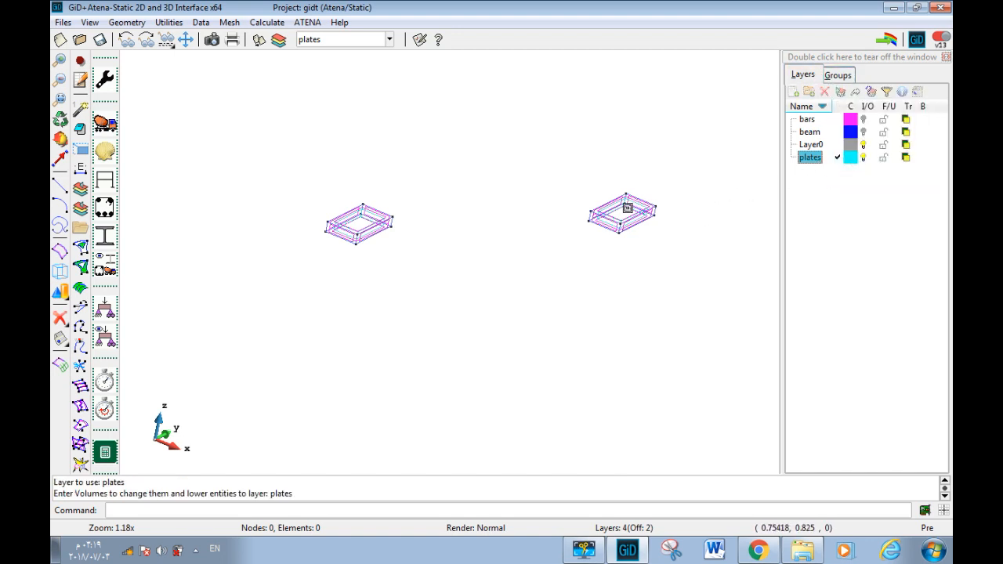
scroll(623, 208, "down", 2)
scroll(605, 213, "up", 2)
left_click(689, 161)
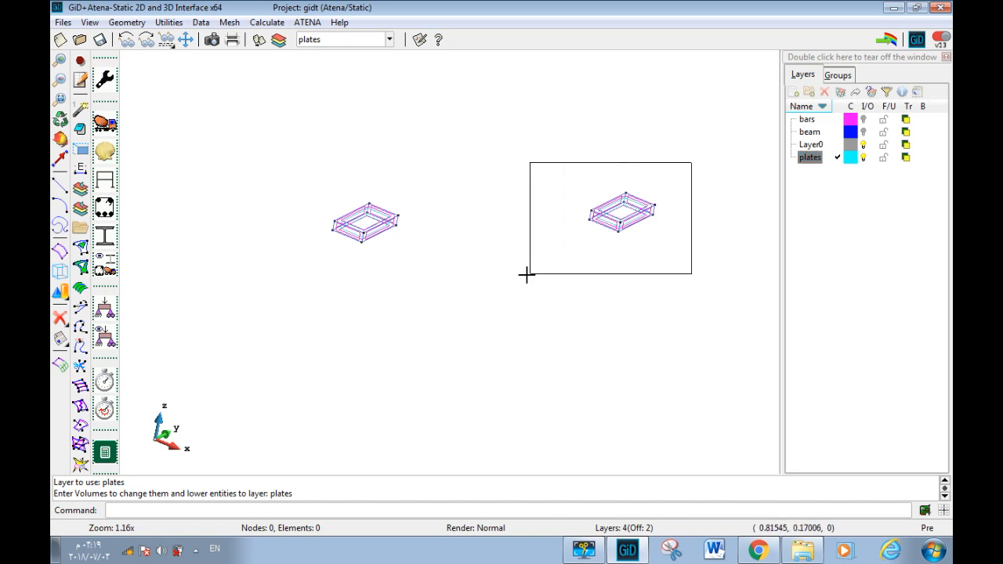
left_click(280, 306)
key("Escape")
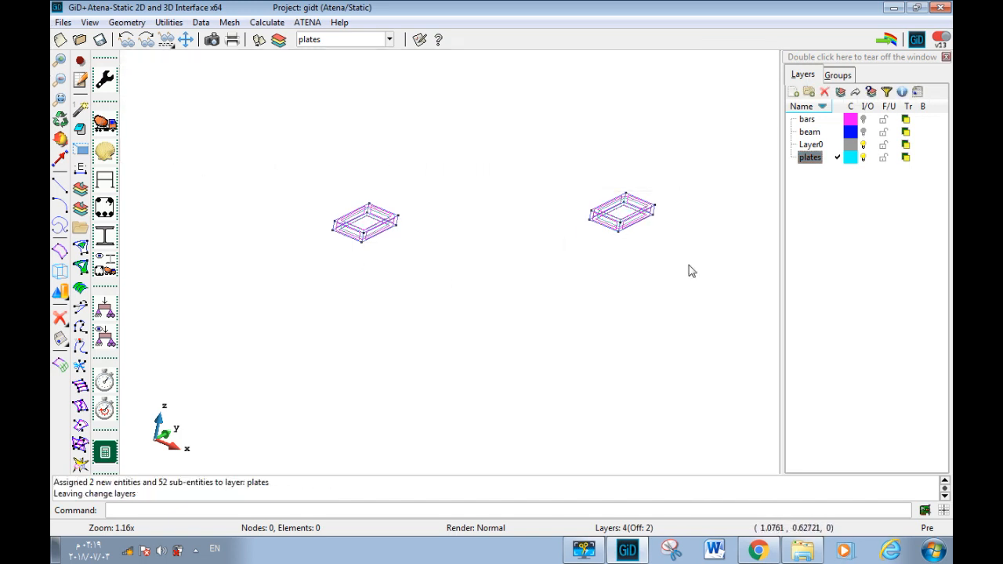
Step: Hide the plates layer and delete the empty Layer0
left_click(864, 157)
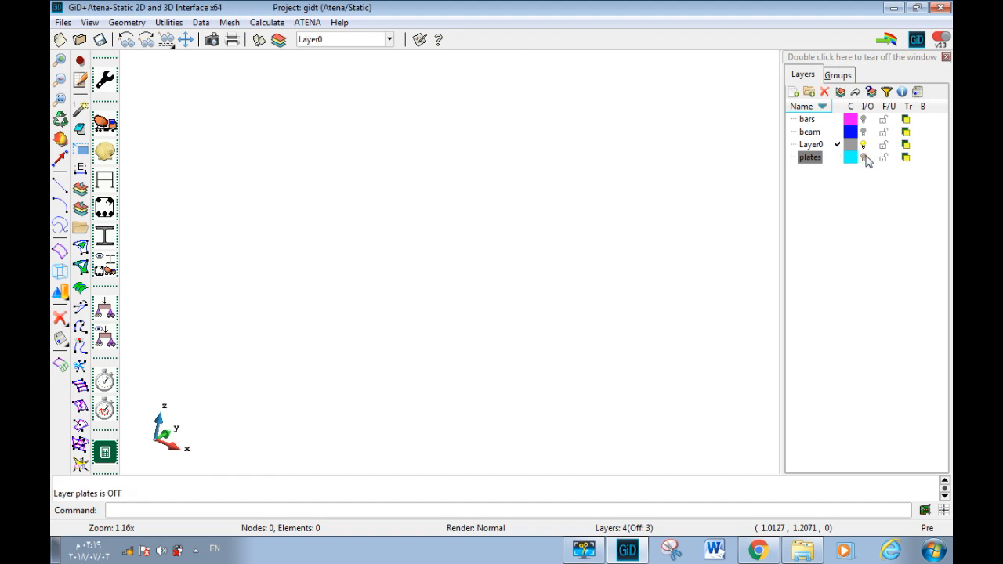
left_click(814, 145)
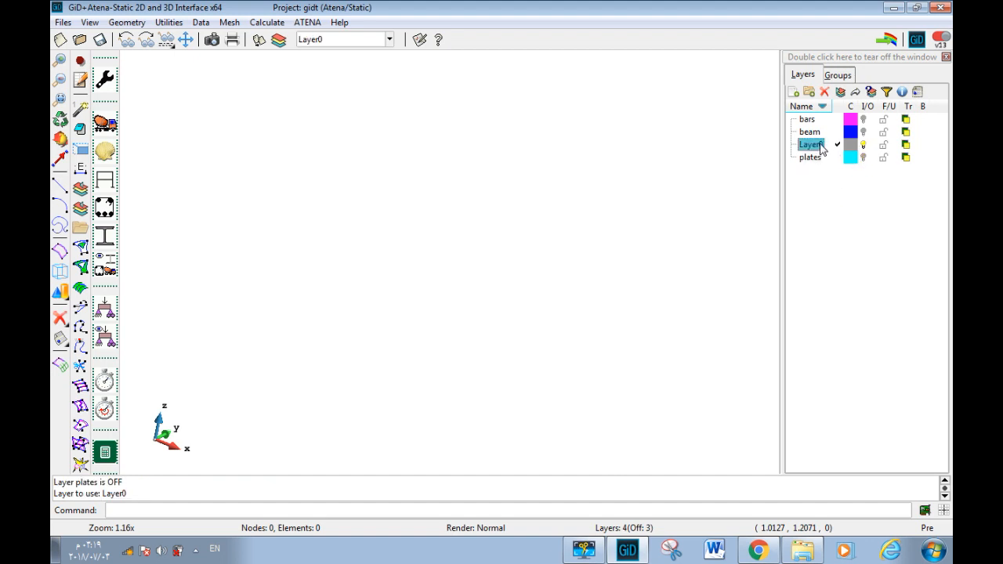
left_click(825, 92)
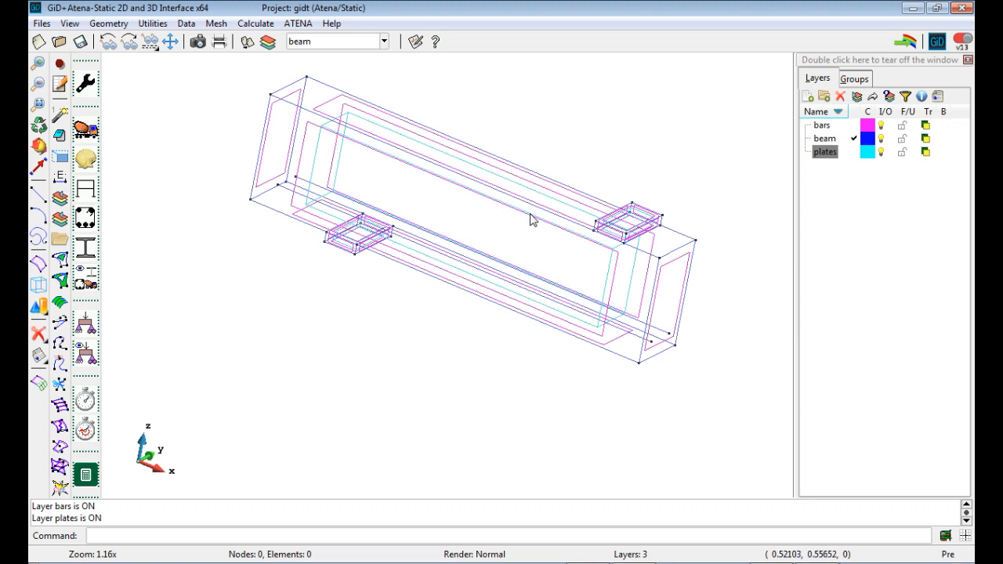
Step: Hide the plates and bars layers, leaving only the beam layer on
left_click(882, 153)
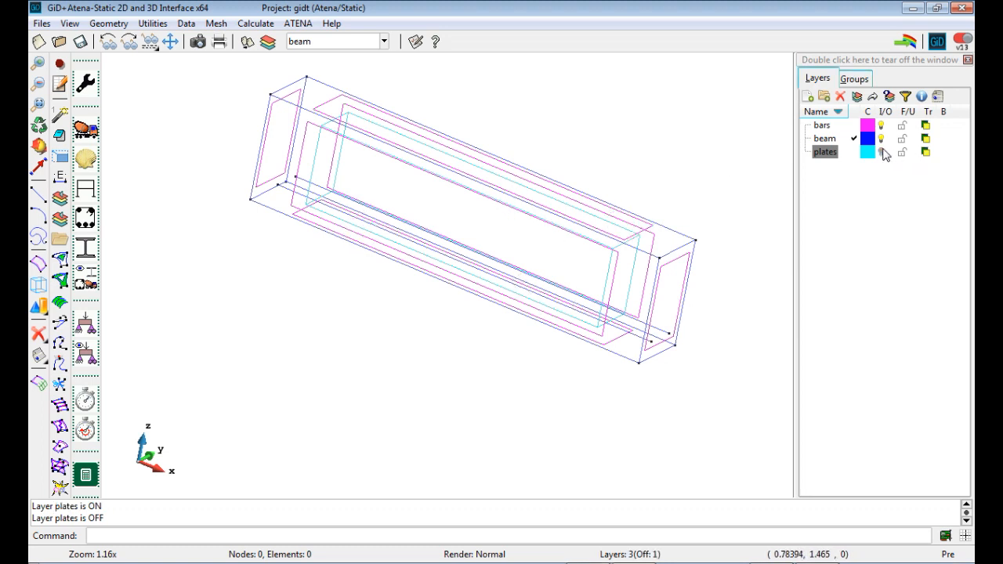
left_click(882, 127)
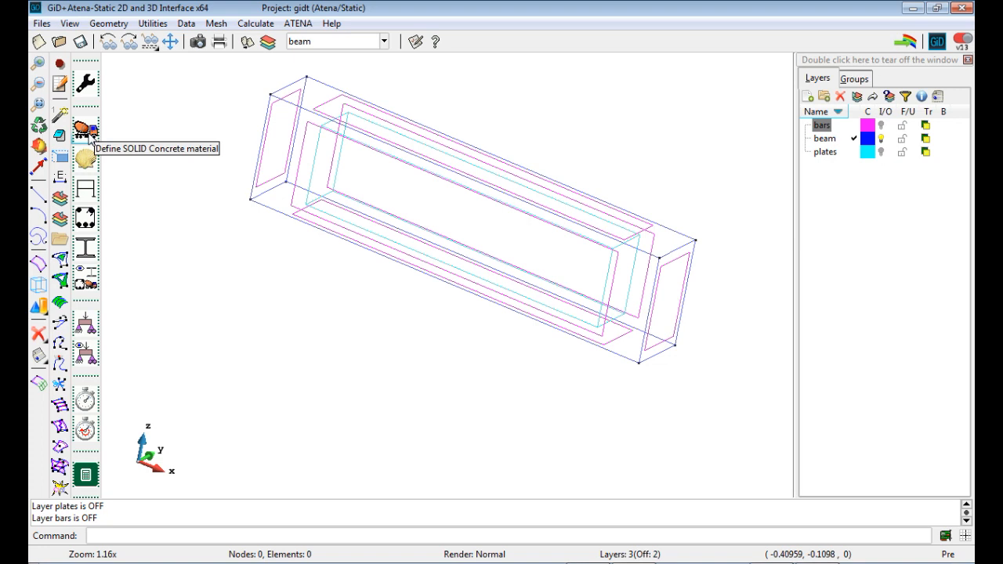
Step: Create a new SOLID Concrete material named beam based on Concrete EC2 and select it for editing
left_click(185, 23)
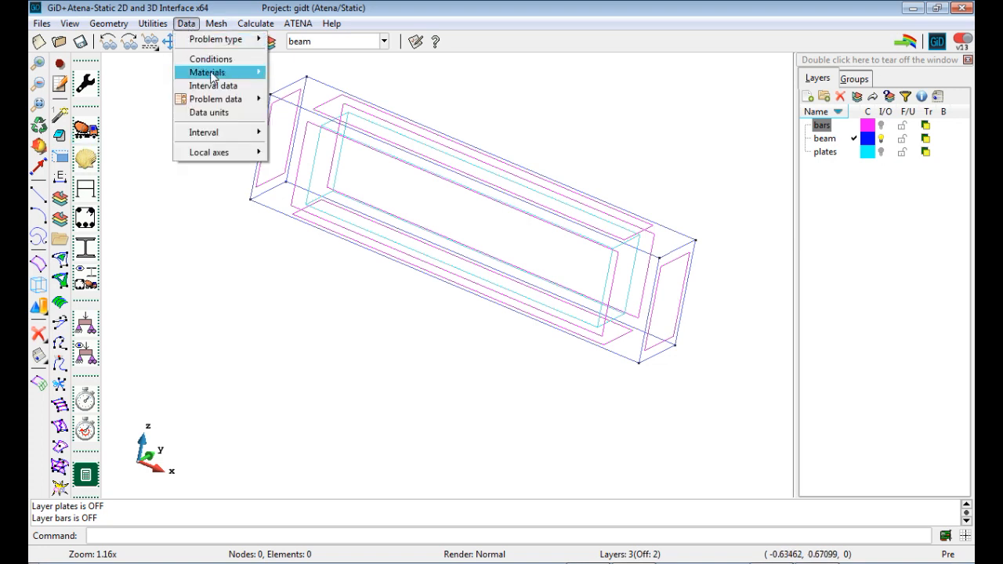
mouse_move(211, 76)
left_click(343, 98)
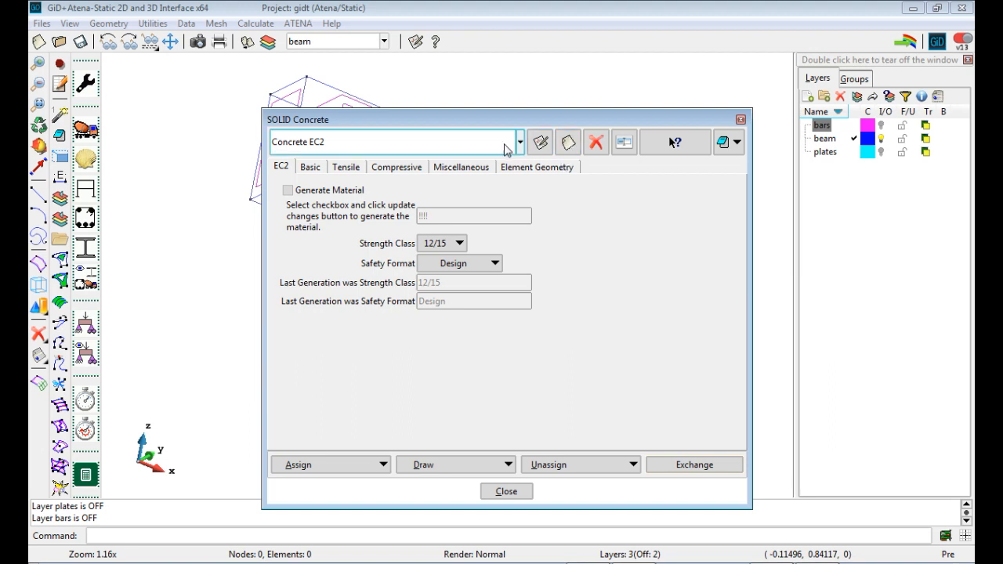
left_click(569, 143)
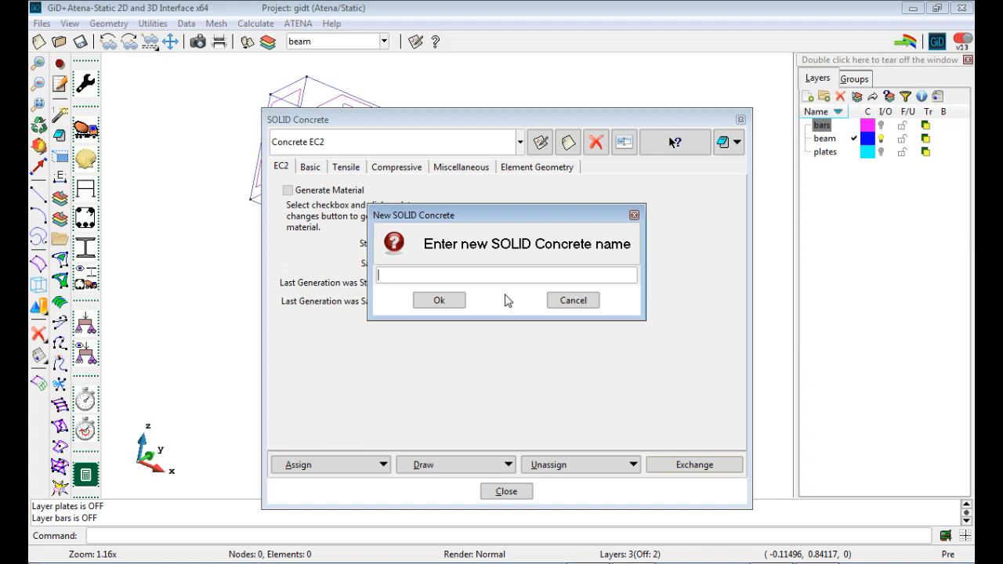
left_click(439, 300)
left_click(485, 149)
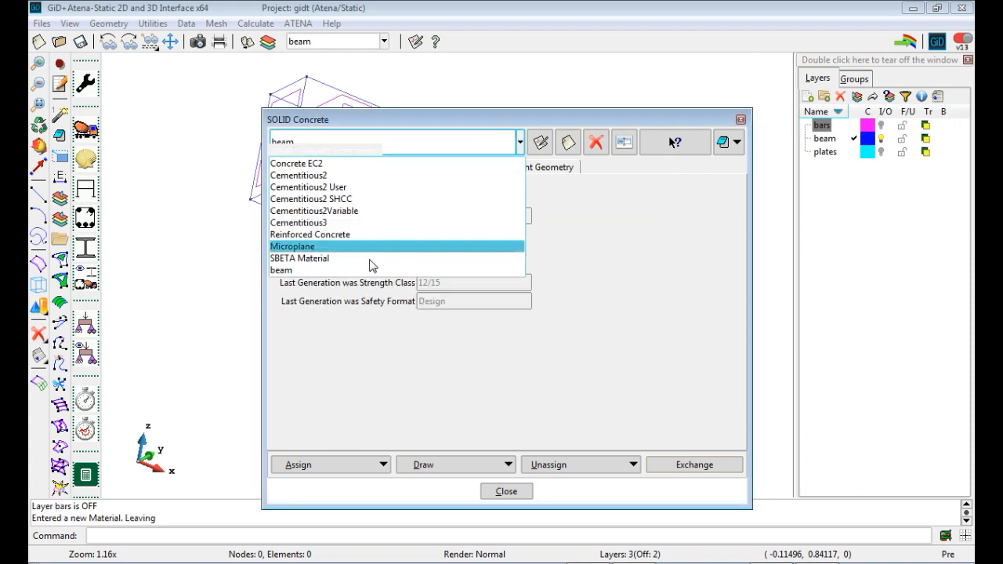
left_click(350, 268)
Step: Generate the beam material's parameters with strength class 20/25 and safety format Mean, and update the material
left_click(289, 193)
left_click(457, 243)
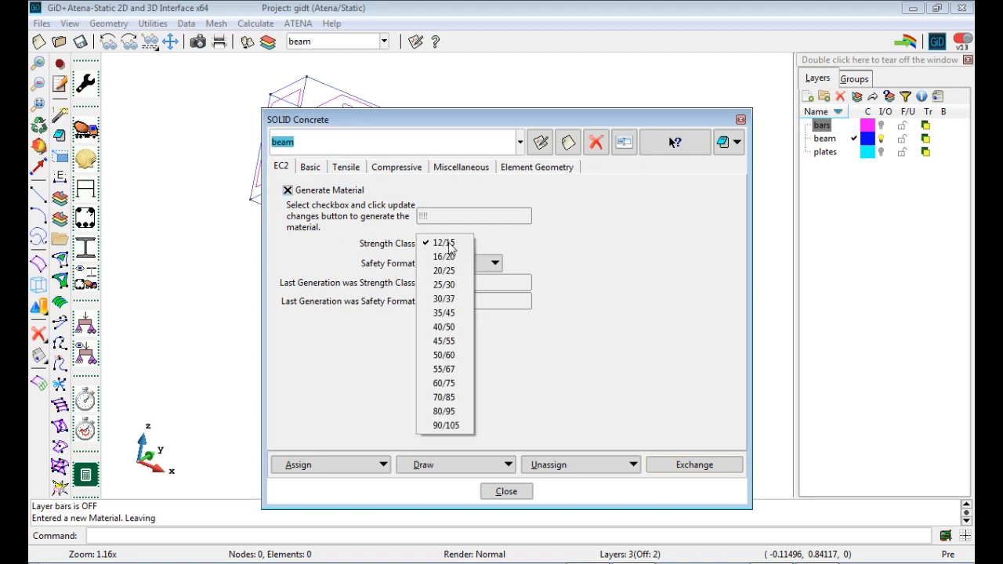
left_click(464, 269)
left_click(468, 265)
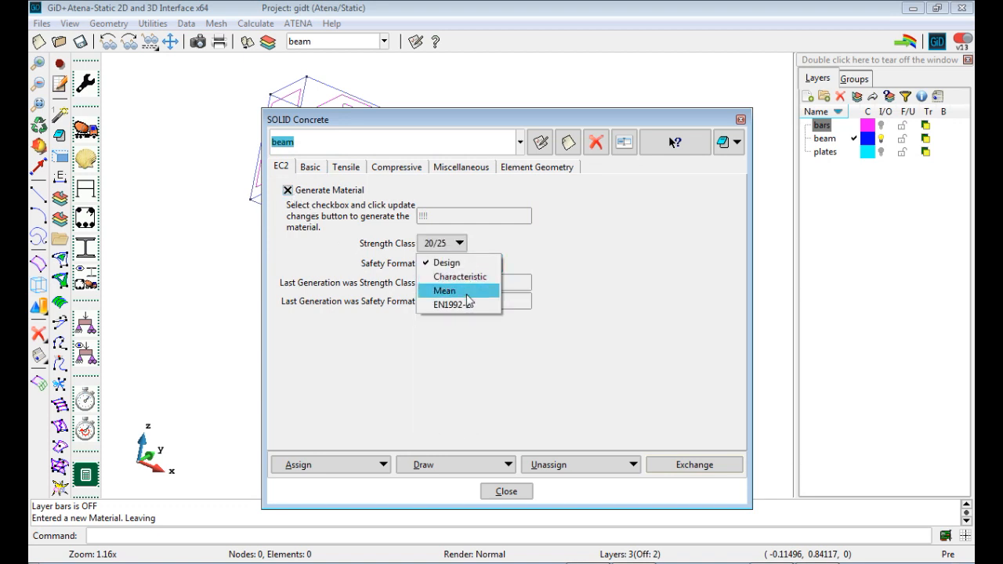
left_click(453, 290)
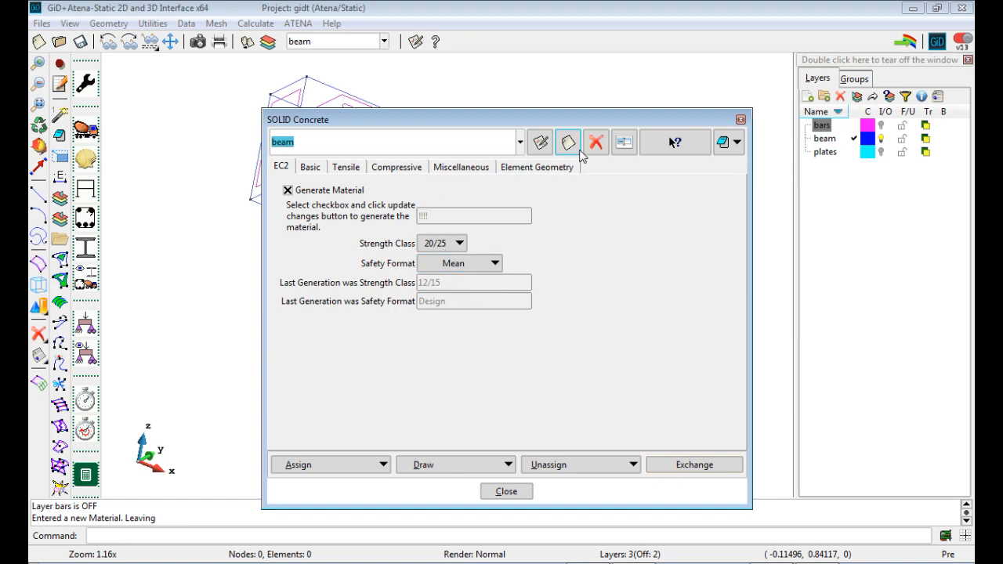
left_click(542, 146)
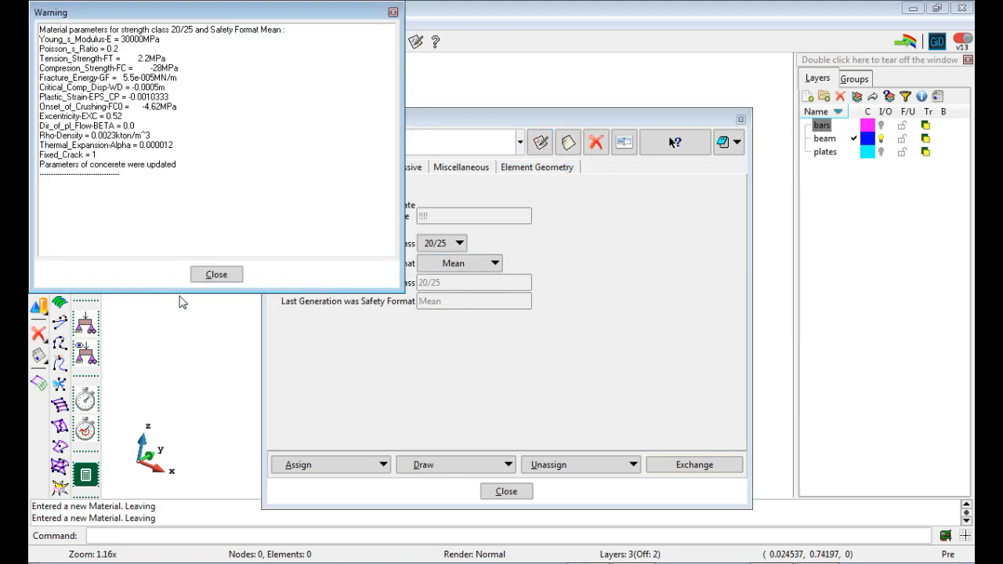
left_click(217, 274)
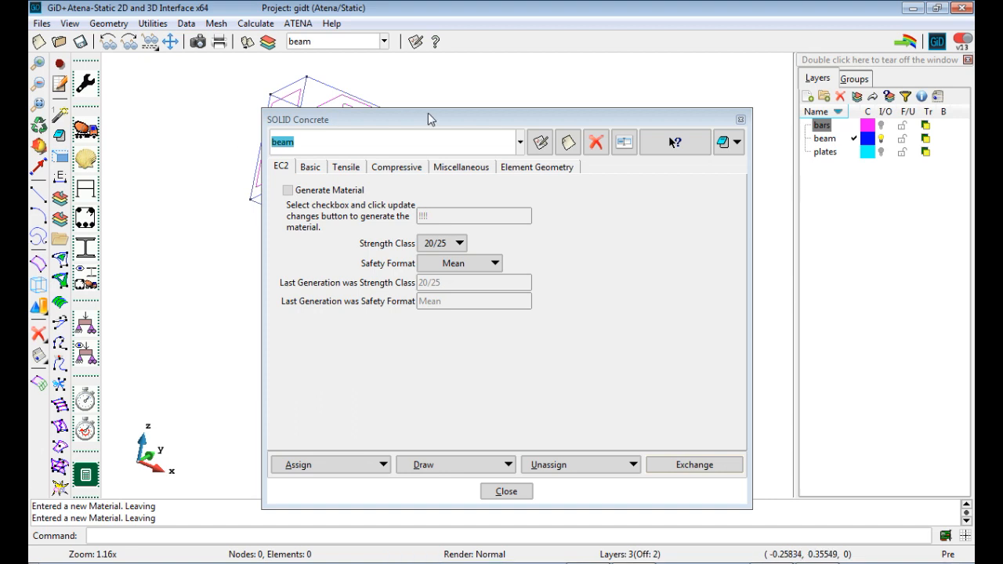
Step: Set the beam material's Young's modulus to 31720 MPa, tension strength to 1.64 MPa and compression strength to -28.48 MPa, and update the material
left_click(311, 167)
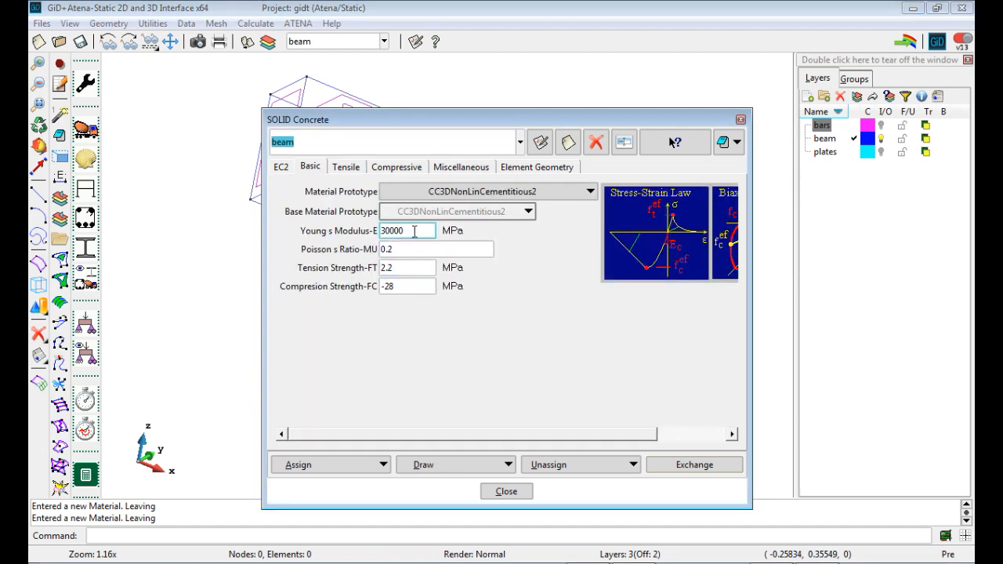
left_click_drag(411, 232, 387, 233)
type("1720")
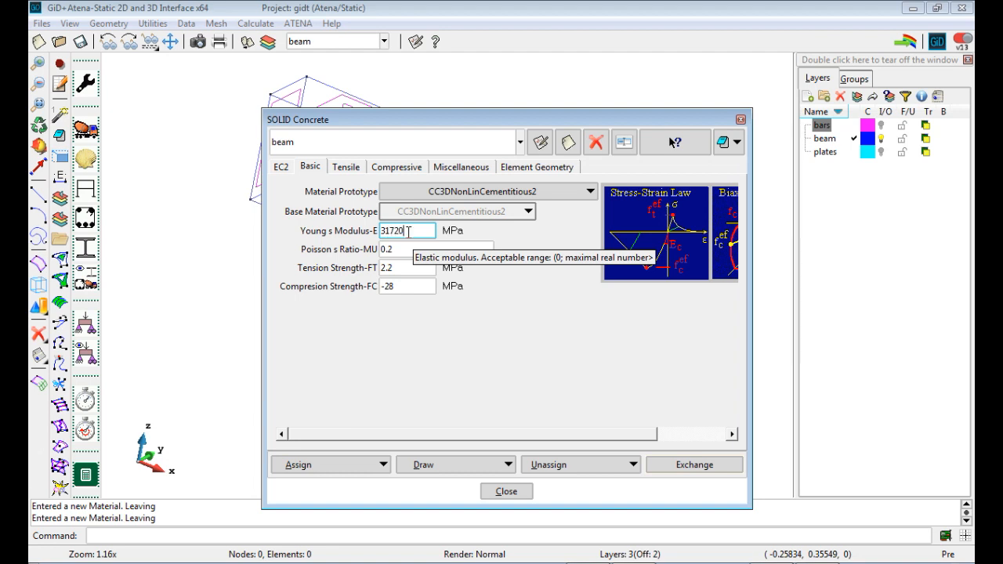
double_click(410, 268)
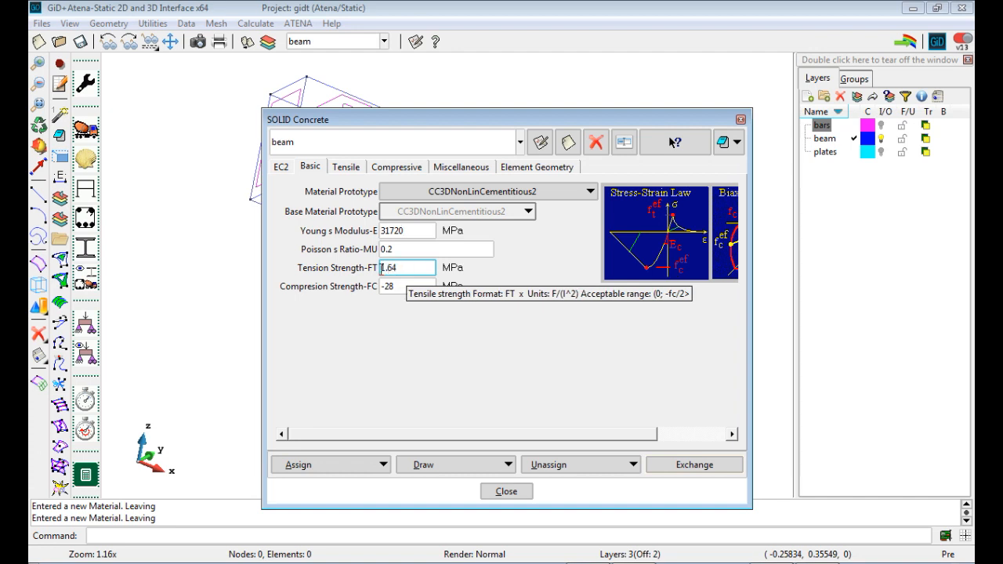
left_click(408, 286)
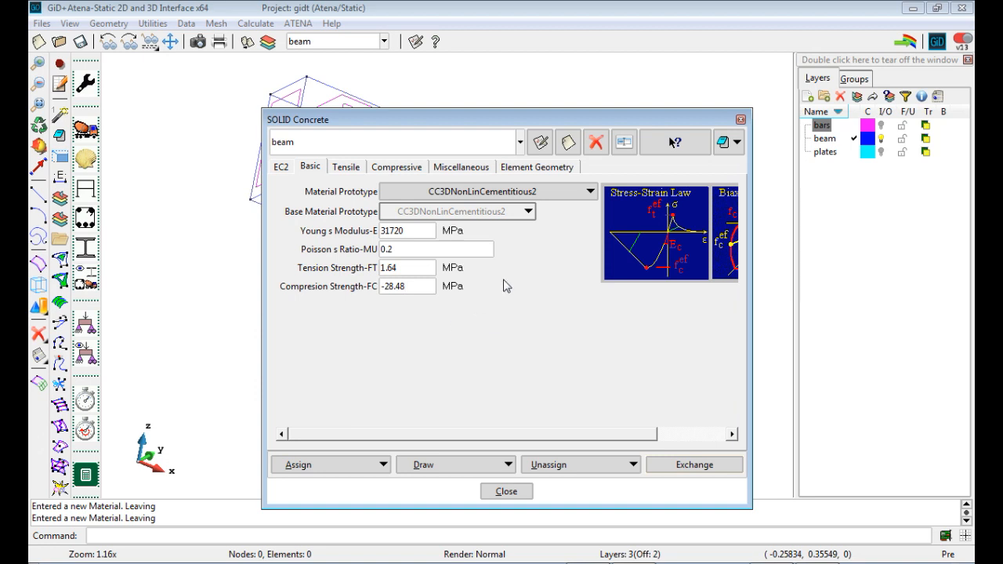
left_click(539, 145)
Step: Assign the beam material to the beam volume and finish the selection
left_click(358, 470)
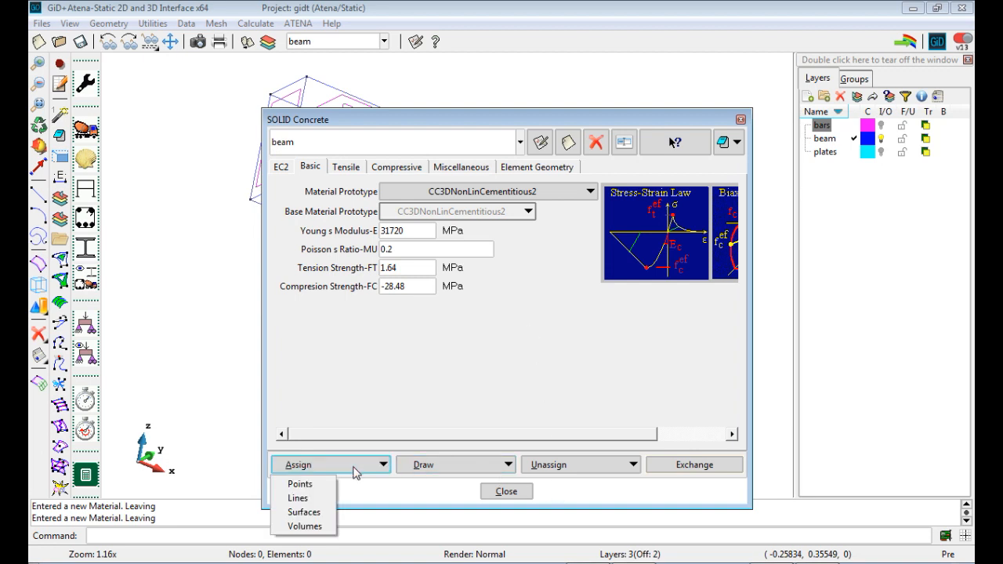
left_click(319, 531)
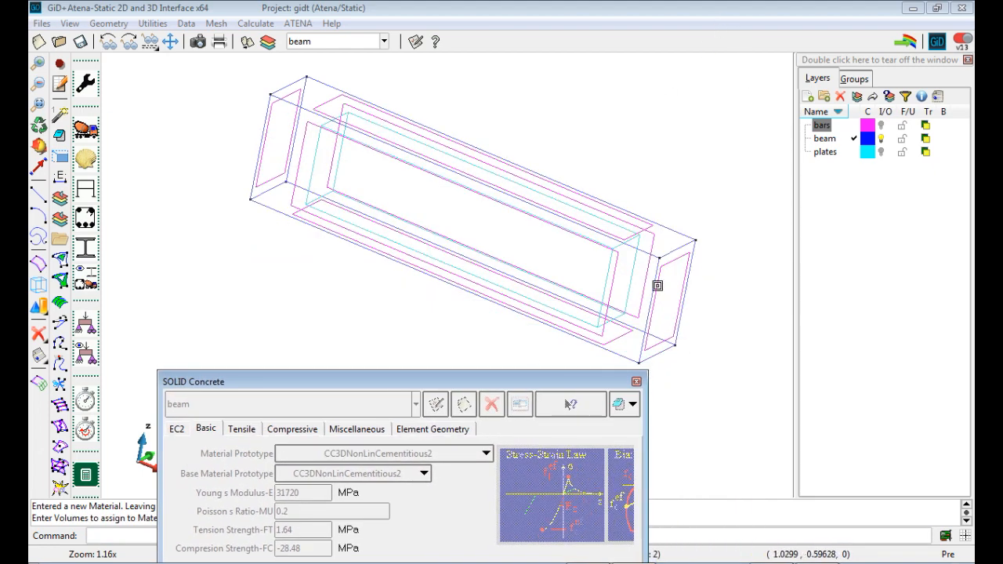
left_click(603, 286)
left_click_drag(571, 384, 509, 133)
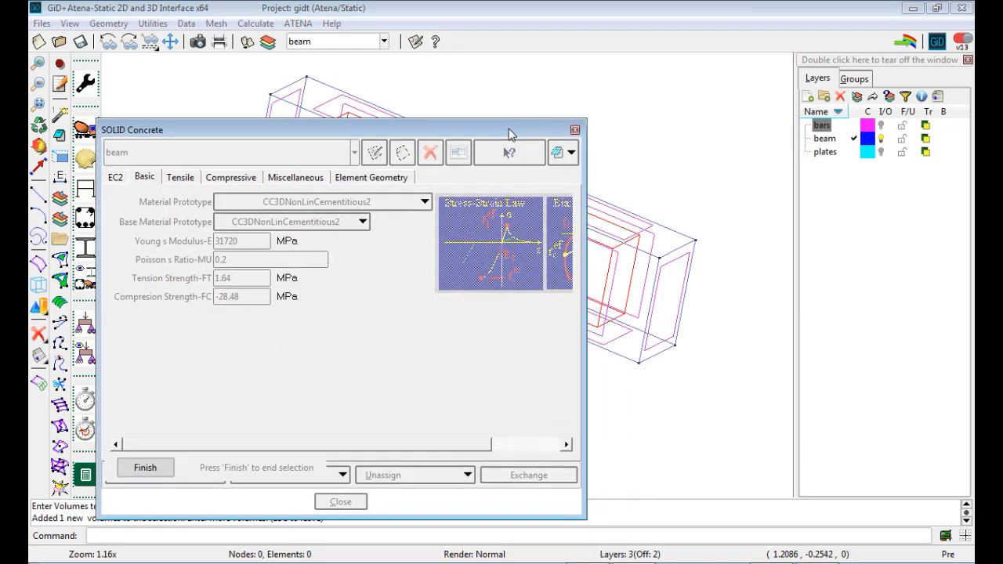
left_click(157, 473)
Step: Draw the beam material on the model to check its assignment, and close the SOLID Concrete dialog
left_click(321, 476)
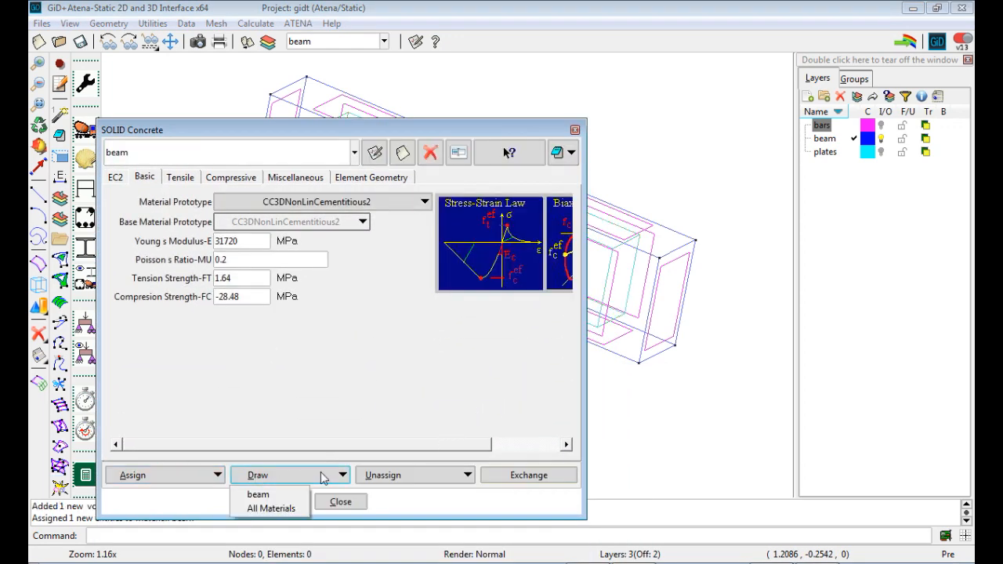
left_click(272, 499)
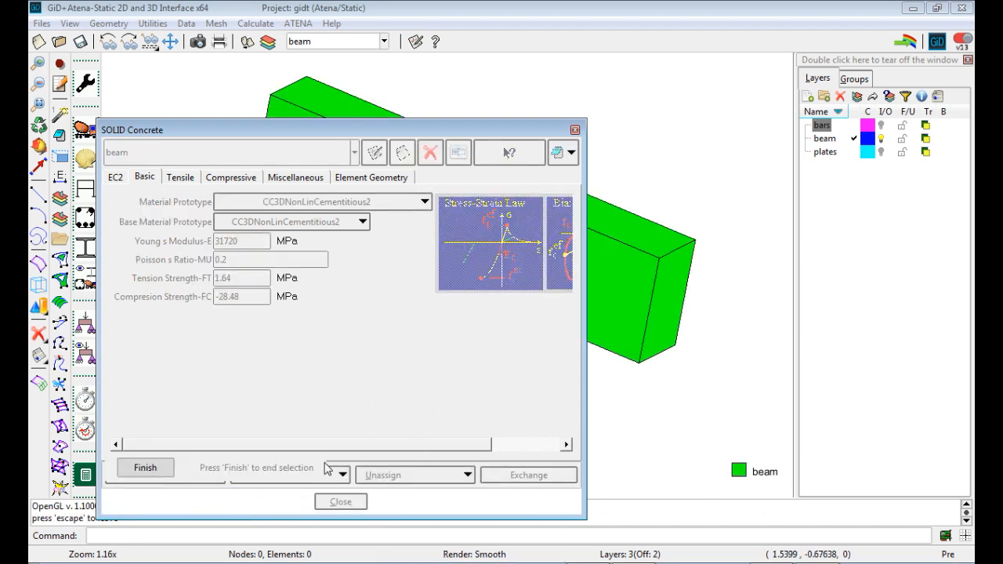
left_click(141, 469)
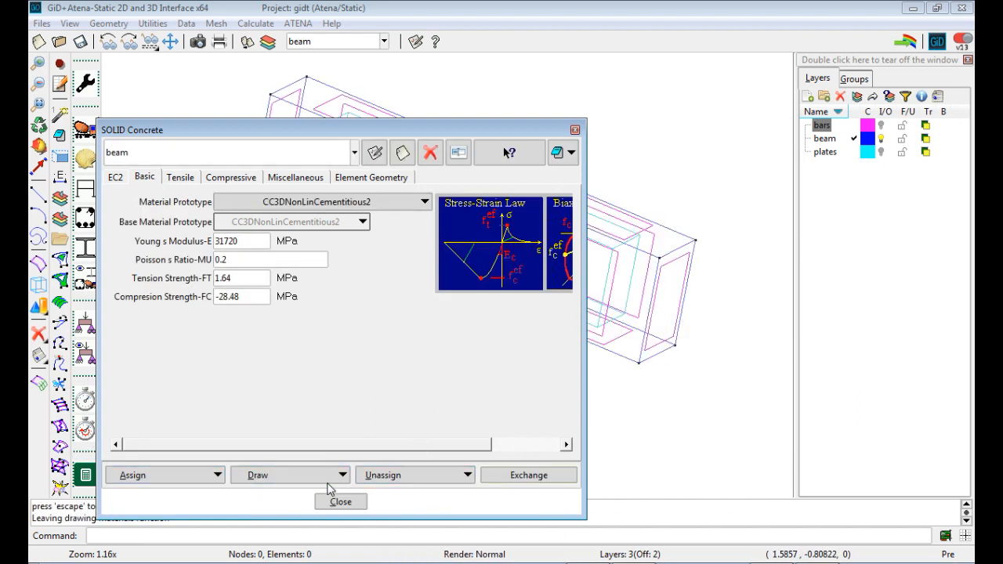
left_click(341, 502)
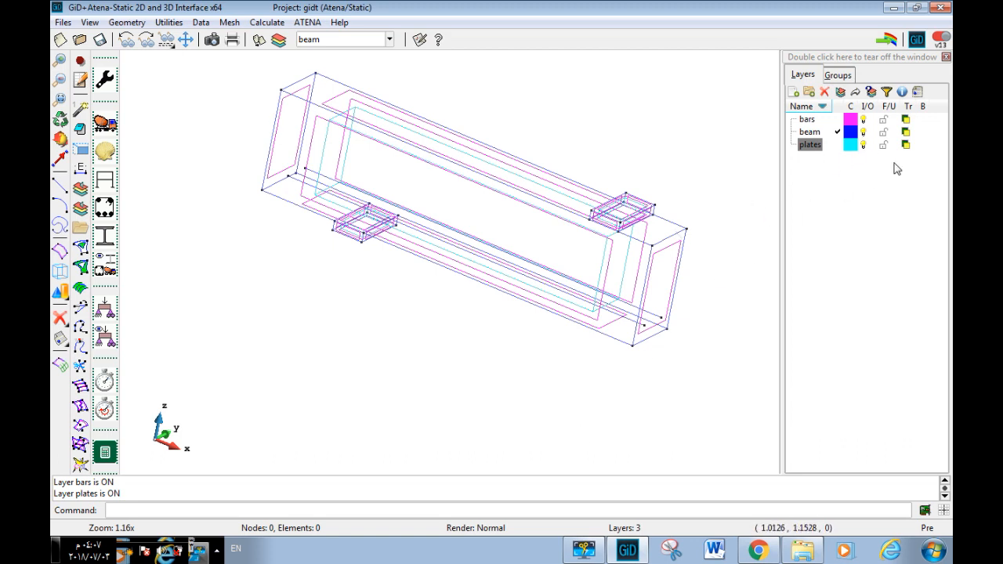
Step: Hide the beam and bars layers and create a new SOLID Elastic material named plate based on Elastic 3D
left_click(864, 132)
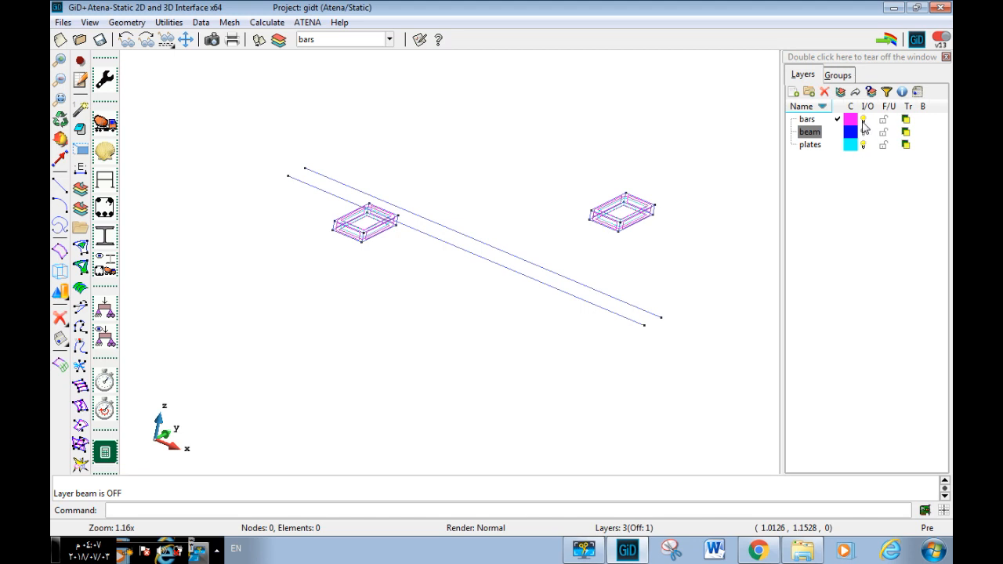
left_click(864, 121)
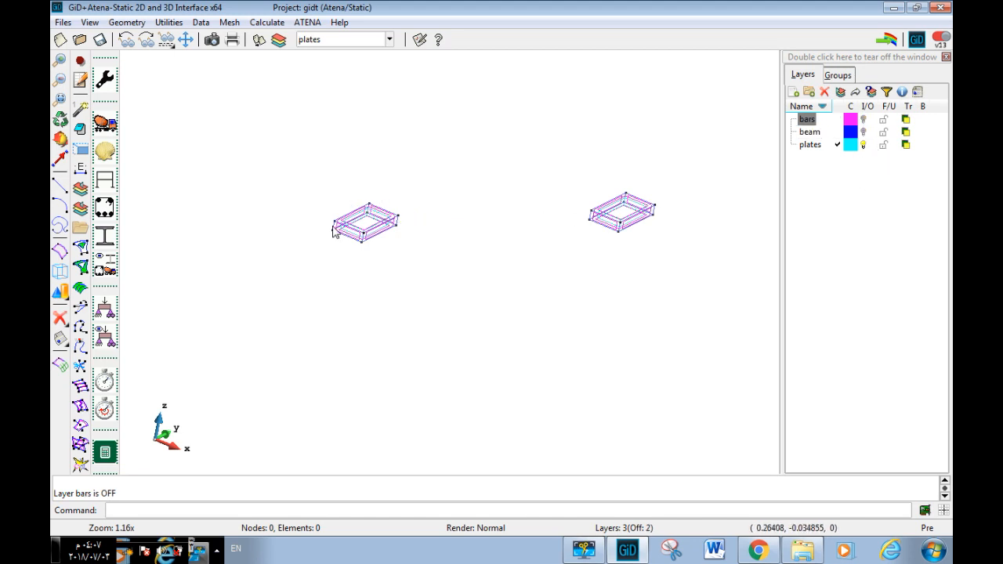
left_click(201, 22)
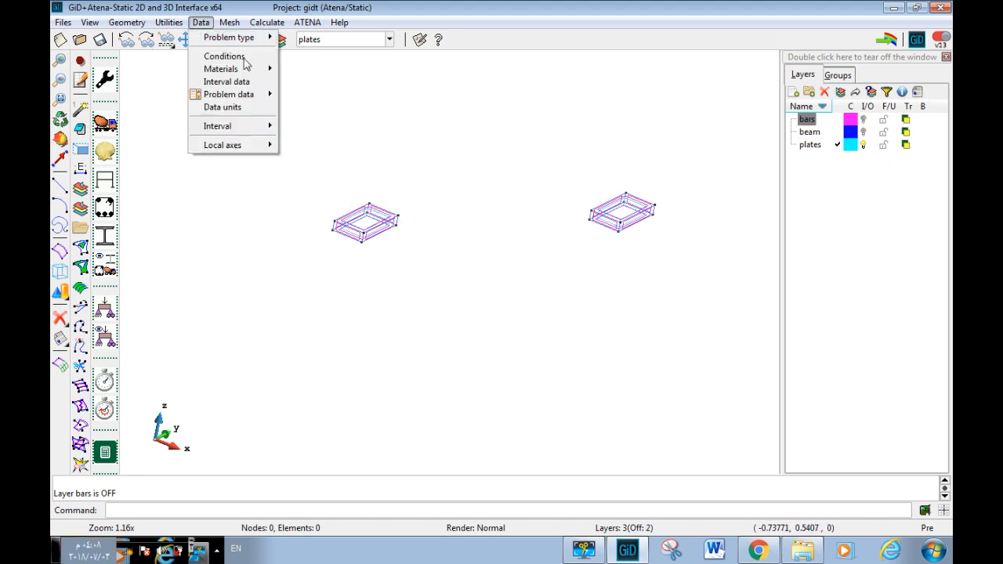
mouse_move(235, 69)
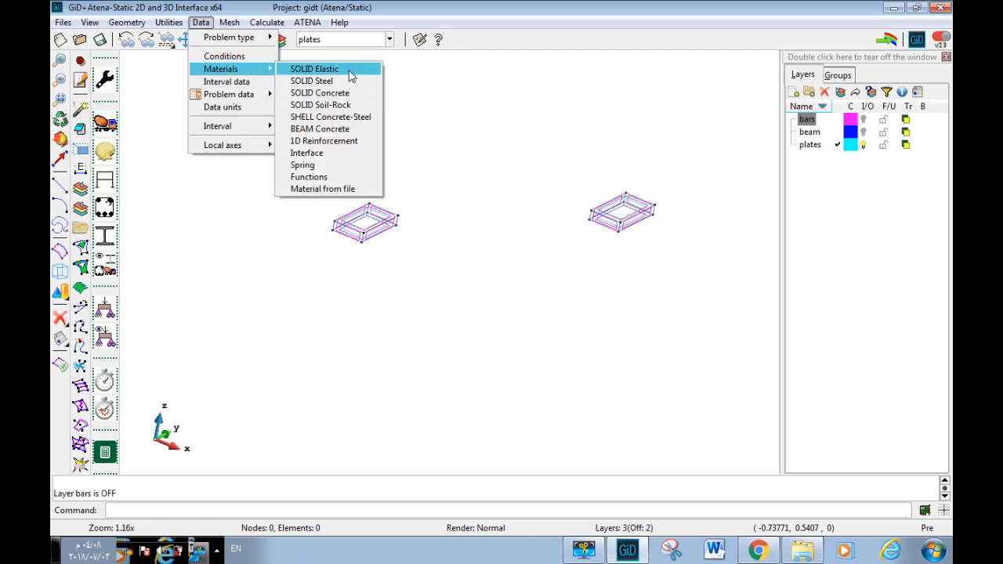
left_click(349, 72)
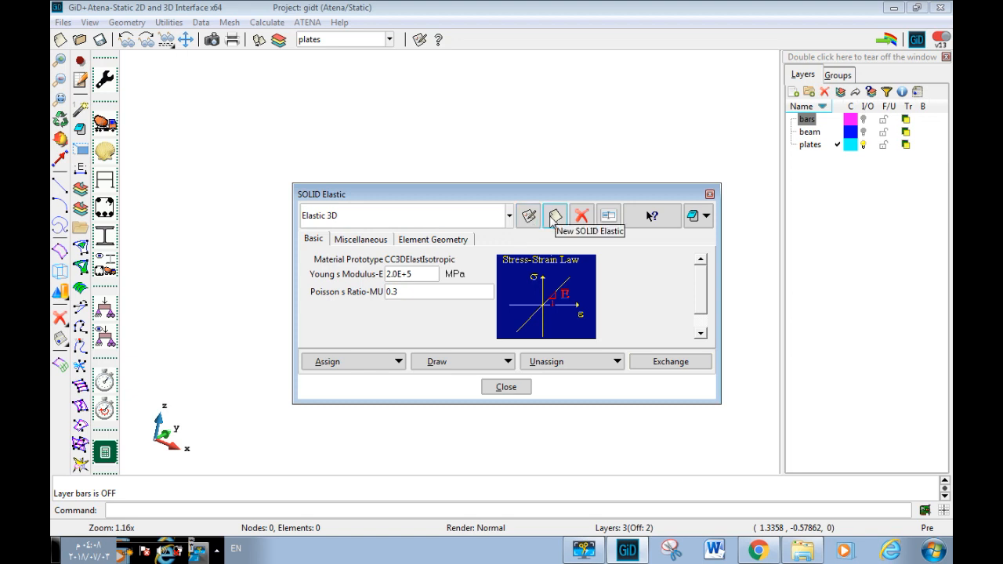
left_click(555, 216)
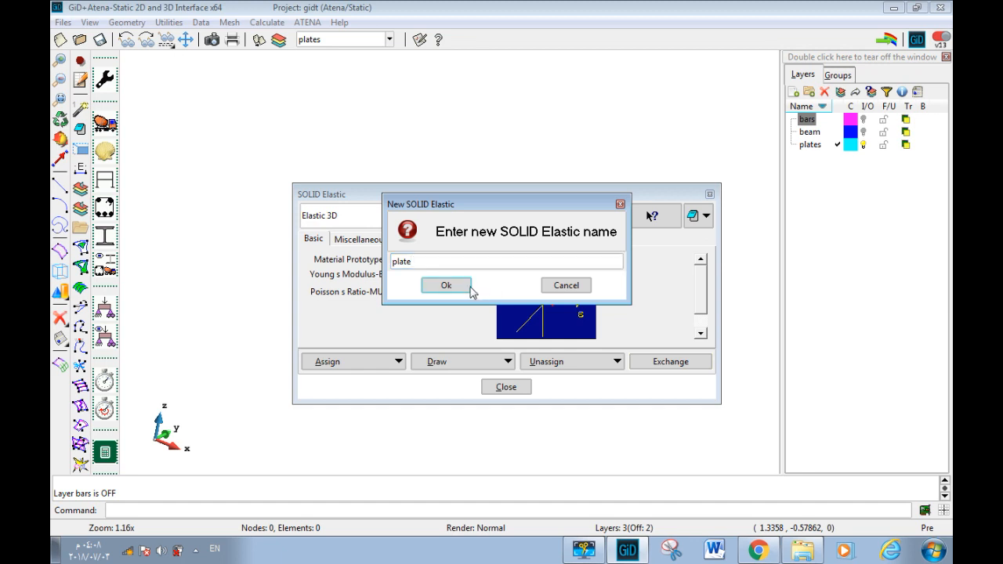
left_click(446, 285)
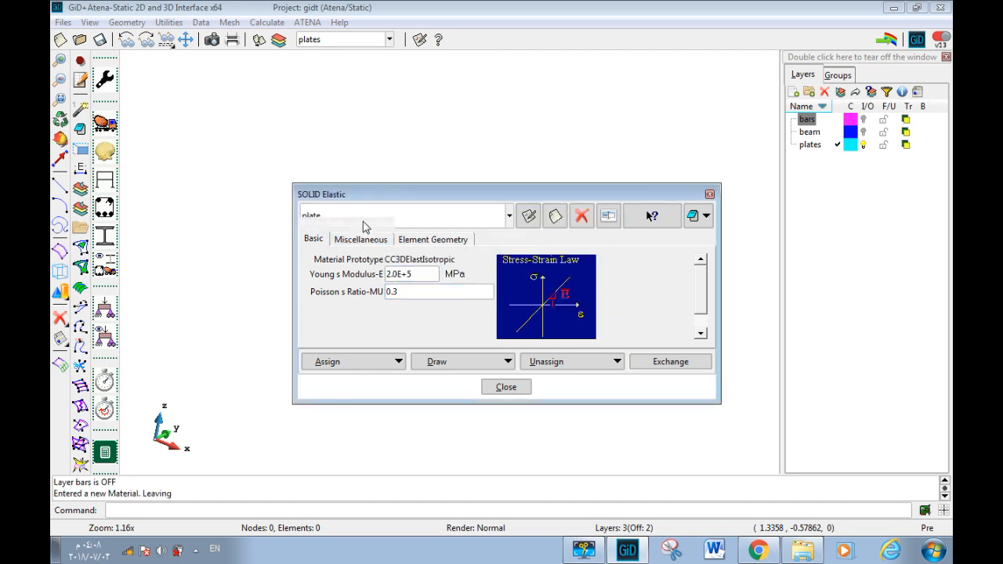
Step: Assign the plate material to both plate volumes and finish the selection
left_click(373, 364)
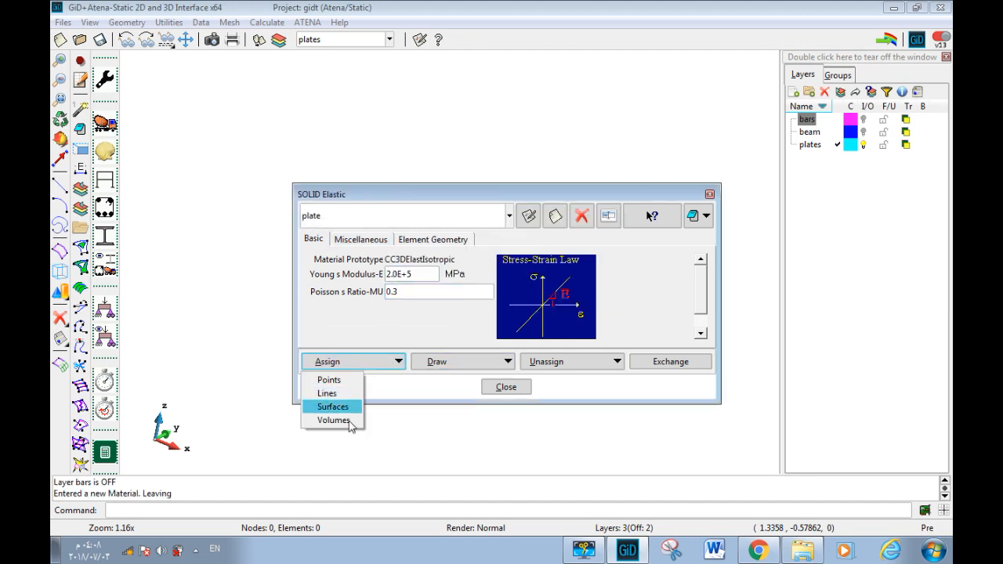
left_click(345, 420)
mouse_move(511, 195)
left_mouse_down()
mouse_move(470, 462)
mouse_move(480, 450)
left_mouse_up()
left_click(670, 182)
left_click(259, 285)
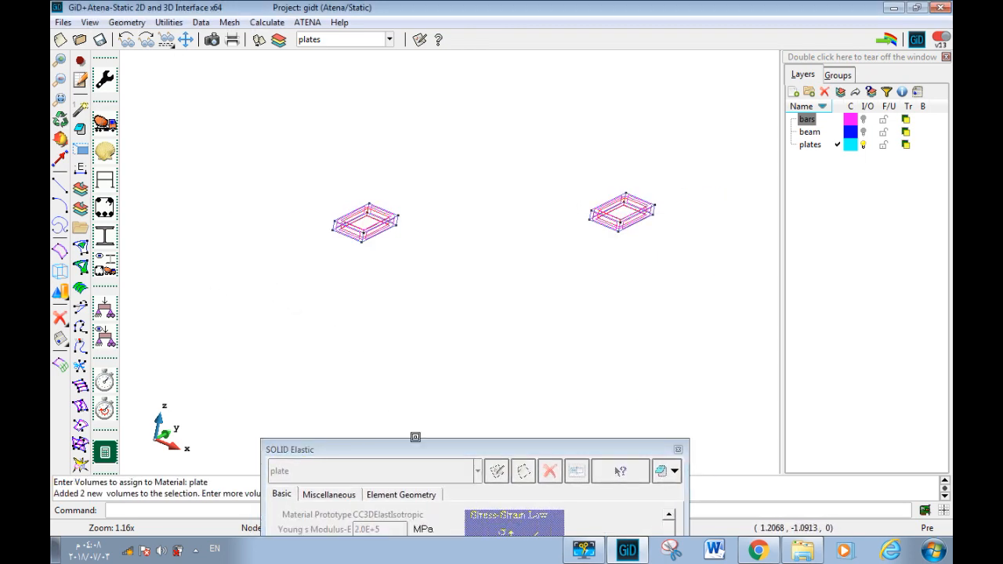
left_click_drag(431, 450, 336, 125)
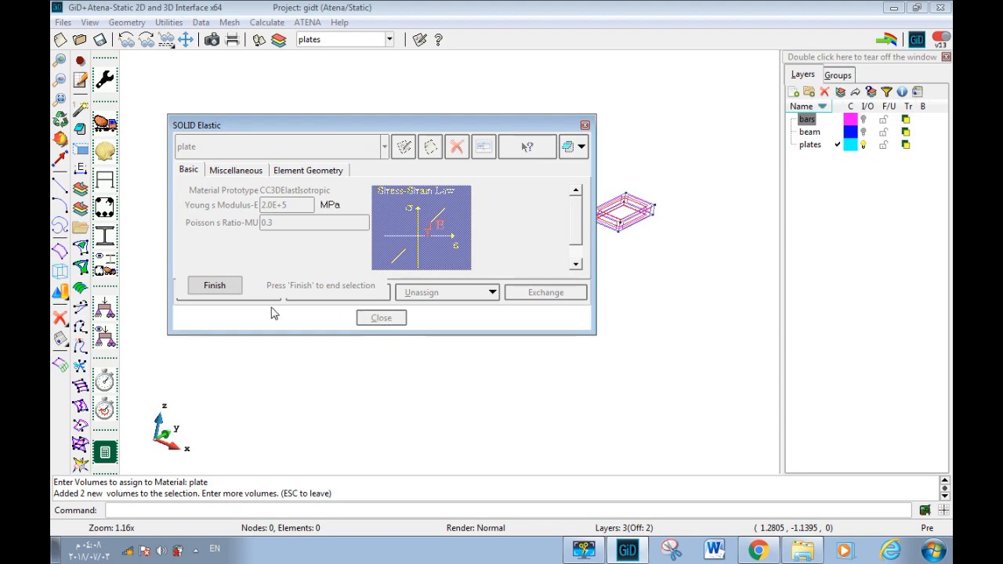
left_click(214, 285)
Step: Draw the plate material on the model to check its assignment, and close the SOLID Elastic dialog
left_click(359, 293)
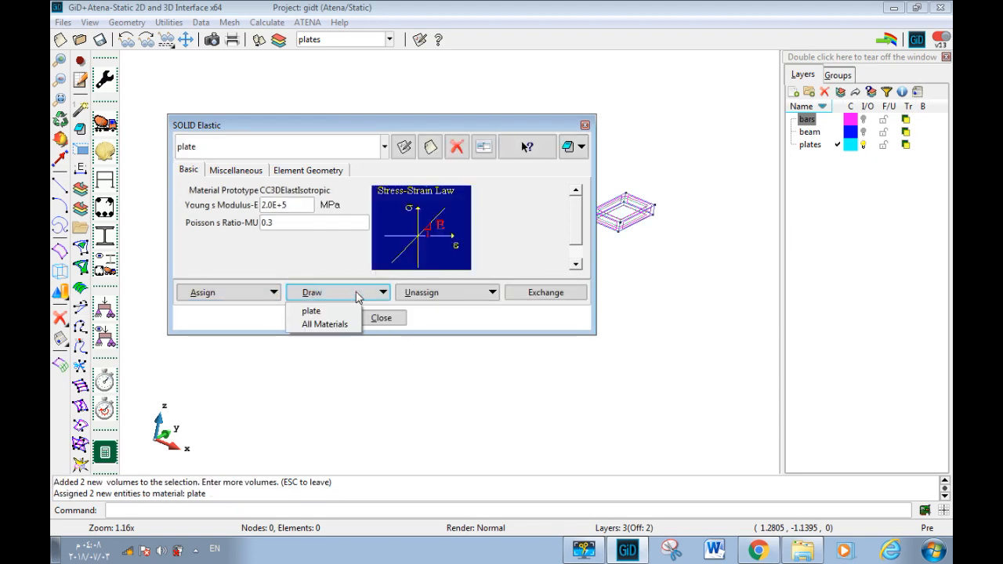
left_click(318, 312)
left_click_drag(413, 135, 423, 76)
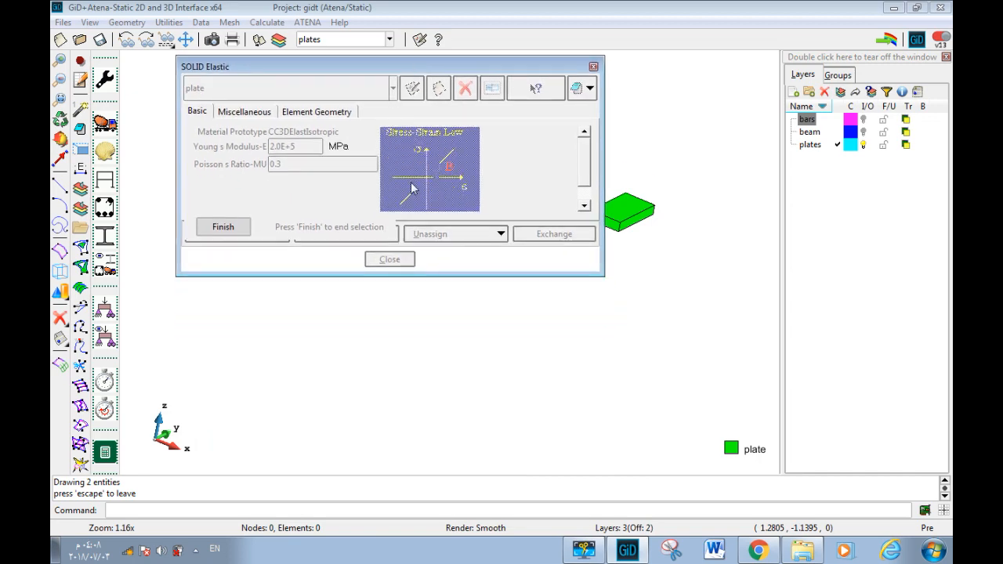
left_click(243, 228)
left_click(388, 260)
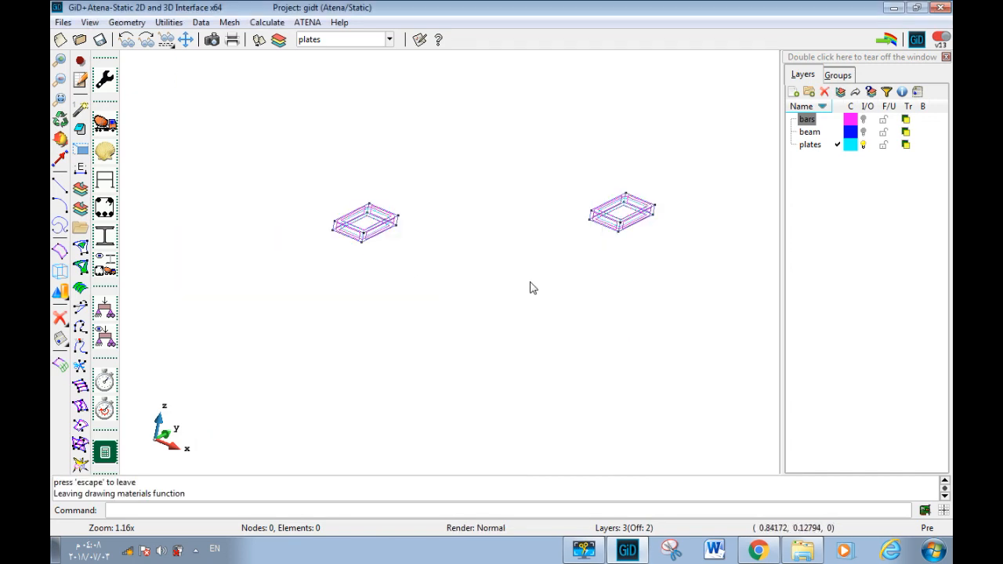
left_click(582, 551)
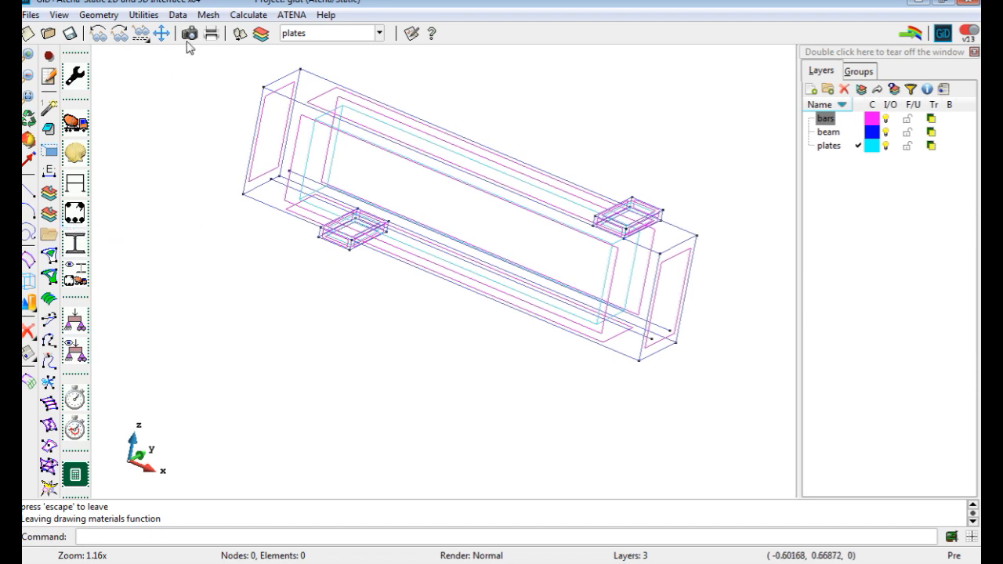
Step: Open the 1D Reinforcement material definitions and enlarge the dialog to show all EC2 parameters and the full stress-strain diagram
left_click(178, 15)
mouse_move(226, 72)
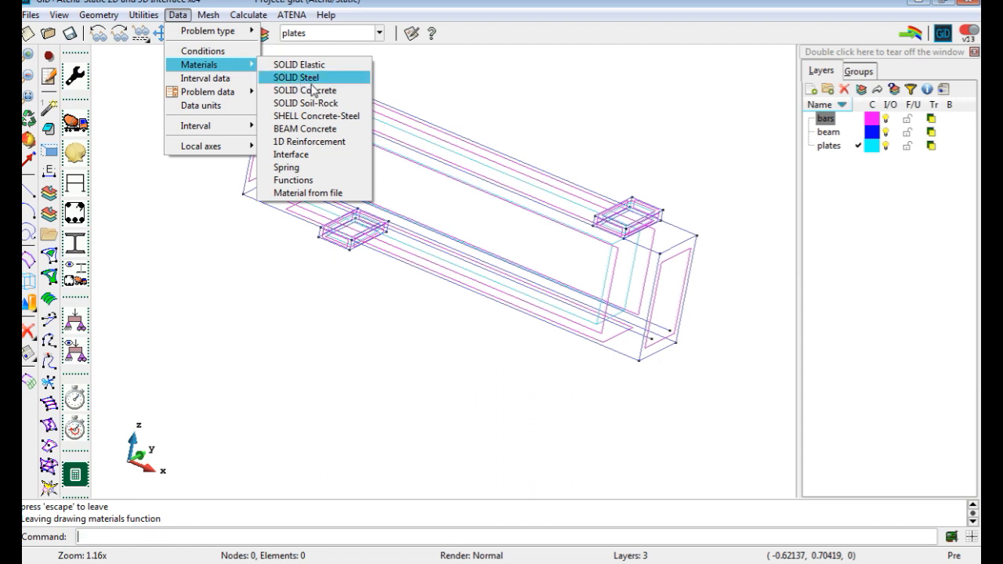
left_click(343, 142)
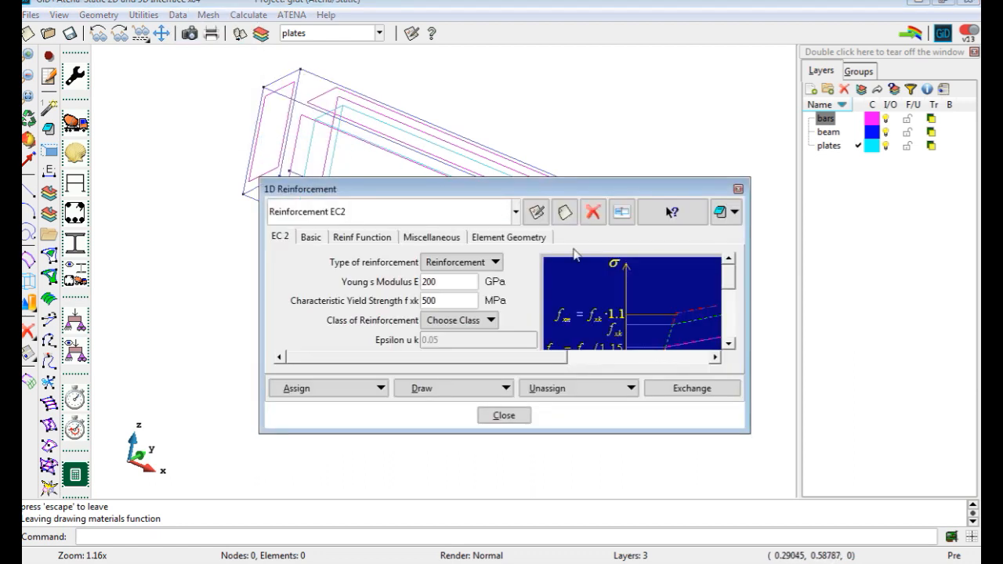
left_click_drag(750, 237, 872, 209)
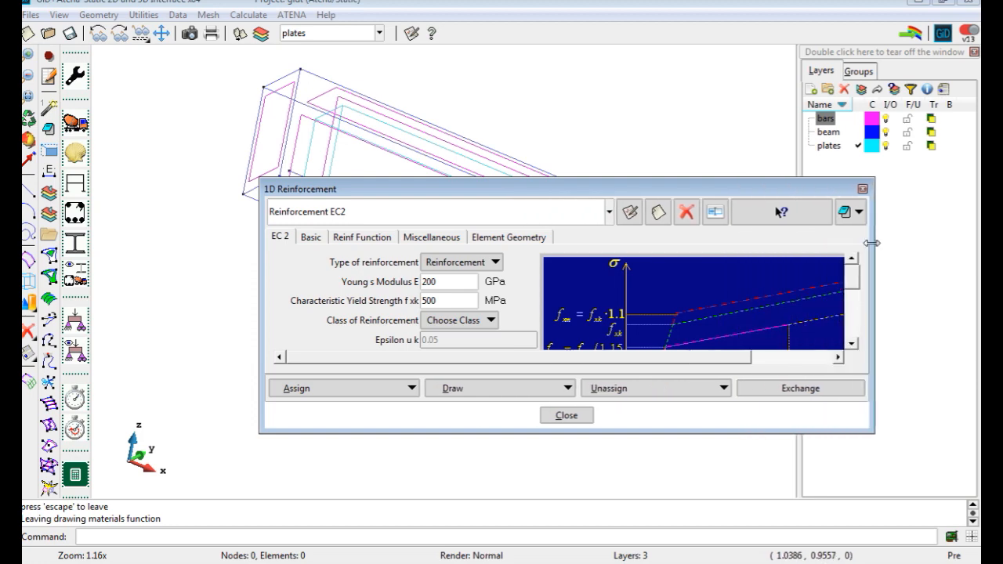
left_click_drag(600, 433, 616, 552)
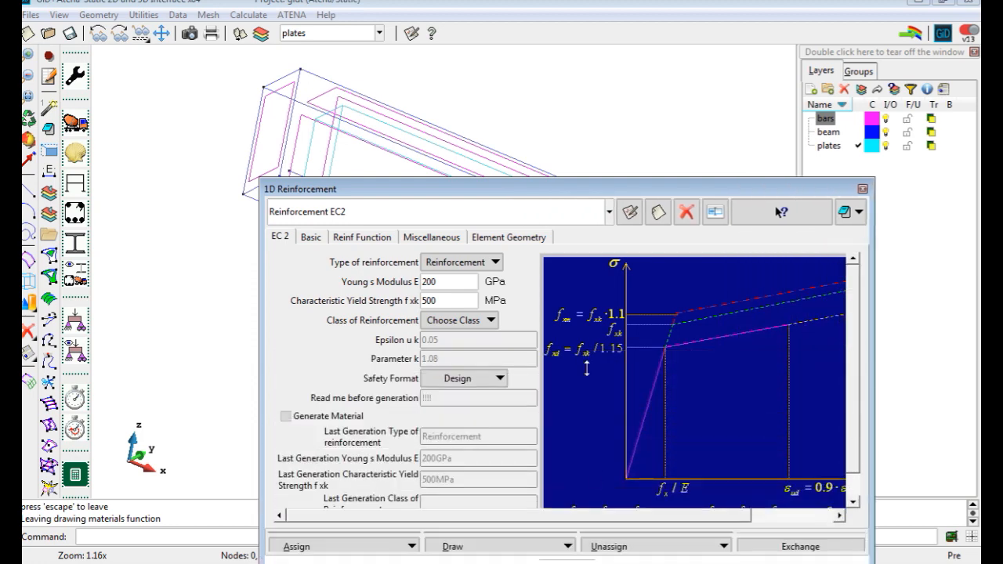
left_click_drag(567, 195, 482, 75)
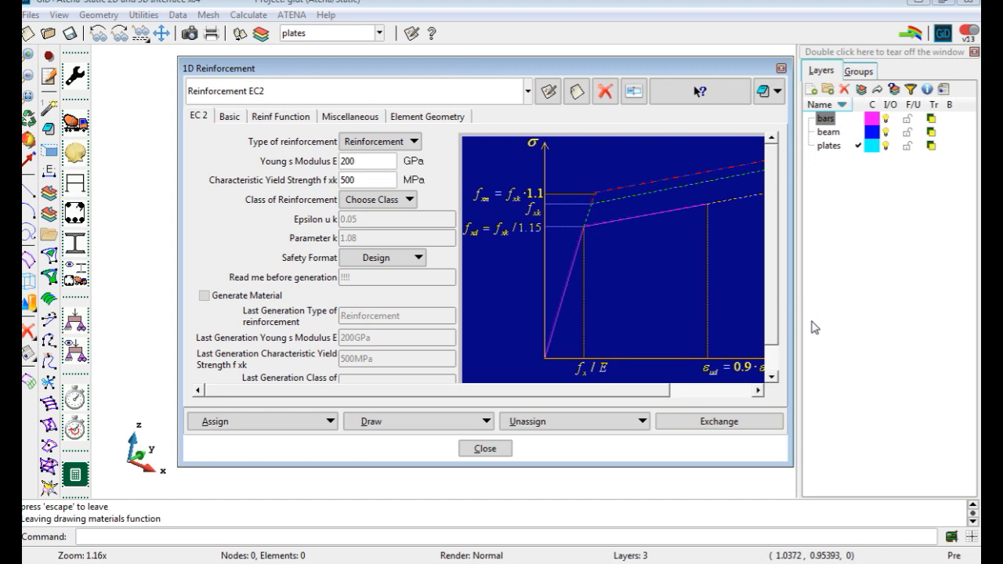
left_click_drag(792, 467, 934, 522)
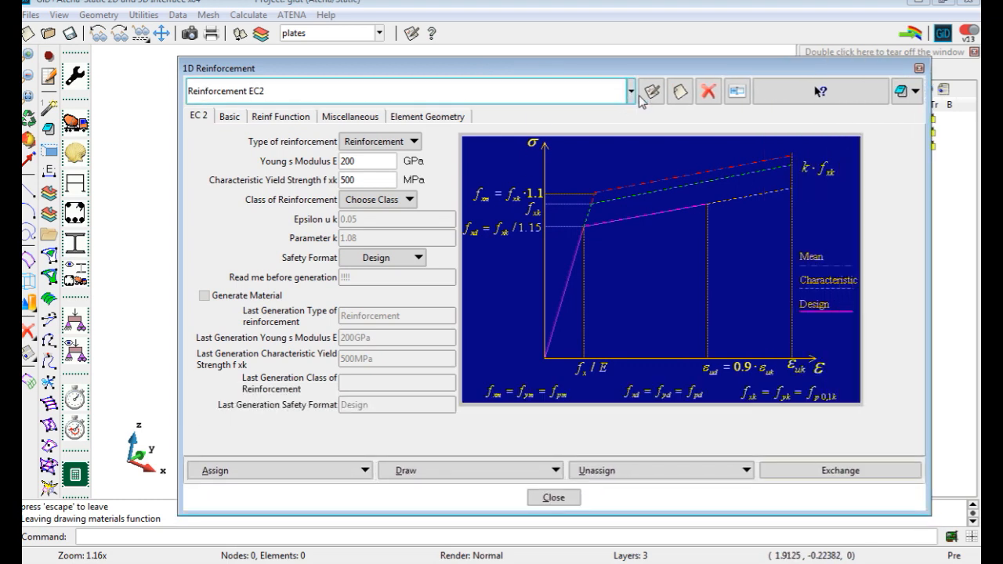
Step: Create a new 1D Reinforcement material named bars based on Reinforcement EC2
left_click(677, 94)
left_click(508, 249)
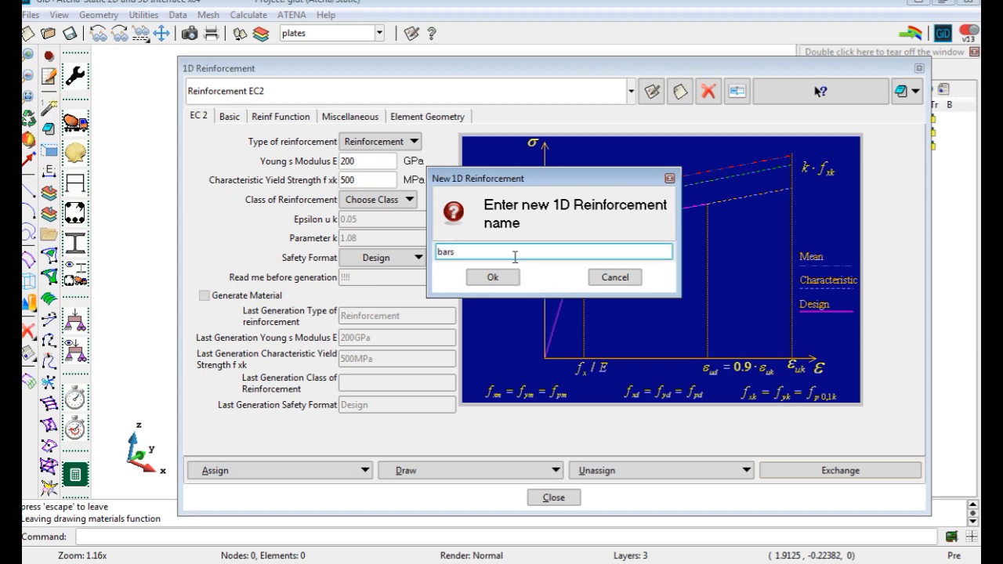
left_click(493, 278)
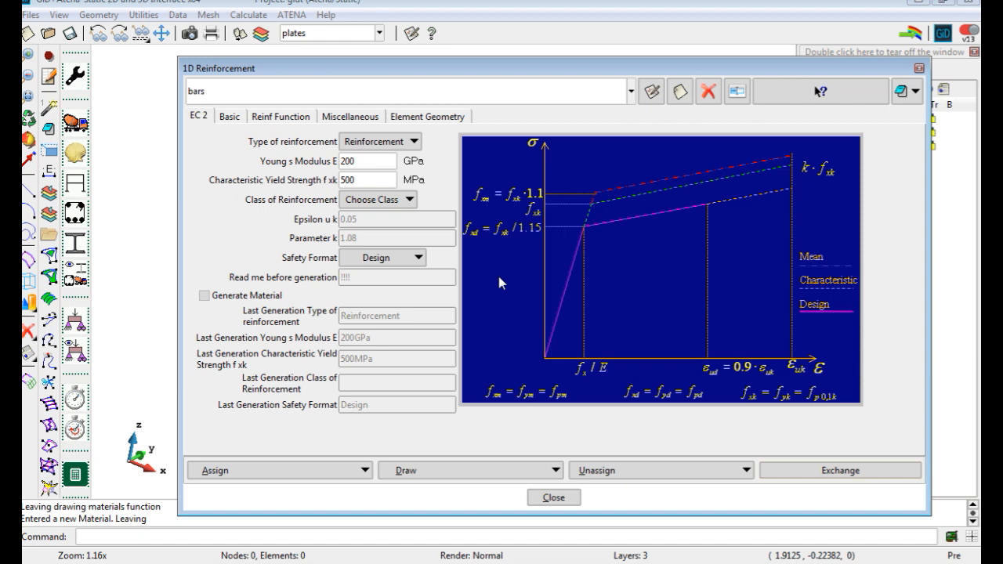
Step: Generate the bars material with a 560 MPa characteristic yield strength, reinforcement class A and the Mean safety format, and close the parameter report
double_click(348, 181)
left_click(408, 200)
left_click(399, 215)
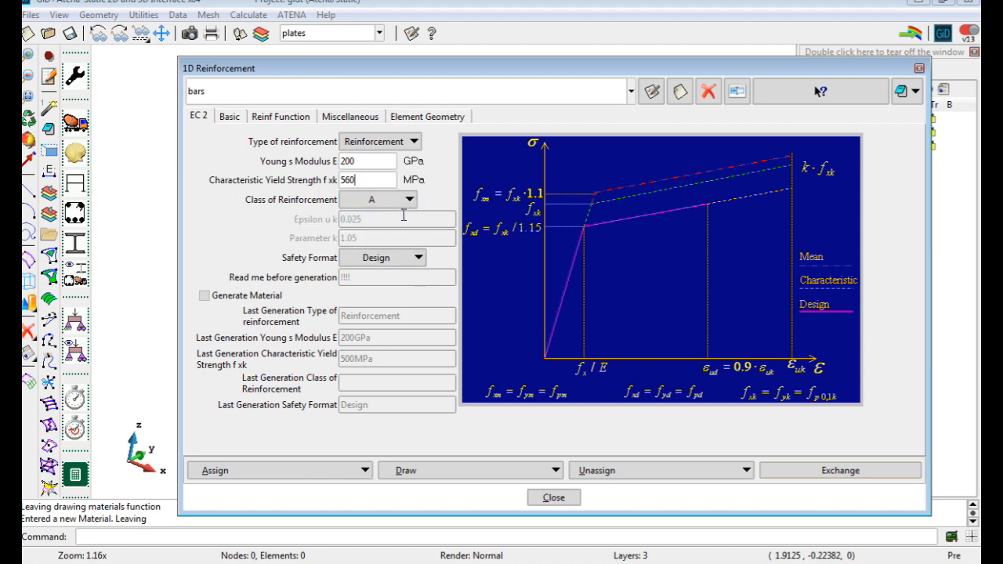
left_click(401, 258)
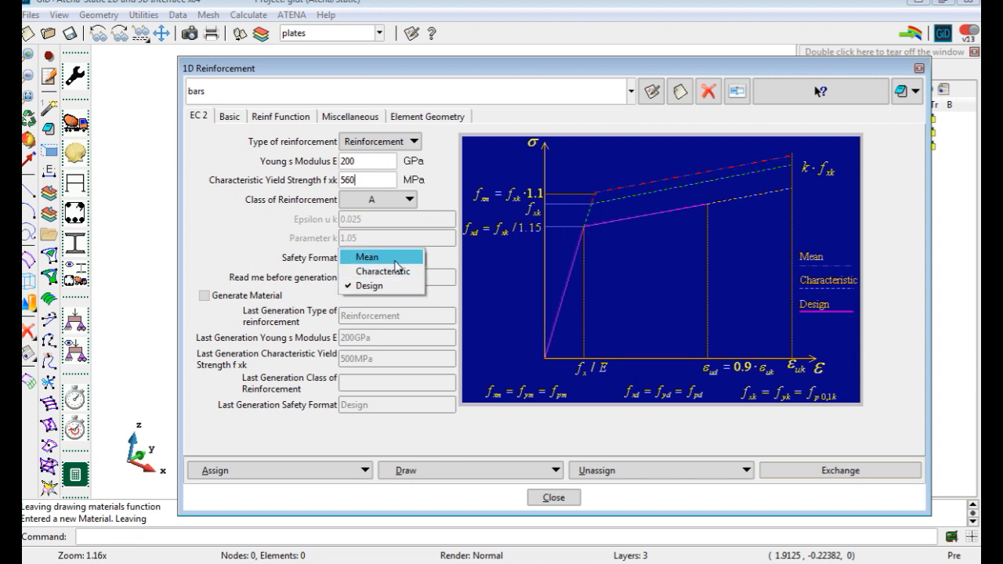
left_click(396, 259)
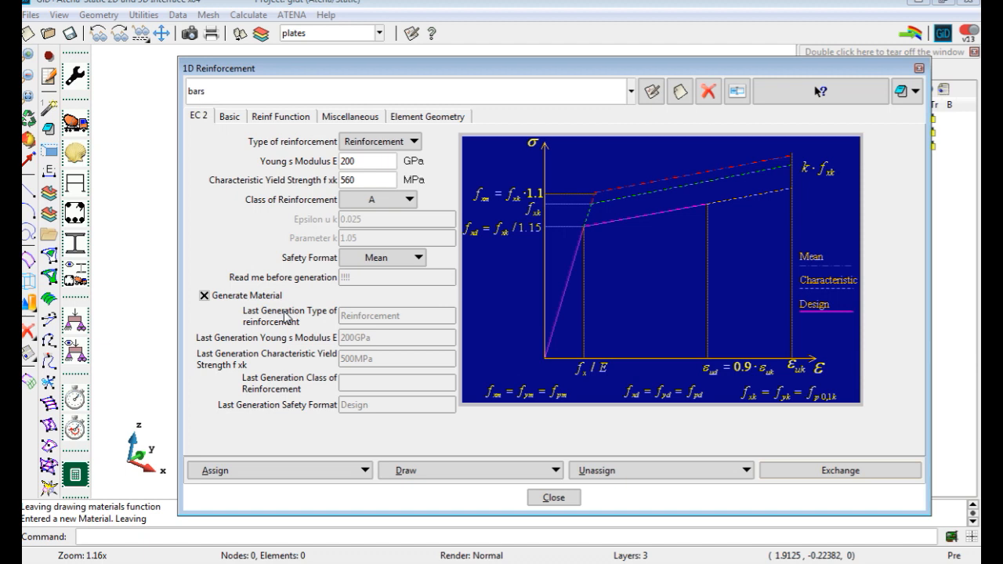
left_click(660, 97)
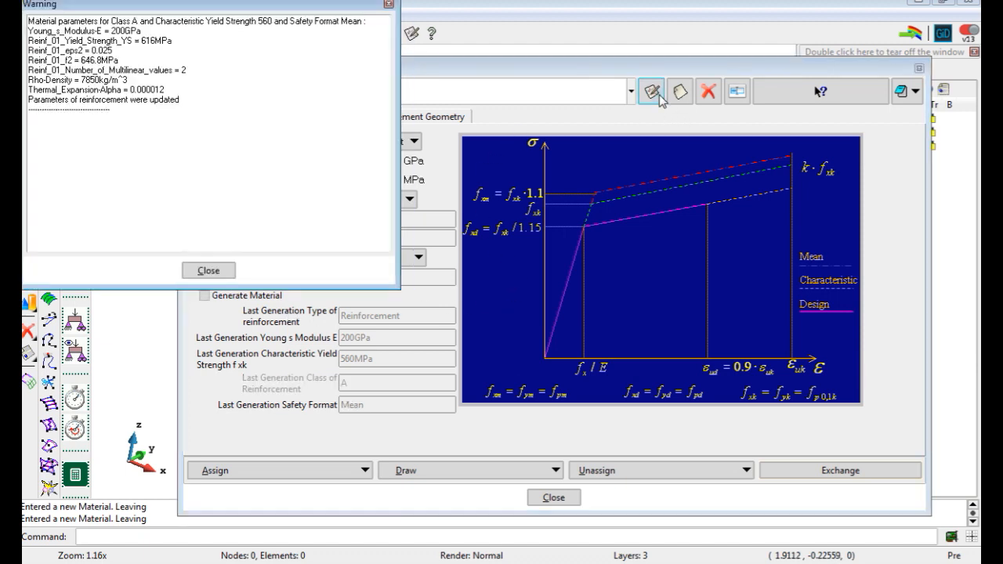
left_click(209, 271)
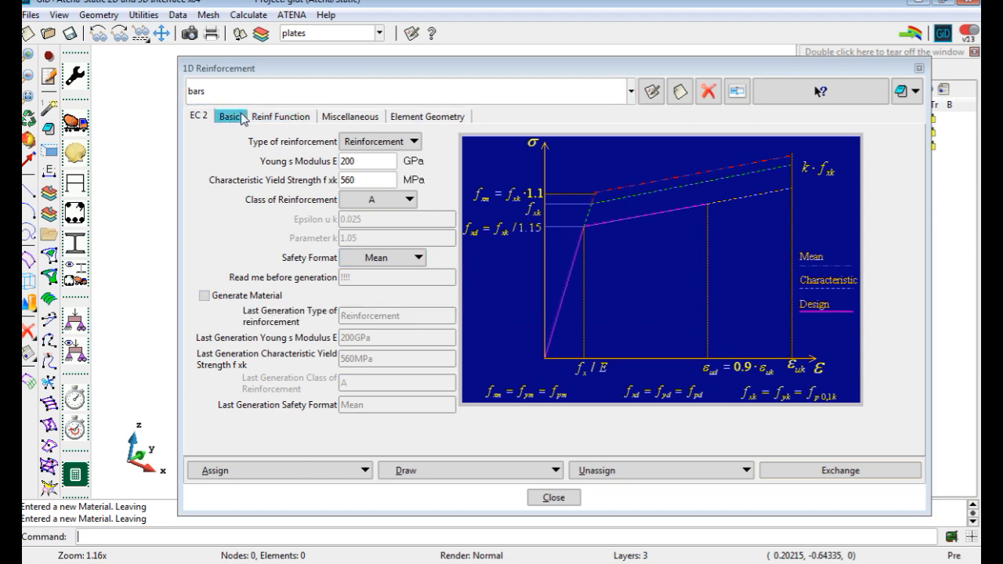
Step: Calculate the bars material's area from one 26 mm profile and update the material
left_click(230, 116)
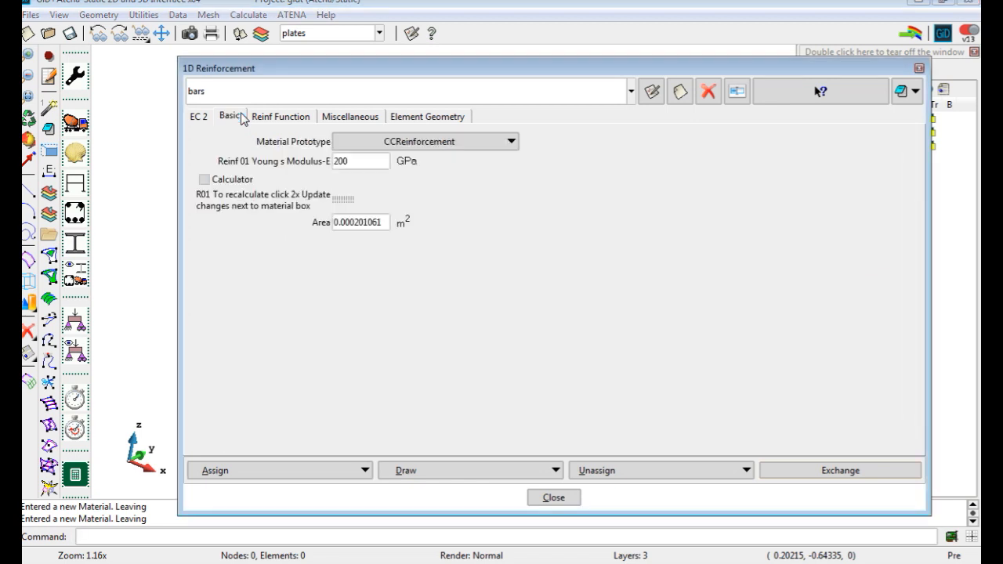
left_click(246, 181)
left_click(361, 197)
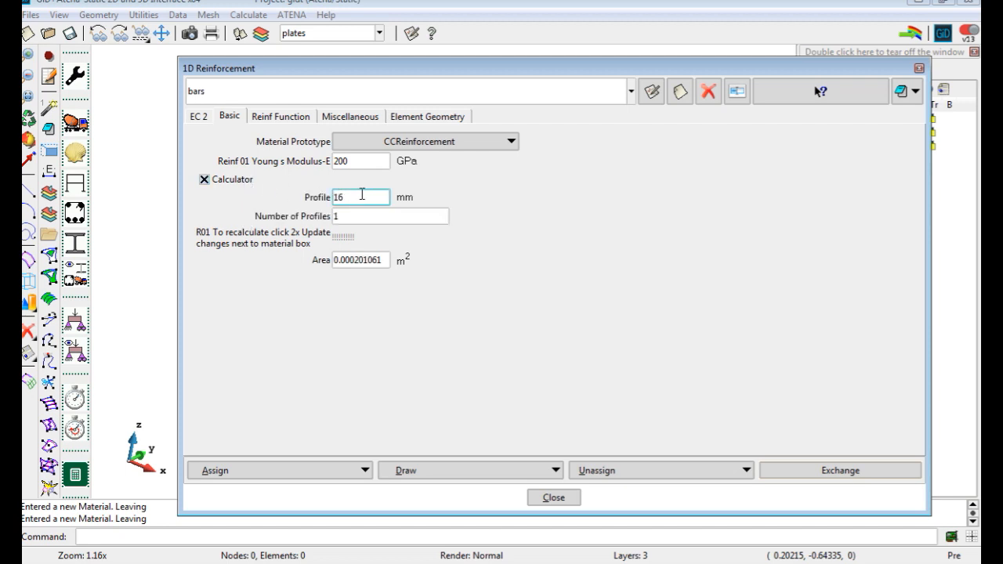
double_click(361, 196)
type("26")
left_click(401, 213)
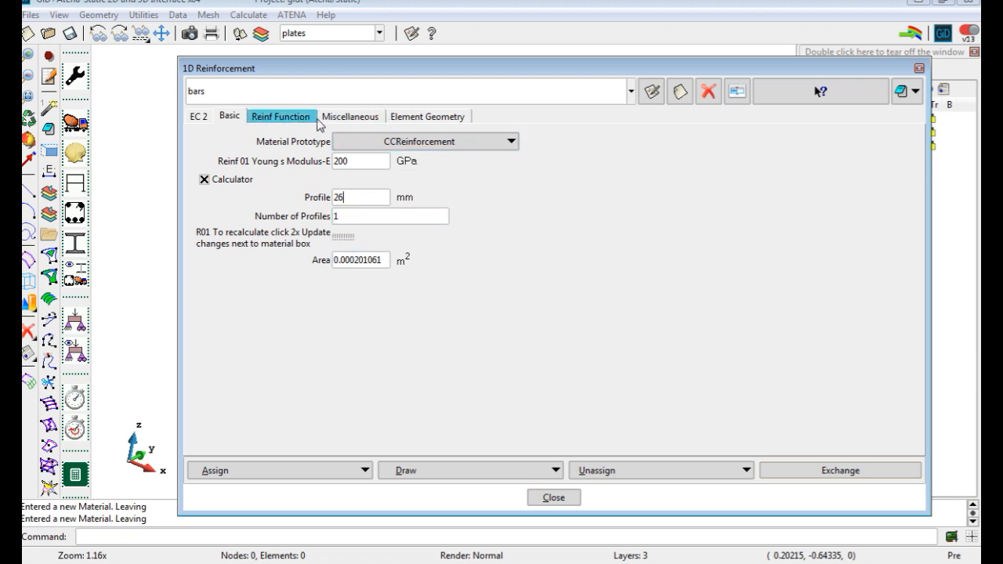
left_click(651, 96)
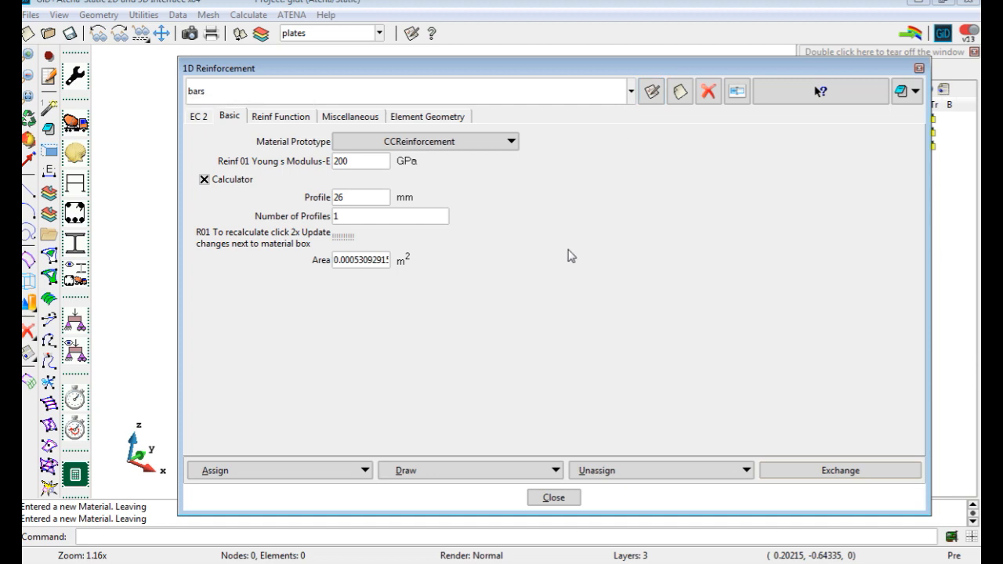
Step: Hide the beam layer, assign the bars material to the two reinforcement lines and finish the selection
left_click(306, 471)
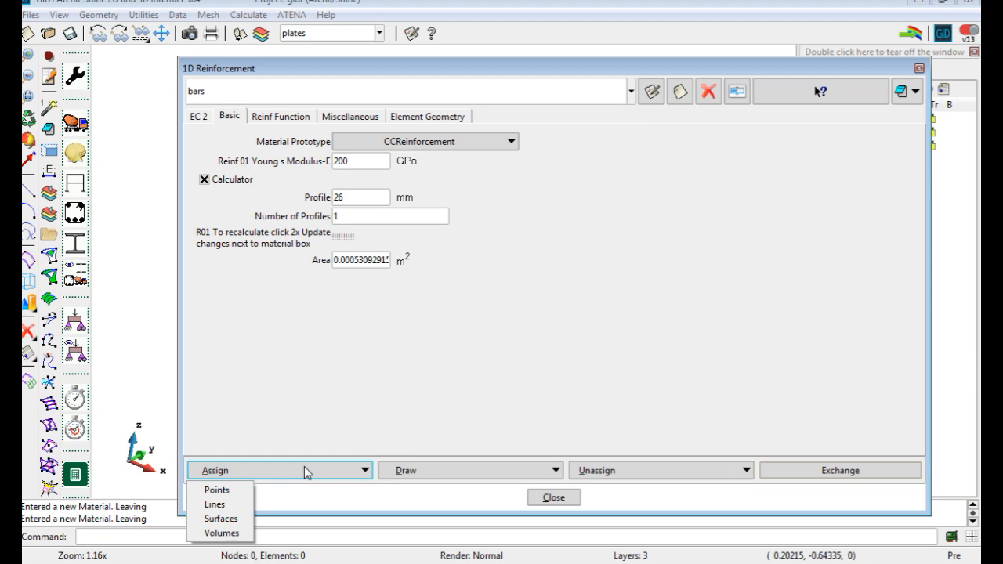
left_click(231, 507)
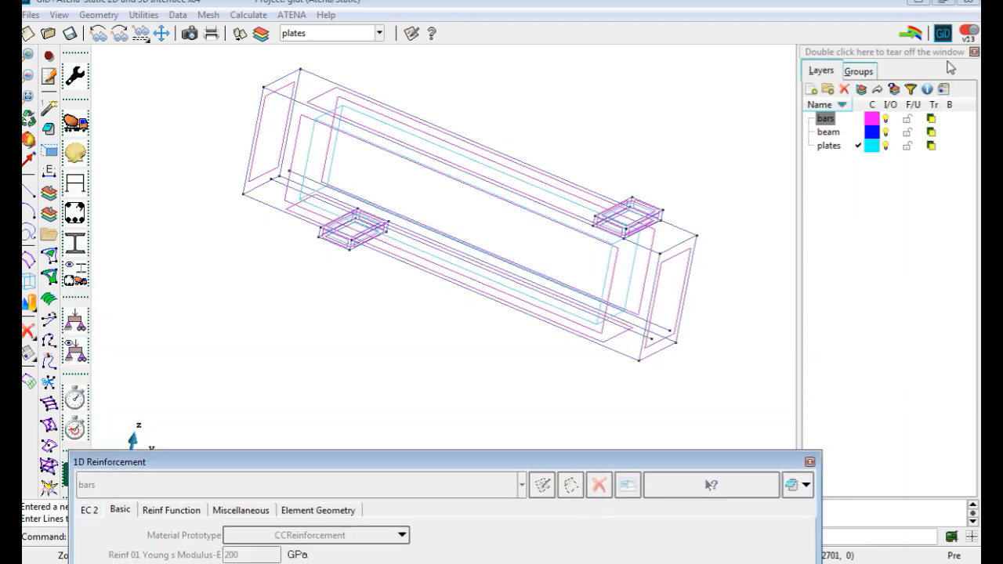
left_click(887, 131)
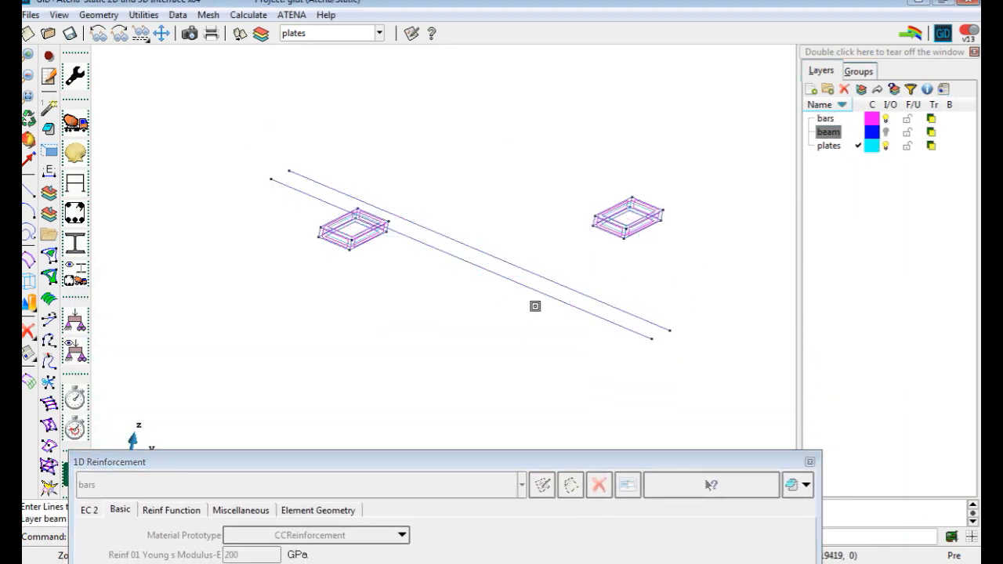
left_click_drag(540, 246, 506, 291)
left_click_drag(504, 457, 517, 69)
left_click(149, 474)
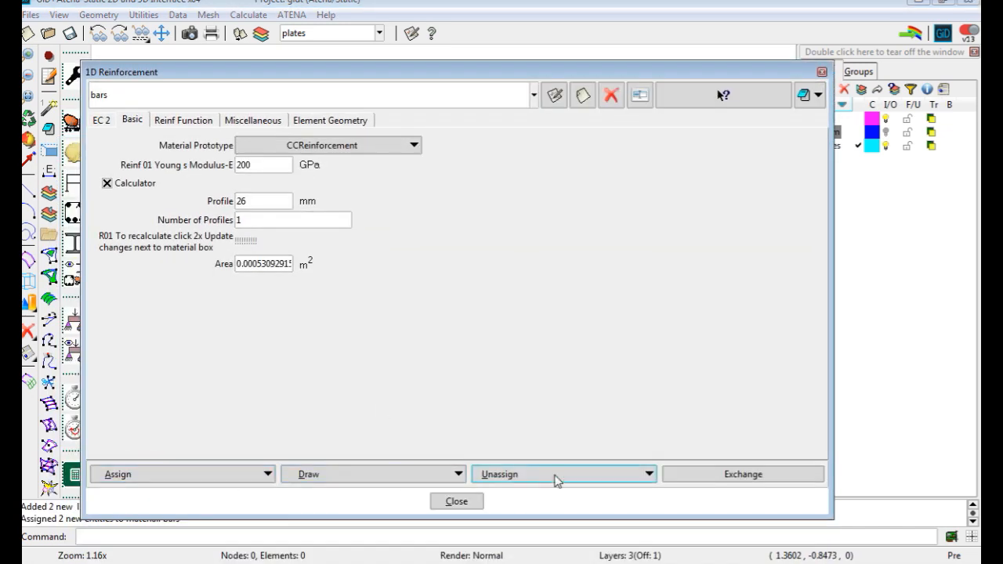
Step: Draw the bars material to check its assignment, close the 1D Reinforcement dialog, and draw all materials on the model
left_click(445, 477)
left_click(313, 494)
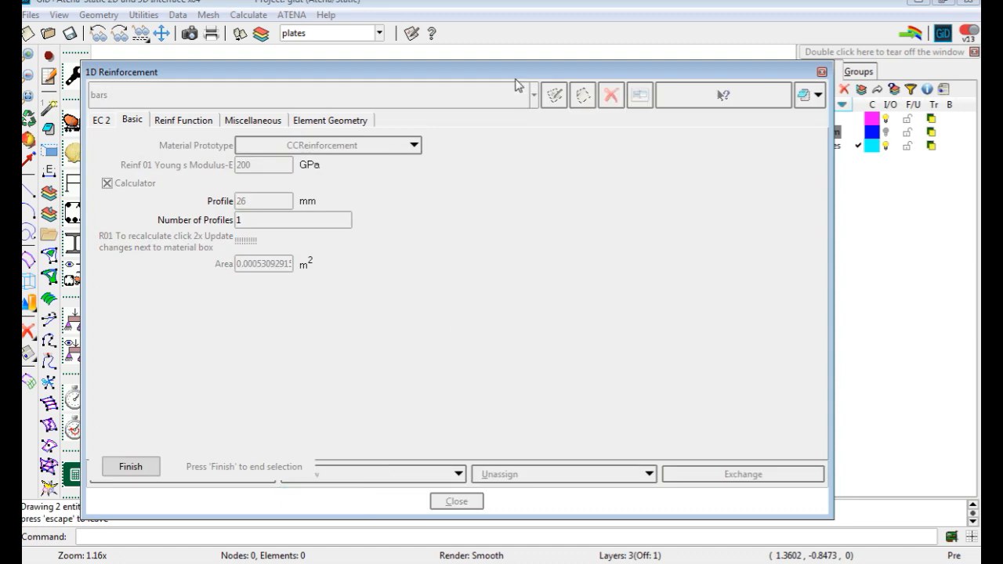
mouse_move(514, 74)
left_mouse_down()
mouse_move(544, 436)
mouse_move(505, 345)
mouse_move(493, 57)
left_mouse_up()
left_click(122, 452)
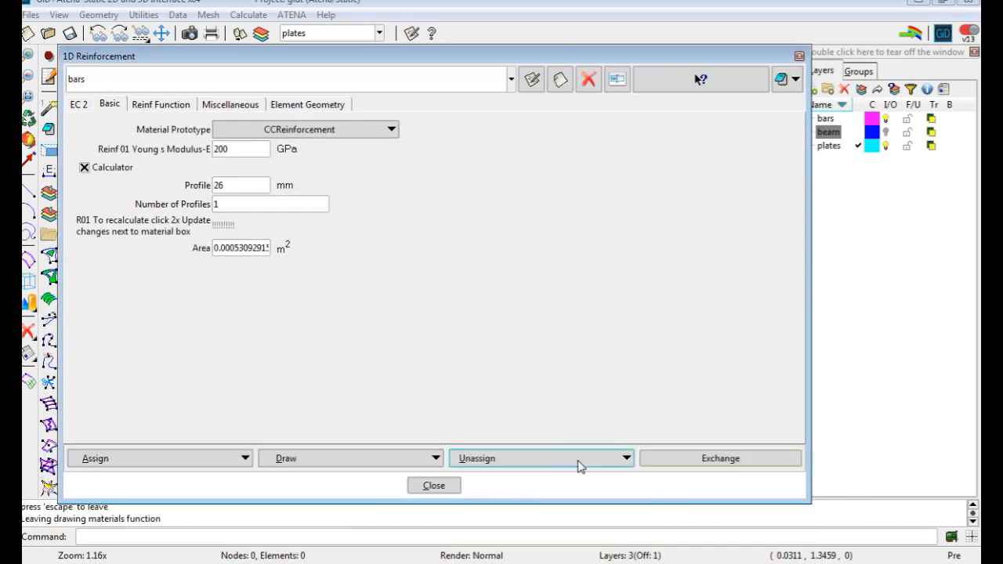
left_click(448, 483)
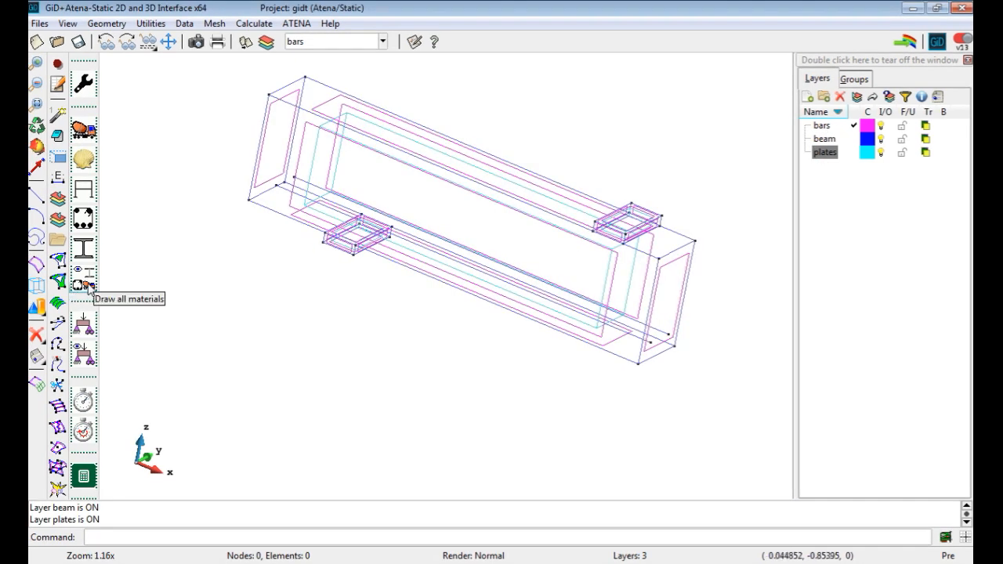
left_click(86, 285)
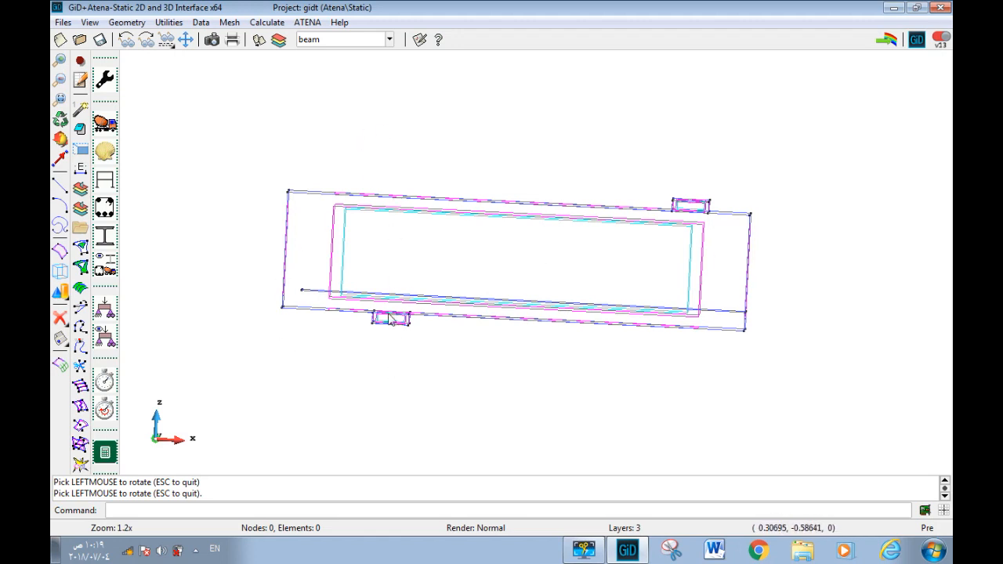
Step: Rotate the model to expose the underside of the beam and its lower plate
left_click_drag(384, 365, 409, 249)
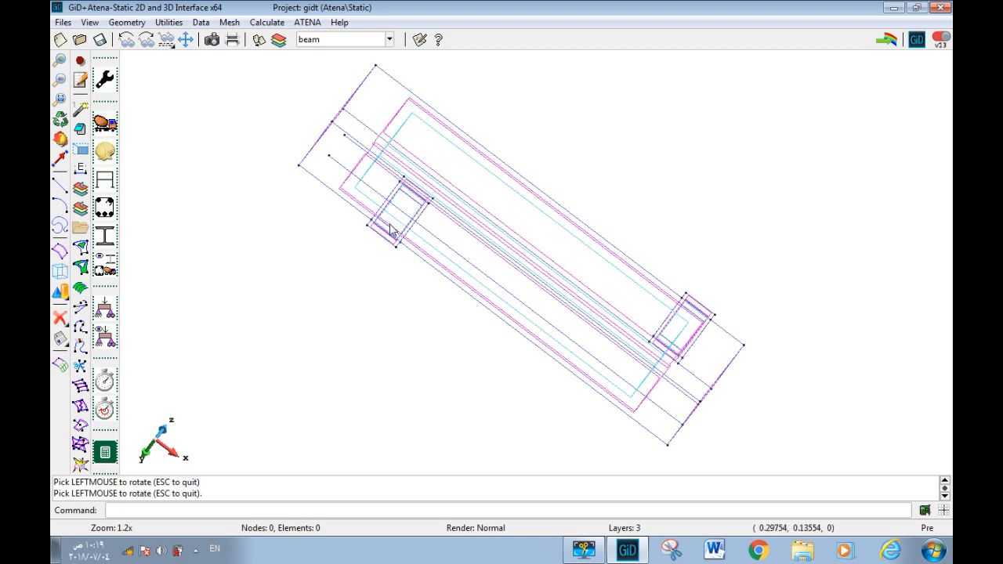
left_click(128, 25)
mouse_move(157, 85)
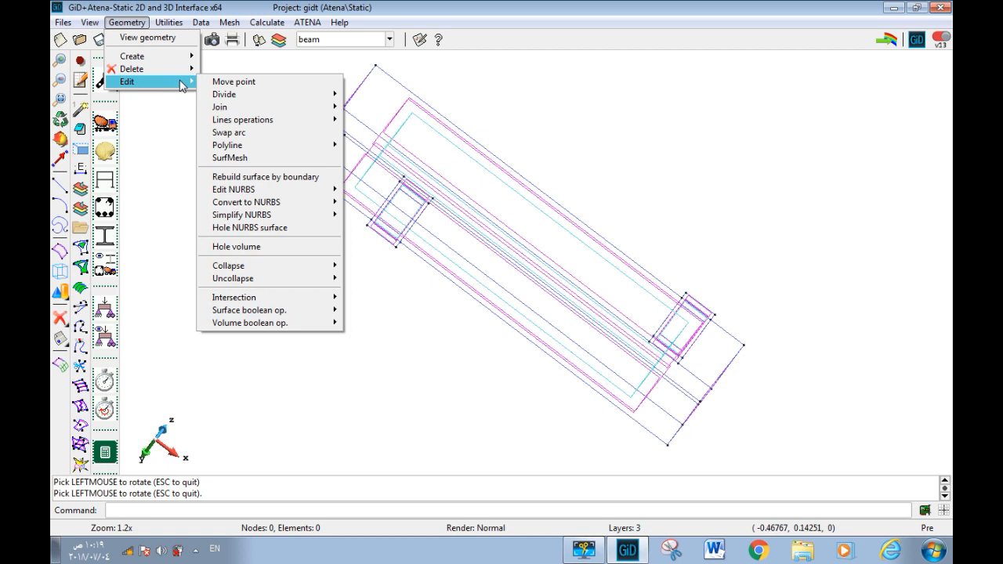
mouse_move(255, 98)
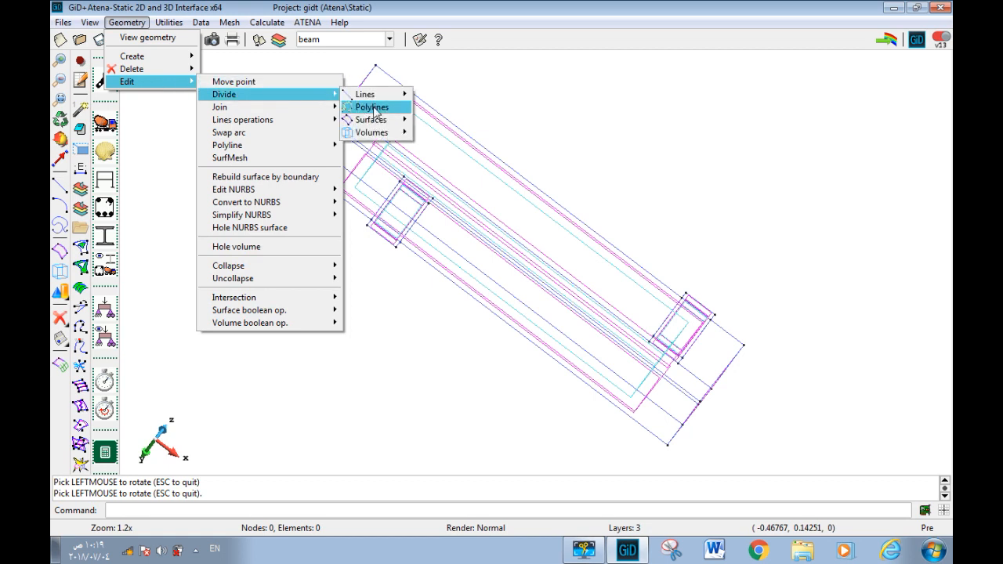
mouse_move(380, 126)
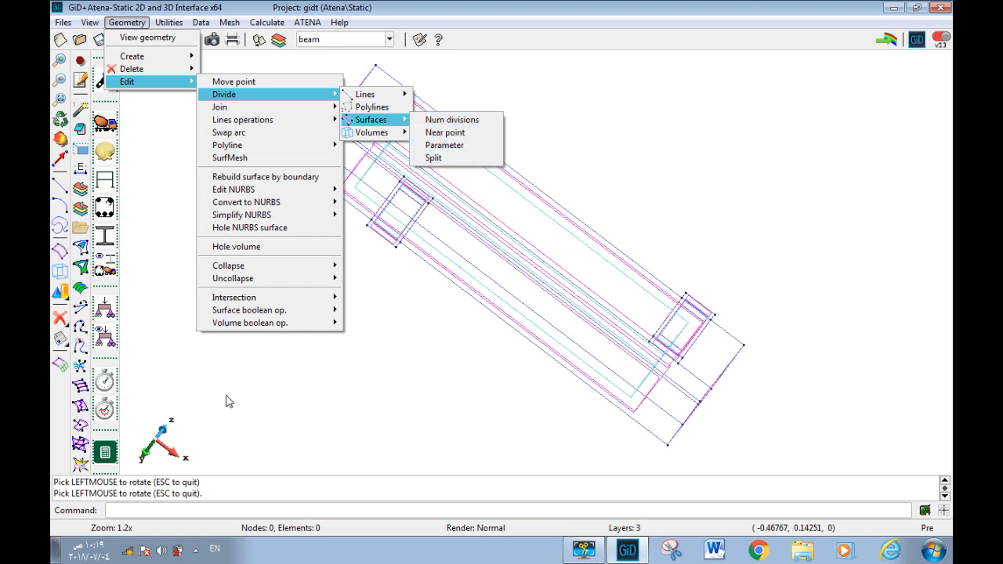
left_click(261, 402)
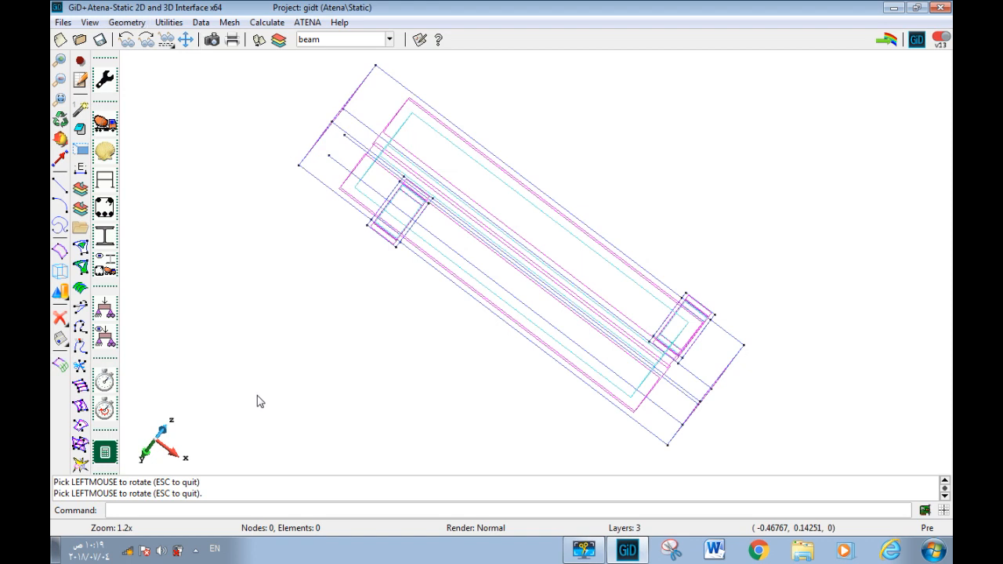
Step: Divide the underside surface of the lower plate into 2 divisions along the U sense, using flat rendering to pick it
left_click(83, 392)
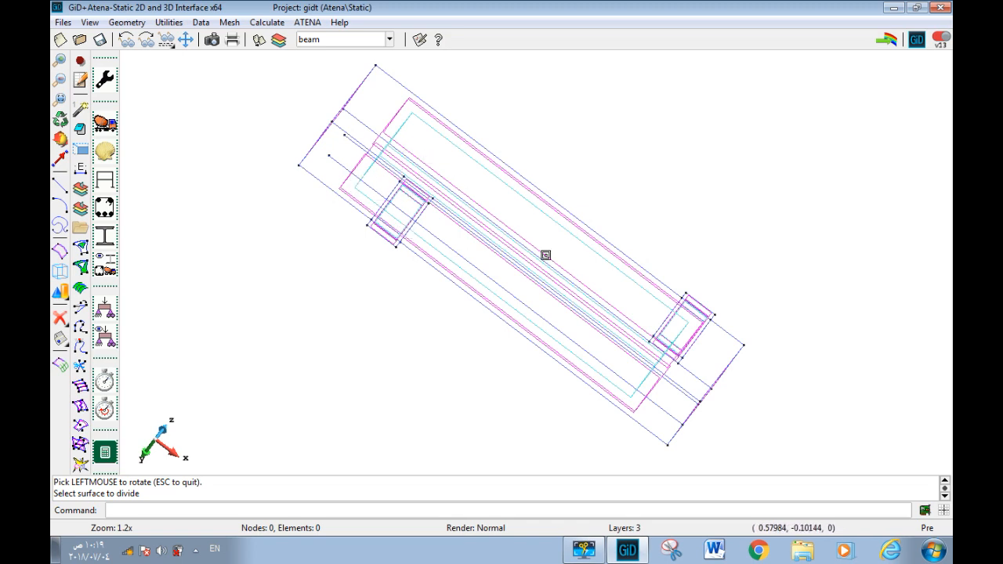
right_click(284, 257)
mouse_move(354, 345)
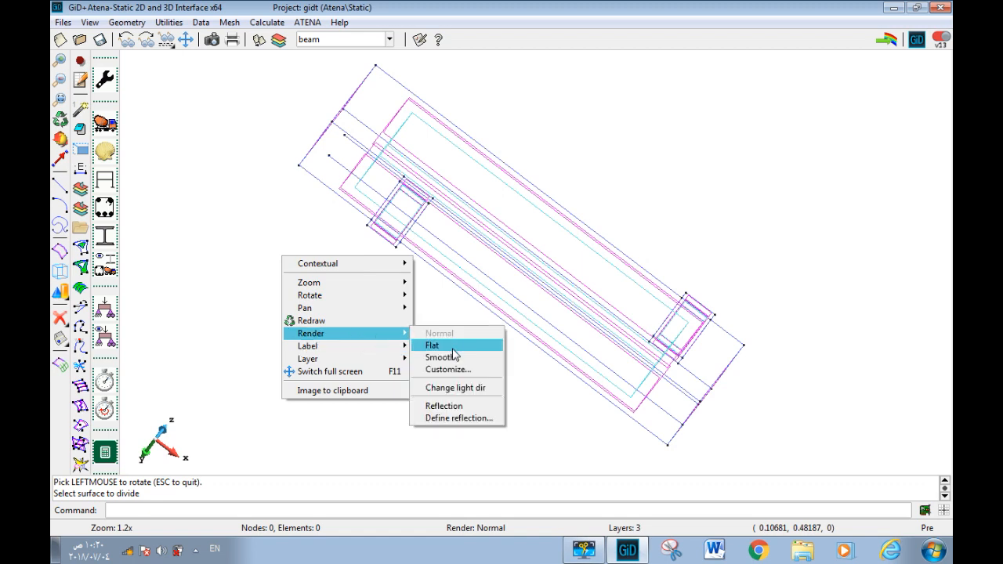
left_click(451, 349)
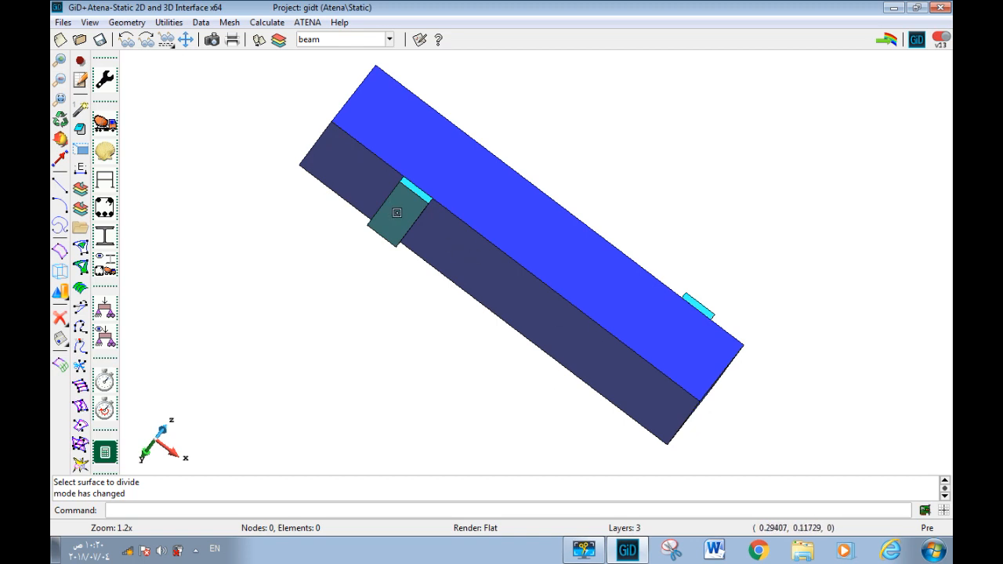
left_click(397, 212)
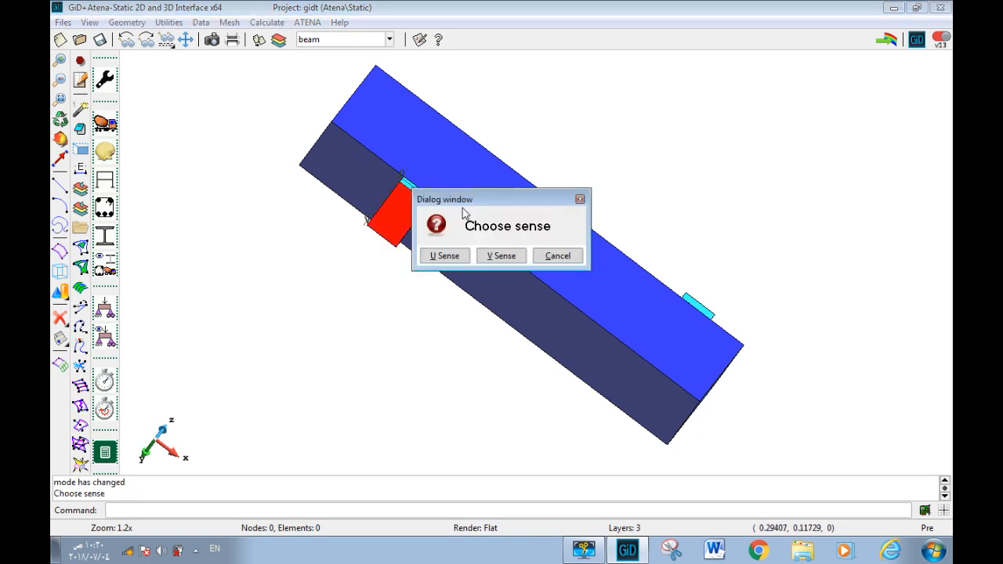
left_click_drag(473, 200, 733, 173)
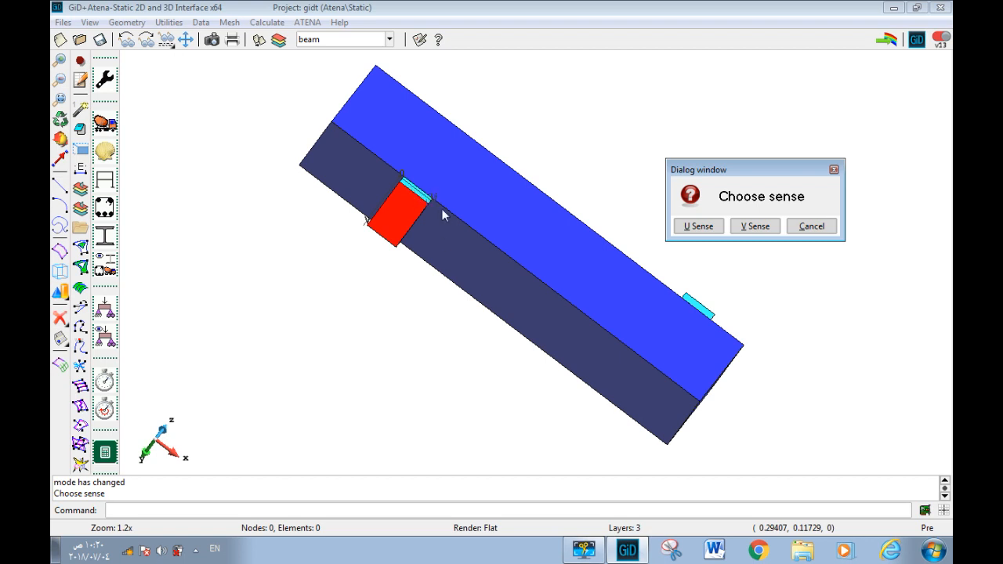
left_click(683, 227)
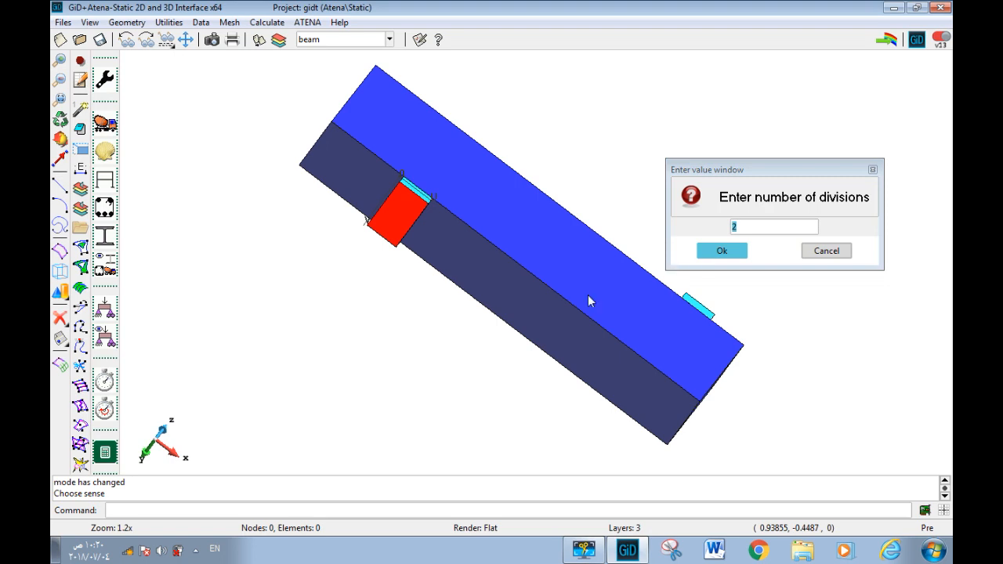
left_click(722, 251)
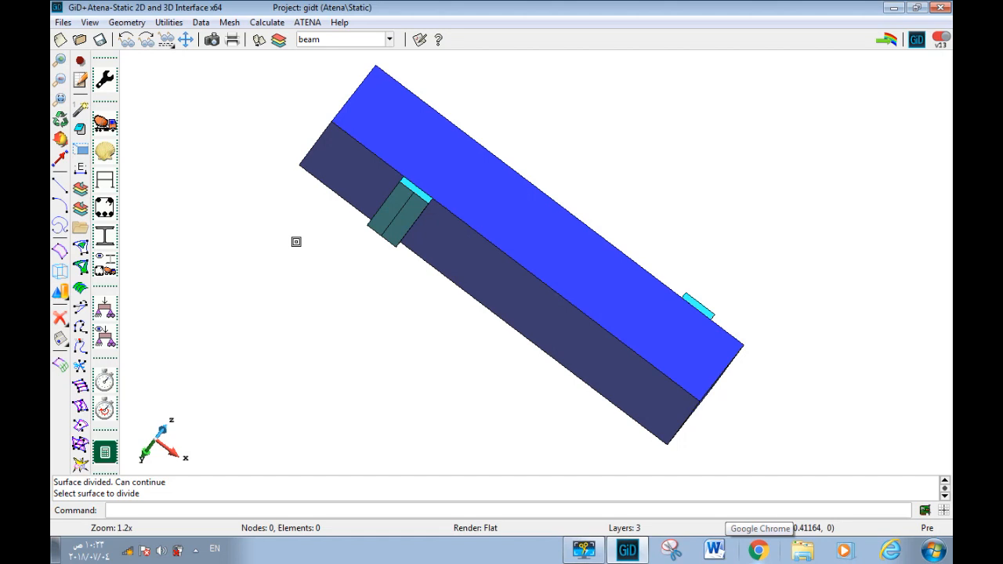
key("Escape")
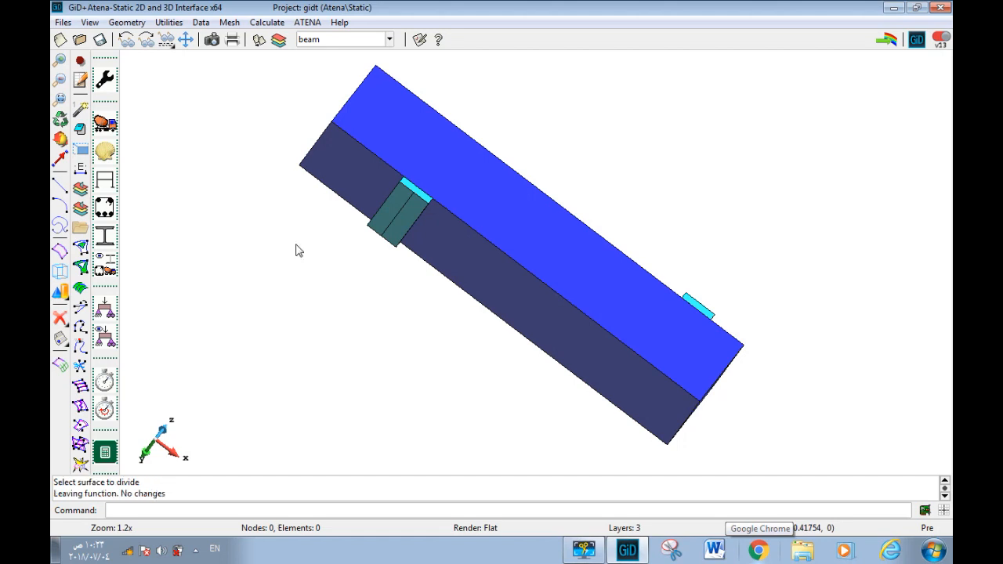
Step: Switch the model's rendering back to Normal
right_click(282, 249)
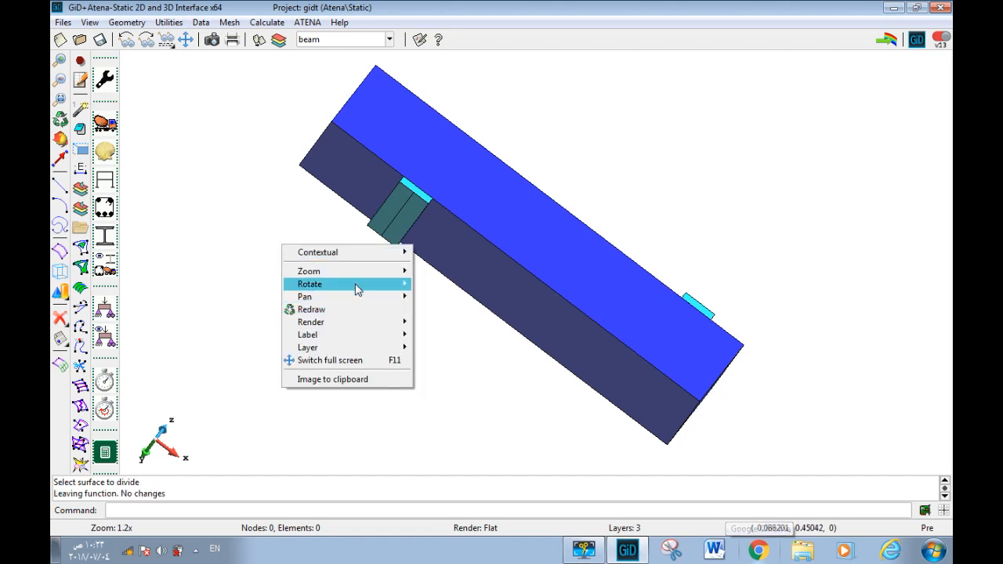
mouse_move(355, 288)
mouse_move(358, 322)
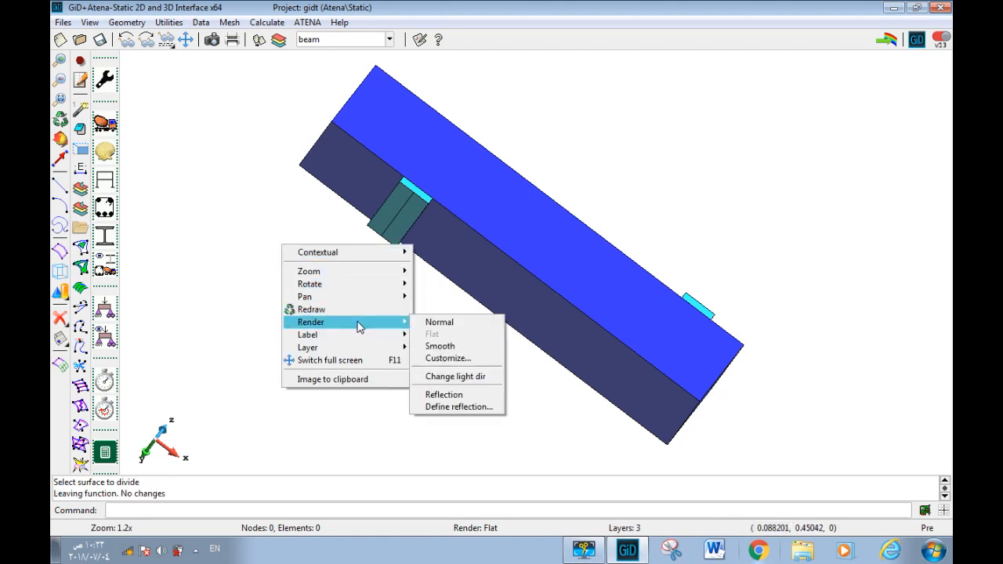
left_click(431, 323)
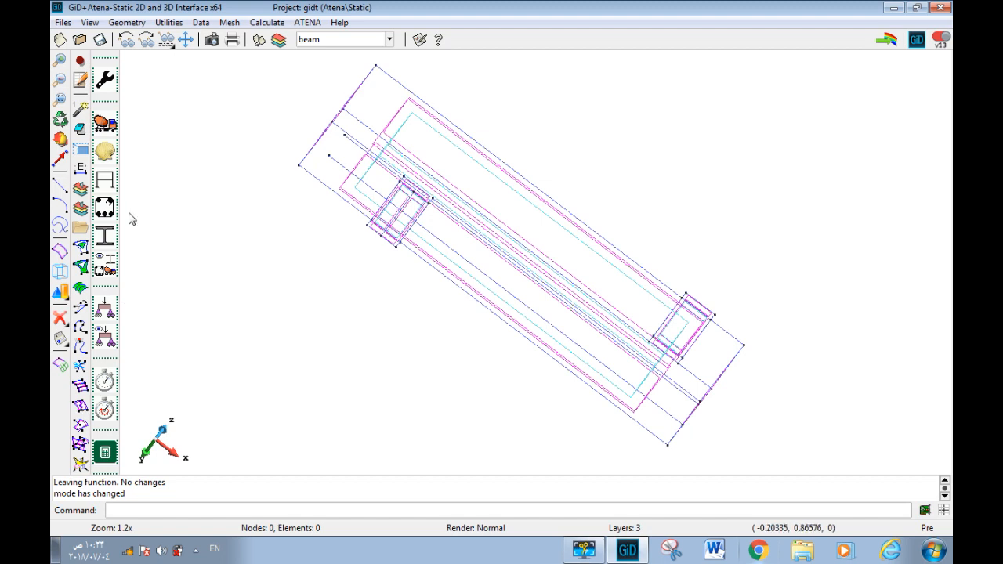
Step: Configure a Constraint for Line condition in the GLOBAL coordinate system with the X-Constraint off and the Y and Z constraints on
left_click(201, 22)
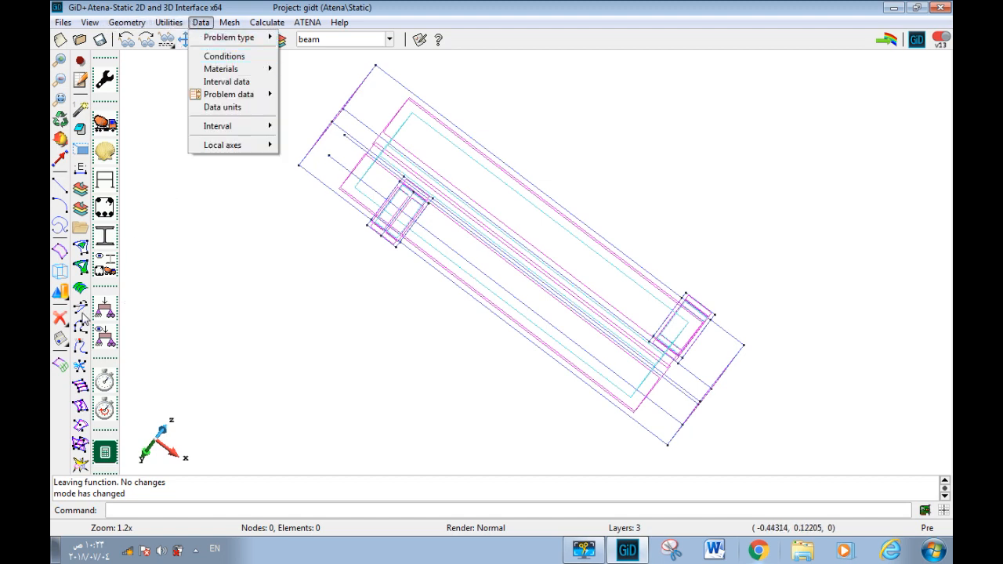
left_click(105, 308)
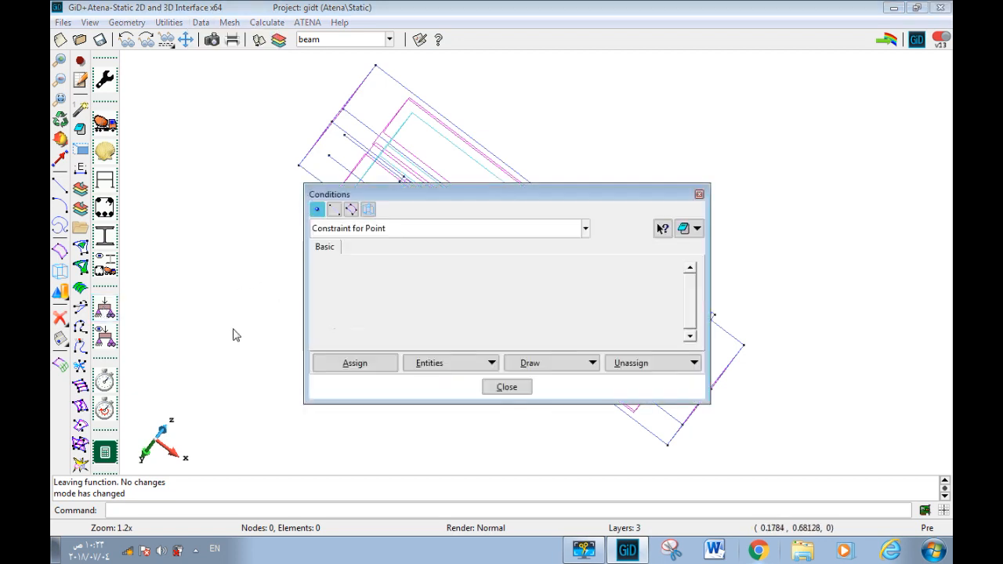
left_click(491, 196)
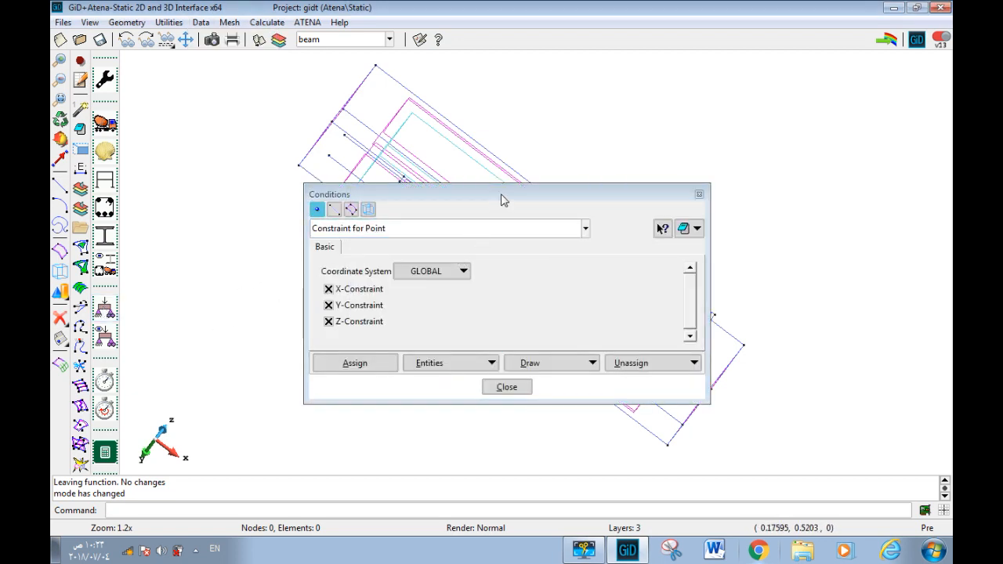
left_click_drag(505, 196, 404, 277)
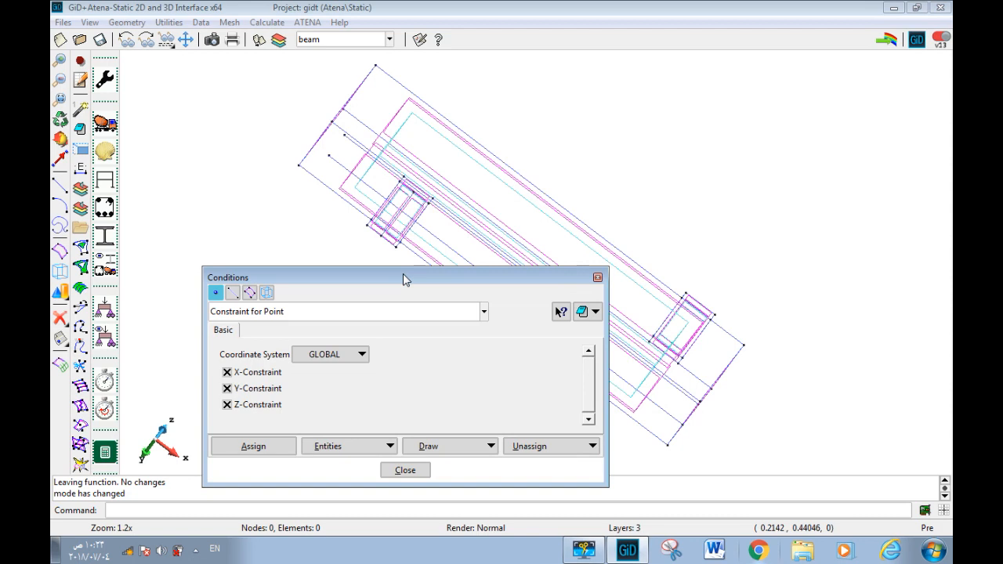
left_click(234, 294)
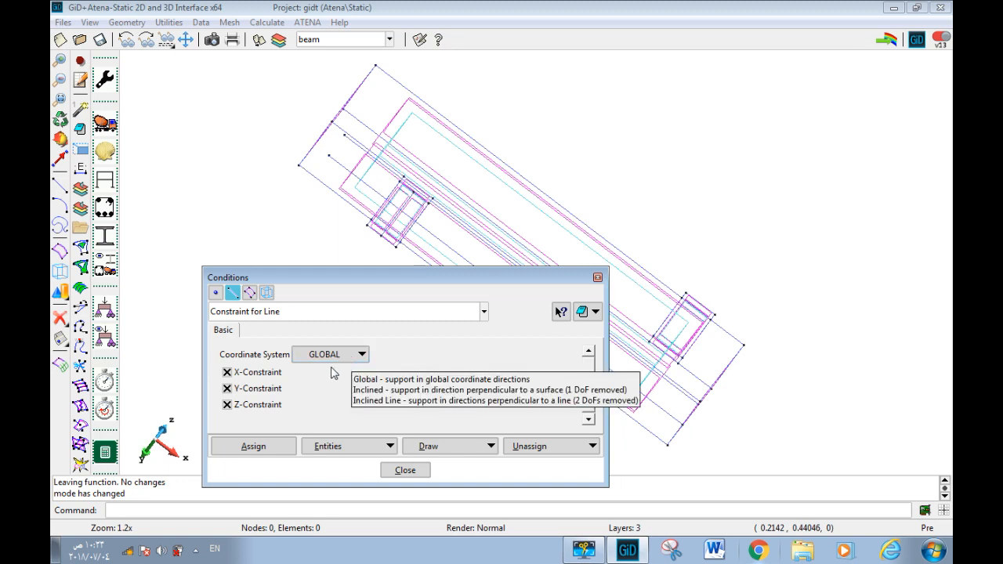
left_click(232, 375)
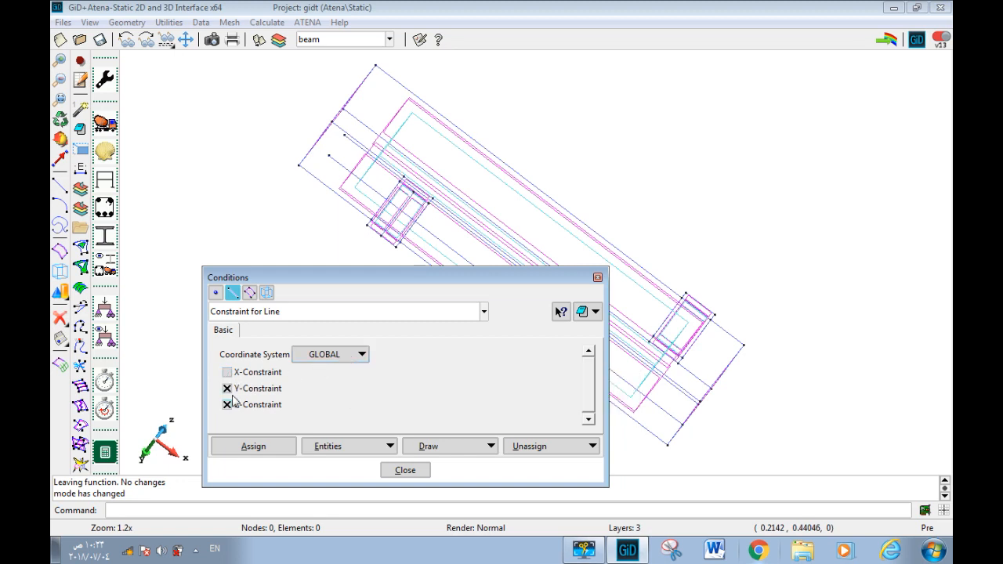
Step: Assign the line constraint to the dividing line across the middle of the lower plate's underside
left_click(287, 450)
left_click_drag(400, 275, 828, 337)
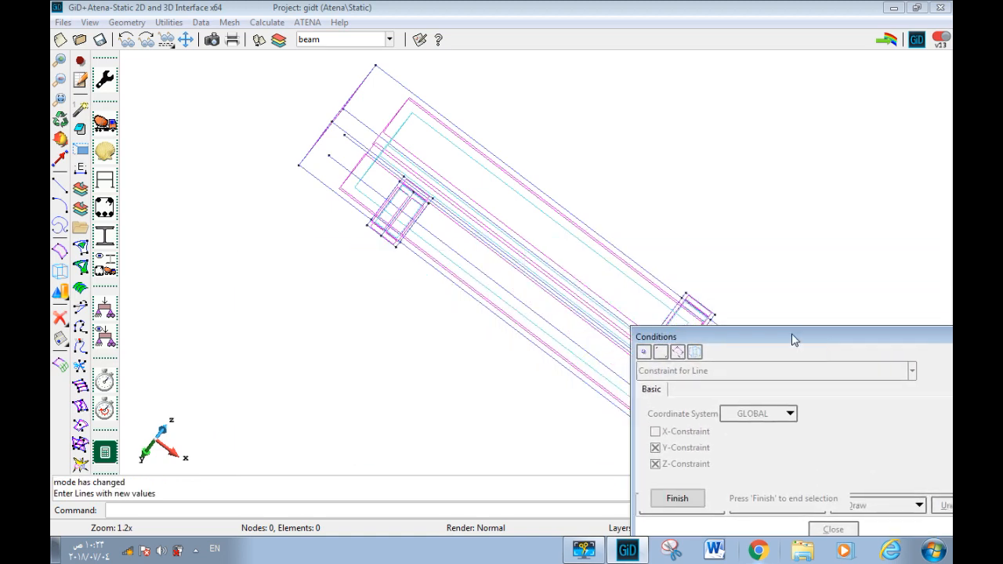
scroll(398, 208, "down", 3)
scroll(397, 207, "up", 10)
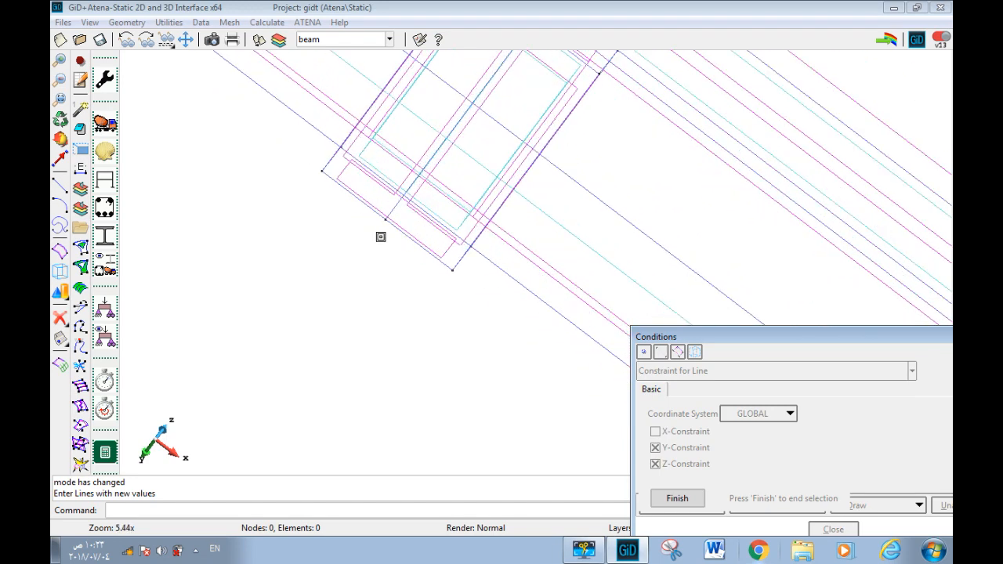
left_click(393, 208)
left_click_drag(757, 343, 254, 271)
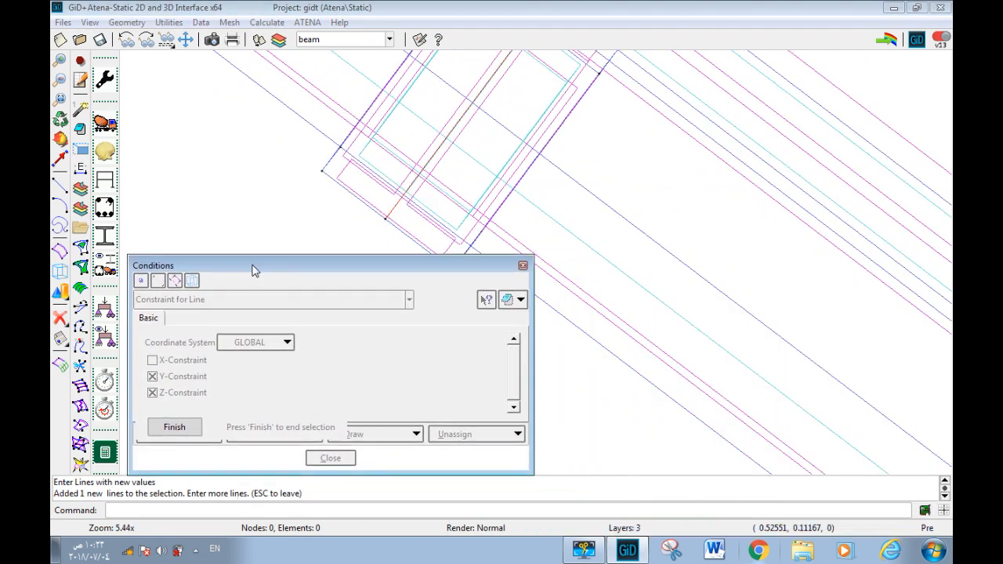
left_click(183, 427)
Step: Draw the line constraint by colour to check its assignment on the lower plate, and close the Conditions dialog
left_click(316, 436)
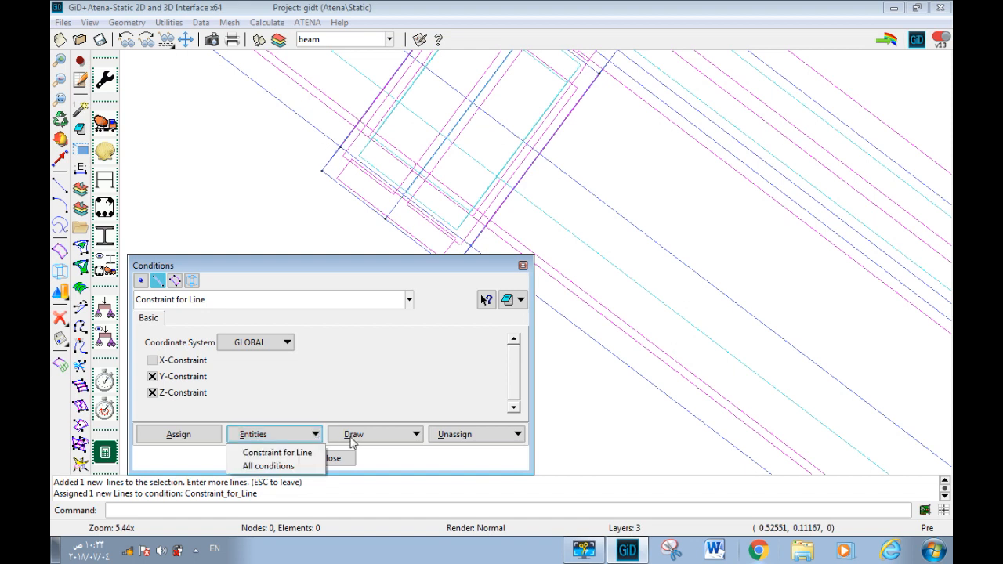
left_click(368, 436)
left_click(375, 467)
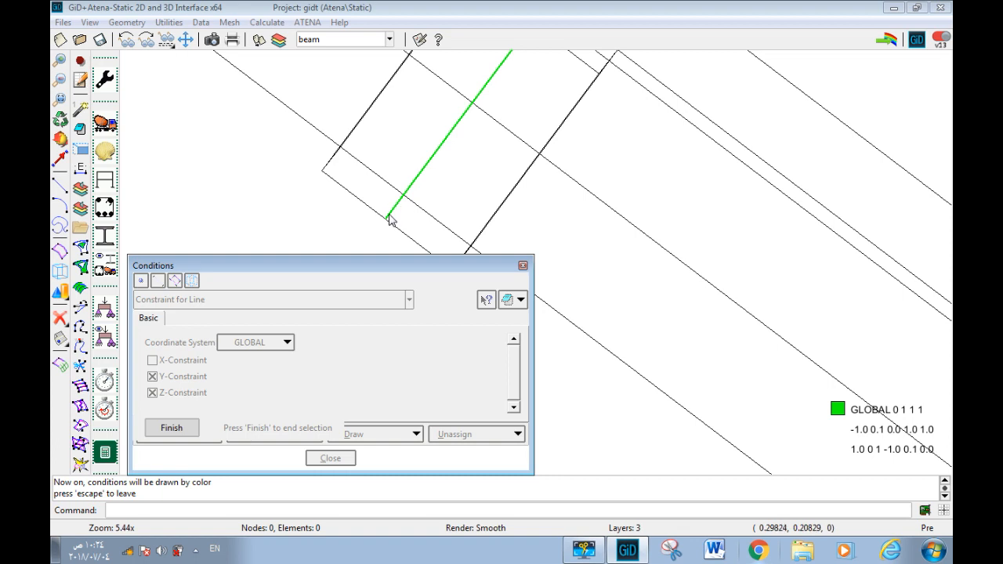
left_click(523, 265)
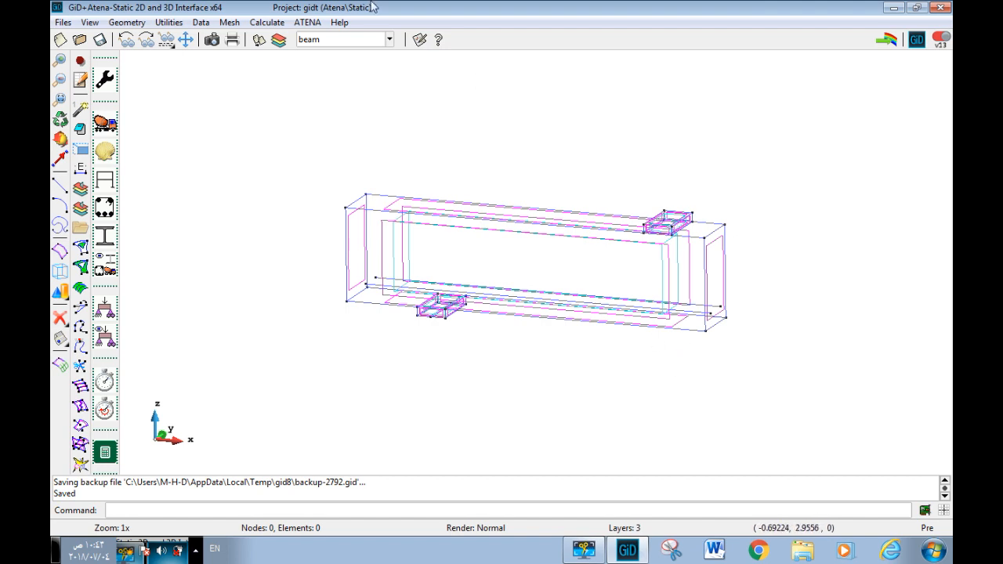
Step: Divide the top surface of the upper plate into 2 divisions along the U sense, using flat rendering to pick it
left_click(124, 24)
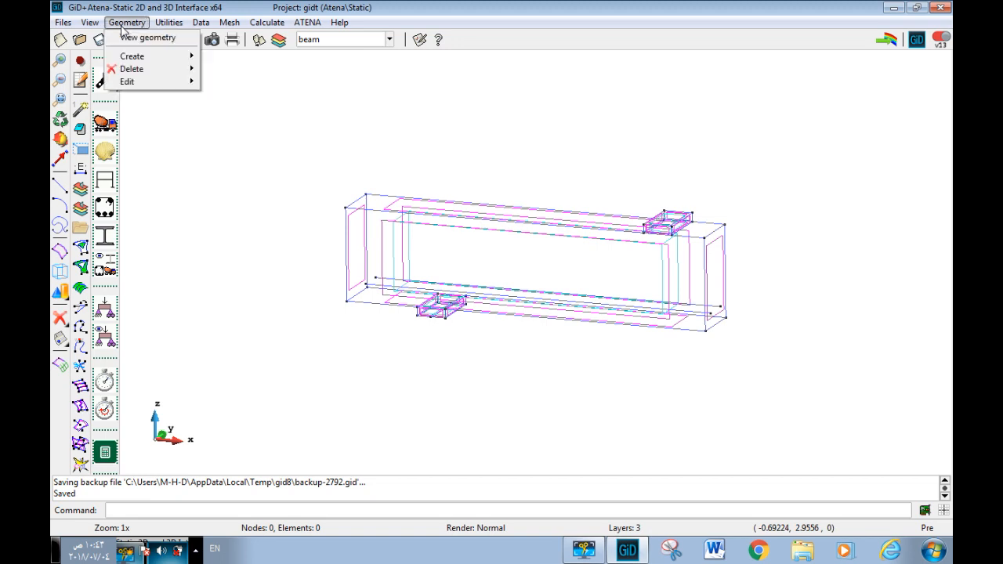
mouse_move(130, 82)
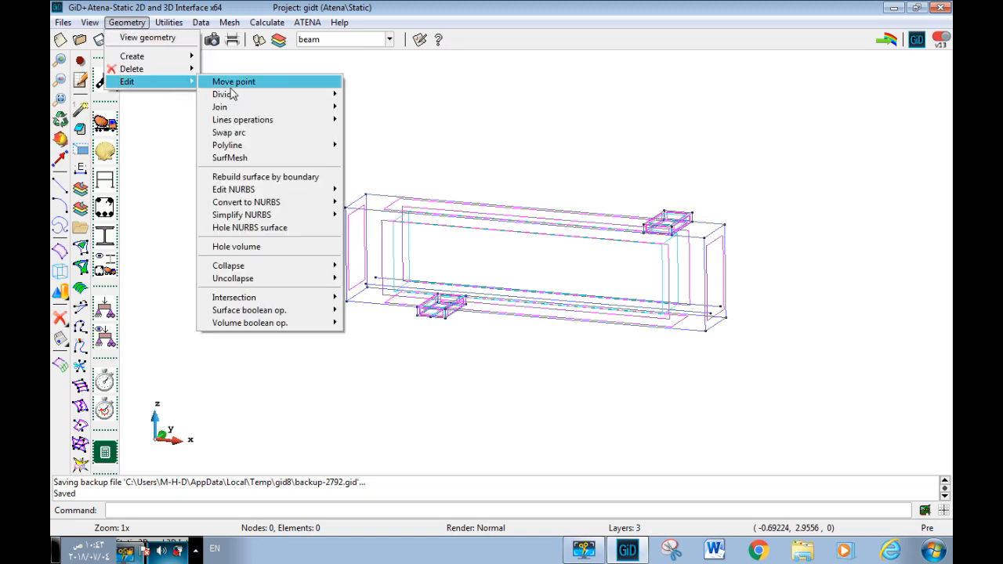
mouse_move(251, 95)
mouse_move(396, 100)
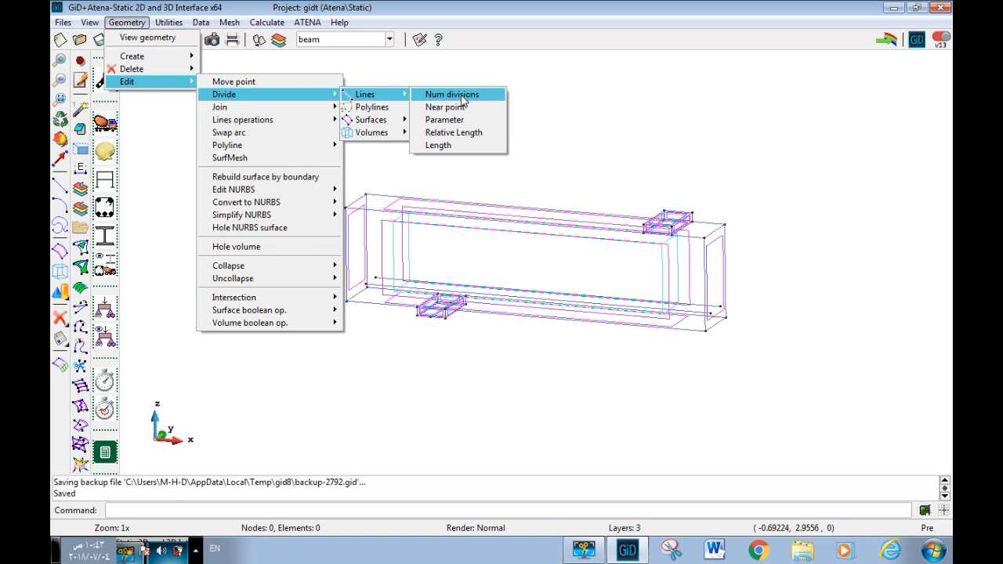
mouse_move(373, 120)
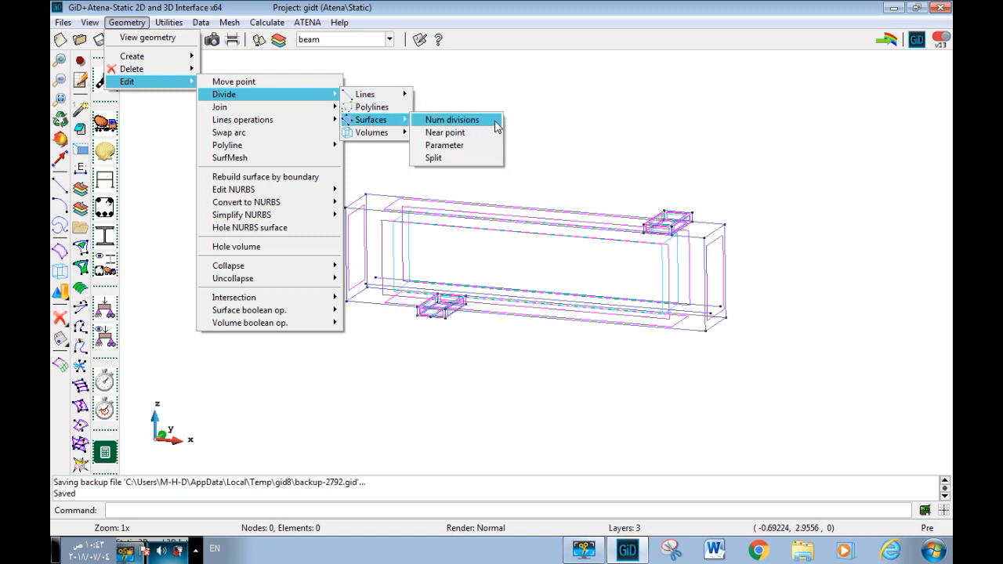
left_click(478, 123)
right_click(283, 144)
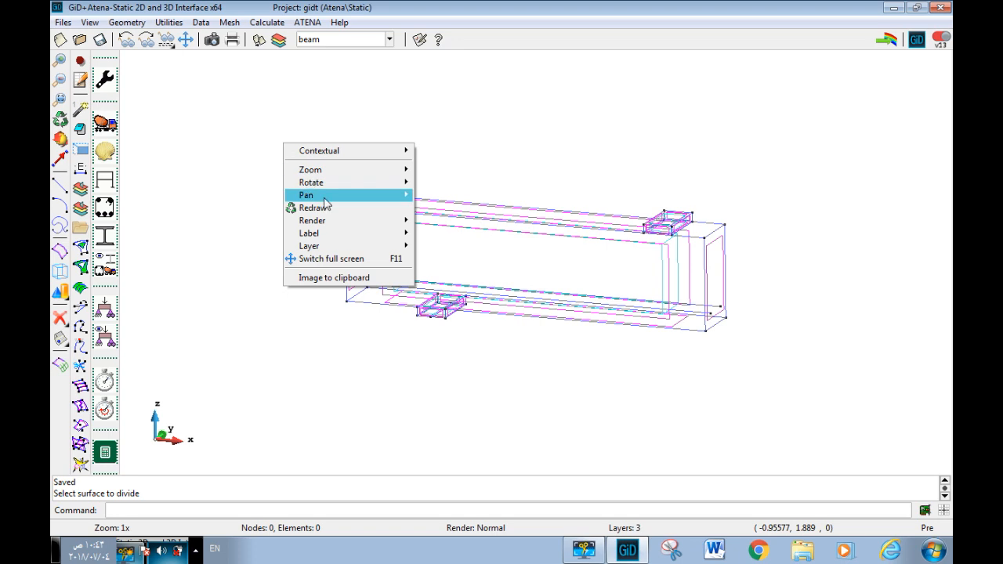
mouse_move(343, 230)
left_click(434, 229)
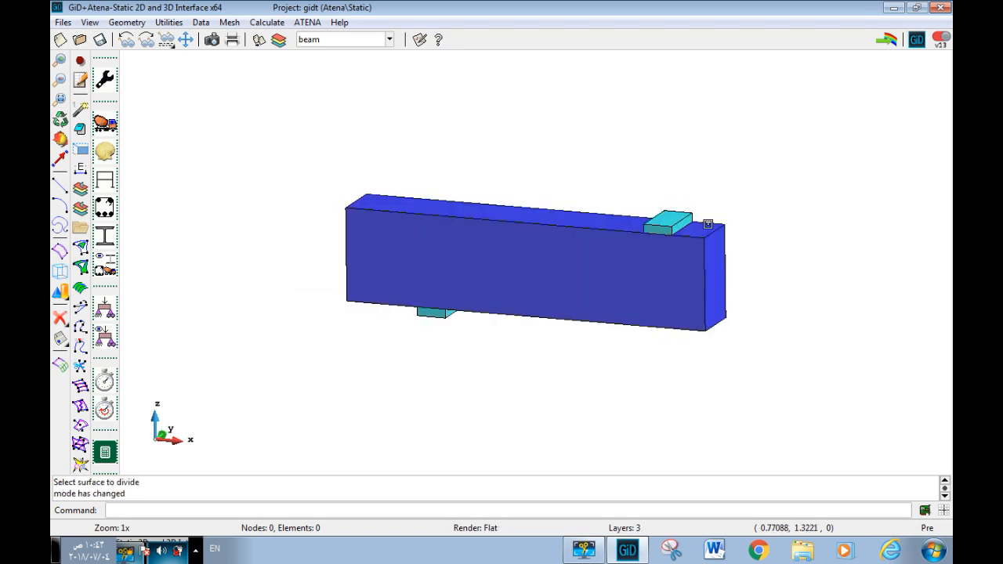
scroll(679, 227, "up", 3)
left_click(672, 224)
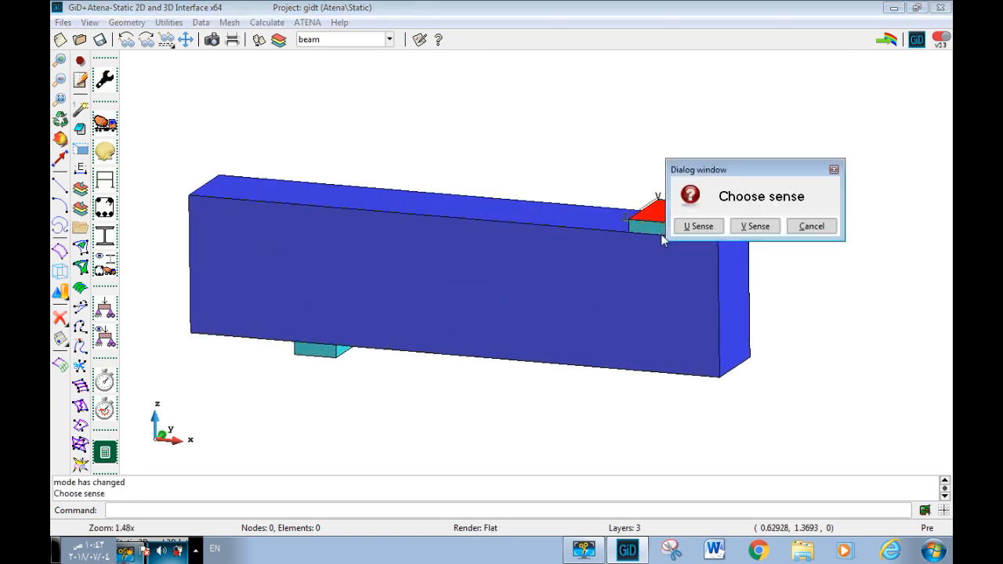
left_click_drag(721, 175, 863, 121)
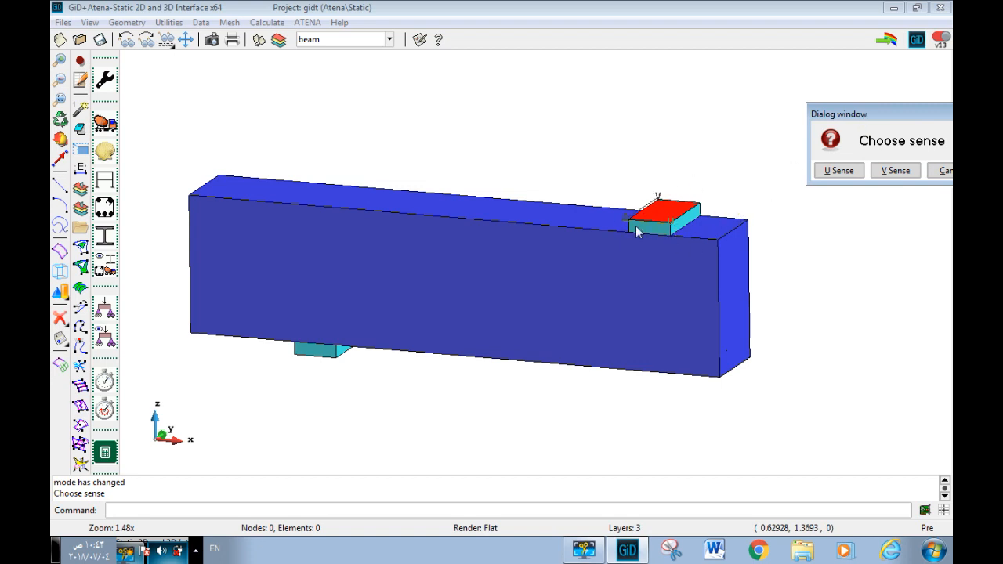
left_click(836, 173)
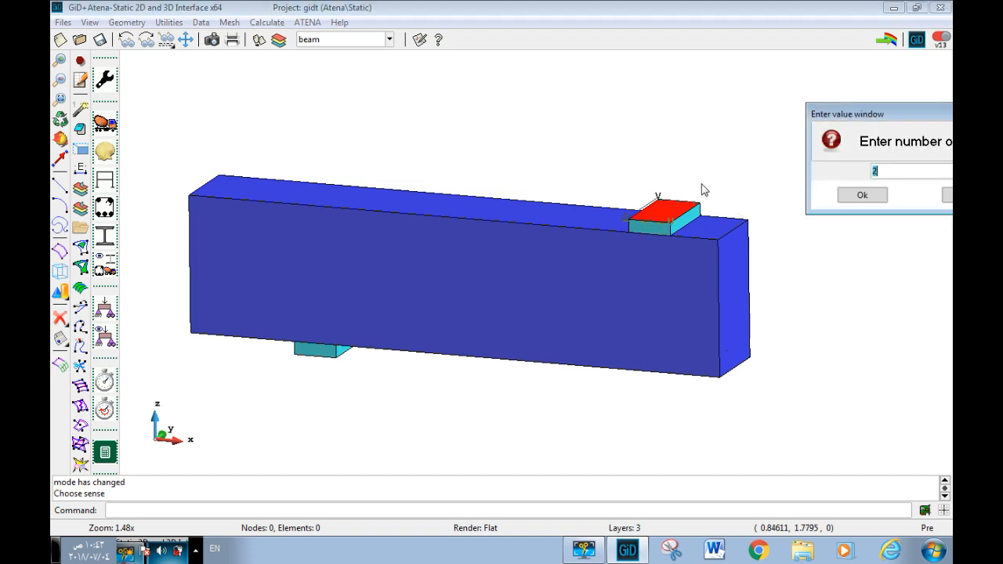
left_click(859, 197)
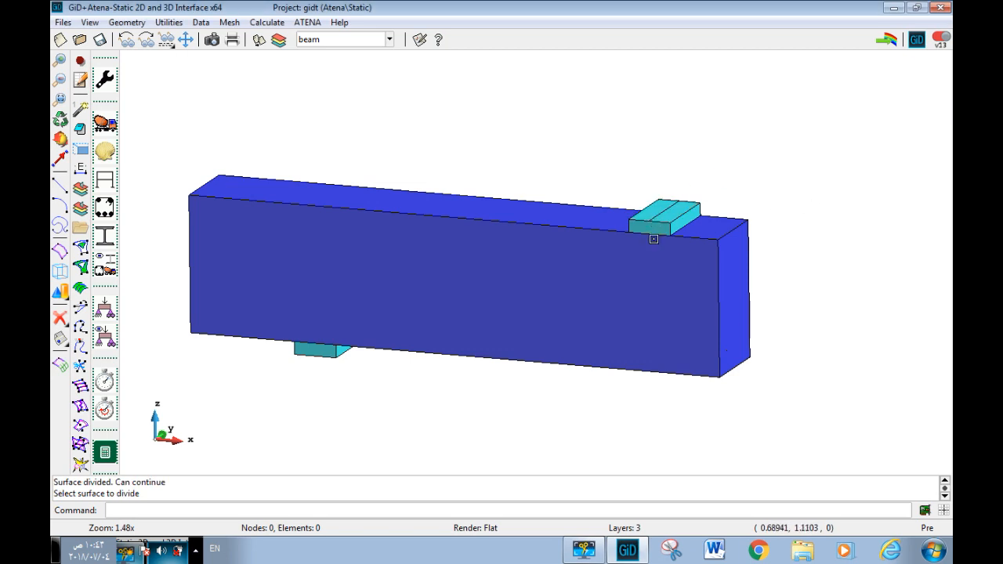
Step: Divide the middle line on the upper plate's top surface into 2 divisions to get a midpoint
left_click(126, 22)
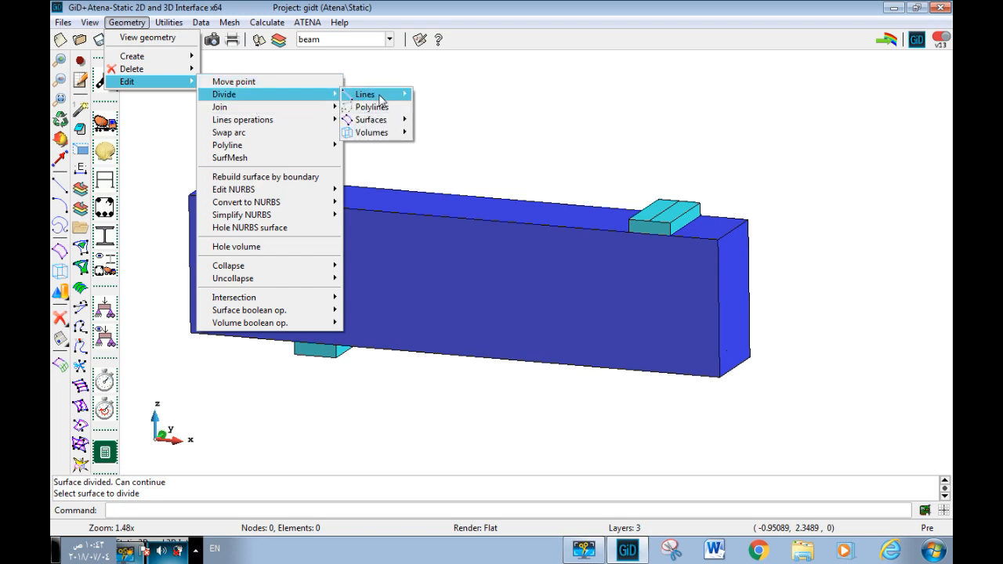
mouse_move(381, 99)
left_click(485, 94)
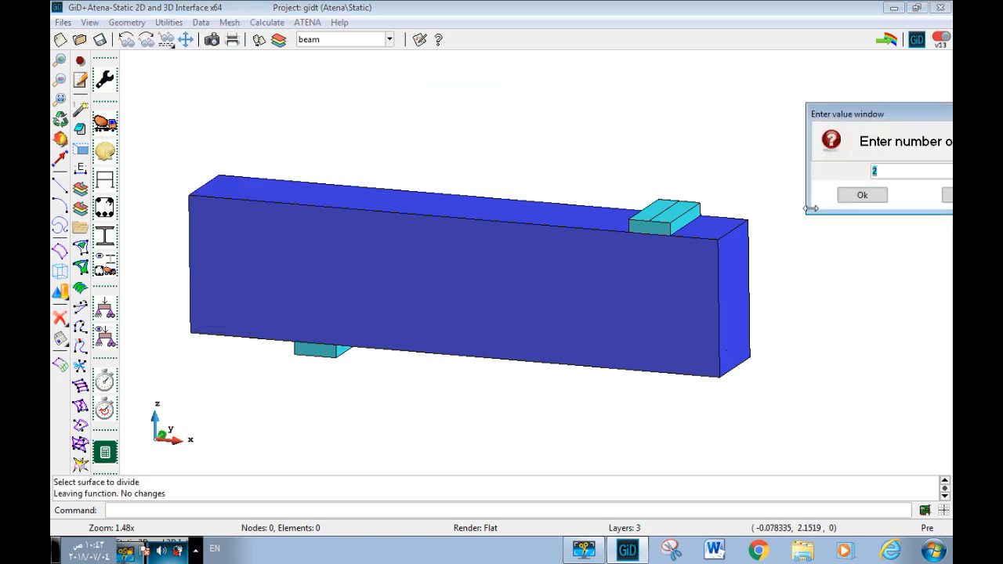
left_click(871, 195)
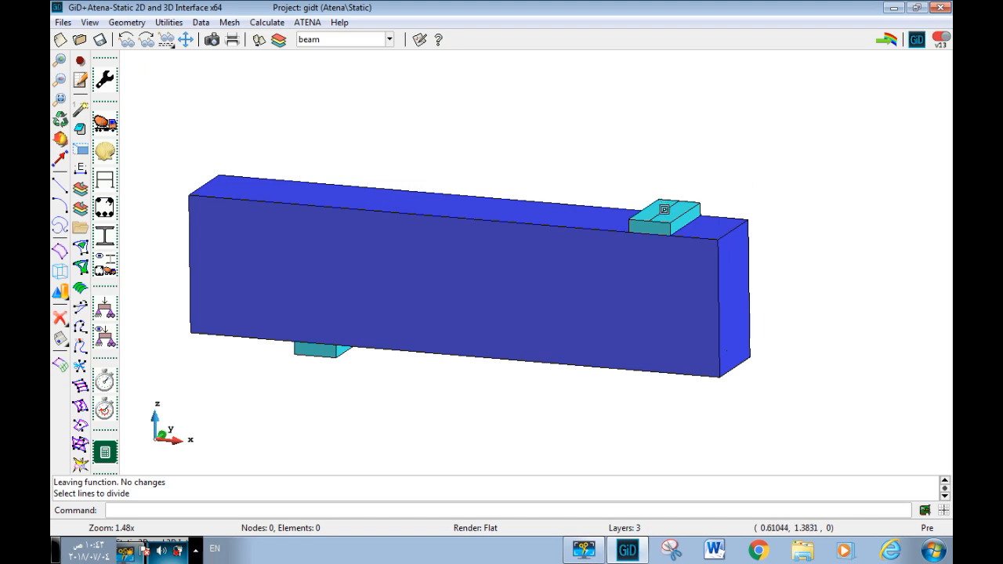
left_click(665, 212)
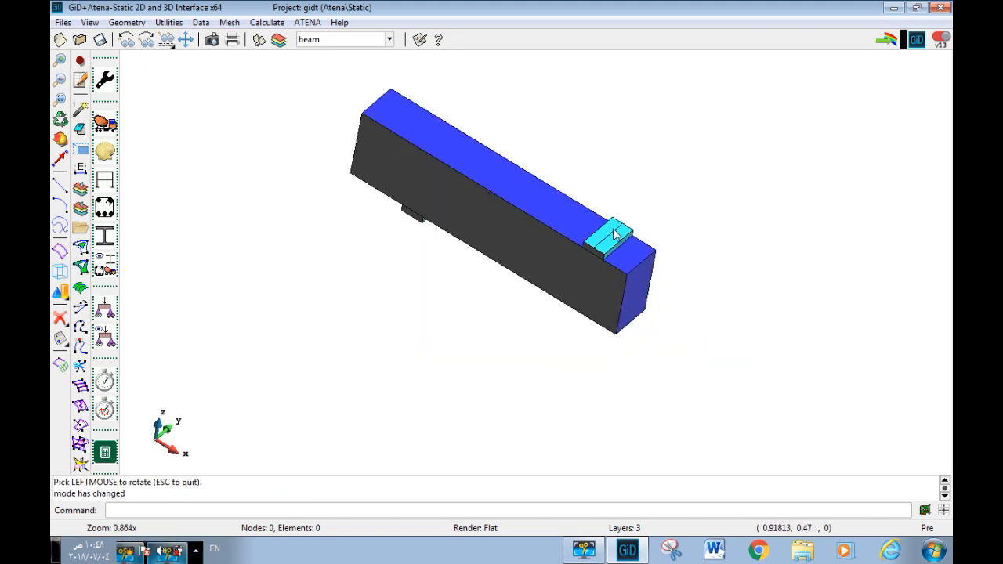
Step: Switch the model's rendering to Normal and enlarge the upper plate in the view
scroll(615, 235, "up", 3)
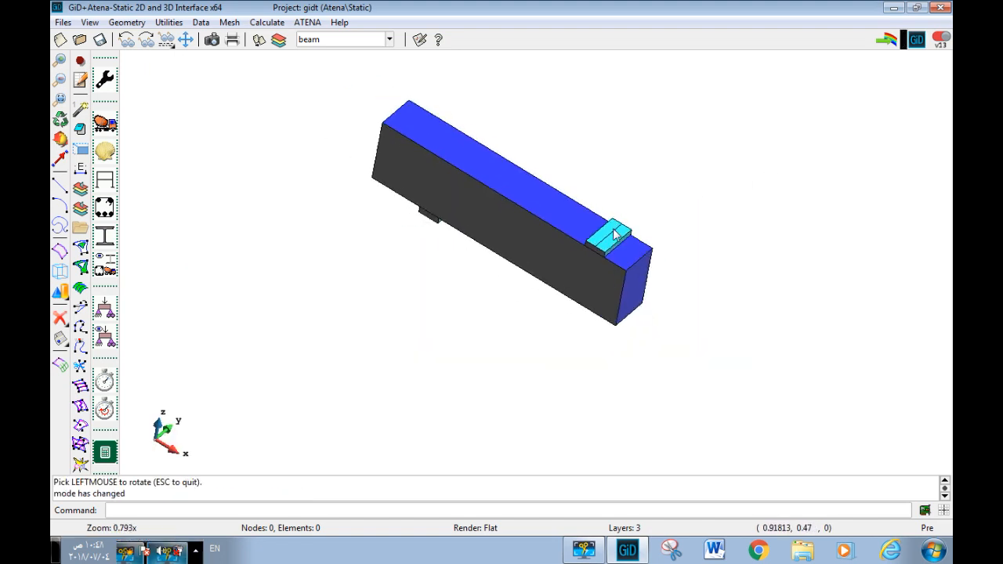
right_click(345, 290)
mouse_move(422, 321)
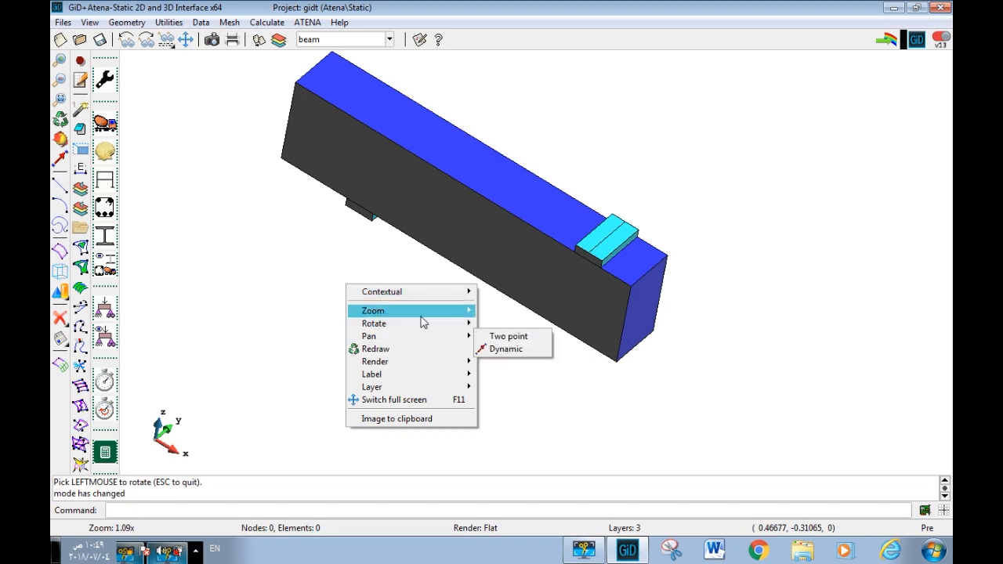
mouse_move(450, 363)
left_click(510, 364)
scroll(638, 224, "down", 4)
scroll(627, 230, "up", 15)
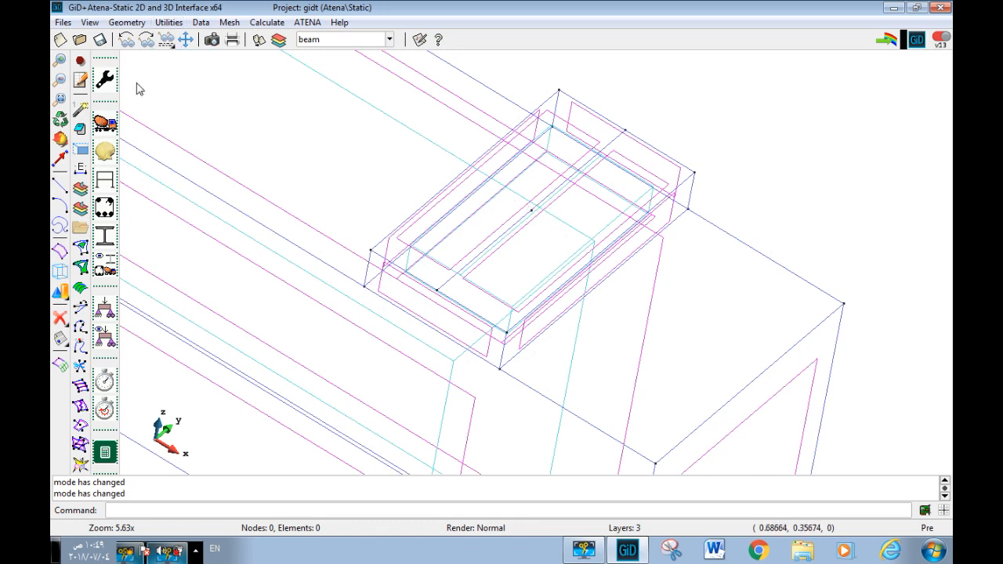
Step: Set up a Displacement for Point condition with a Z-Displacement of -0.0001 m
left_click(104, 308)
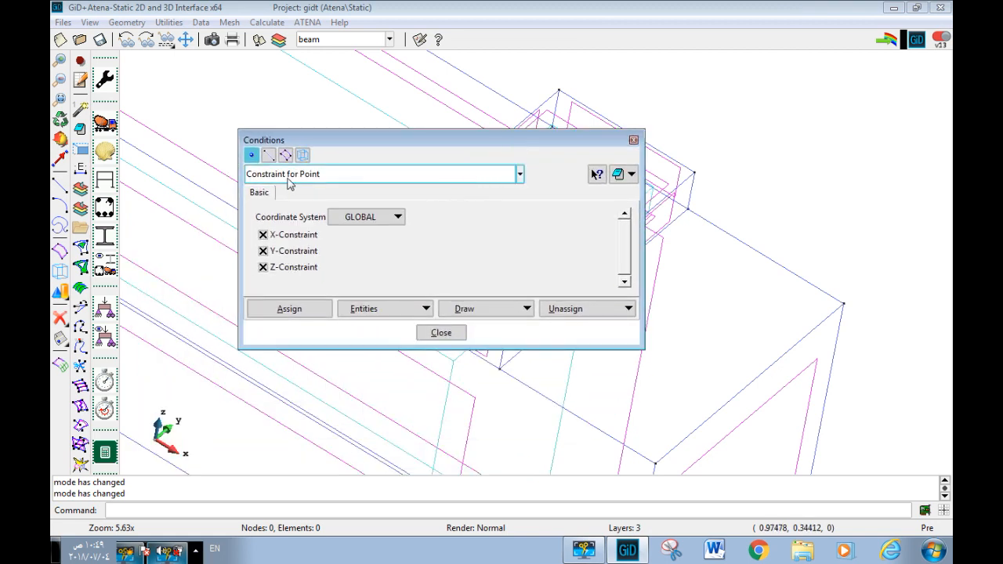
left_click(252, 156)
left_click(385, 174)
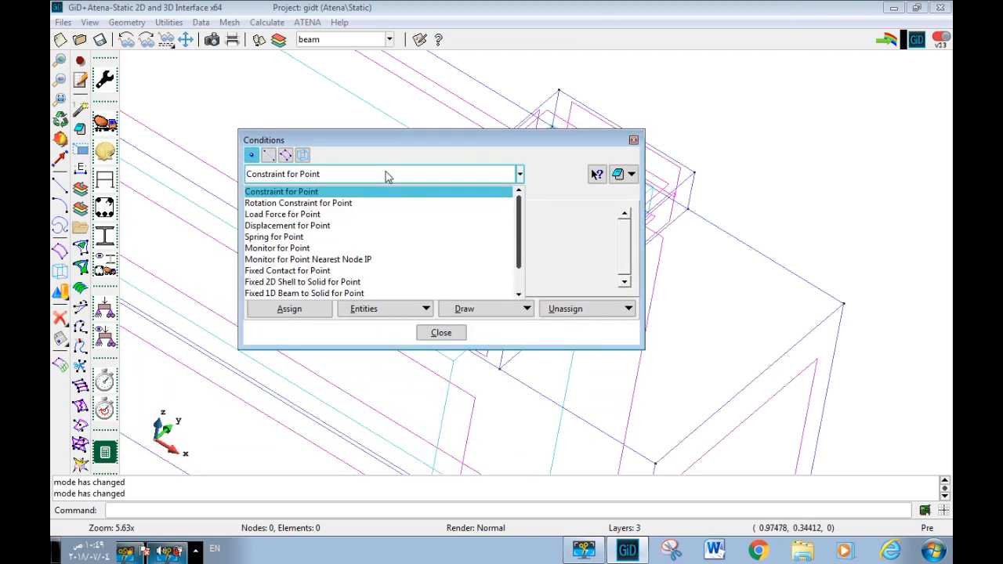
left_click(335, 232)
left_click_drag(589, 349, 599, 464)
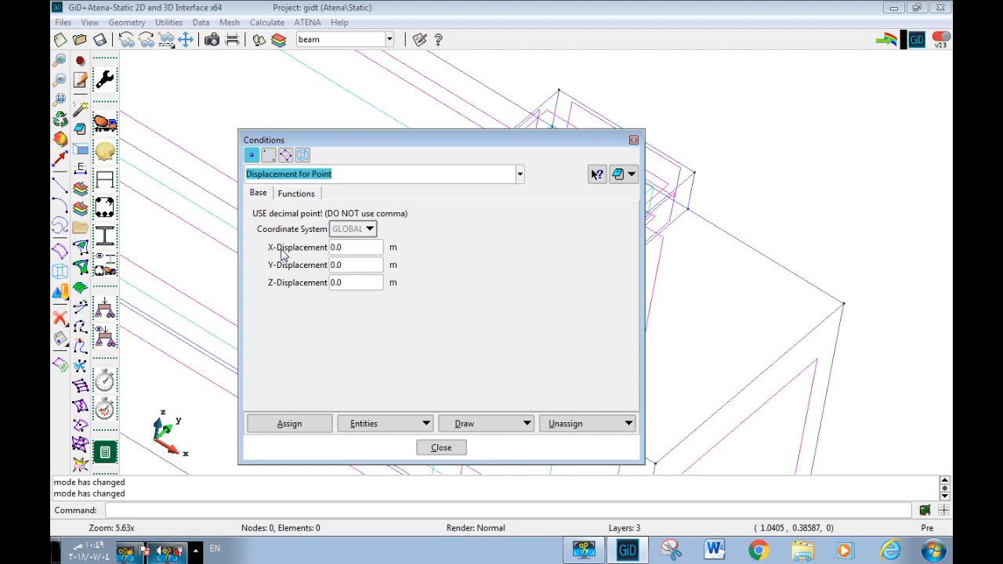
left_click(345, 265)
left_click(356, 282)
left_click_drag(370, 282, 305, 287)
type("-0")
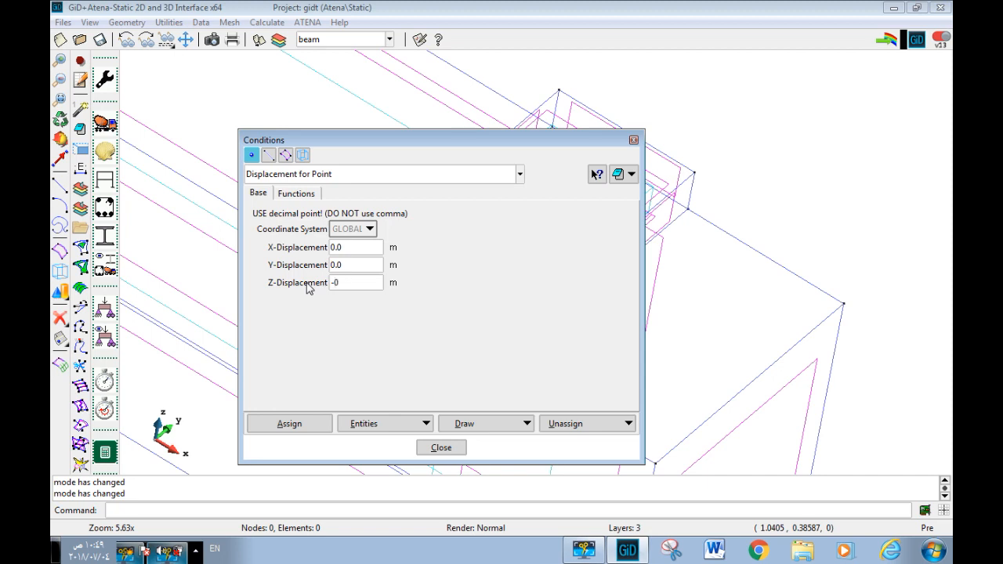
type(".0001")
Step: Assign the point displacement to the midpoint of the middle line on the upper plate's top surface
left_click(284, 424)
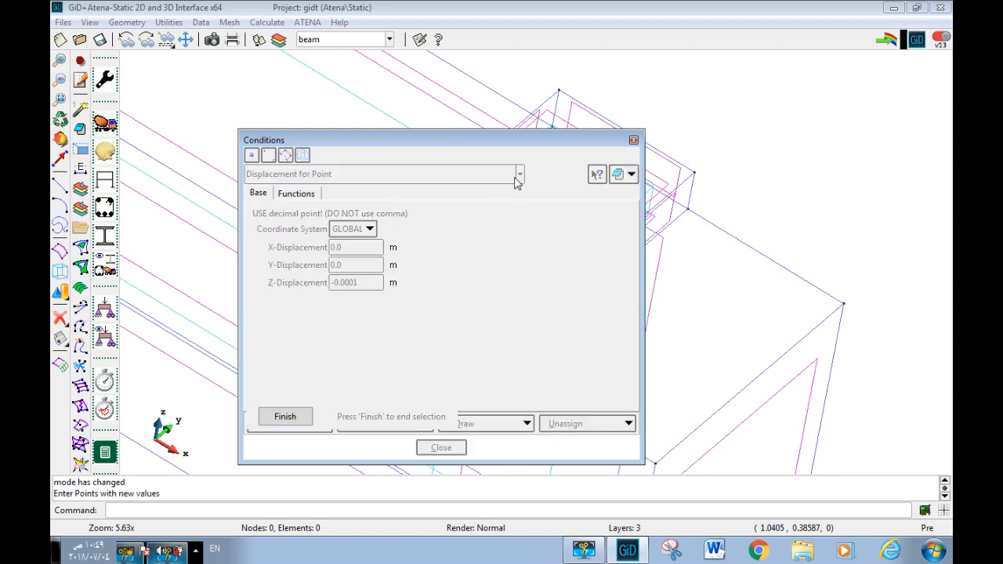
scroll(536, 208, "up", 5)
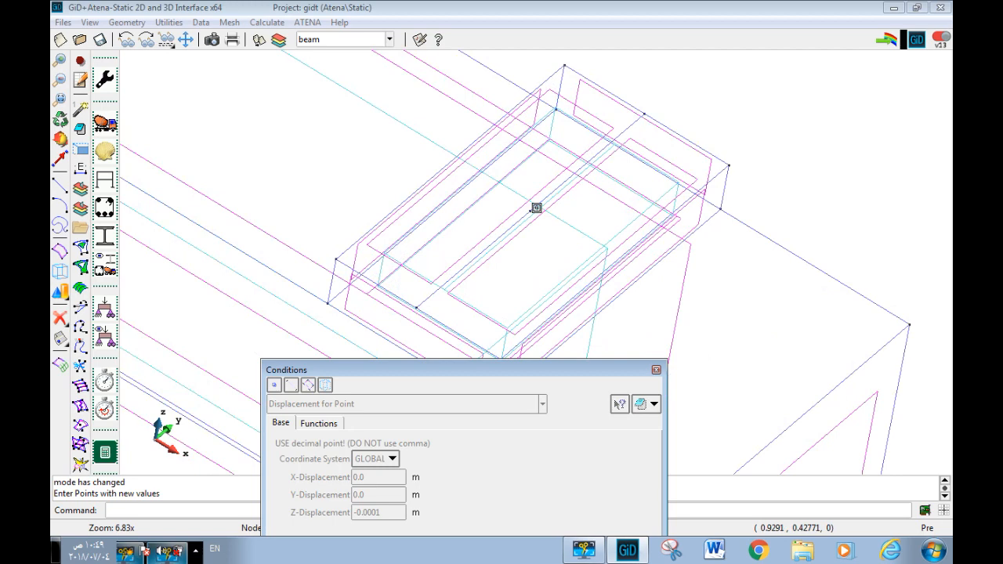
scroll(536, 207, "up", 4)
left_click(508, 221)
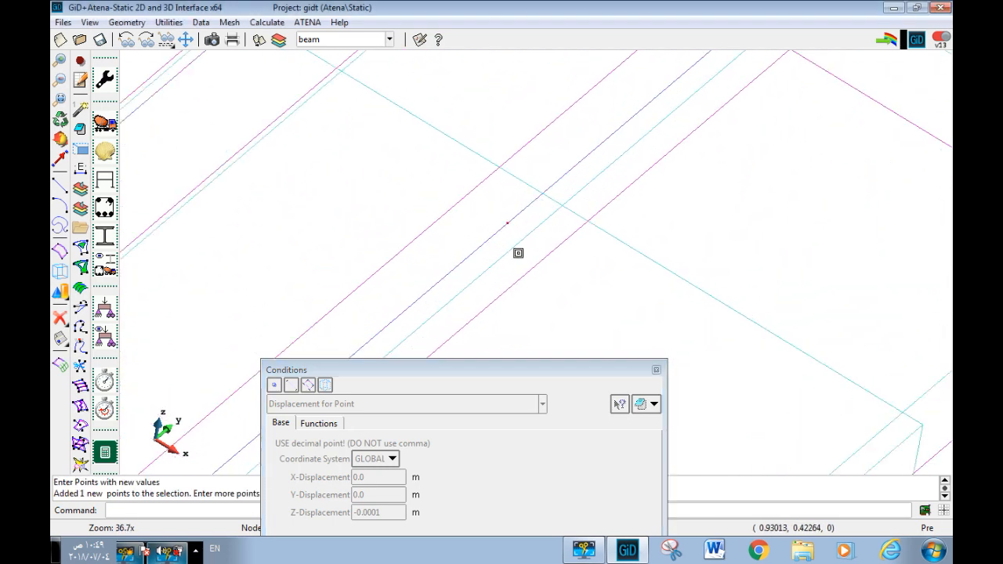
left_click_drag(500, 365, 288, 33)
left_click(87, 315)
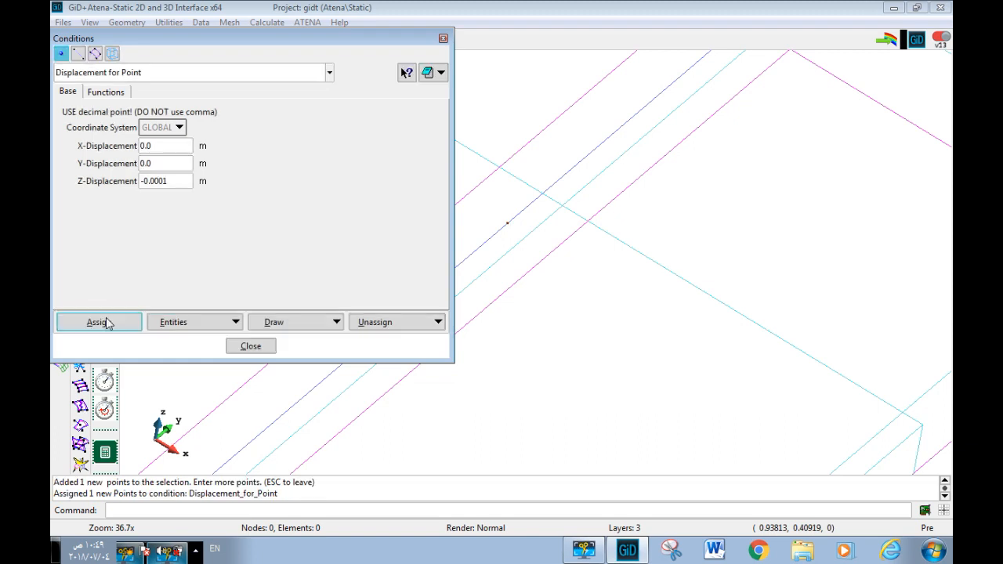
Step: Draw the point displacement by colour to check its assignment on the upper plate, and close the Conditions dialog
left_click(283, 324)
left_click(292, 353)
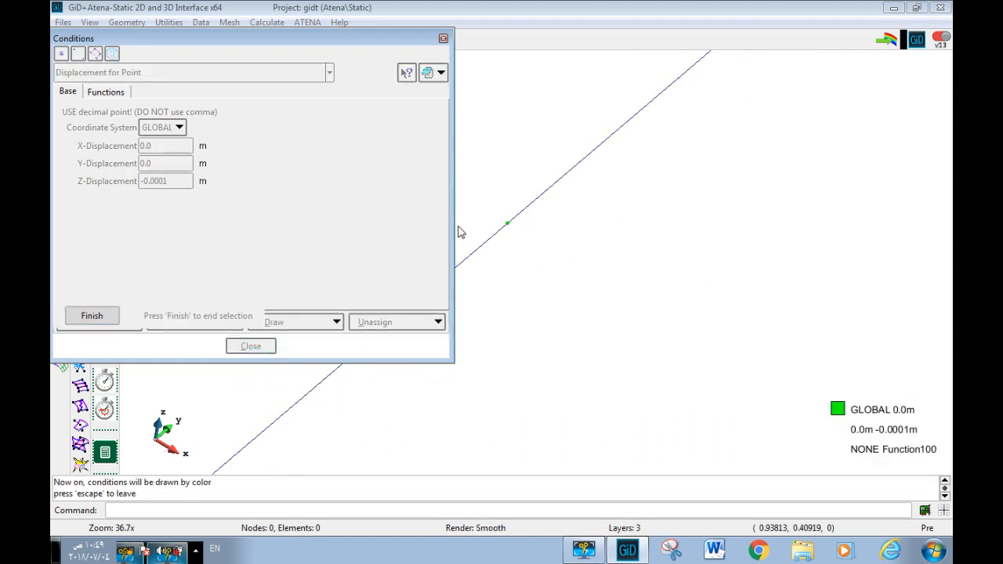
left_click(92, 318)
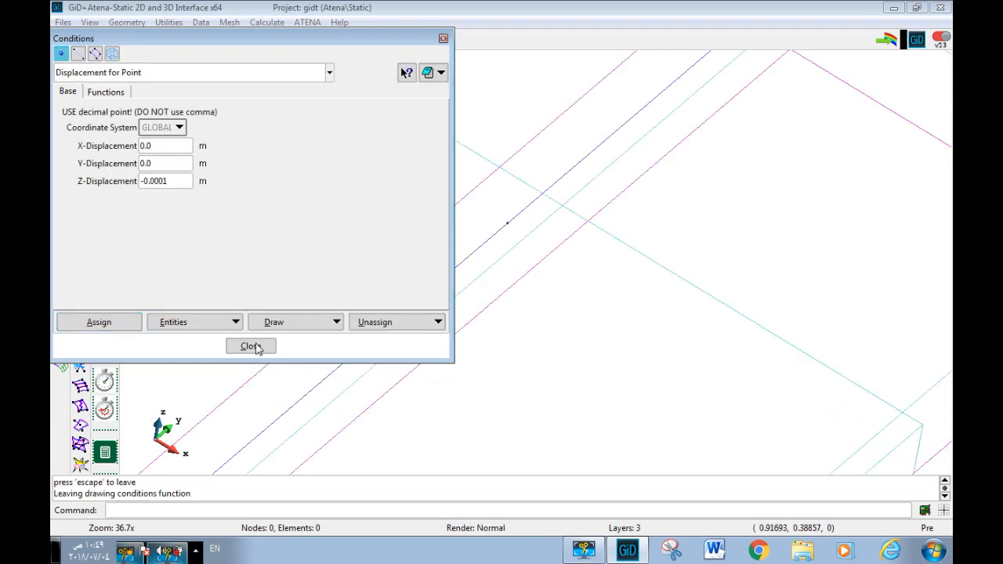
left_click(253, 346)
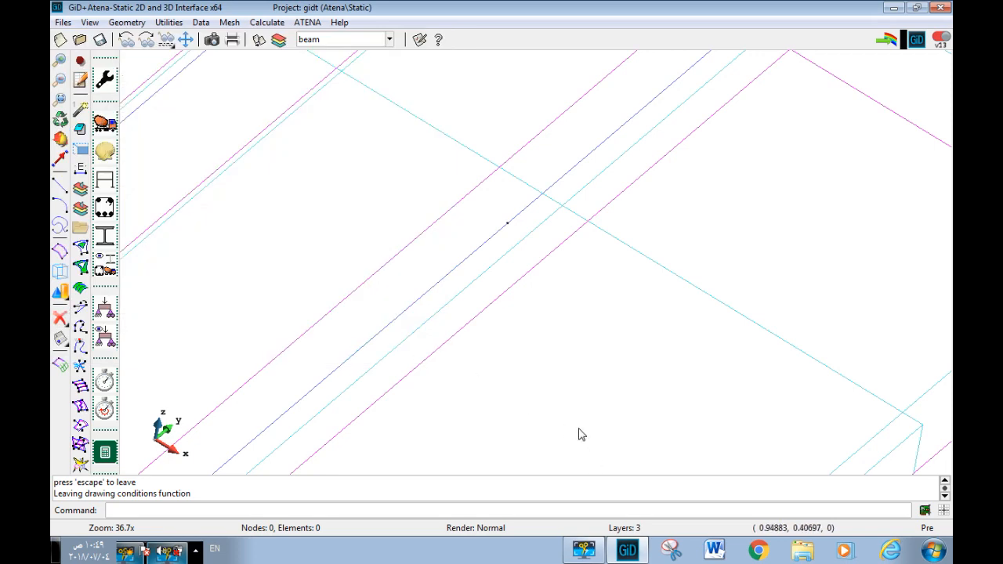
Step: Display all assigned condition symbols on the whole beam to check the line support and the point displacement
scroll(497, 309, "down", 8)
scroll(497, 308, "down", 10)
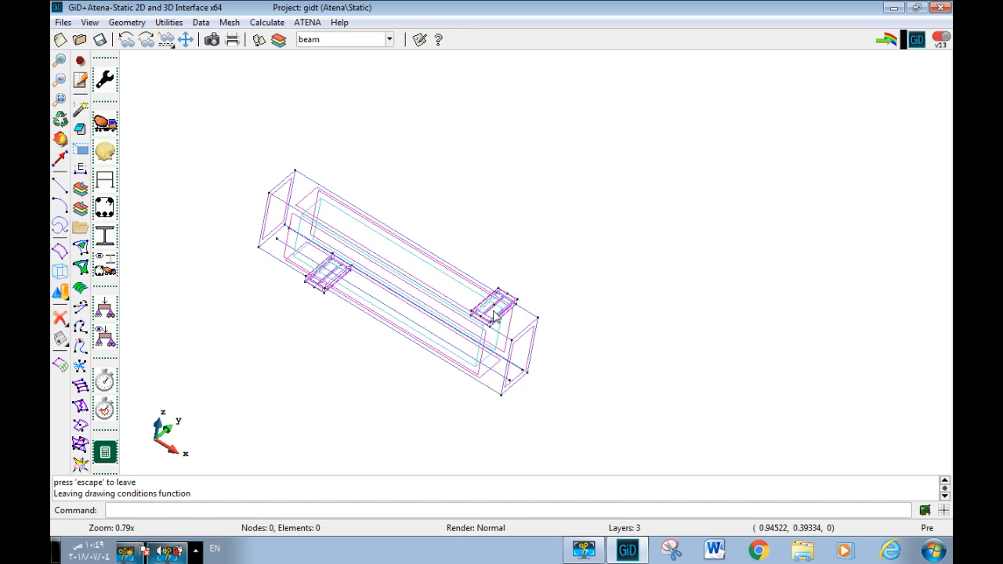
left_click(104, 343)
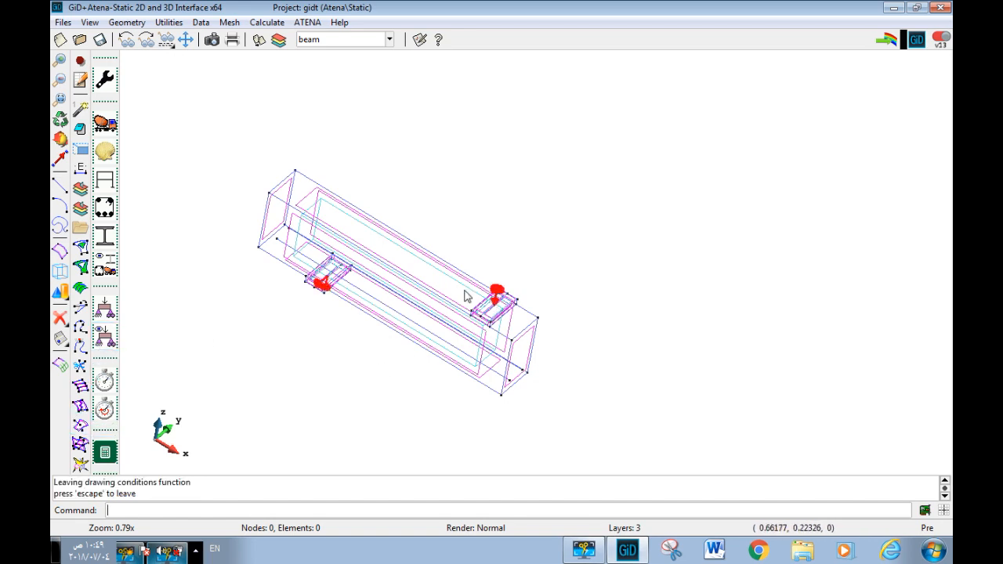
scroll(439, 307, "up", 3)
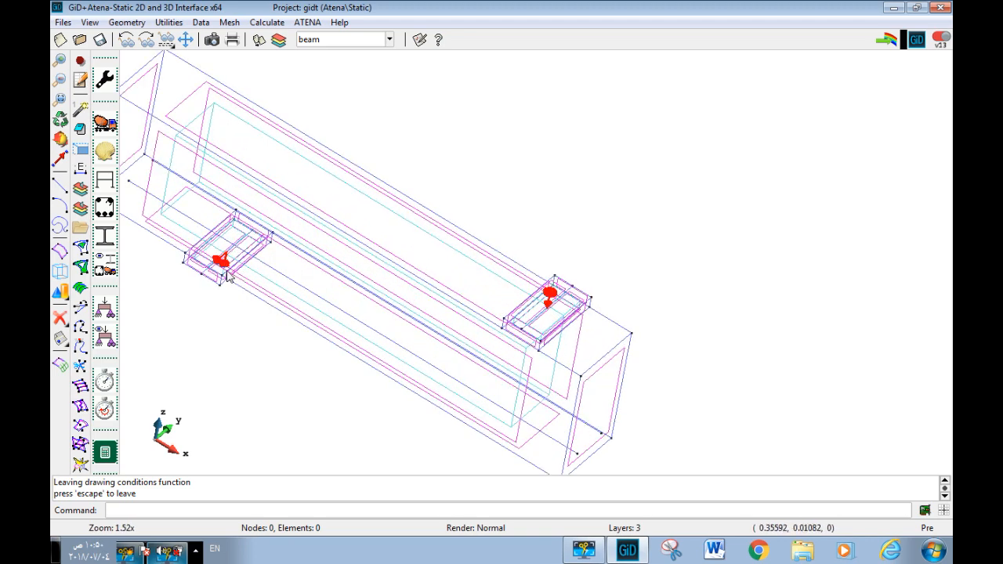
scroll(561, 328, "down", 1)
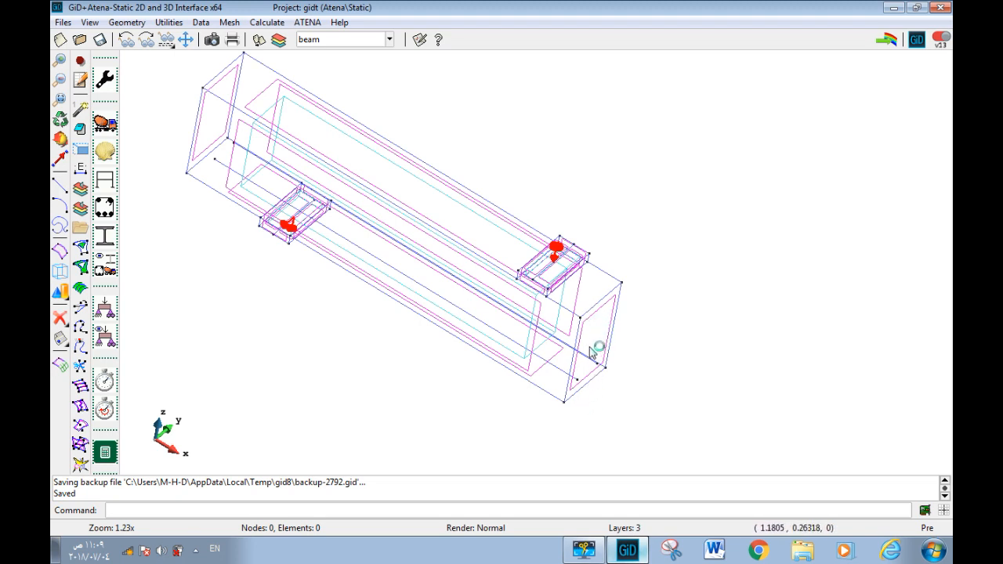
Step: Assign a Constraint for Surface with only the X-Constraint enabled to the beam's end face nearest the upper plate
left_click(115, 310)
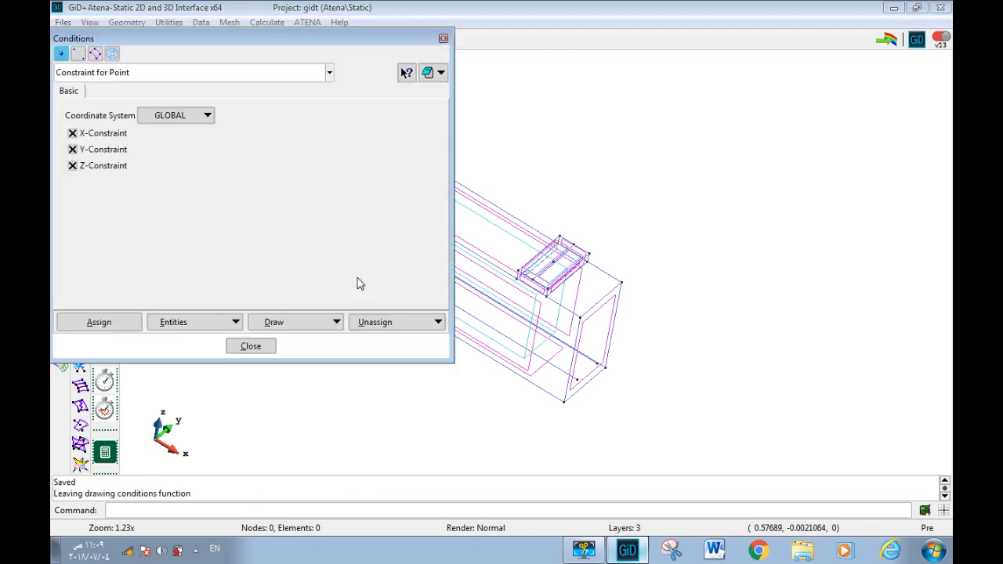
left_click(95, 55)
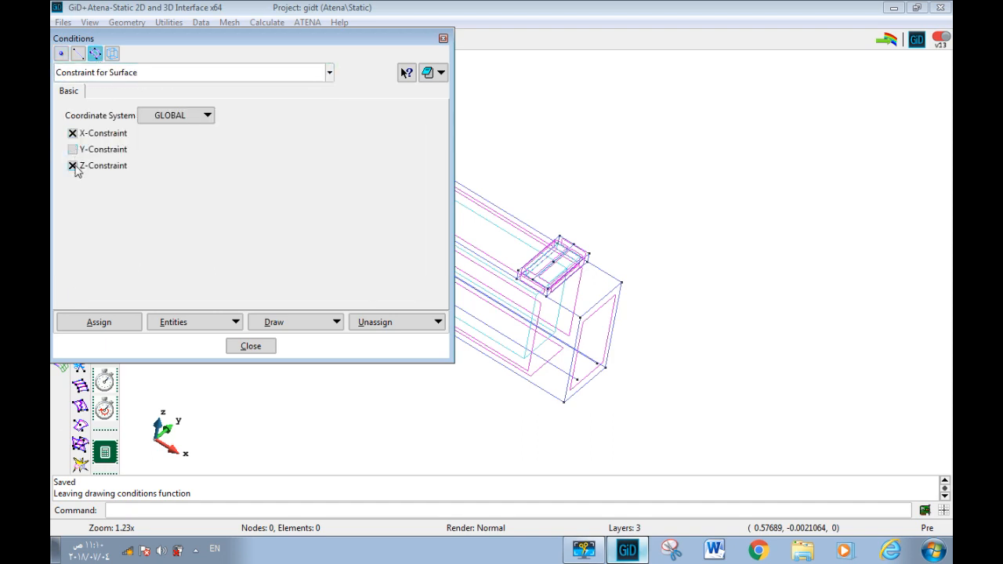
left_click(83, 321)
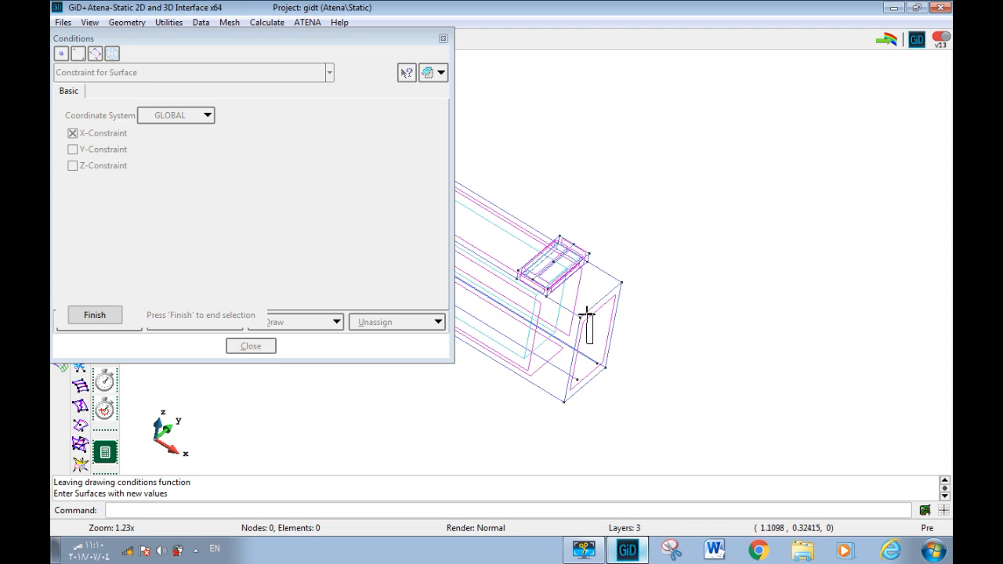
left_click(588, 319)
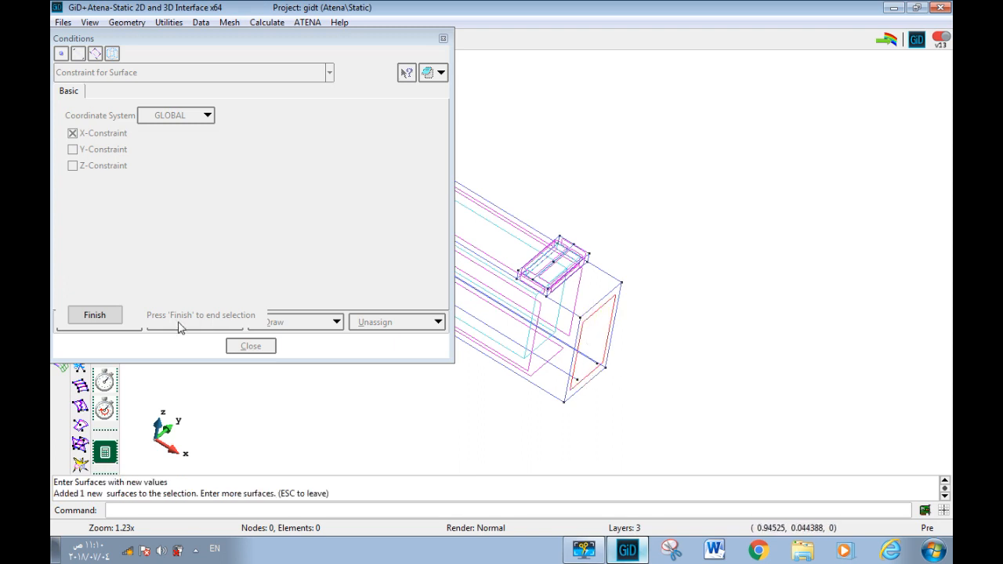
left_click(94, 316)
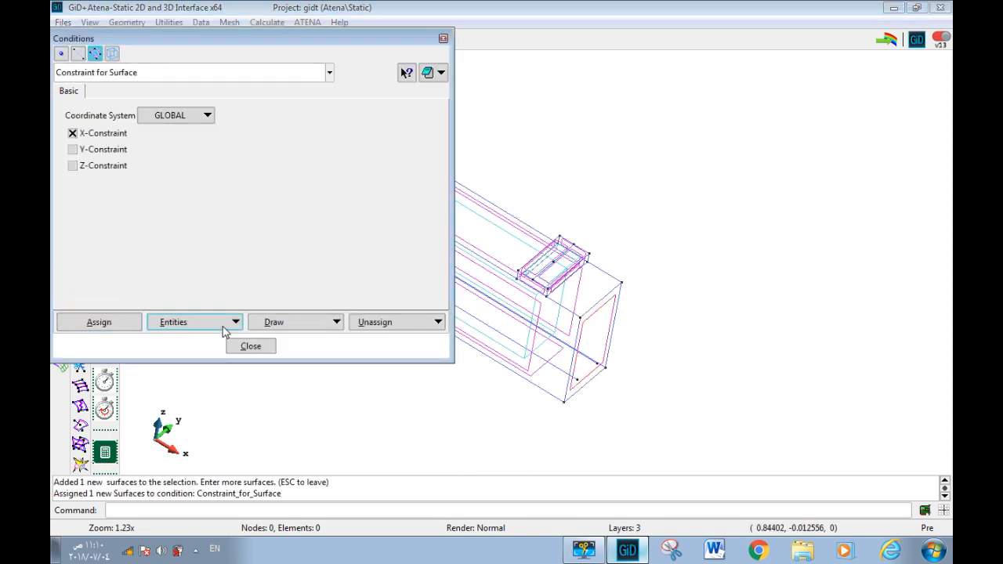
Step: Draw the surface constraint by colour to check its assignment on the beam's end face
left_click(287, 329)
left_click(296, 352)
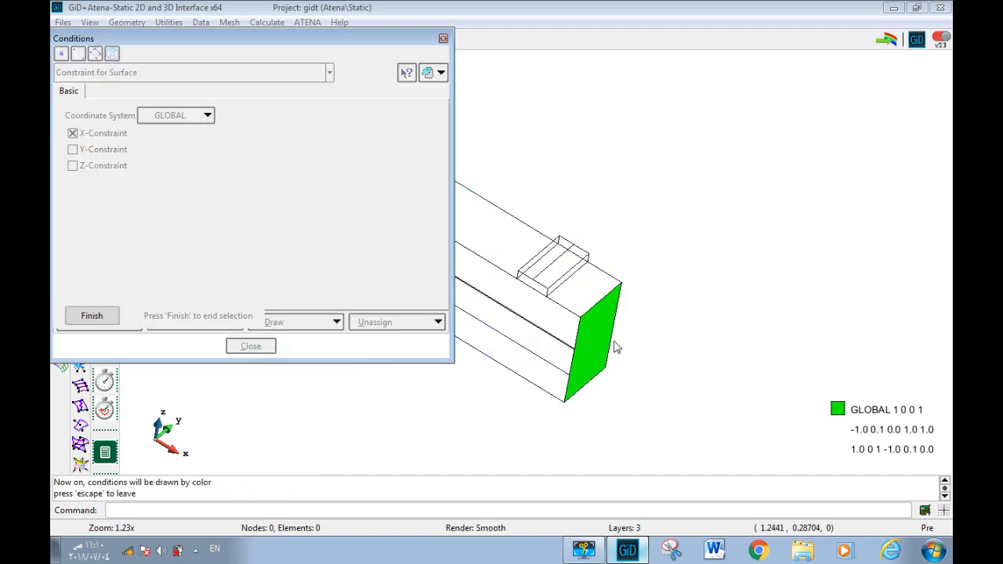
Step: End the colour display of the X-constraint on the beam's end face and close the conditions
left_click(104, 317)
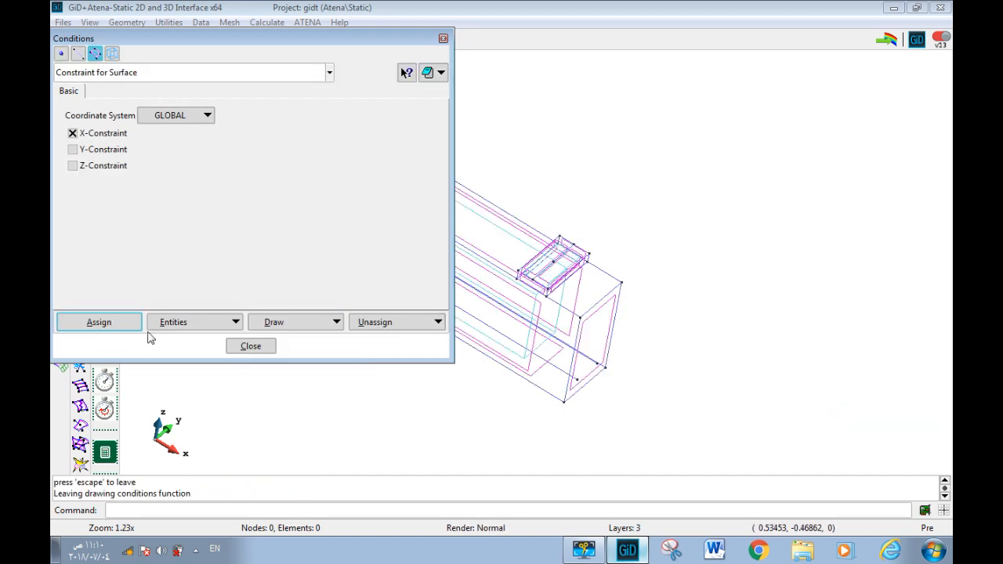
left_click(252, 353)
scroll(470, 215, "up", 1)
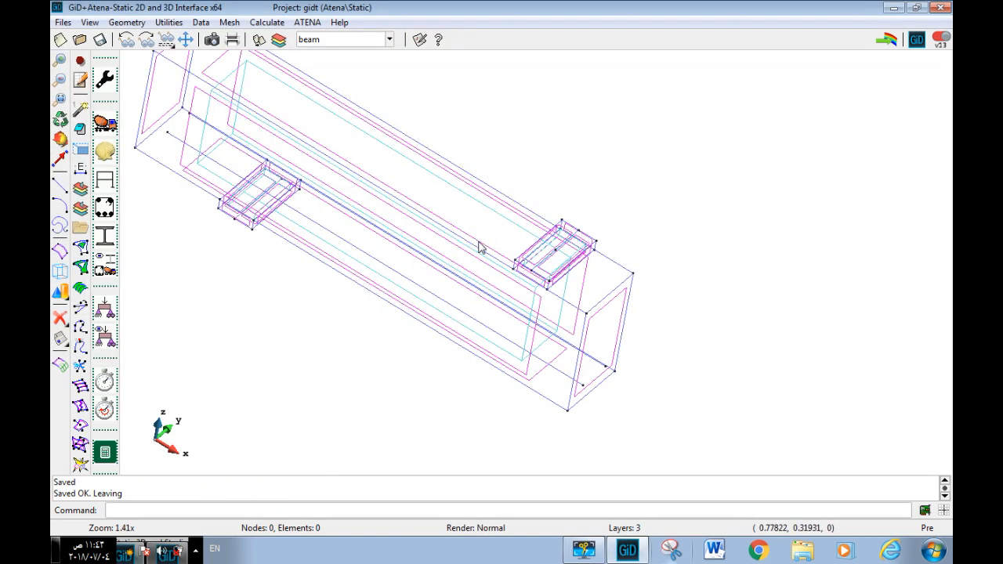
Step: Set up a point monitor for reactions in the Z direction with the monitor name load
scroll(480, 248, "up", 1)
scroll(481, 247, "down", 1)
scroll(480, 249, "down", 1)
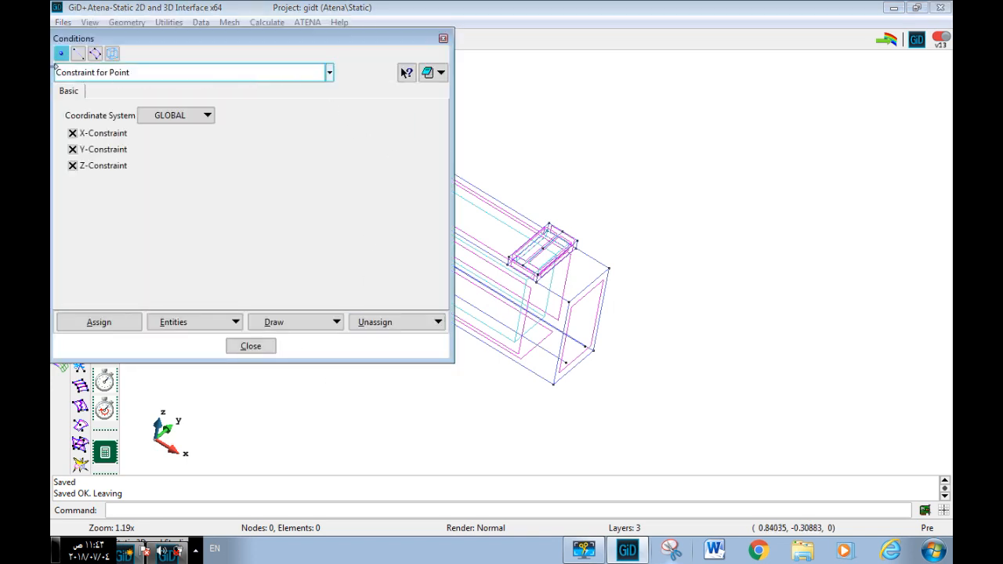
left_click(208, 76)
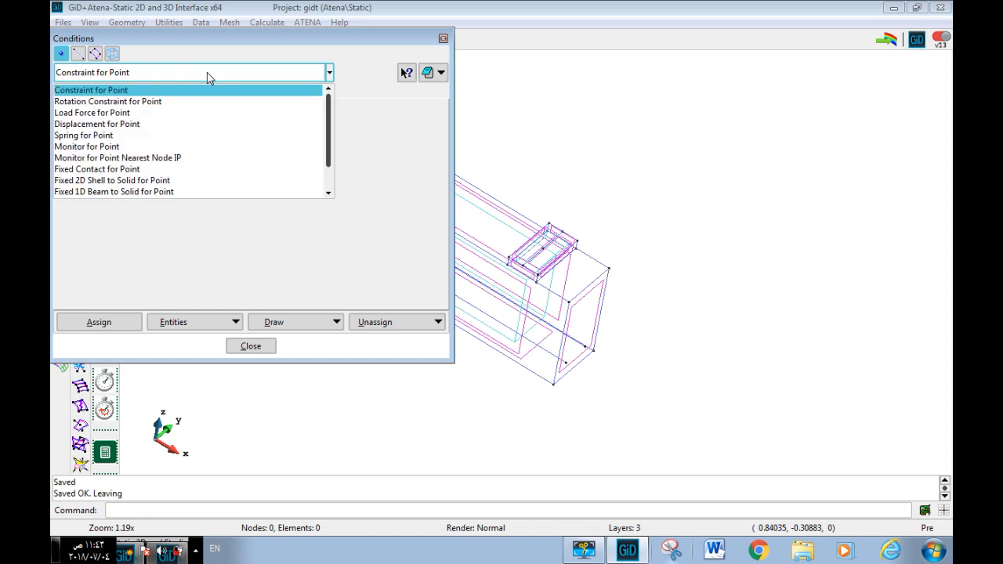
left_click(76, 149)
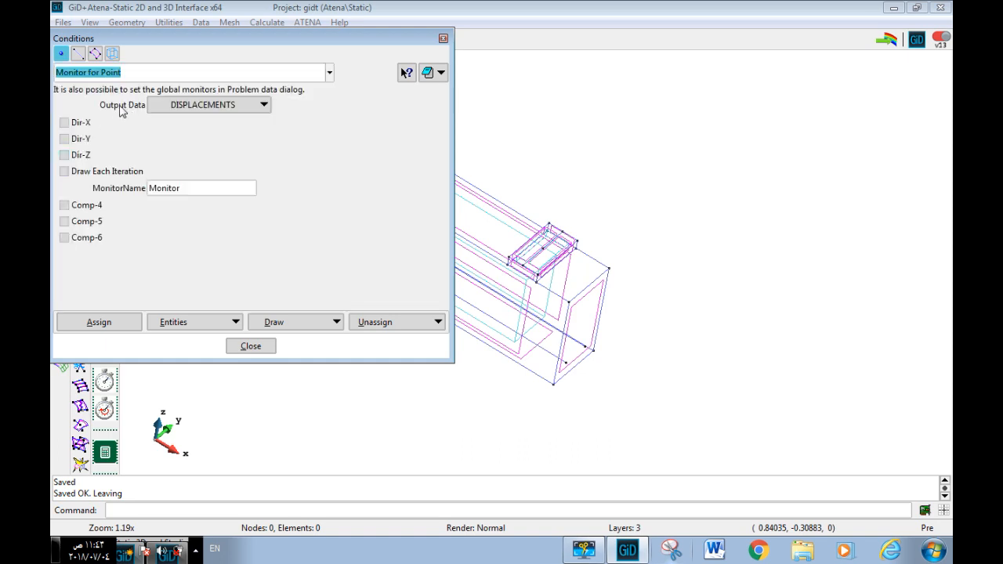
left_click(242, 110)
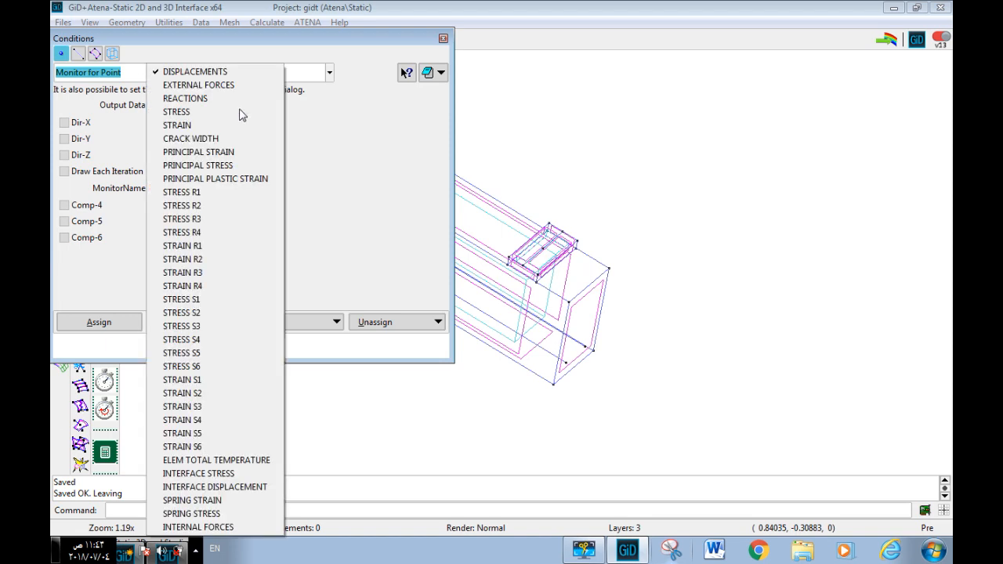
left_click(218, 100)
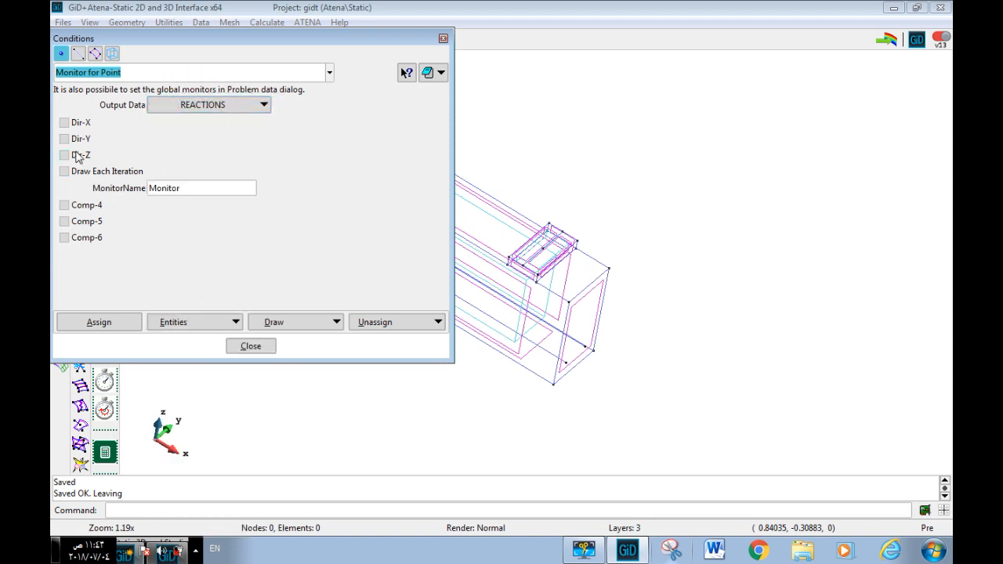
left_click(194, 191)
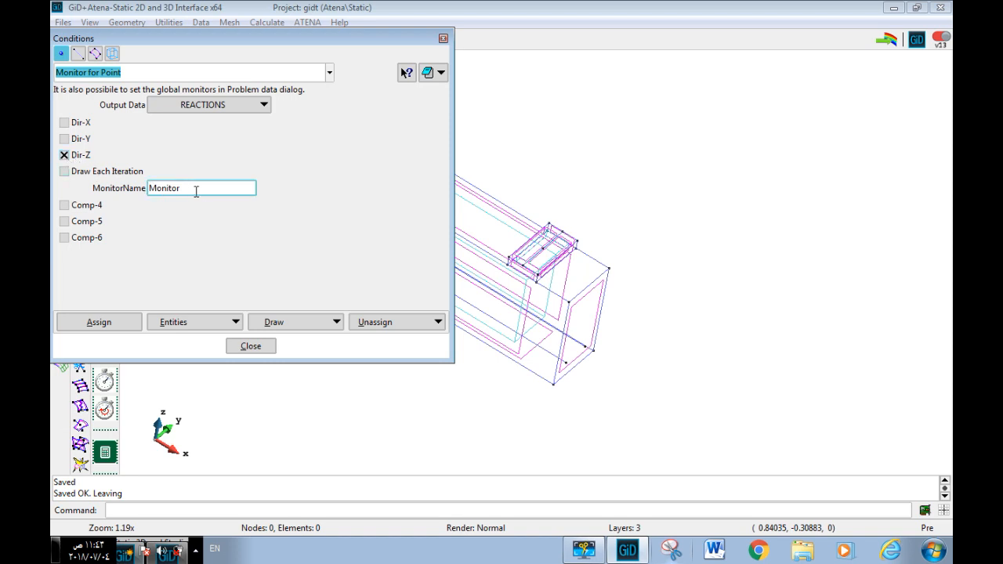
double_click(225, 185)
key("BackSpace")
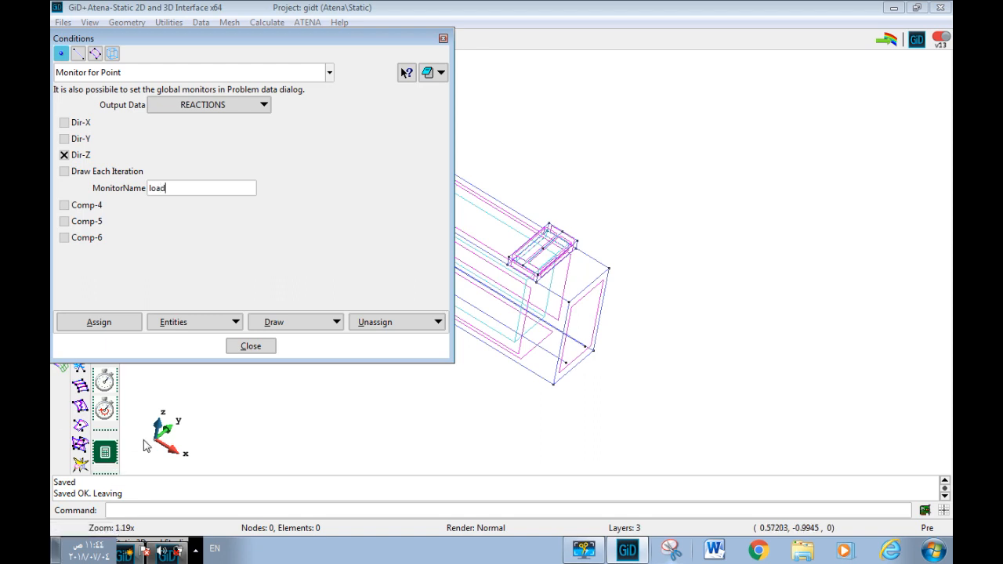
Step: Assign the load monitor to the midpoint of the centre line on top of the upper steel plate
left_click(102, 328)
scroll(544, 252, "up", 5)
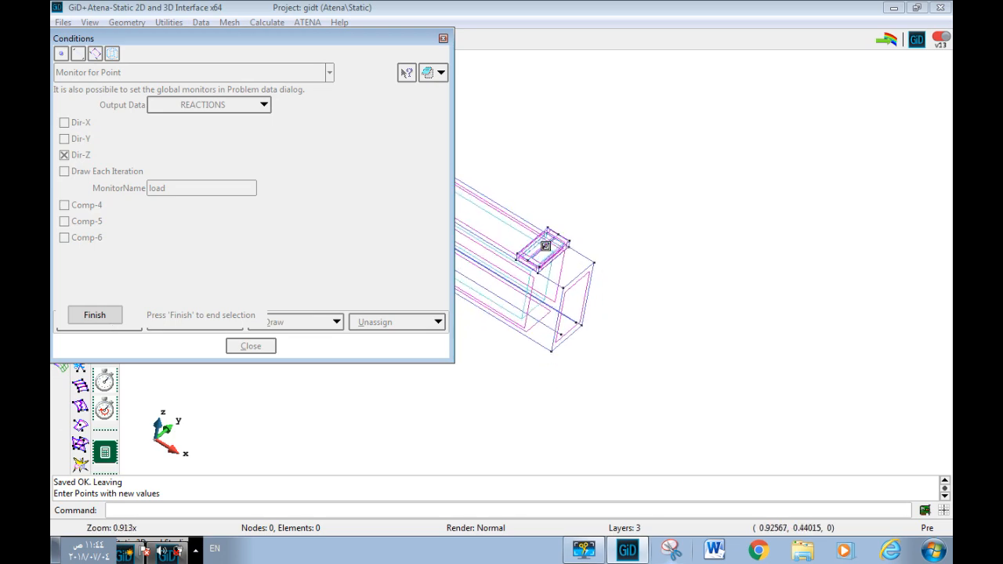
scroll(545, 253, "up", 4)
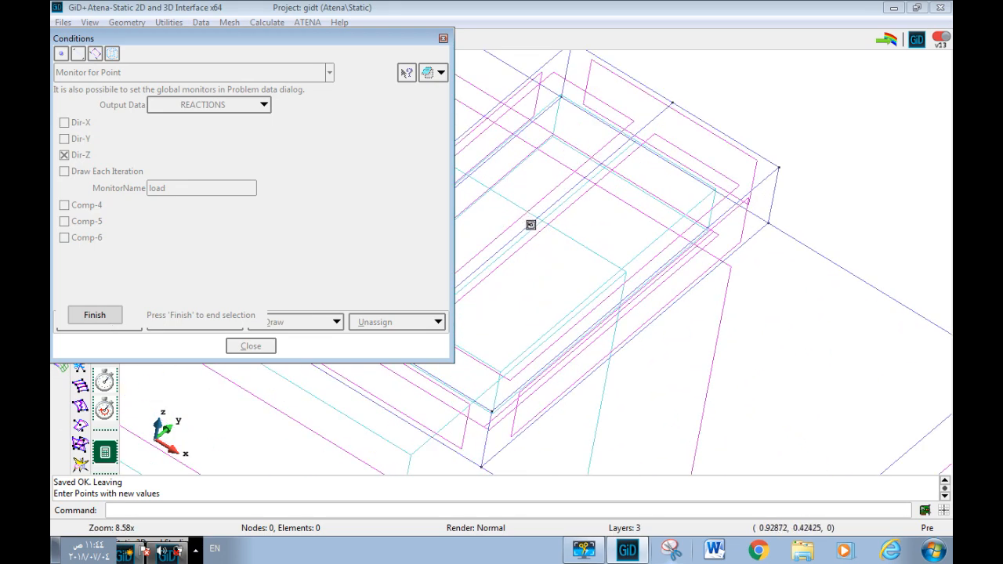
left_click(529, 225)
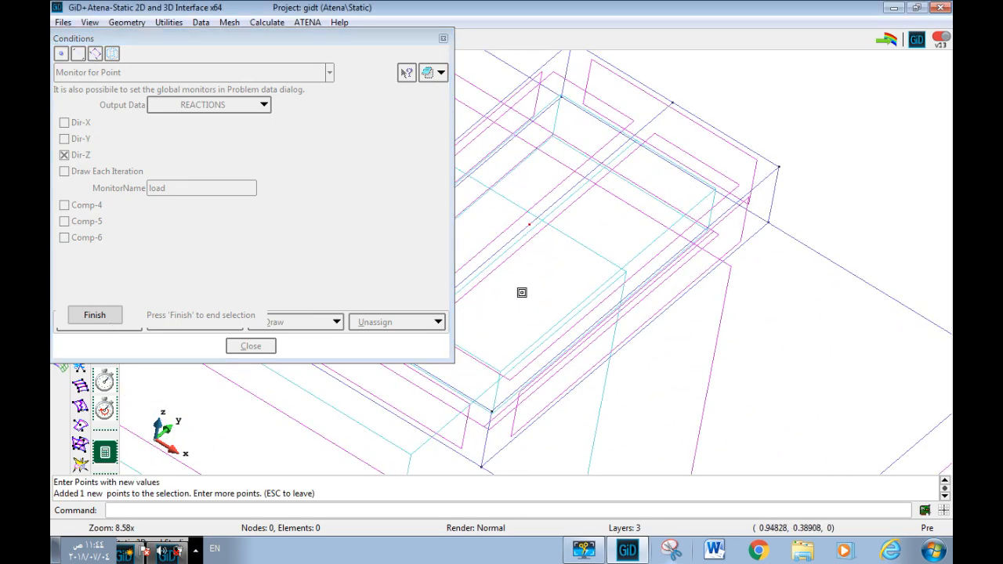
left_click(116, 318)
Step: Draw the assigned reaction monitor by colour to check its point, and close the conditions
left_click(279, 323)
left_click(303, 353)
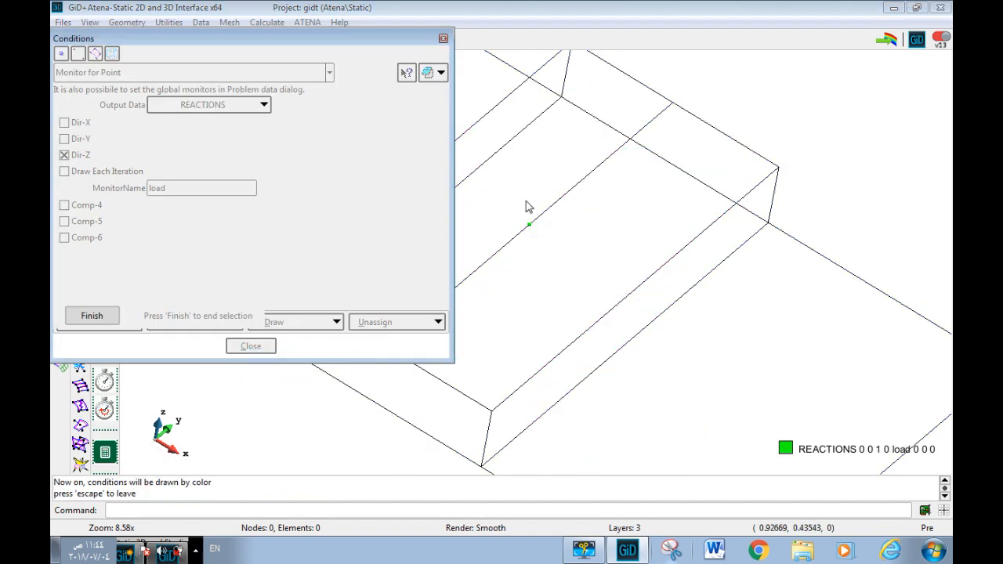
left_click(92, 316)
left_click(251, 347)
scroll(631, 473, "down", 5)
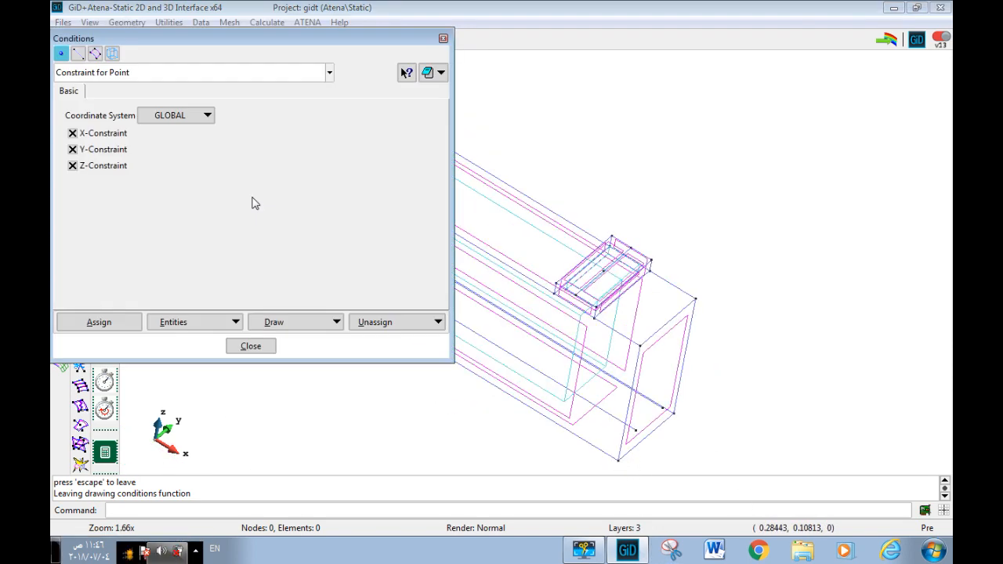
Step: Set up a point monitor for displacements in the Z direction with the monitor name deflection
left_click(85, 72)
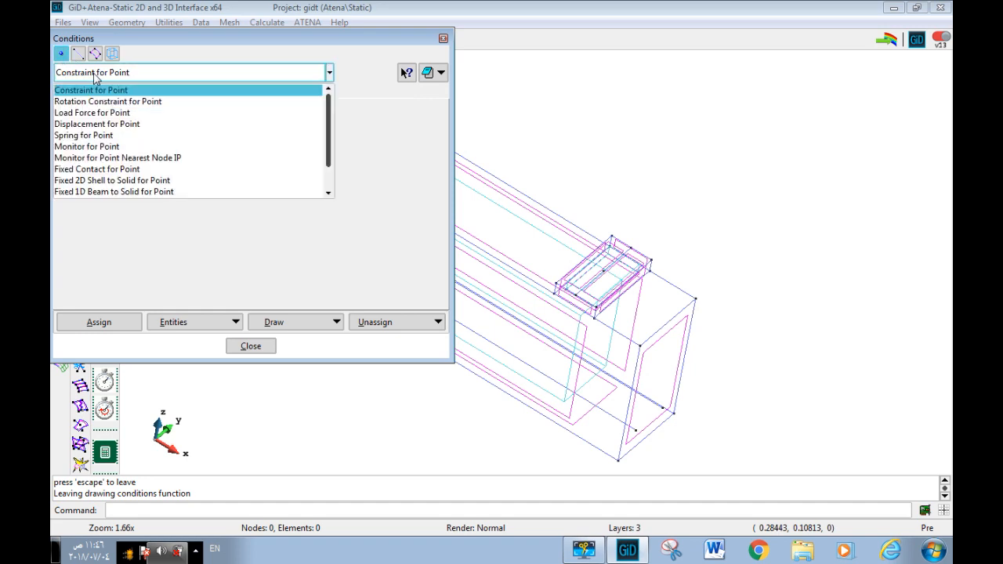
left_click(112, 148)
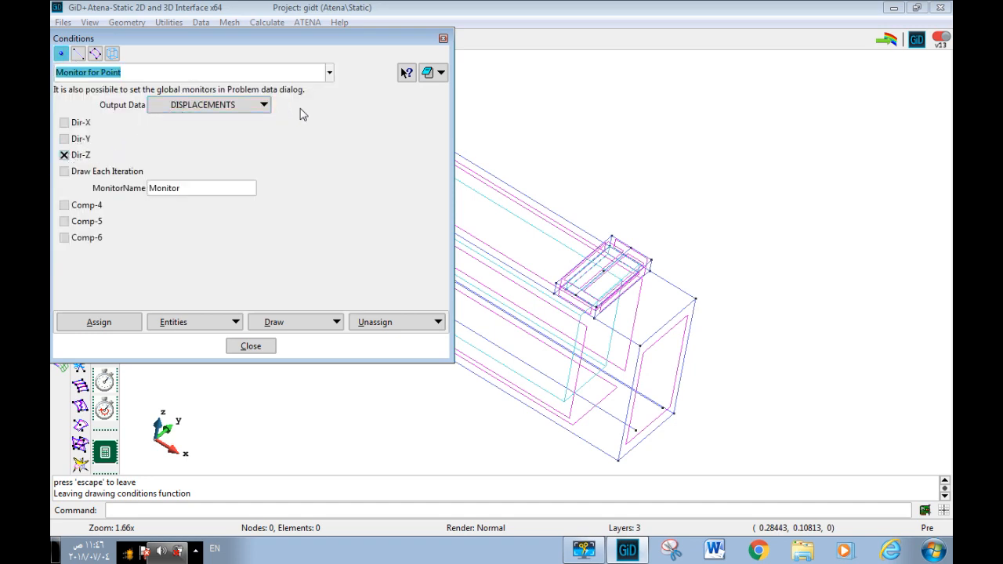
left_click_drag(210, 188, 143, 191)
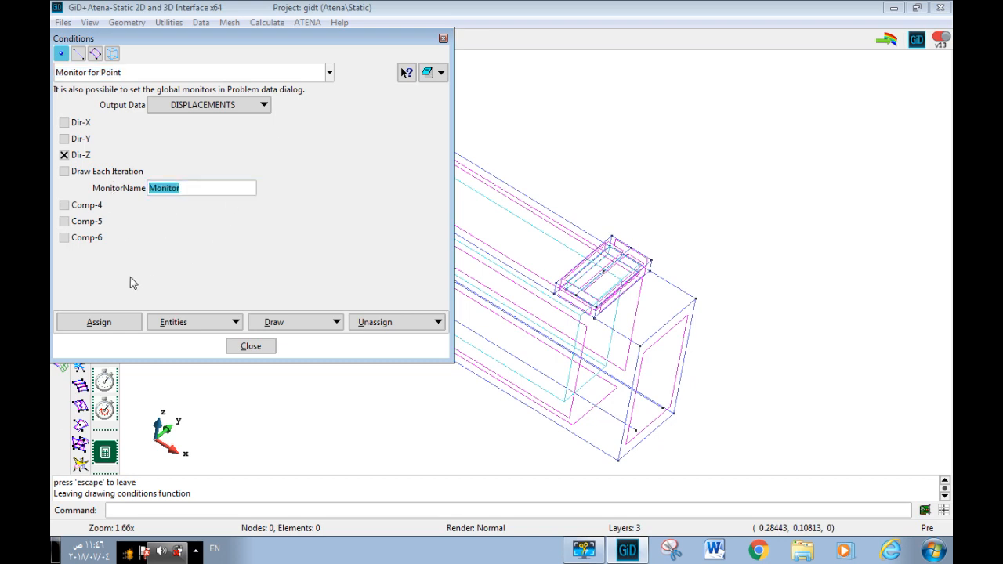
type("deflection")
Step: Assign the deflection monitor to the front bottom corner point of the beam's constrained end face and close the conditions
left_click(105, 323)
left_click(618, 459)
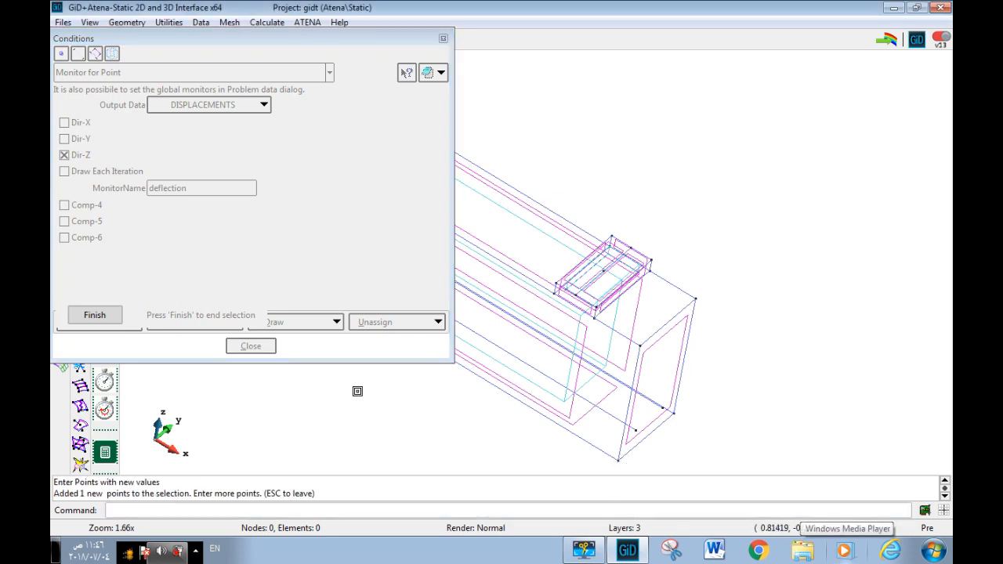
left_click(97, 315)
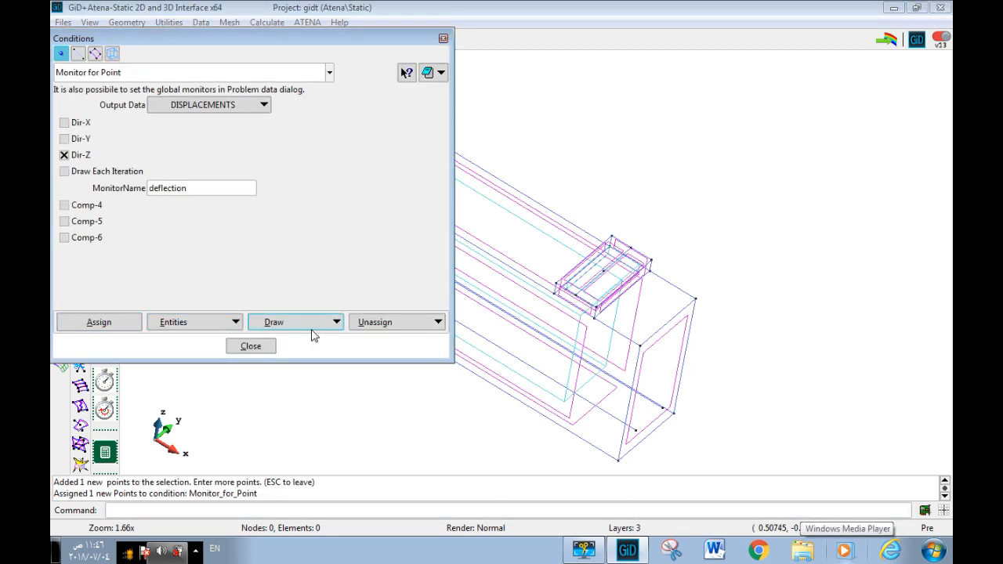
left_click(250, 346)
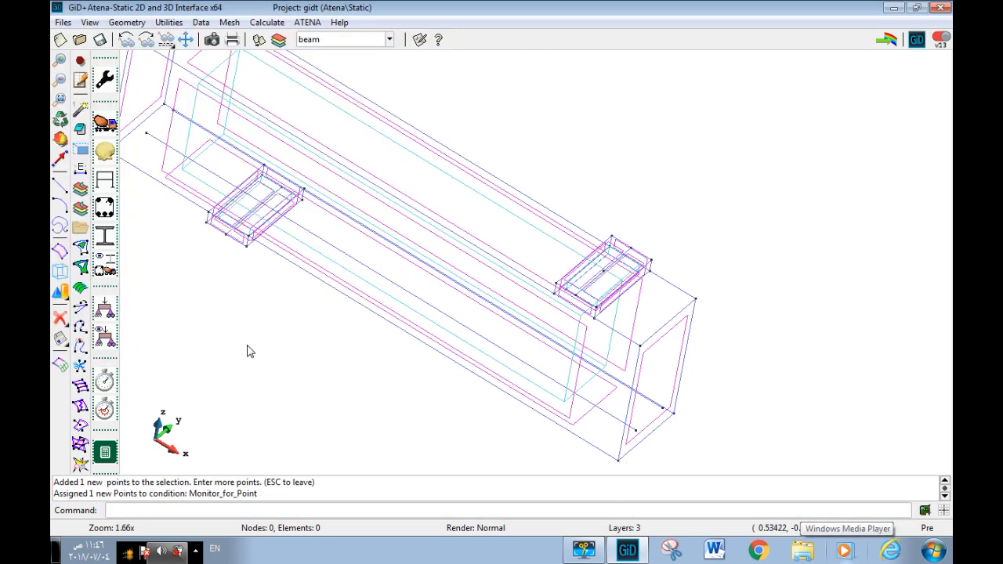
left_click(107, 343)
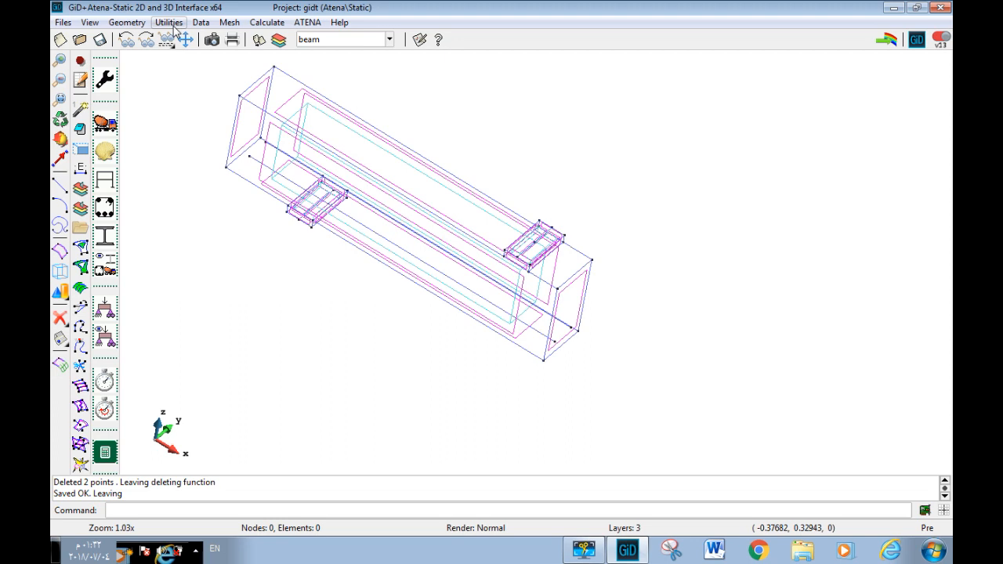
Step: Set the data of interval 1 to an interval multiplier of 40 and 50 load steps, and accept them
left_click(201, 22)
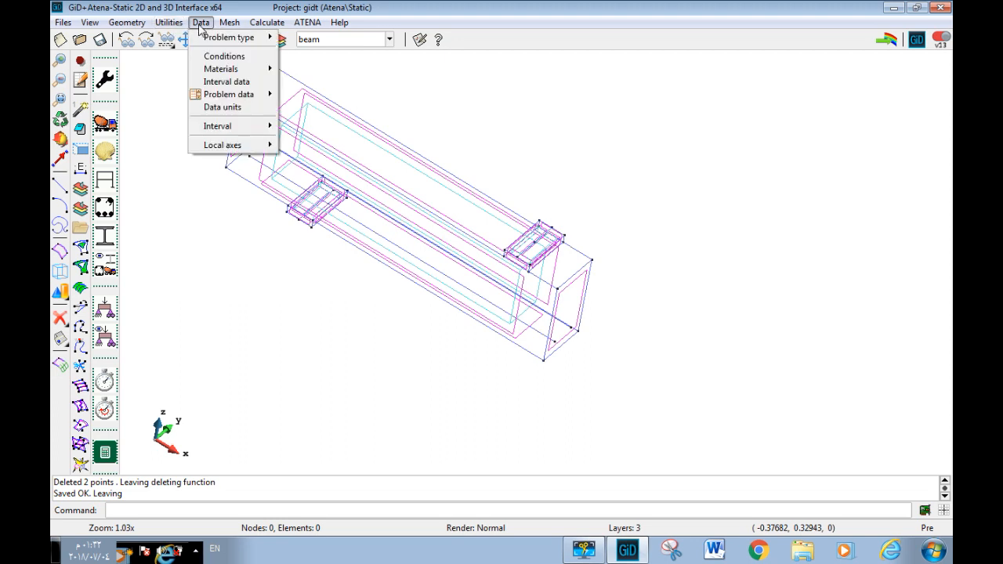
left_click(226, 82)
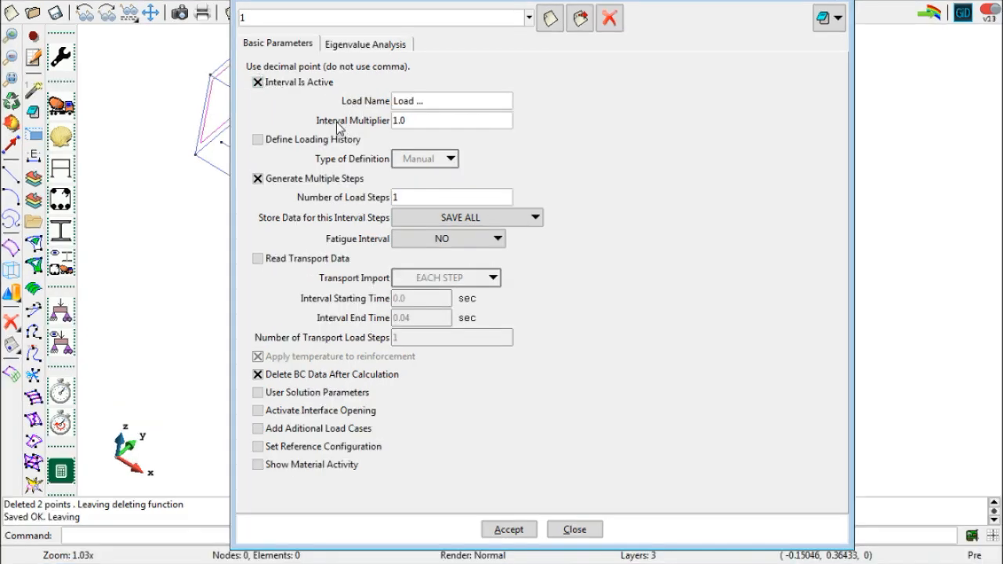
left_click(410, 120)
left_click_drag(416, 120, 386, 119)
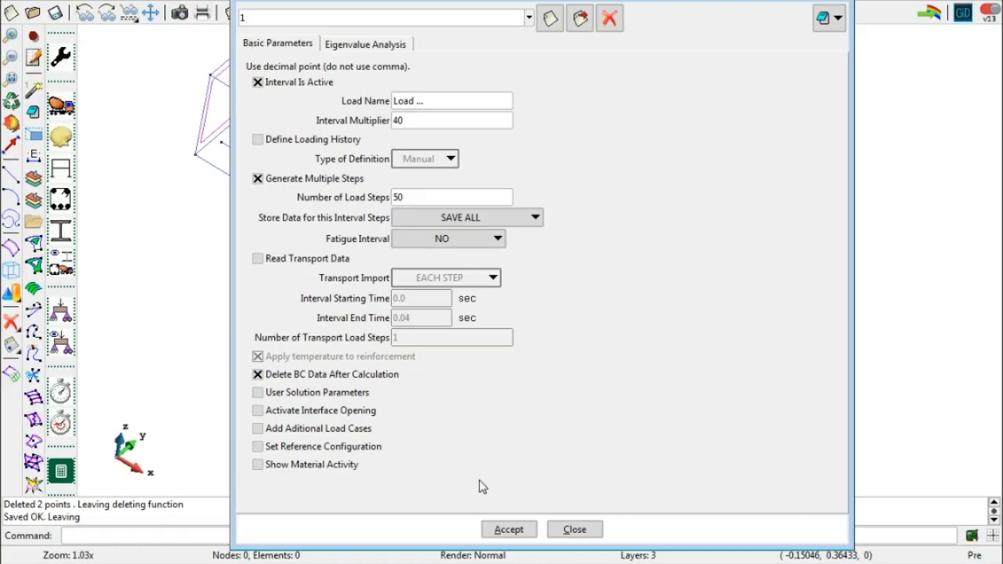
left_click(516, 530)
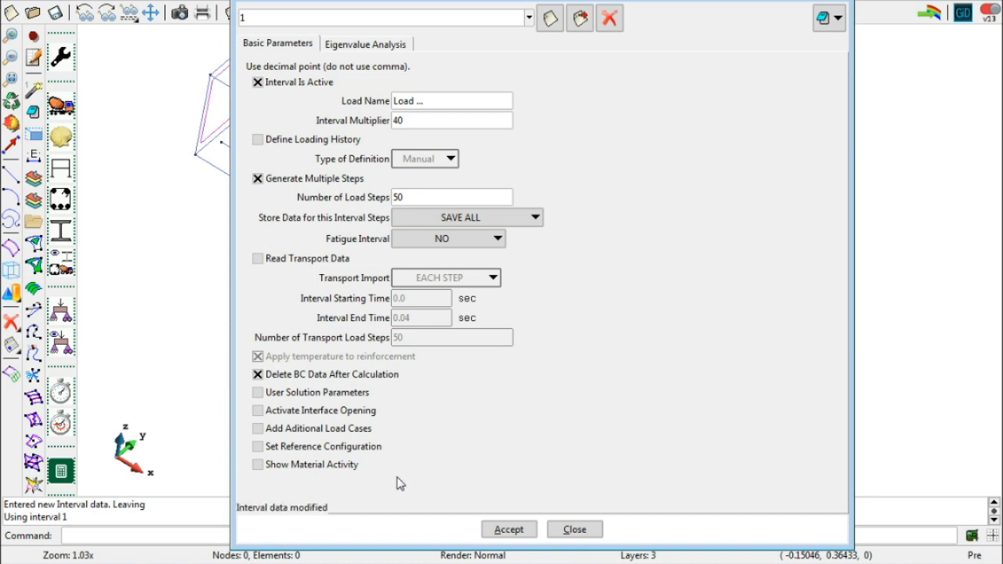
left_click(592, 529)
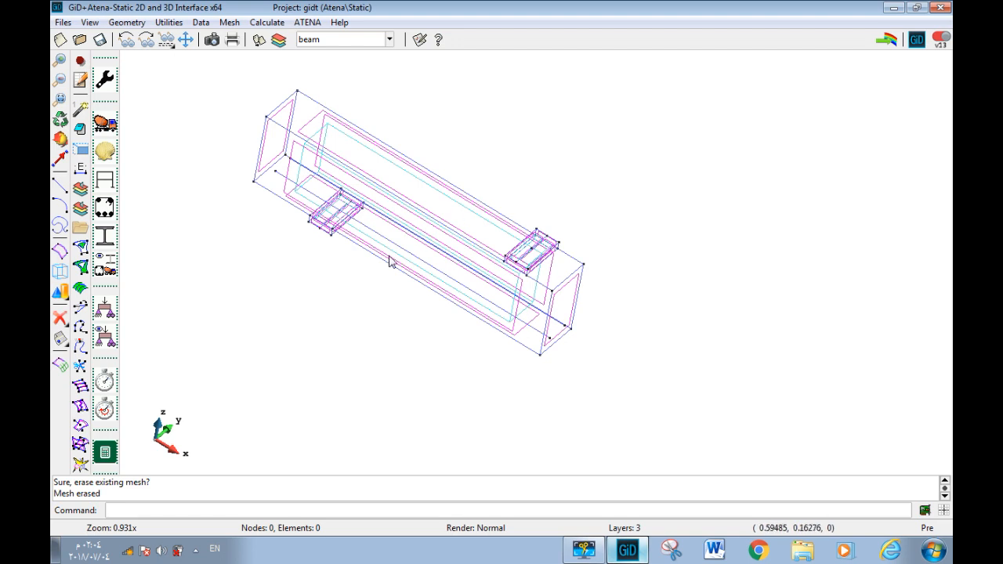
Step: Generate the beam's mesh with an element size of 0.065 and view it
left_click(236, 23)
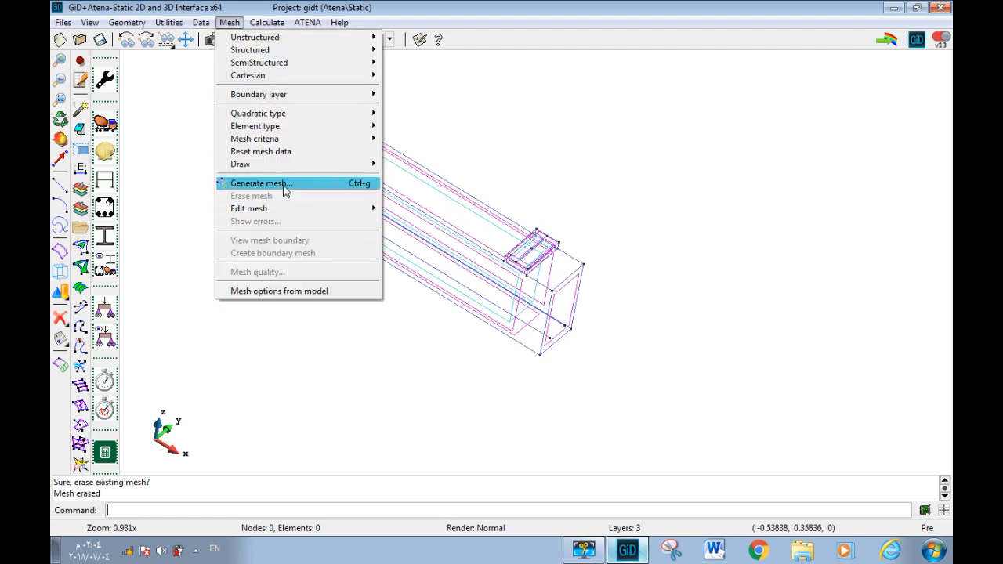
left_click(308, 372)
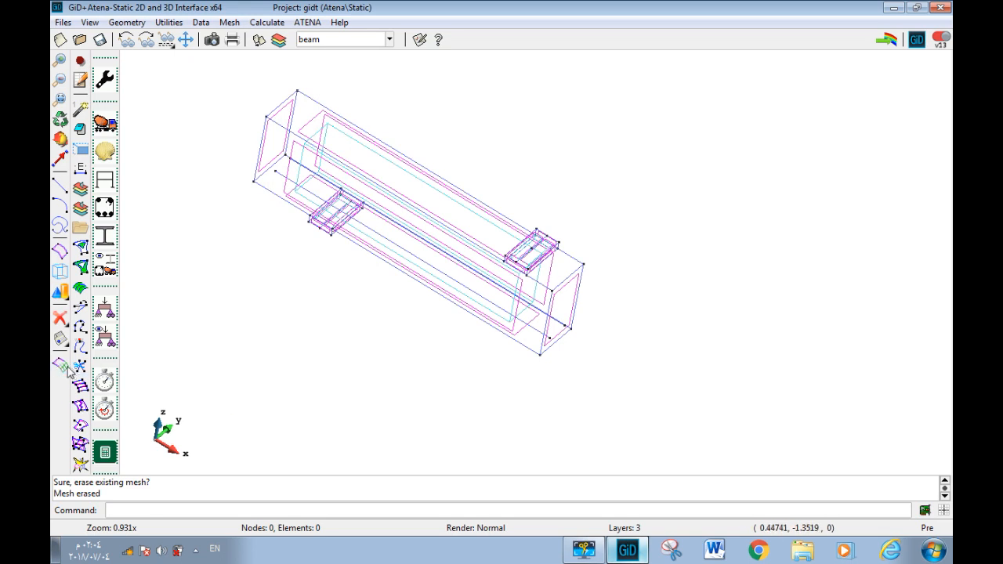
left_click(62, 364)
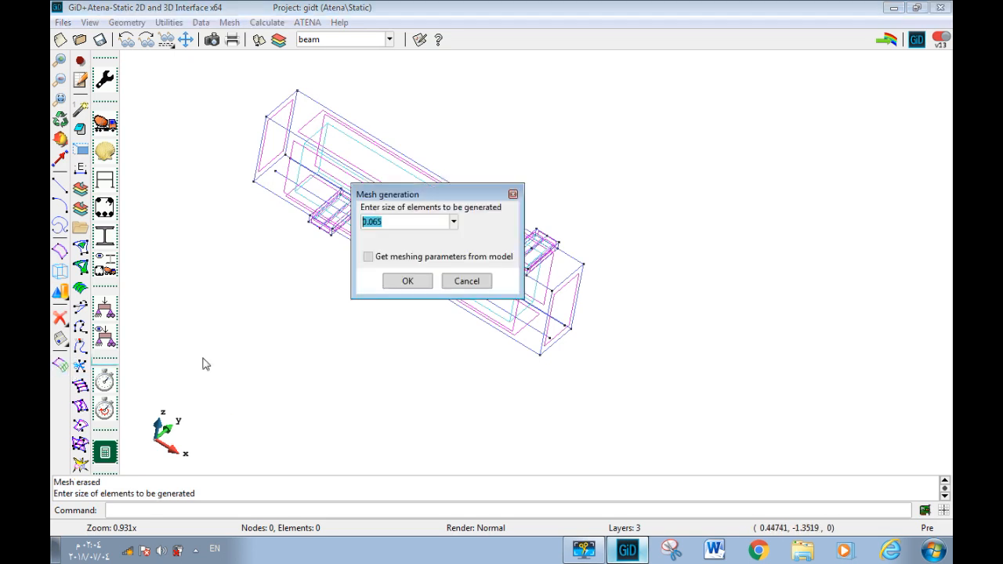
left_click(407, 282)
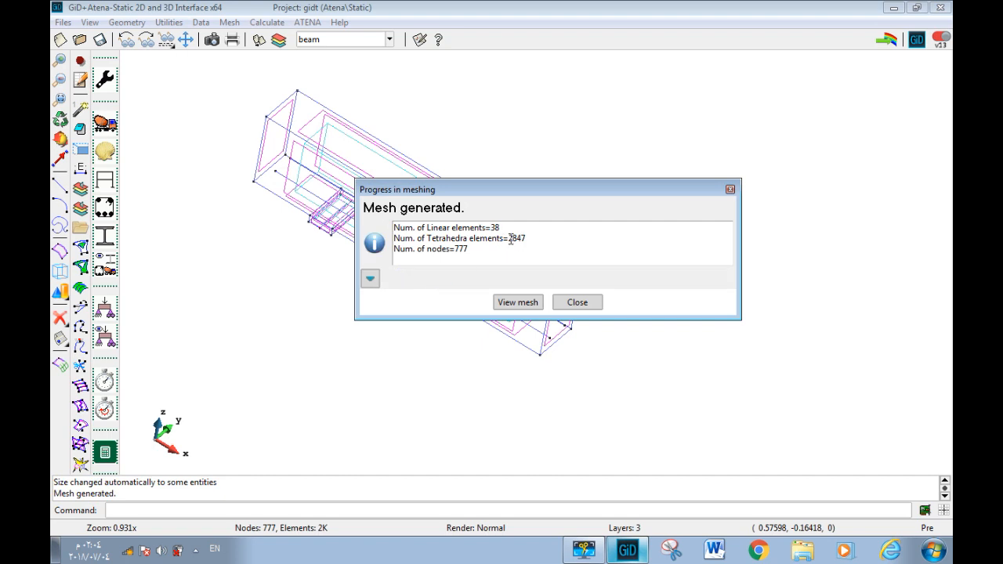
left_click(517, 303)
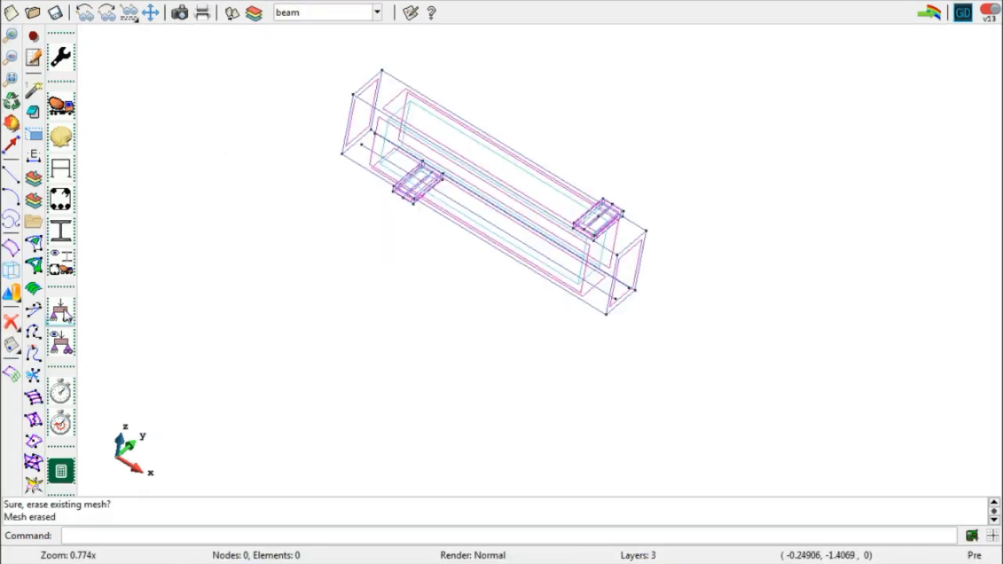
Step: Generate the mesh of the beam and its plates again, close the meshing report and display the mesh
left_click(11, 375)
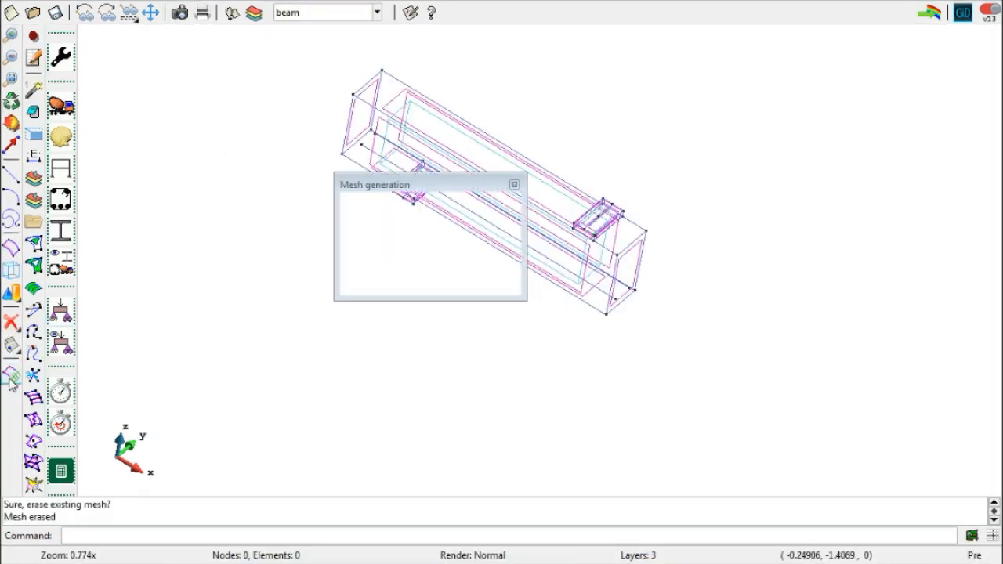
left_click(399, 282)
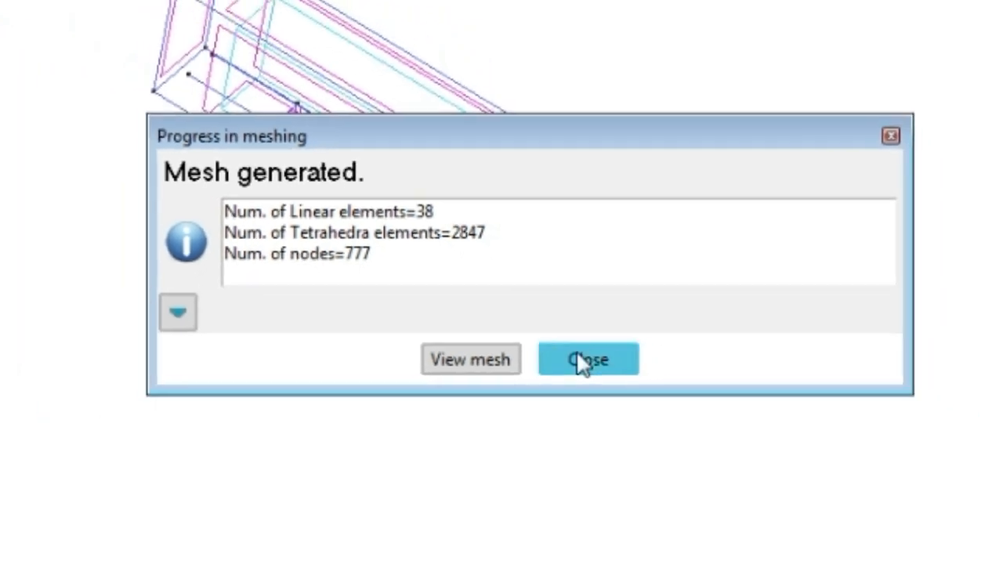
left_click(590, 392)
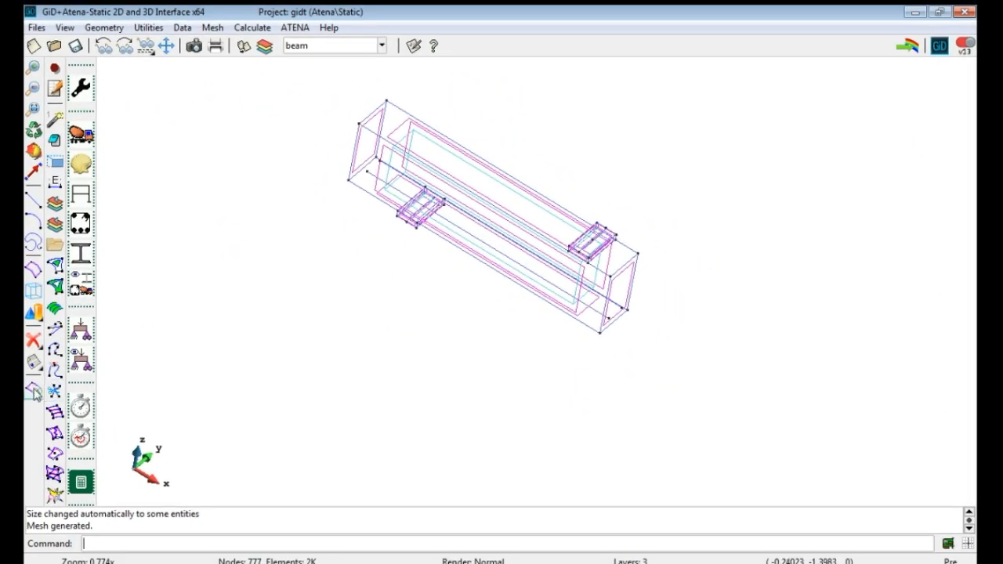
left_click(34, 391)
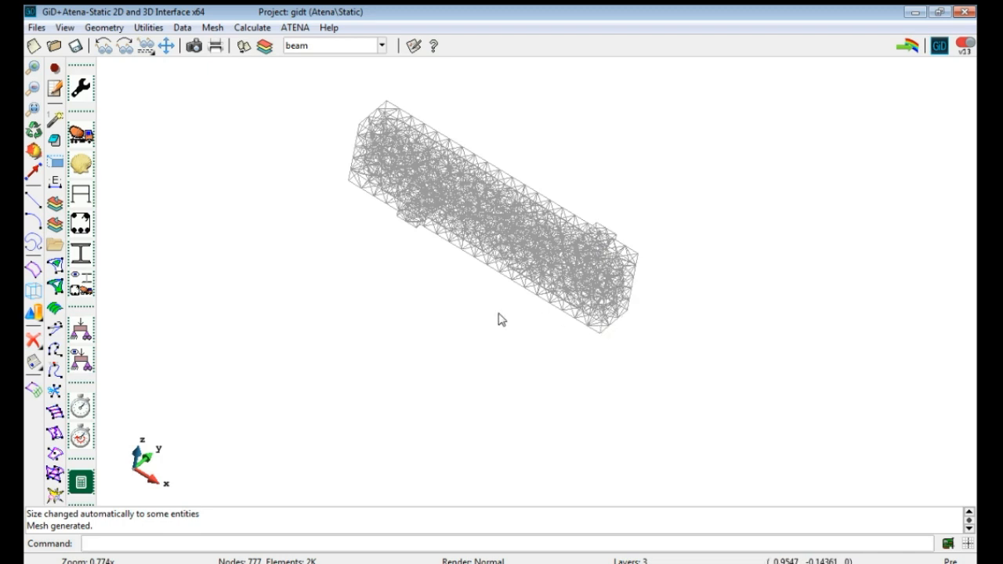
Step: Return to the geometry display and select the beam's volume for a structured mesh defined by number of cells
left_click(33, 391)
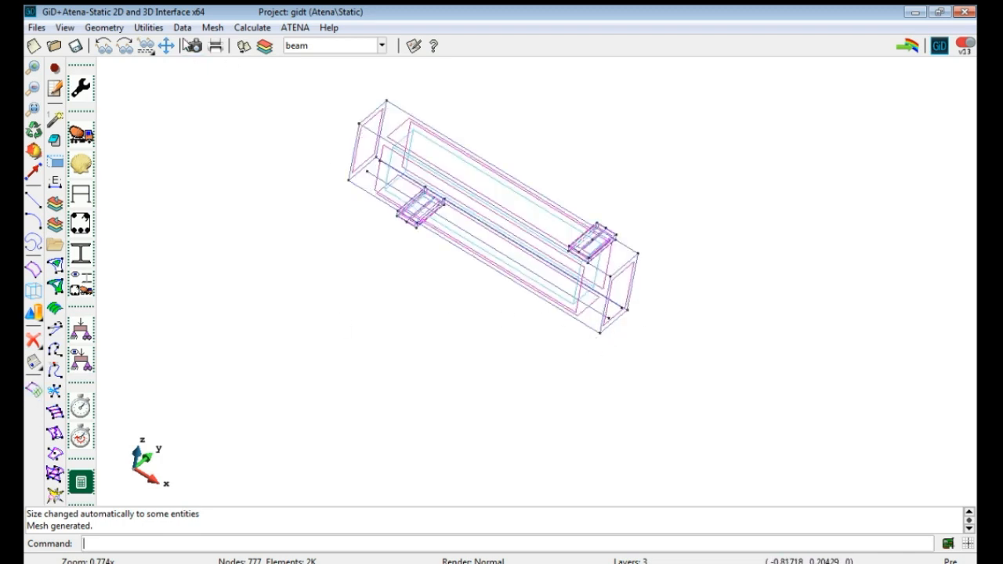
left_click(212, 27)
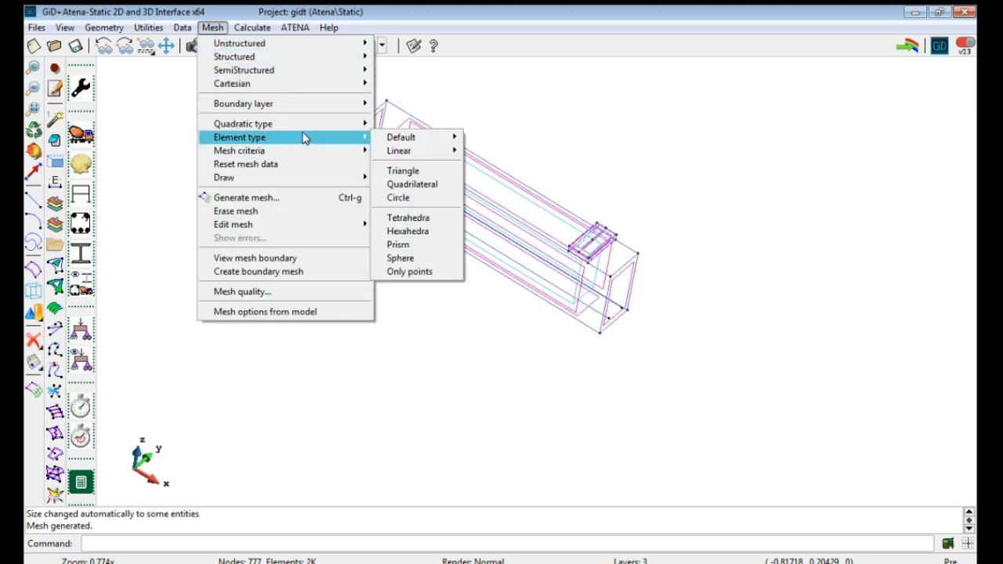
mouse_move(311, 62)
mouse_move(420, 94)
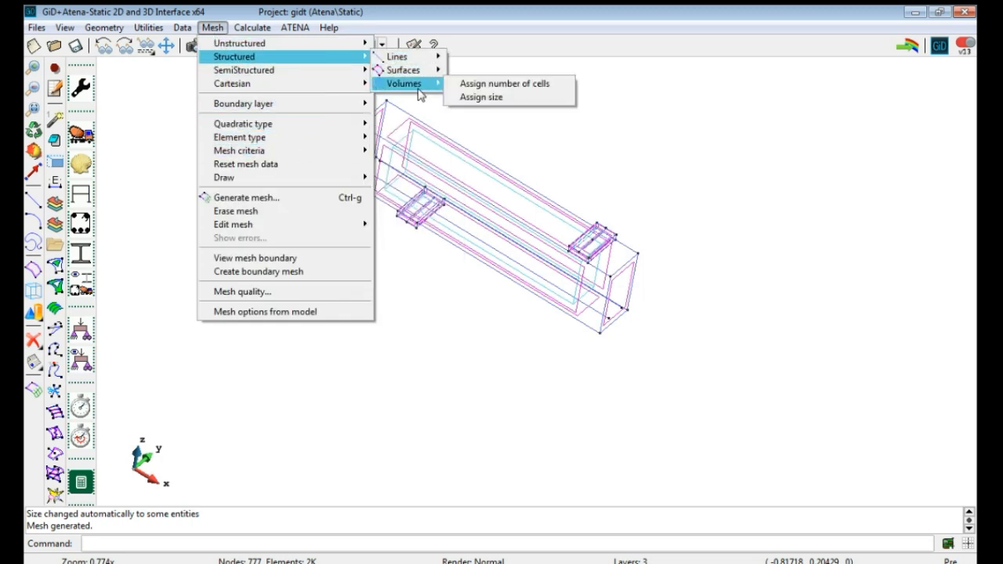
left_click(526, 88)
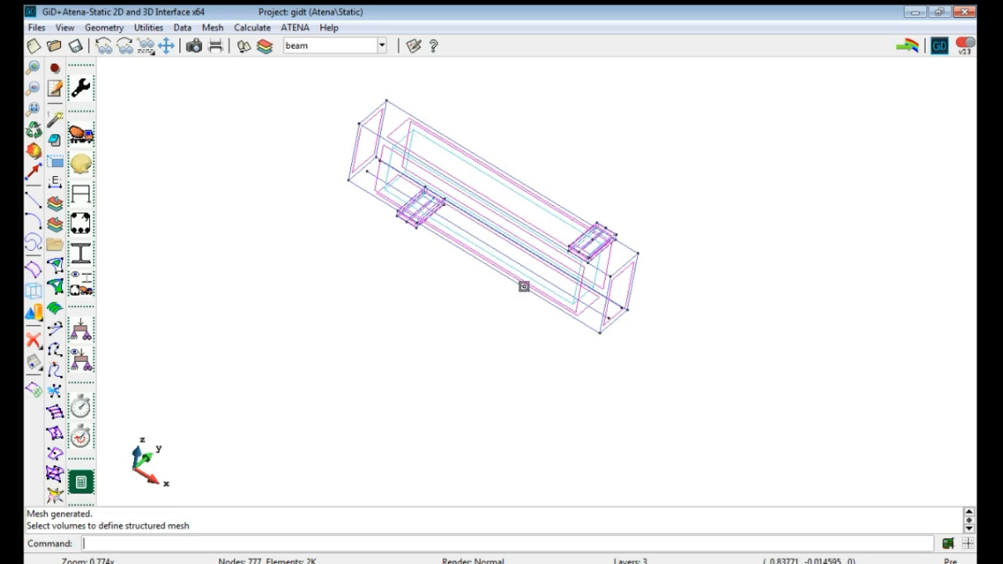
scroll(582, 293, "down", 2)
scroll(578, 300, "up", 8)
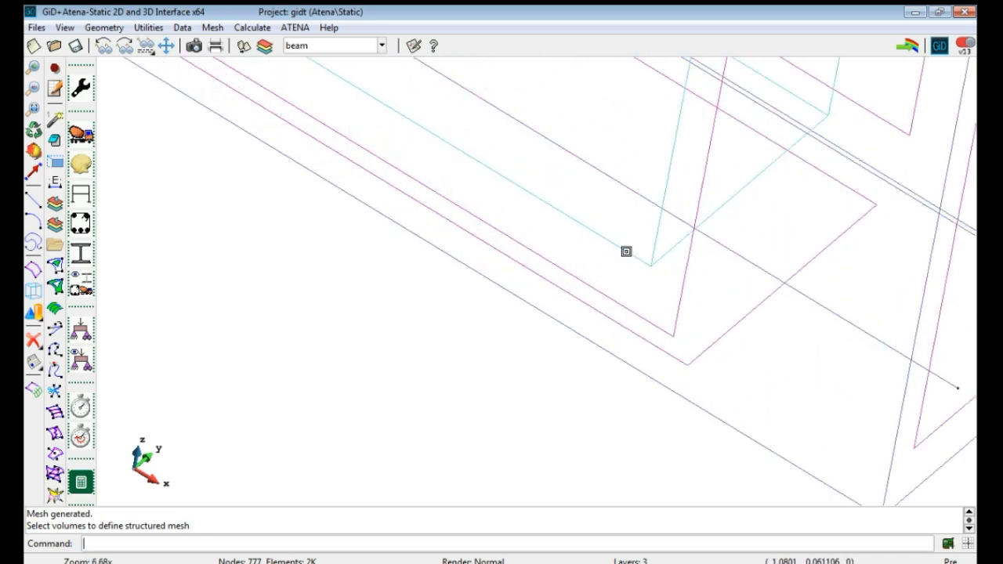
left_click(625, 250)
scroll(578, 271, "down", 2)
scroll(533, 310, "down", 6)
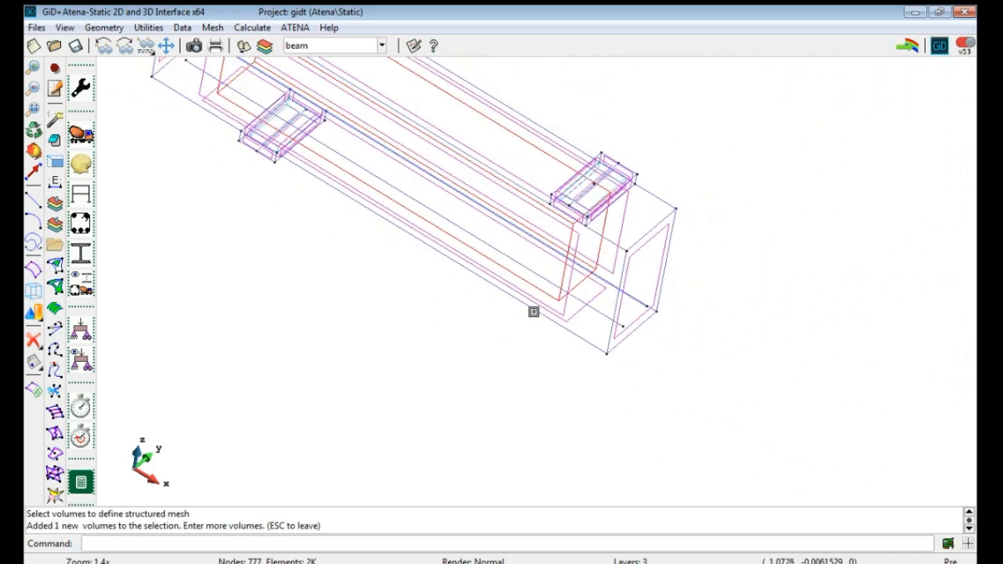
key("Escape")
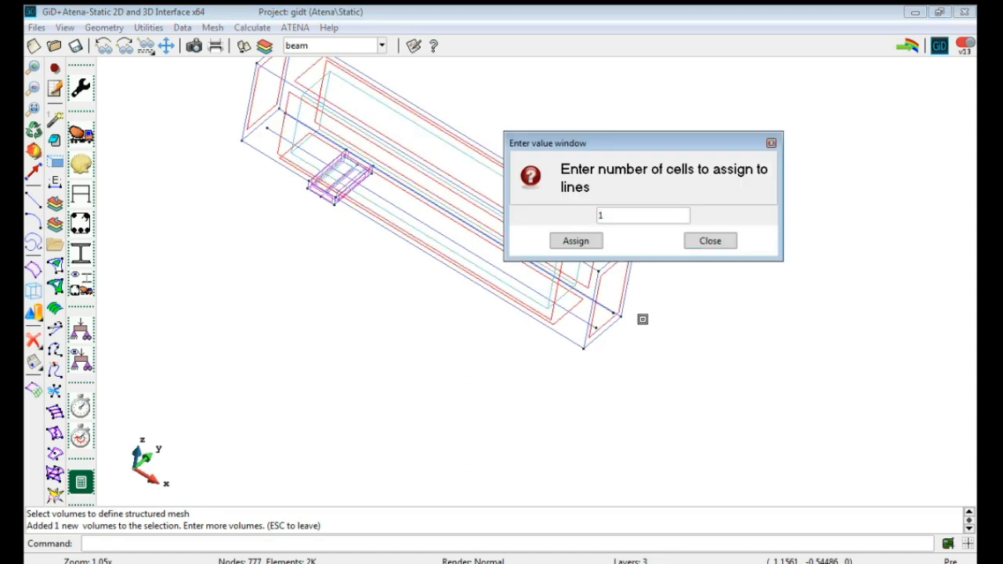
Step: Assign 16 structured mesh cells to the long edges of the beam
type("16")
left_click(578, 243)
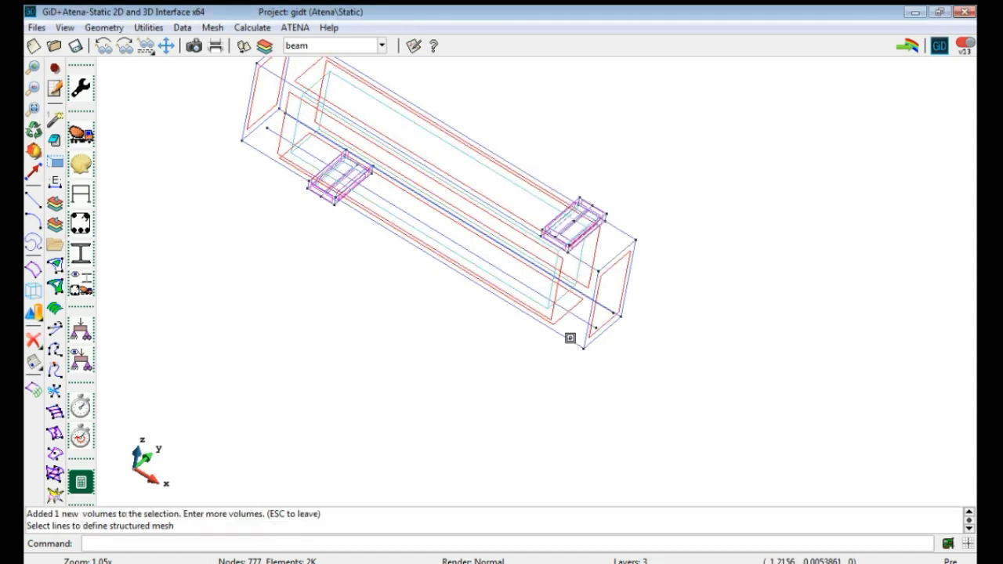
left_click(540, 359)
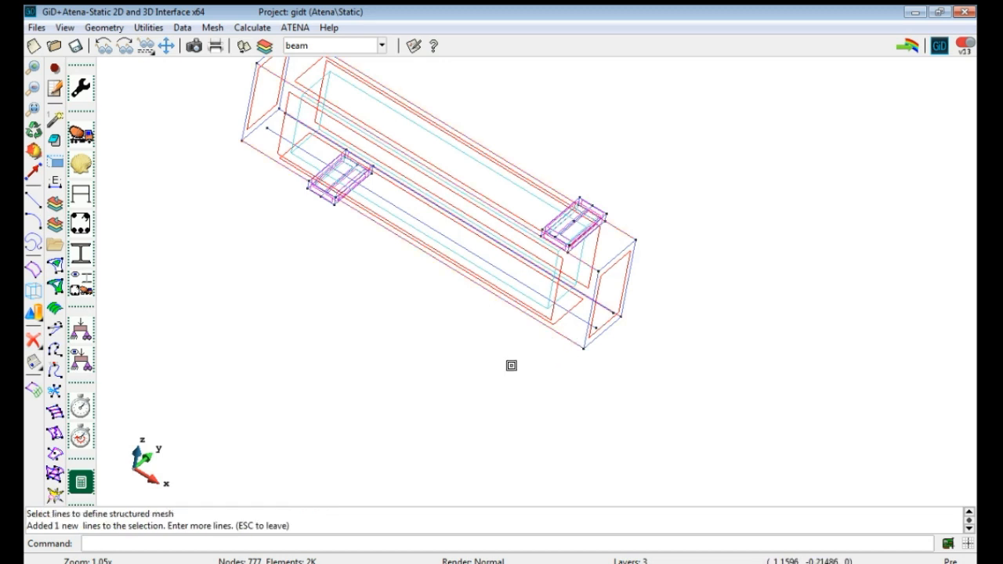
key("Escape")
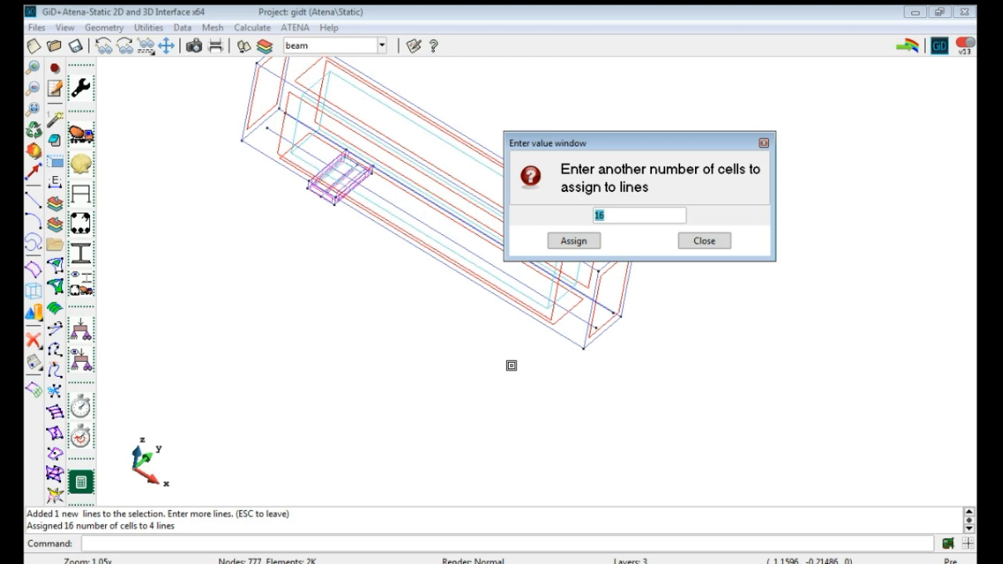
Step: Assign 5 structured mesh cells to the vertical edges of the beam
left_click(574, 241)
scroll(601, 331, "down", 3)
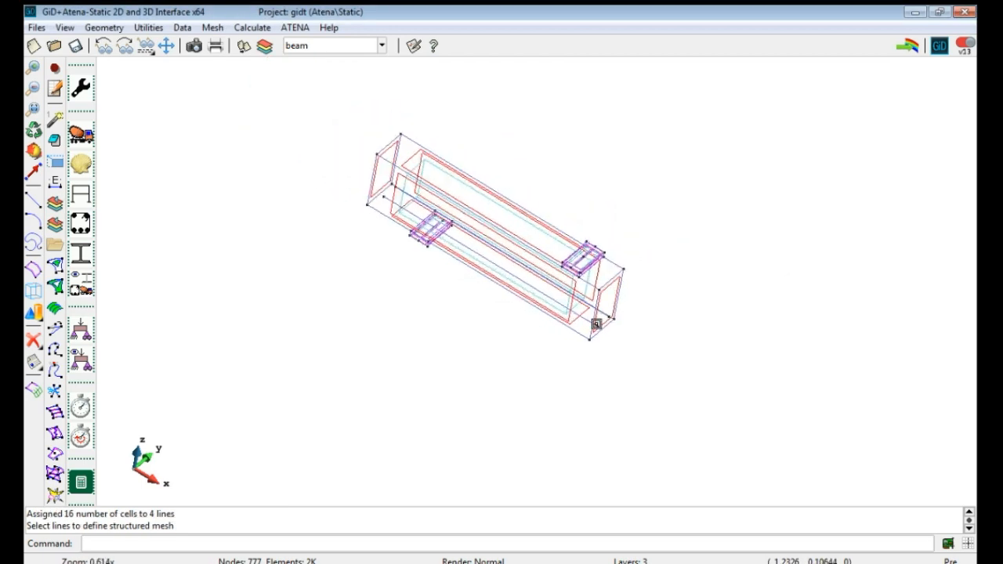
scroll(596, 322, "up", 8)
left_click(580, 297)
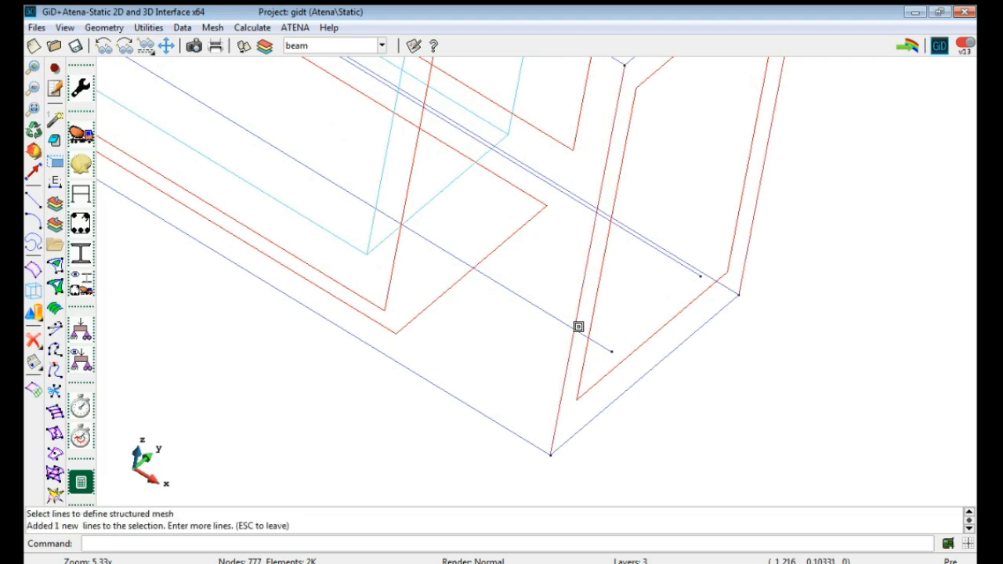
scroll(595, 332, "down", 2)
scroll(595, 332, "down", 2)
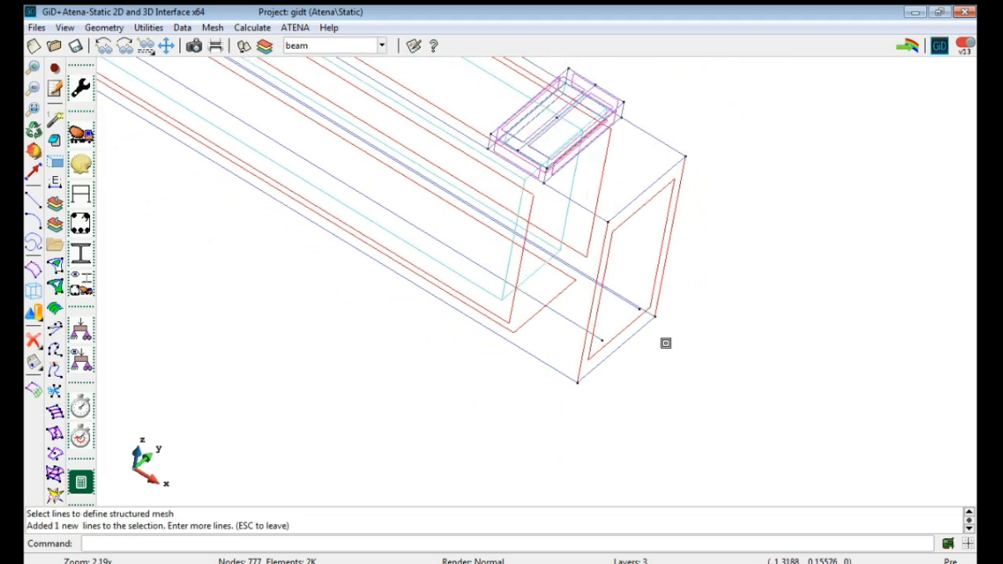
key("Escape")
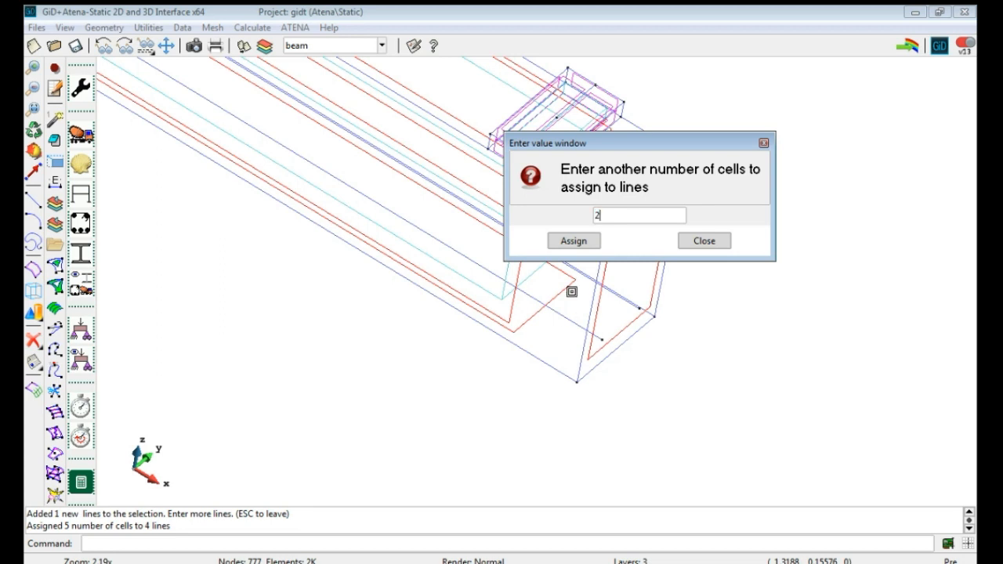
Step: Assign 2 structured mesh cells to the beam's edges across its width and finish the structured size assignment
left_click(587, 244)
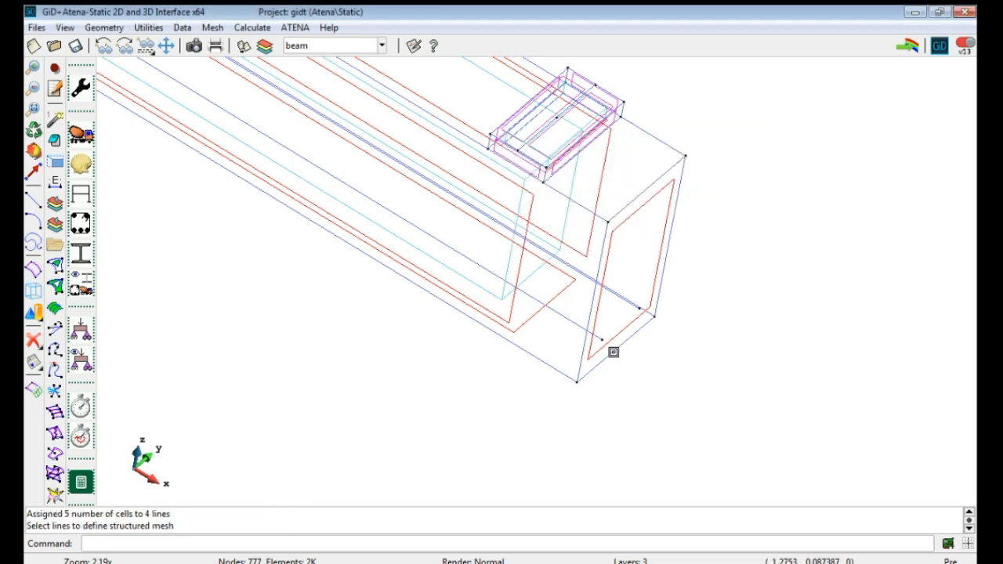
left_click(614, 352)
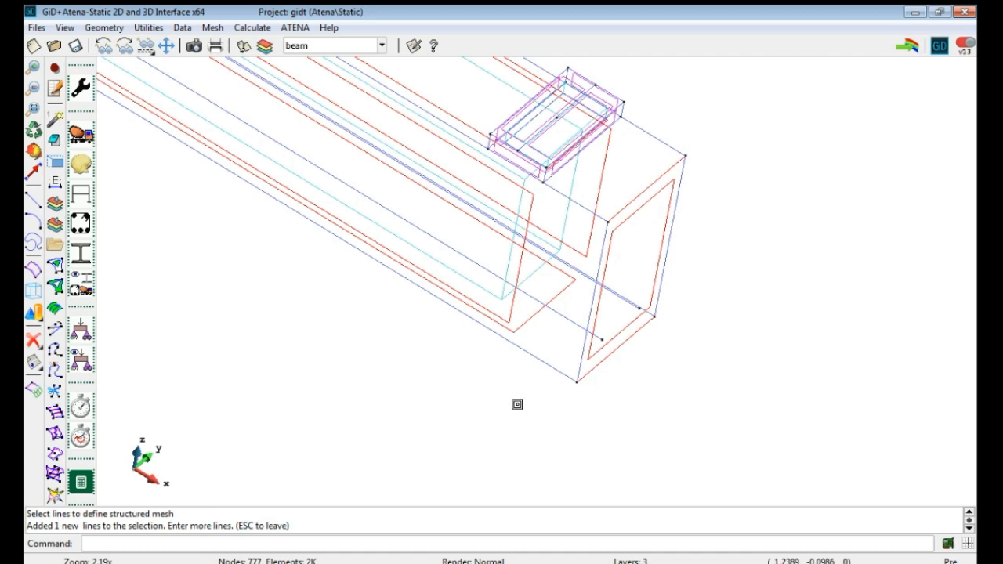
key("Escape")
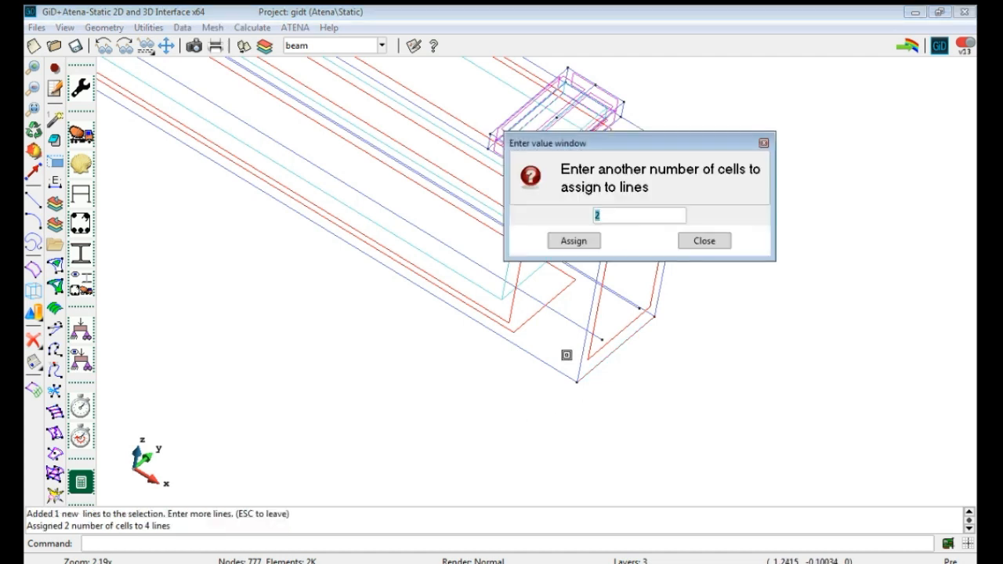
left_click(703, 240)
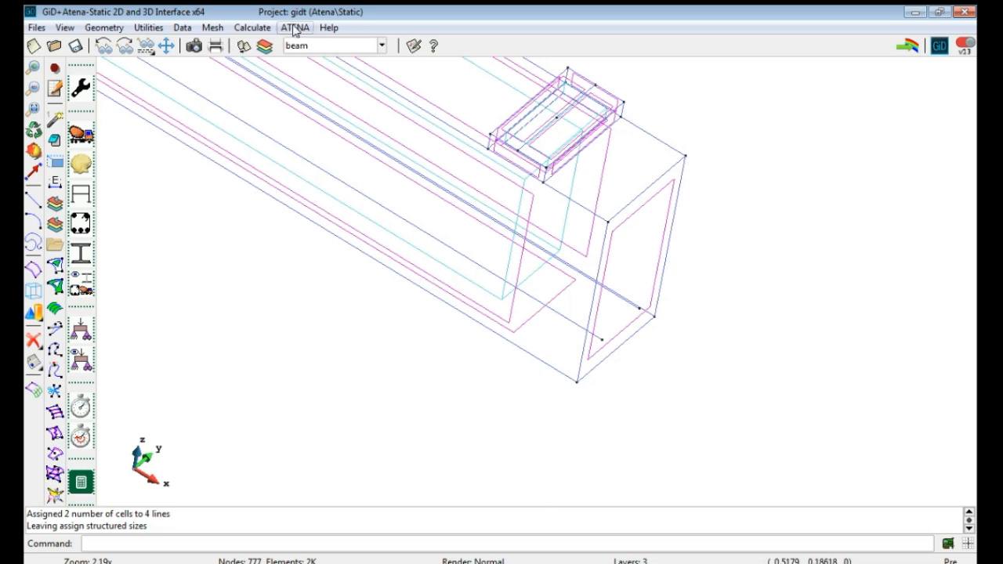
Step: Assign the hexahedra element type to the beam's volume
left_click(212, 28)
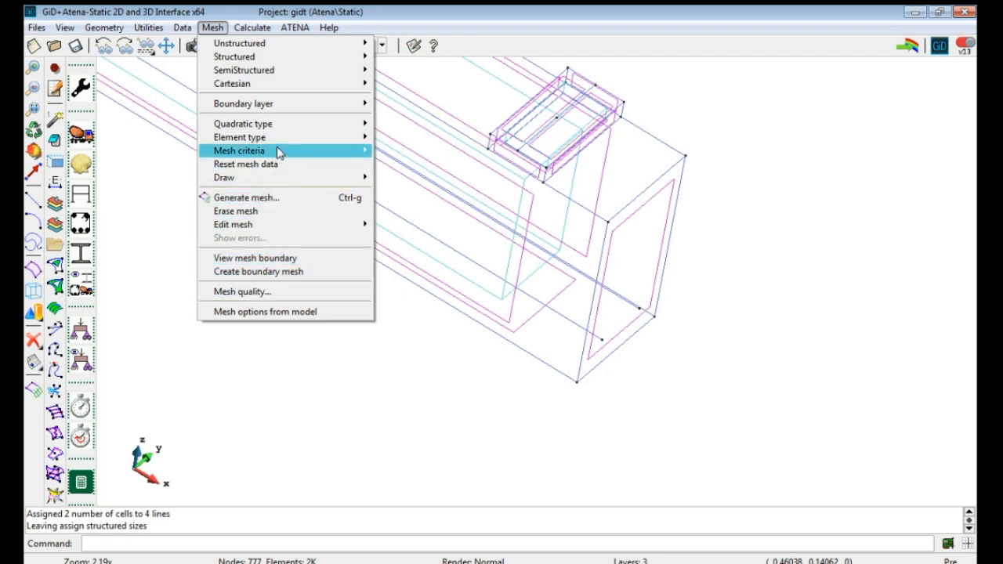
mouse_move(279, 141)
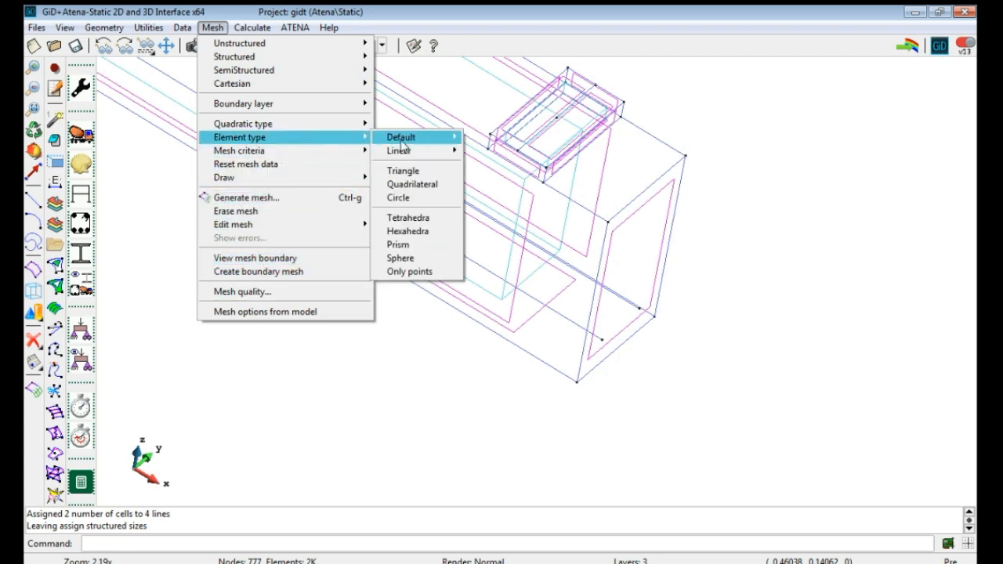
left_click(407, 231)
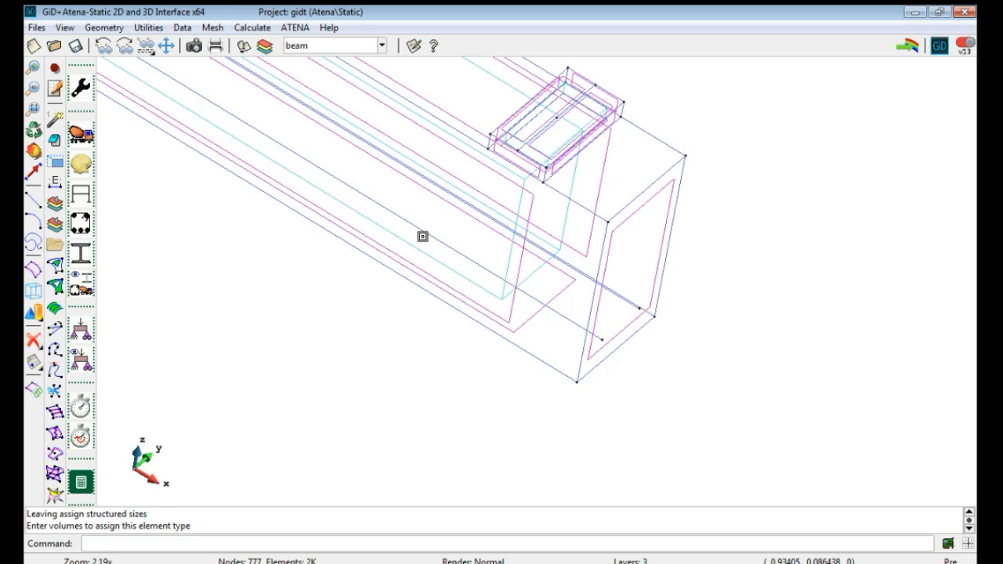
scroll(548, 269, "up", 2)
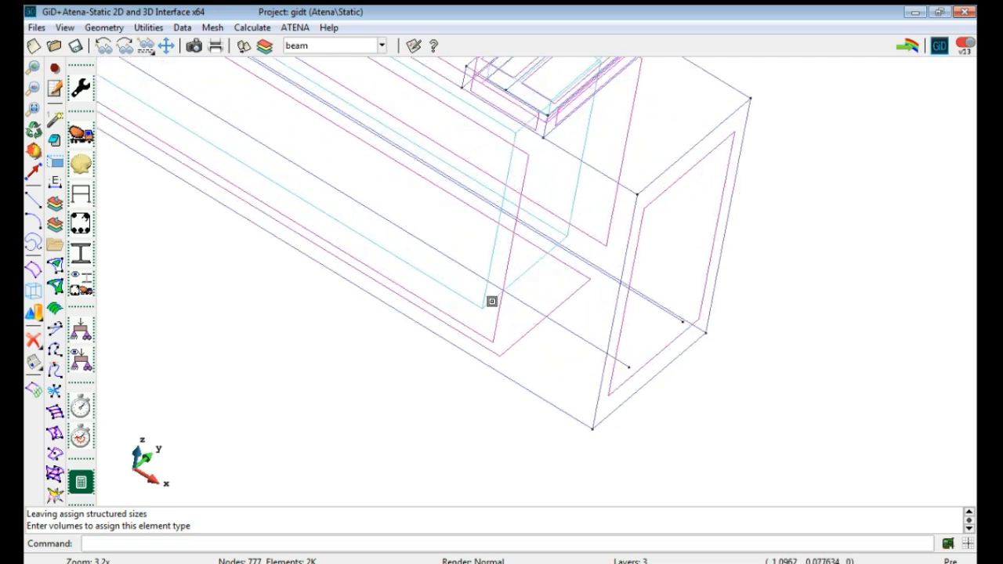
left_click(485, 303)
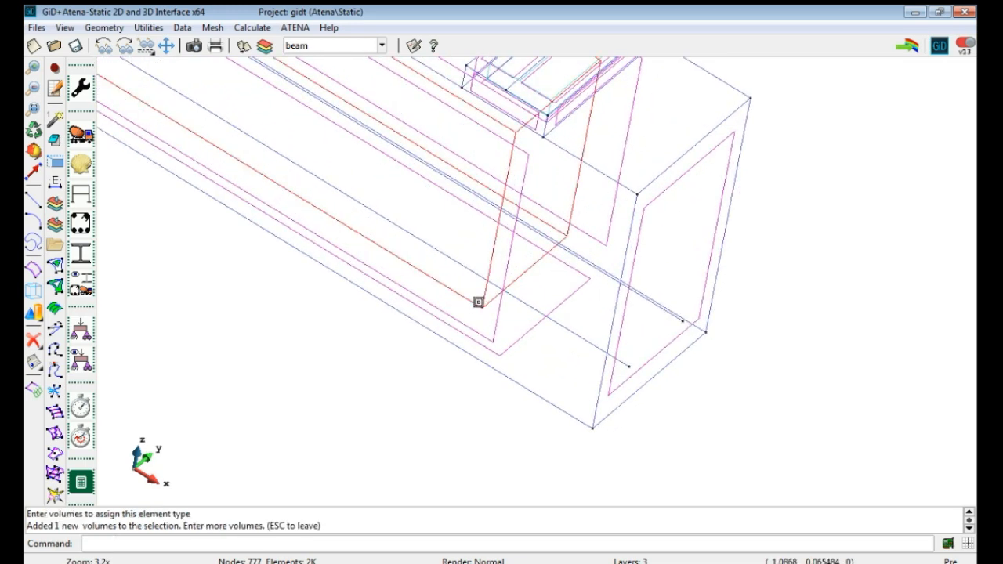
key("Escape")
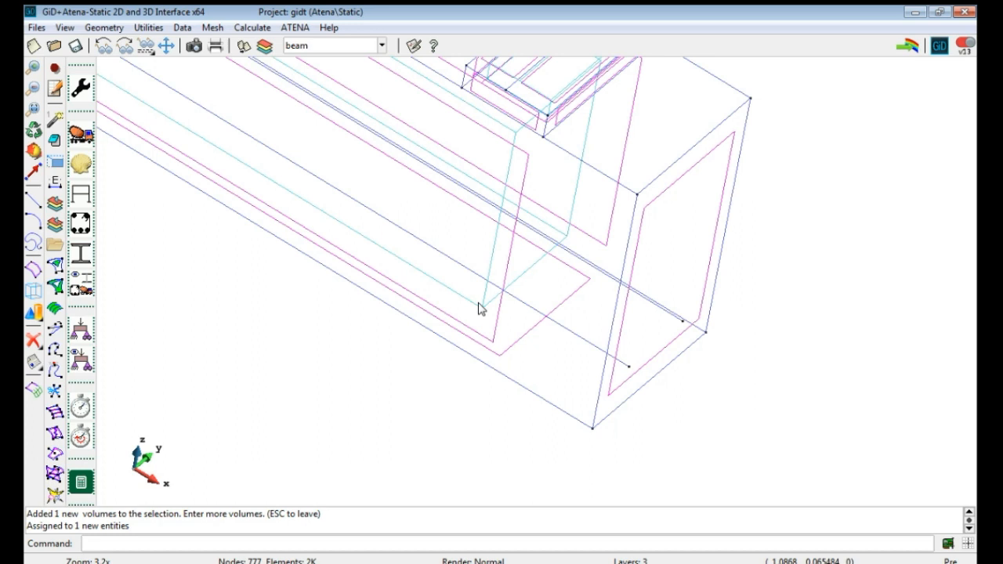
Step: Assign 1 structured mesh cell to each of the two longitudinal reinforcement lines inside the beam and close the assignment
scroll(480, 308, "up", 1)
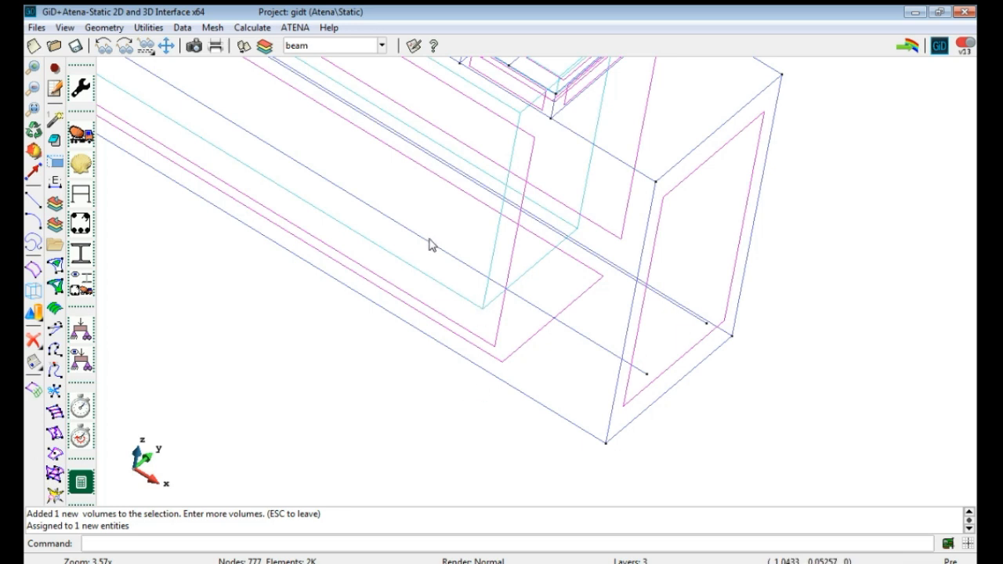
left_click(215, 29)
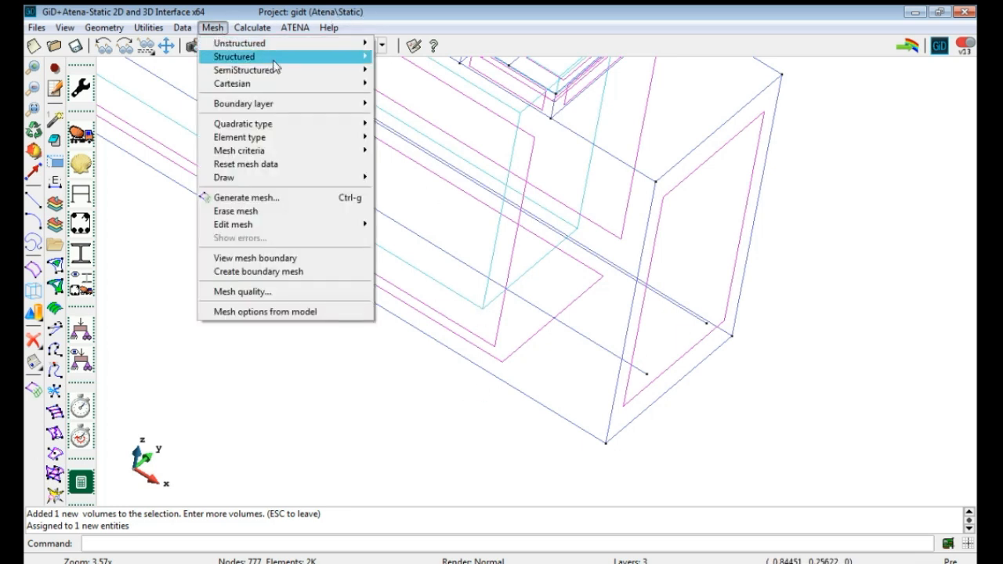
mouse_move(275, 58)
mouse_move(424, 57)
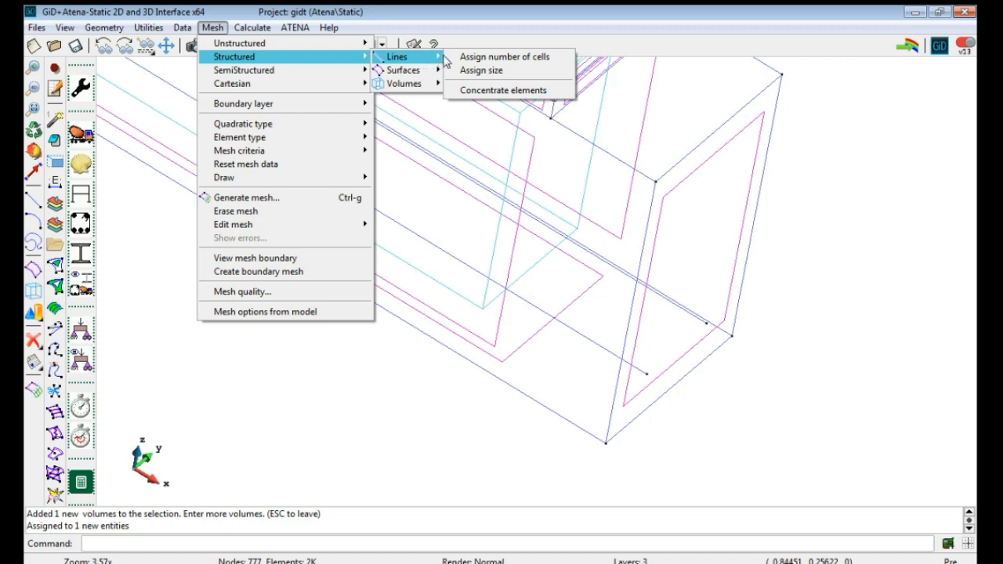
left_click(542, 60)
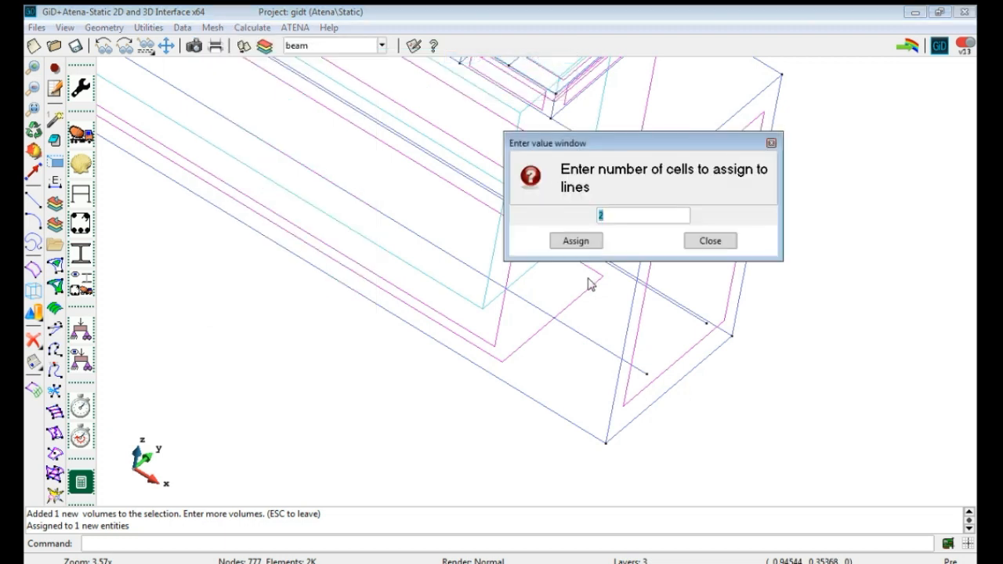
left_click(579, 241)
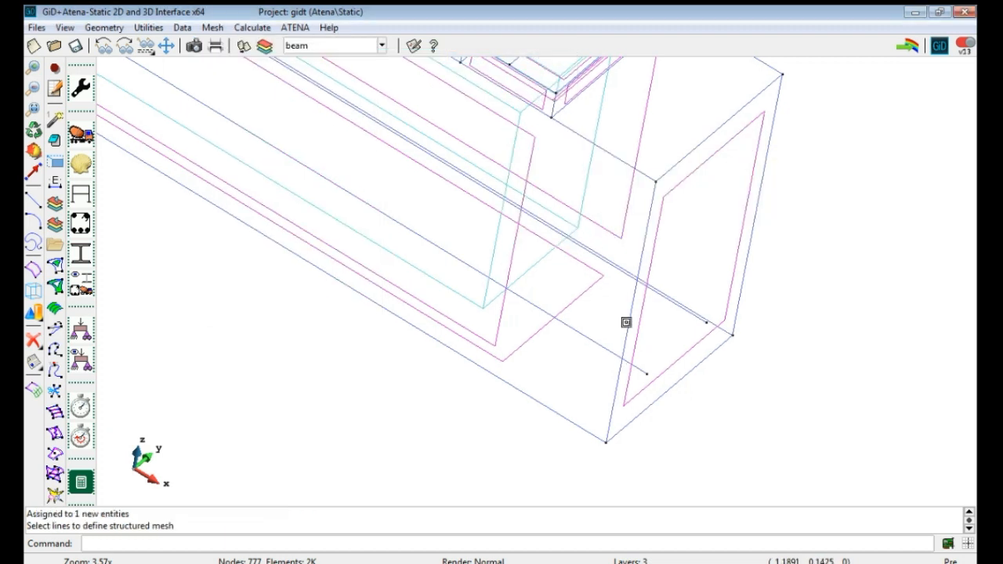
scroll(686, 321, "down", 1)
scroll(689, 315, "up", 20)
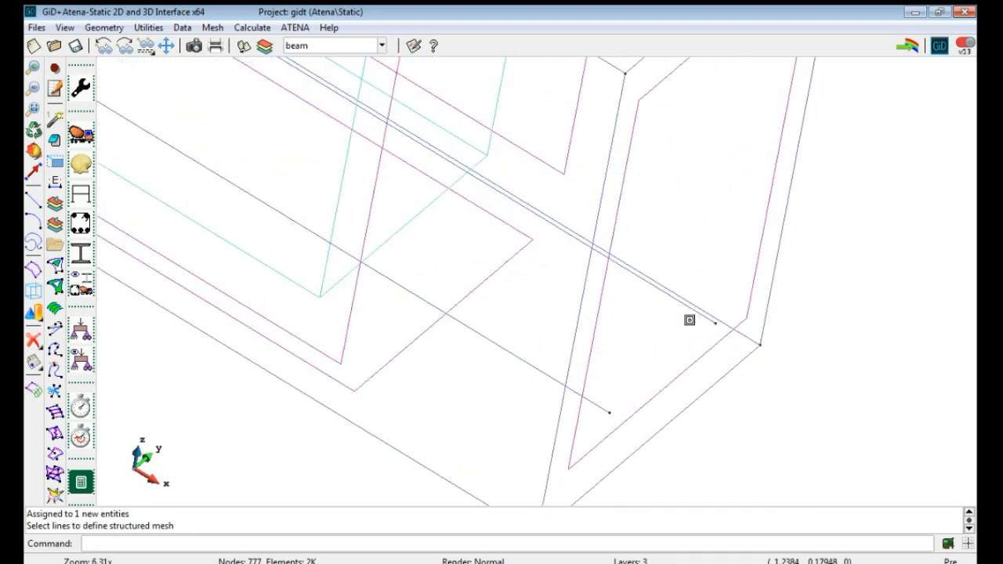
left_click_drag(697, 277, 669, 309)
scroll(586, 341, "down", 18)
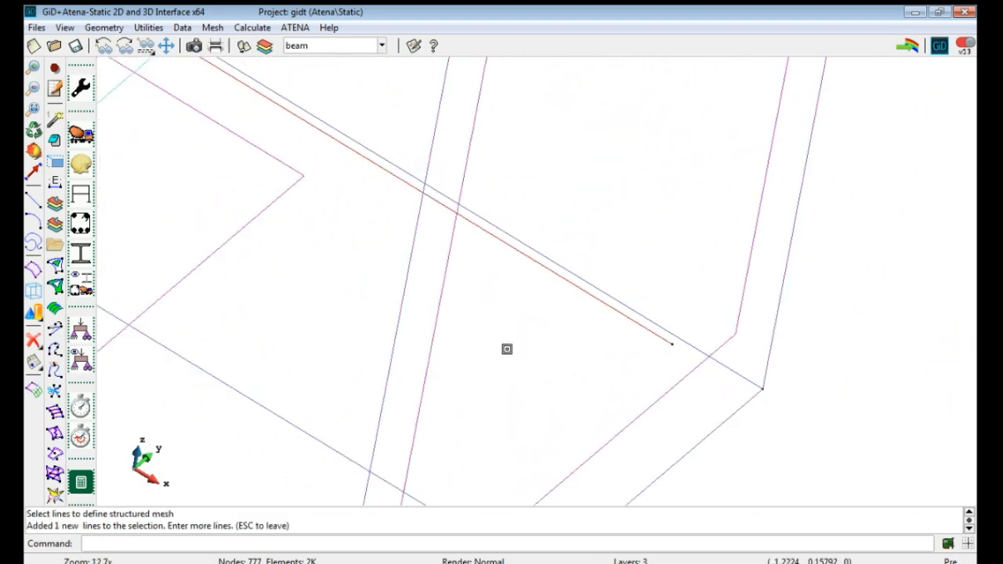
left_click_drag(391, 351, 345, 427)
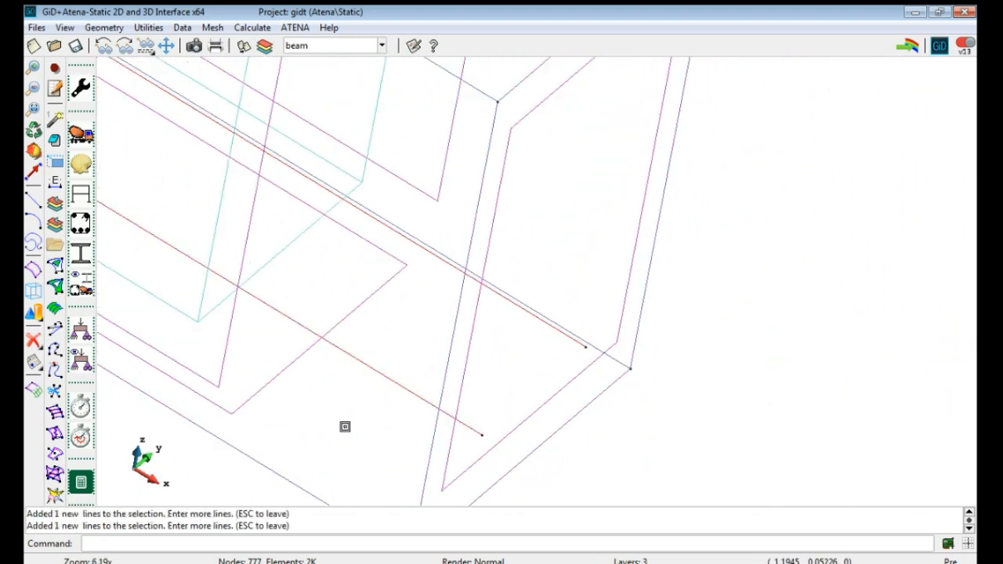
key("Escape")
left_click(705, 241)
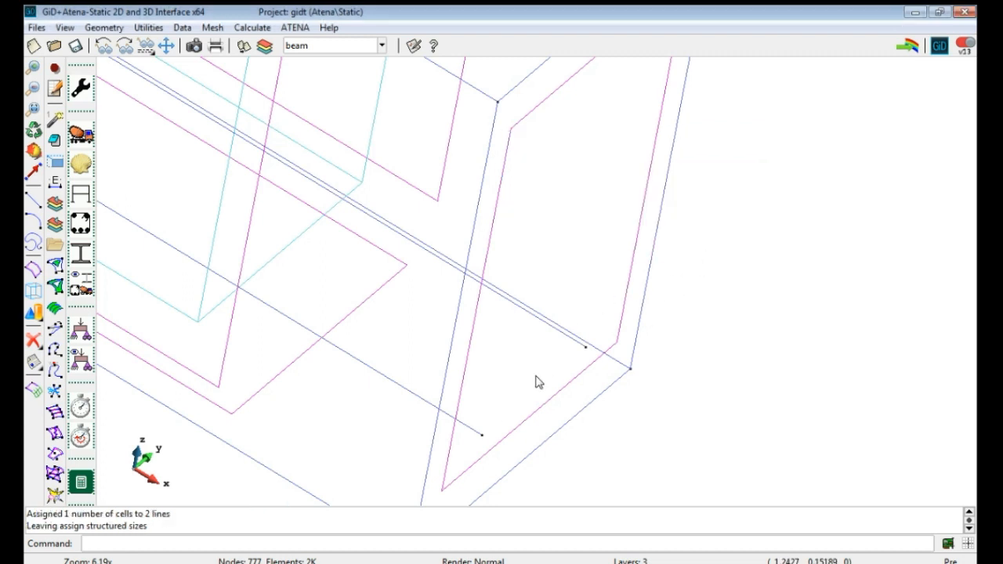
Step: Regenerate the mesh with an element size of 0.065, erasing the old mesh, and display the new mesh
key("ctrl+g")
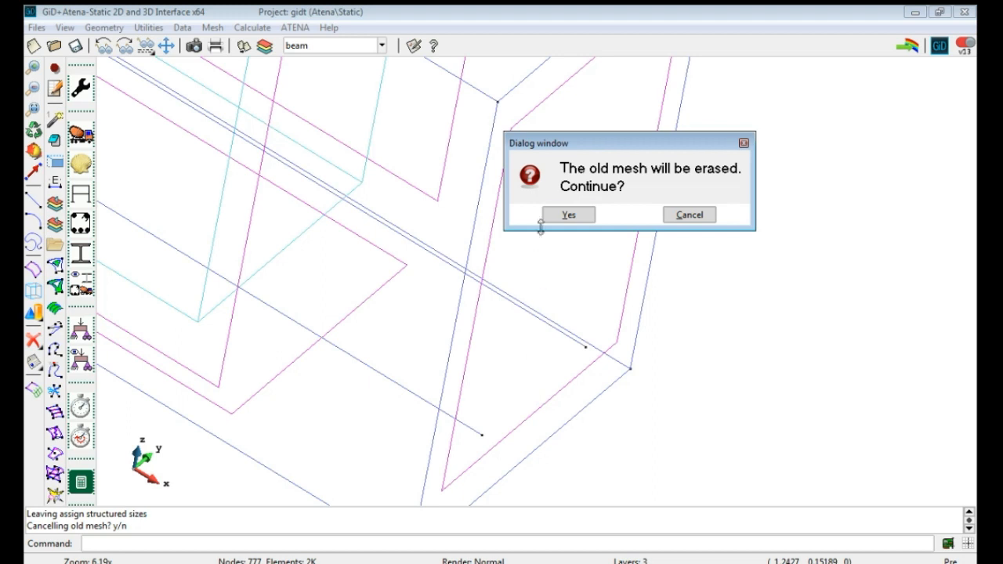
left_click(567, 215)
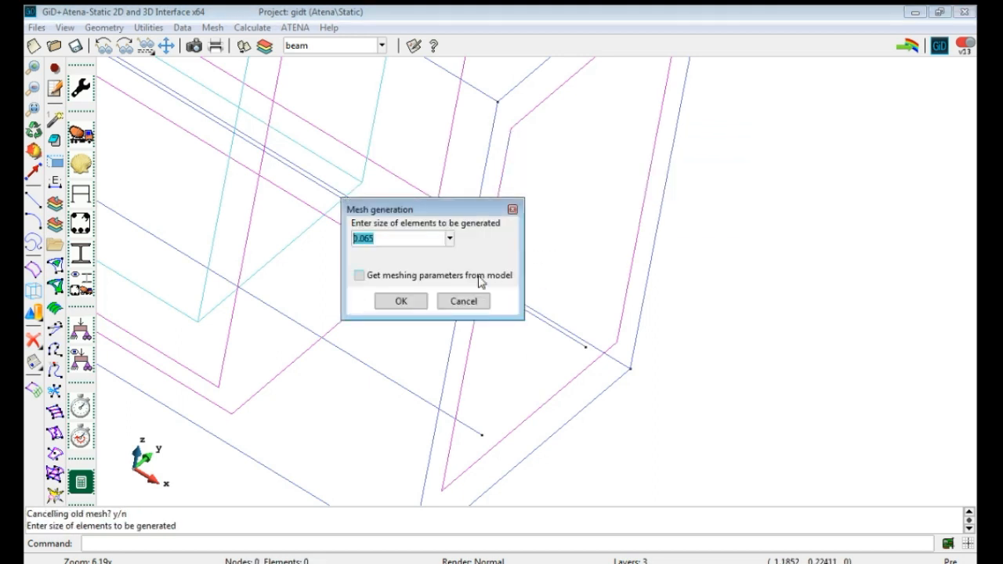
left_click(415, 302)
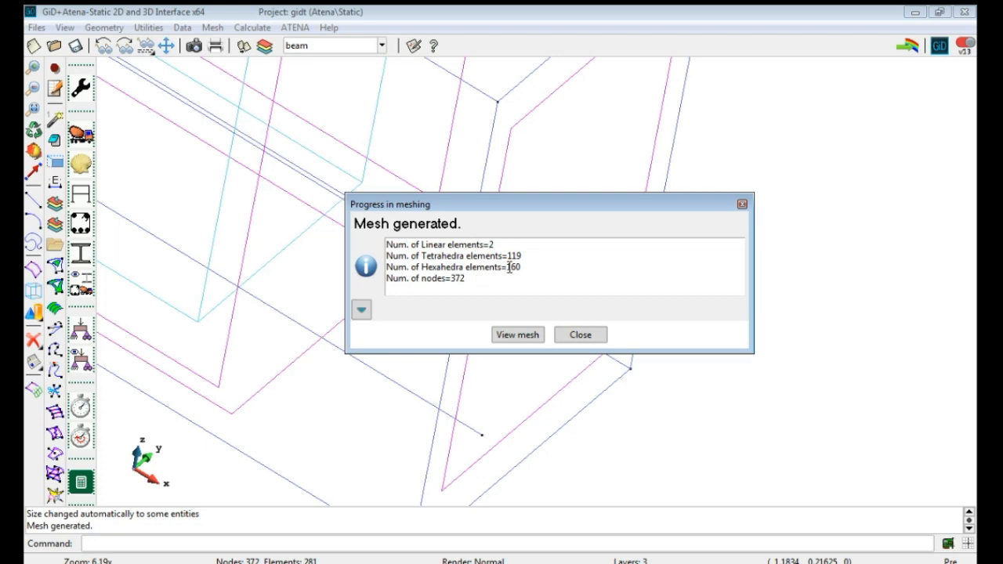
left_click(518, 334)
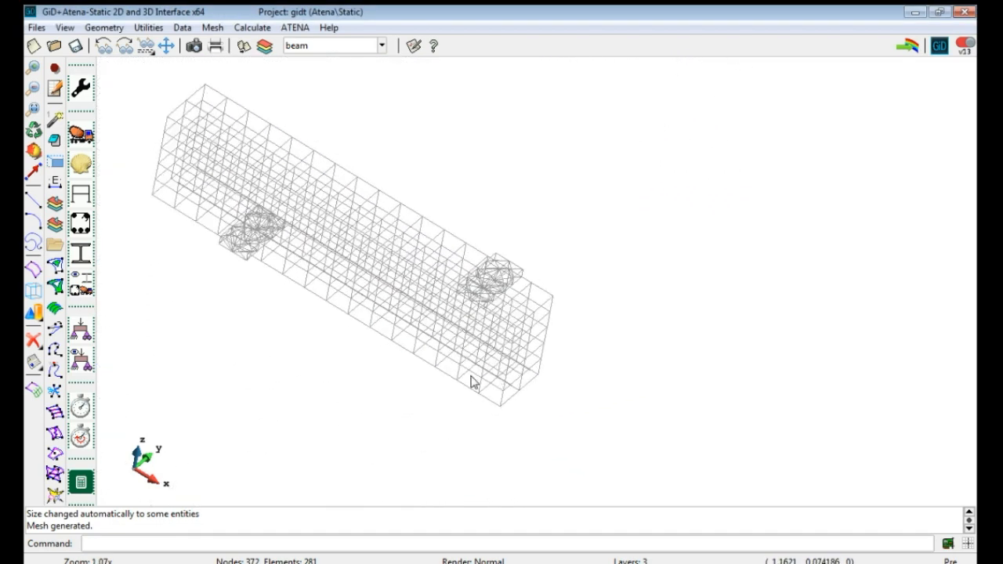
Step: Set the render mode to Flat and examine the shaded mesh of the beam and plates from the long side
scroll(383, 337, "up", 2)
scroll(381, 331, "down", 1)
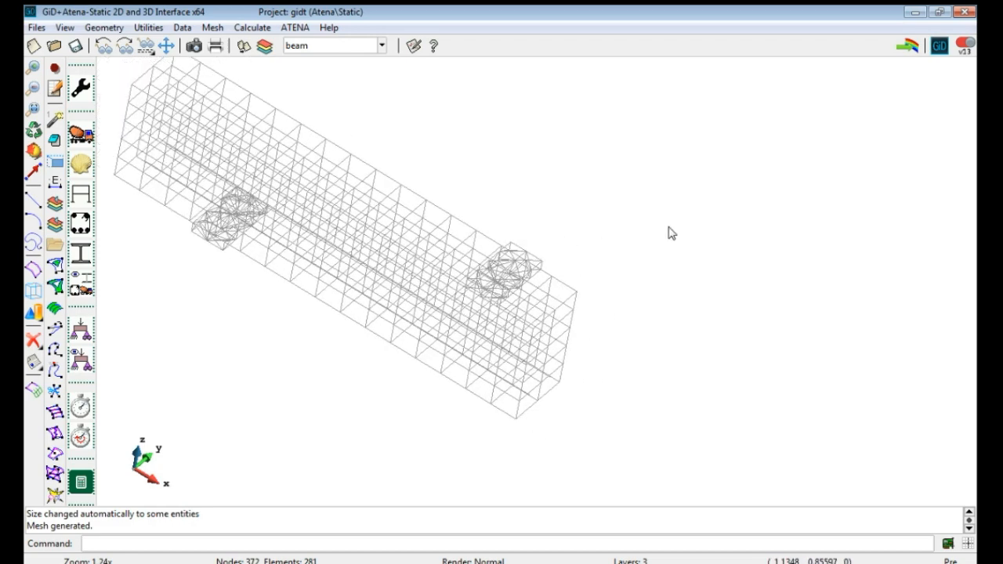
right_click(664, 245)
mouse_move(742, 286)
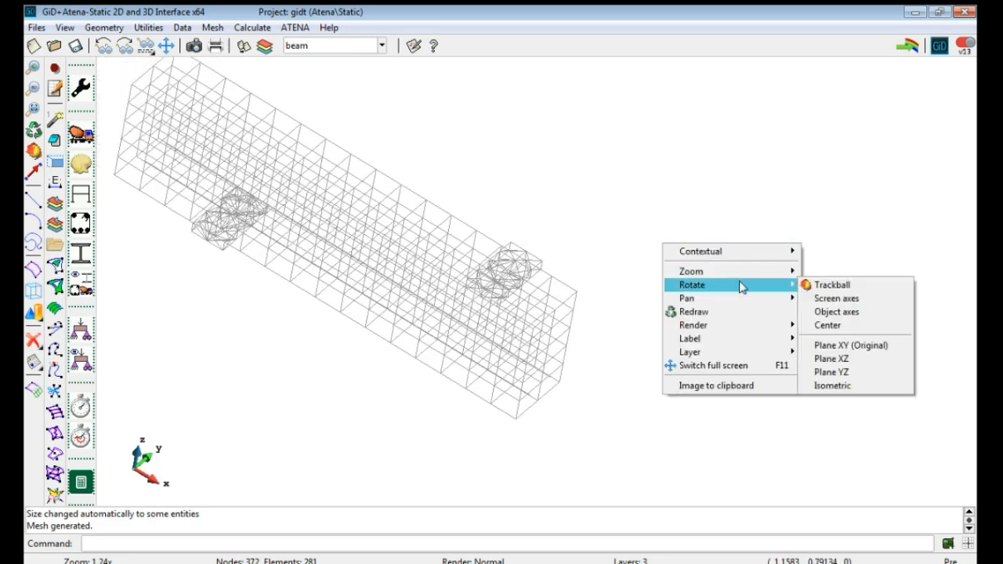
mouse_move(742, 327)
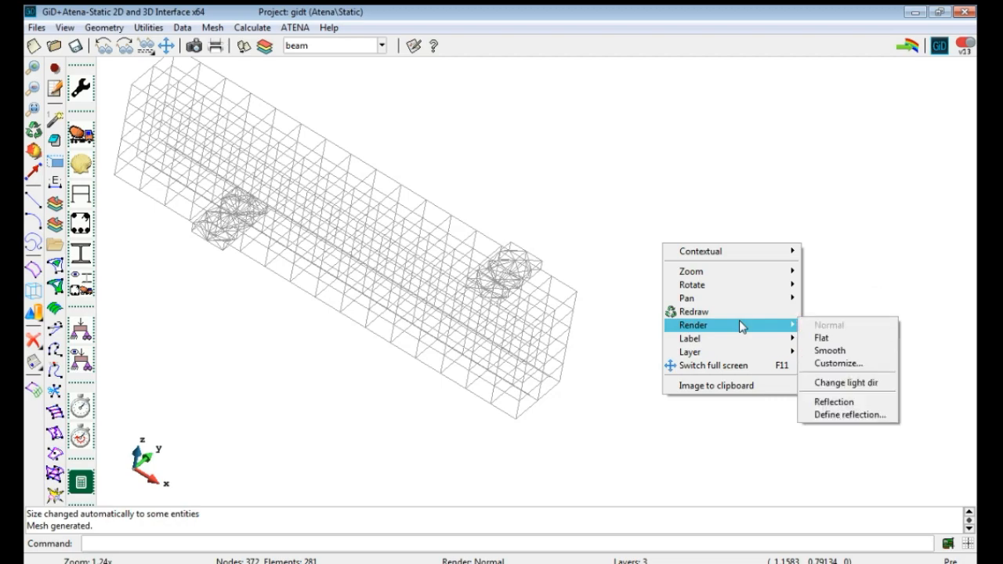
left_click(823, 338)
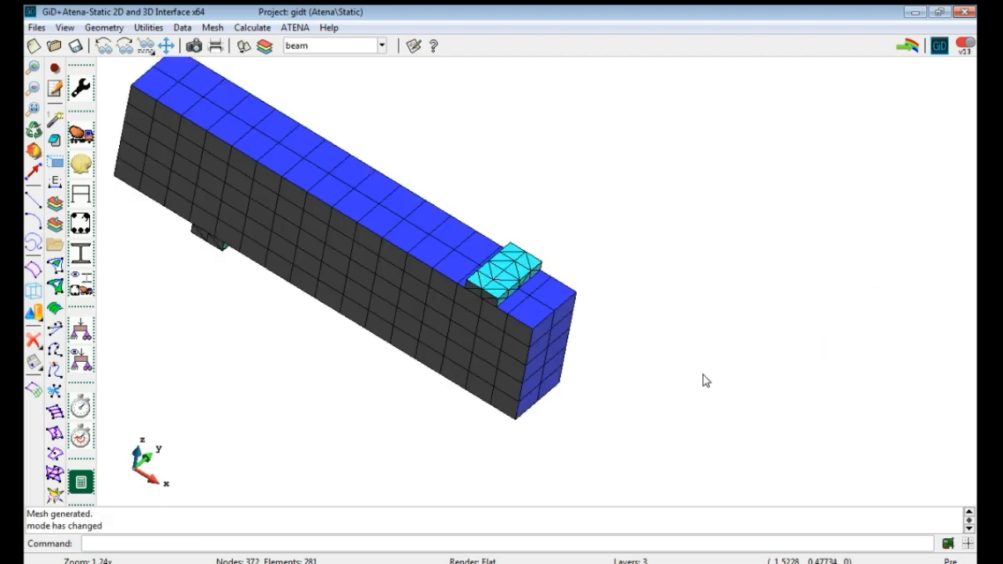
left_click_drag(682, 305, 784, 321)
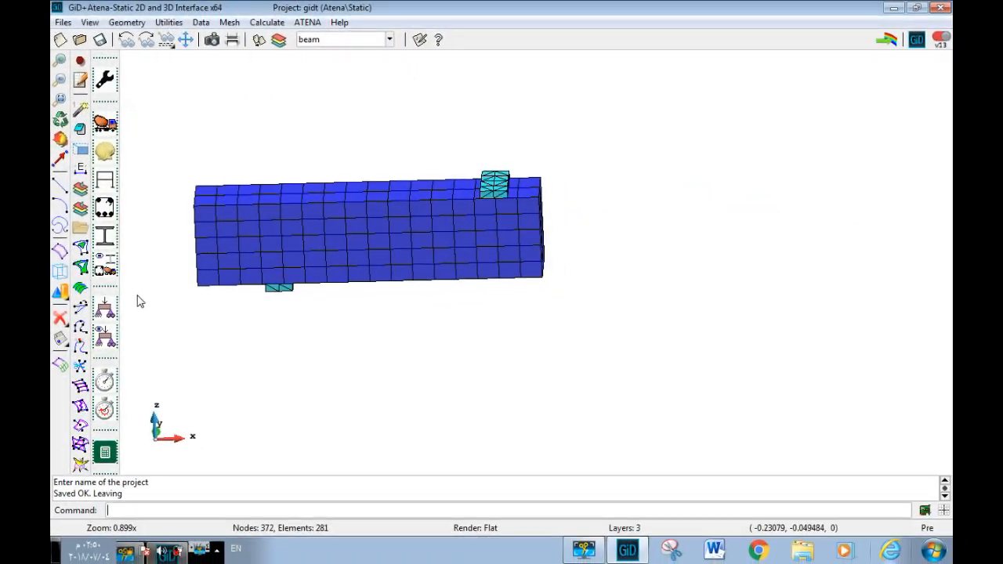
Step: Try to run the static analysis in ATENA Studio, and return to GiD without saving the ATENA Studio project
left_click(106, 455)
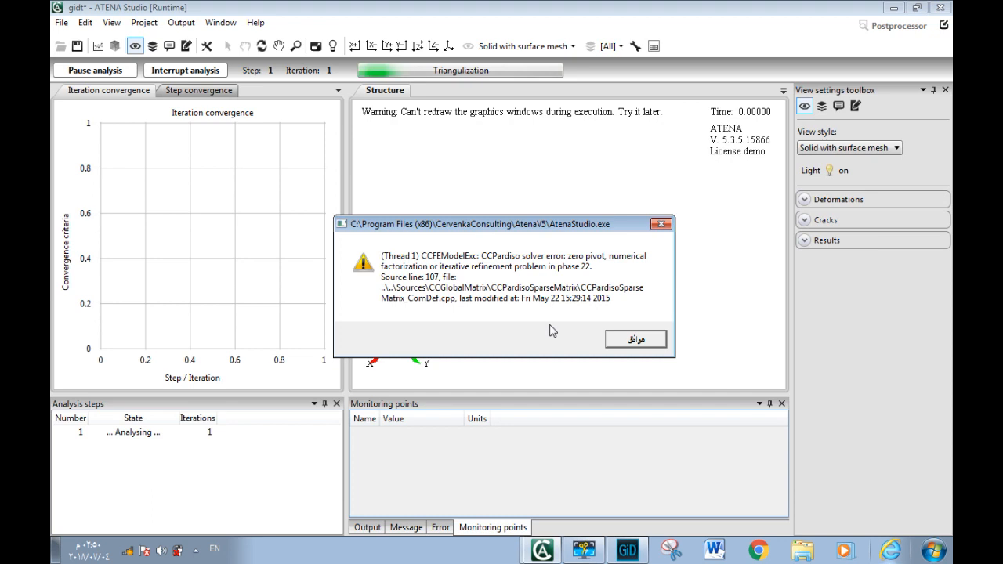
left_click(636, 340)
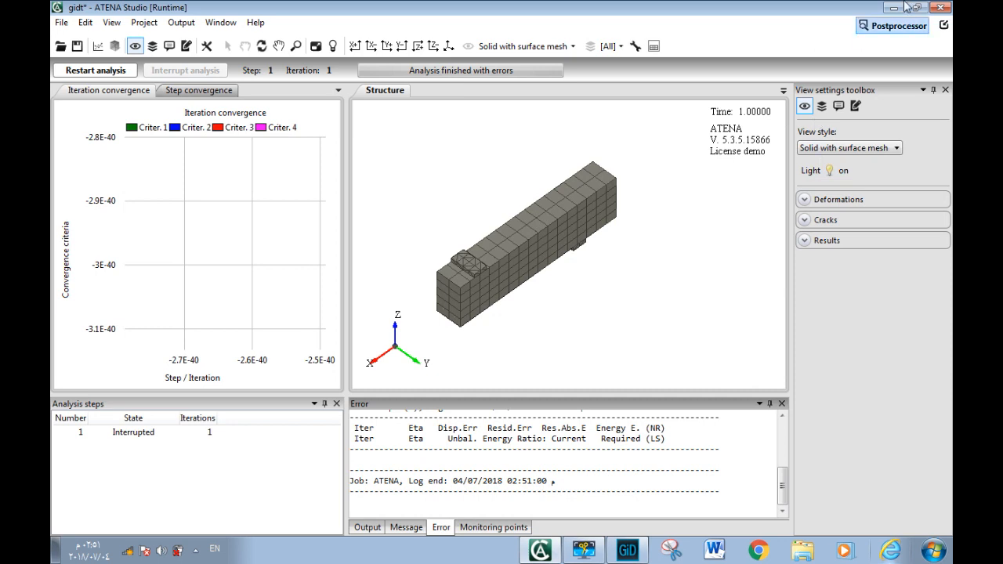
left_click(940, 8)
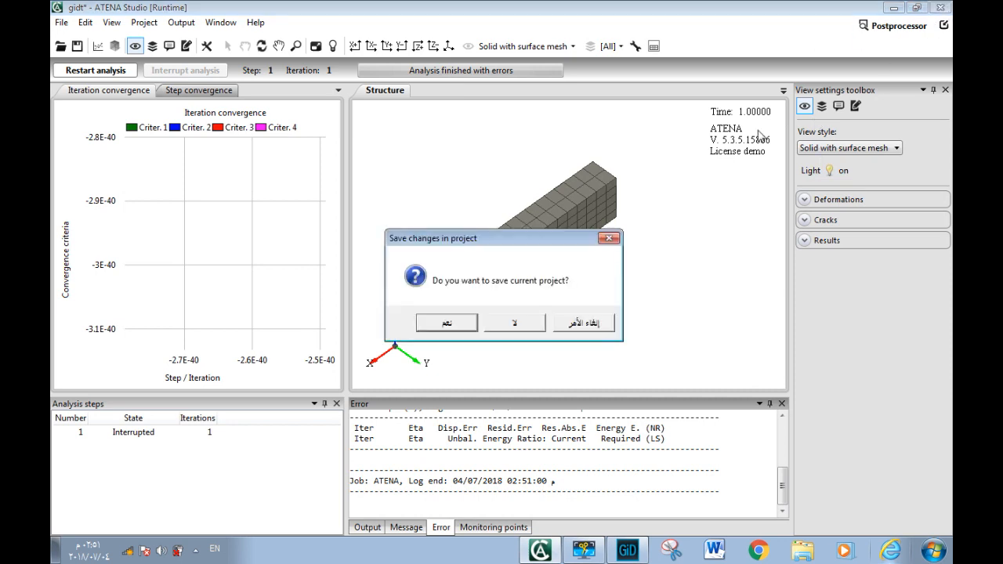
left_click(516, 325)
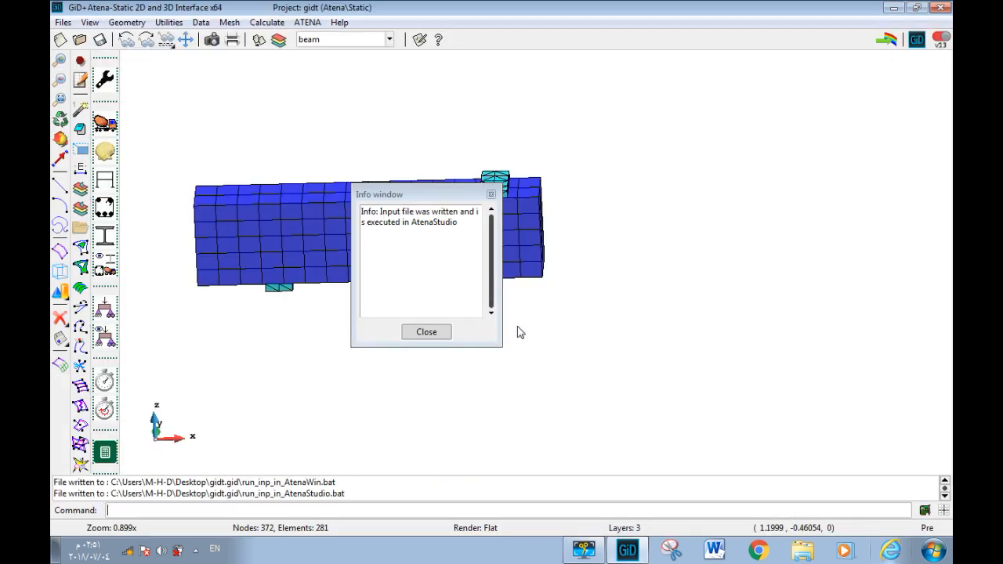
left_click(427, 332)
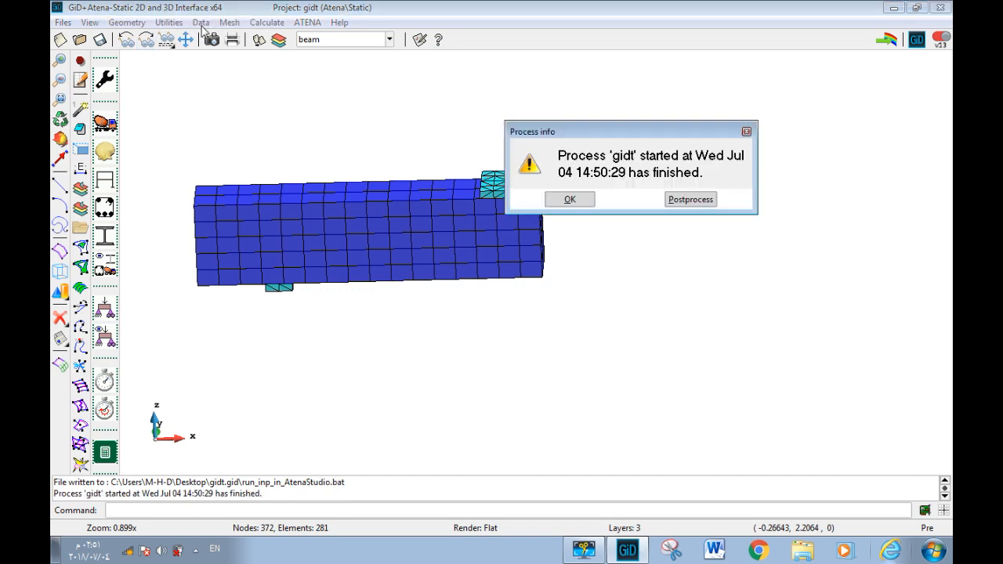
left_click(570, 199)
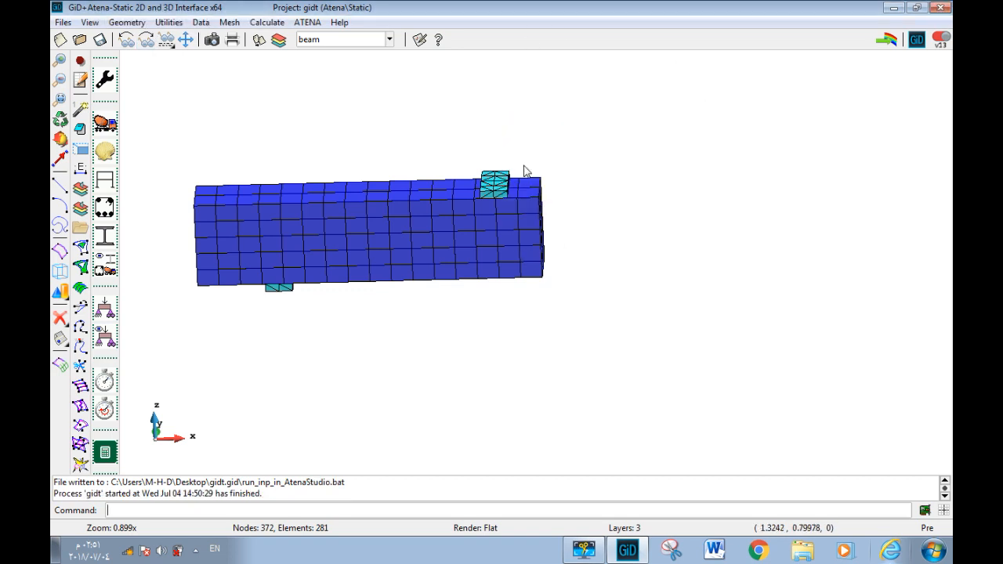
Step: Change the solver to LU in the problem data's solution parameters and accept the change
left_click(200, 22)
mouse_move(259, 100)
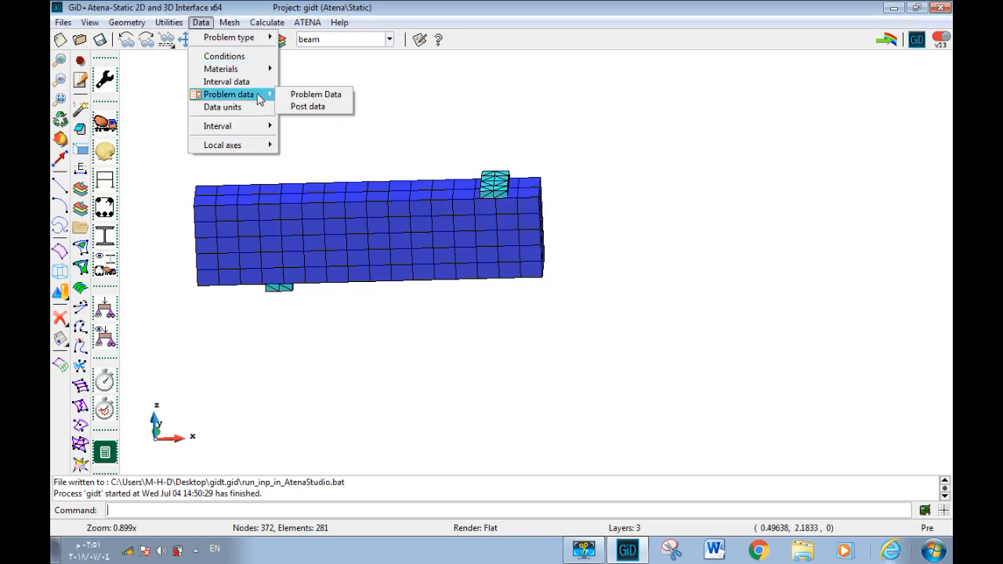
left_click(314, 94)
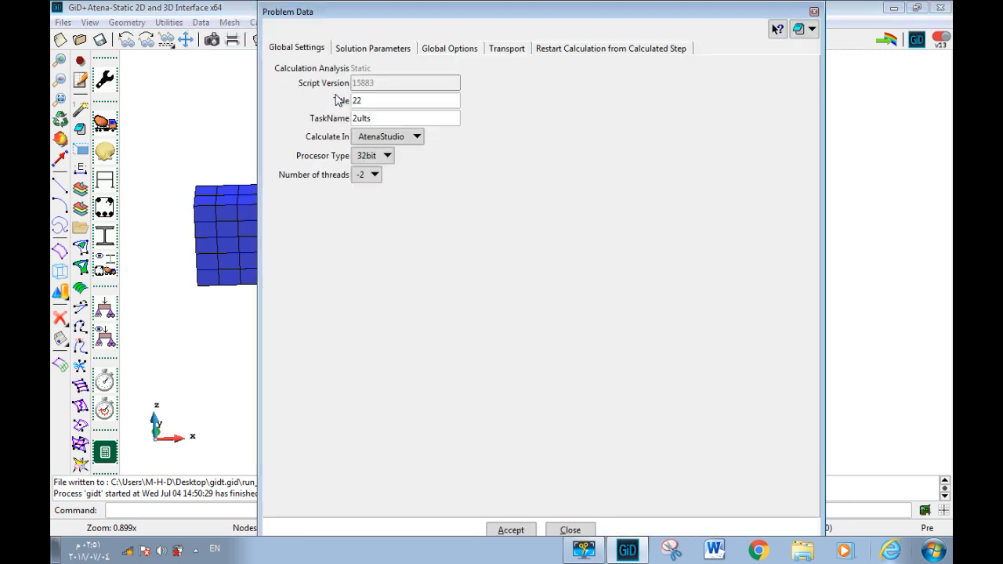
left_click(355, 51)
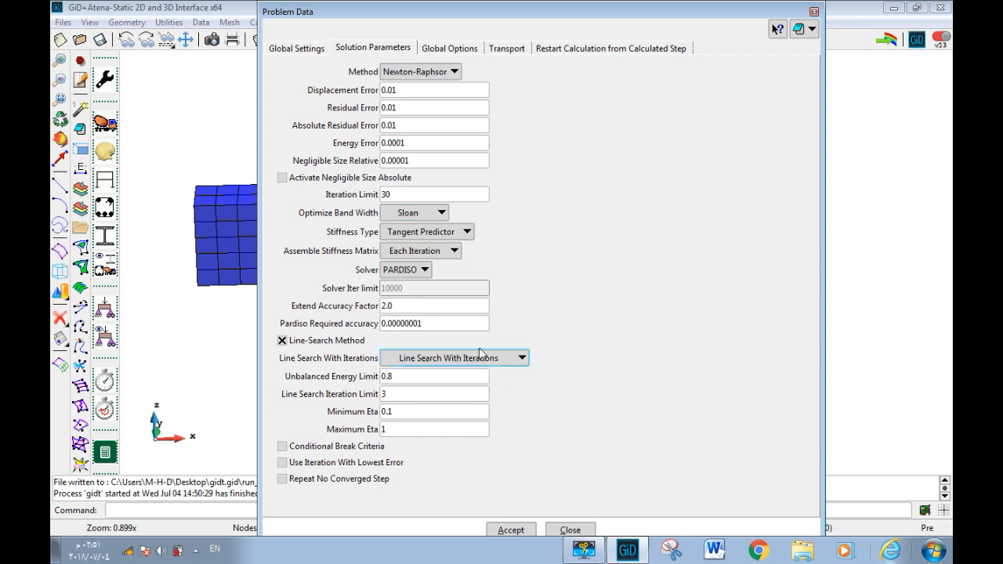
left_click(416, 272)
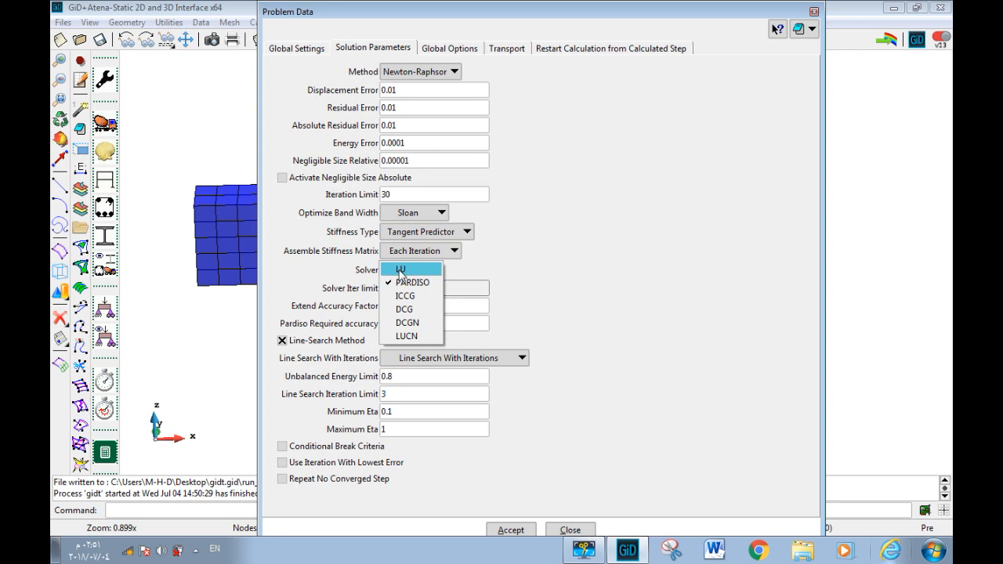
left_click(400, 271)
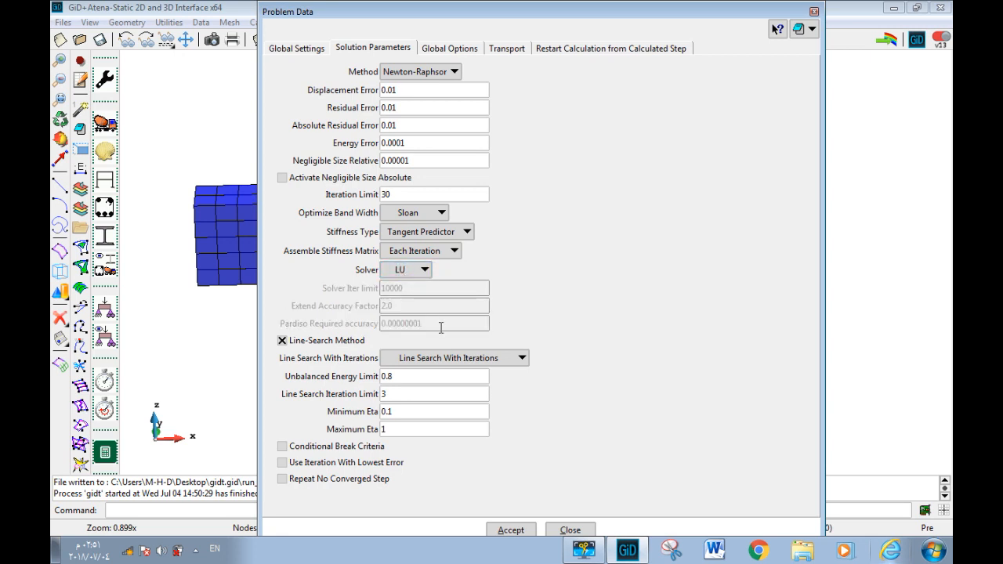
left_click(507, 531)
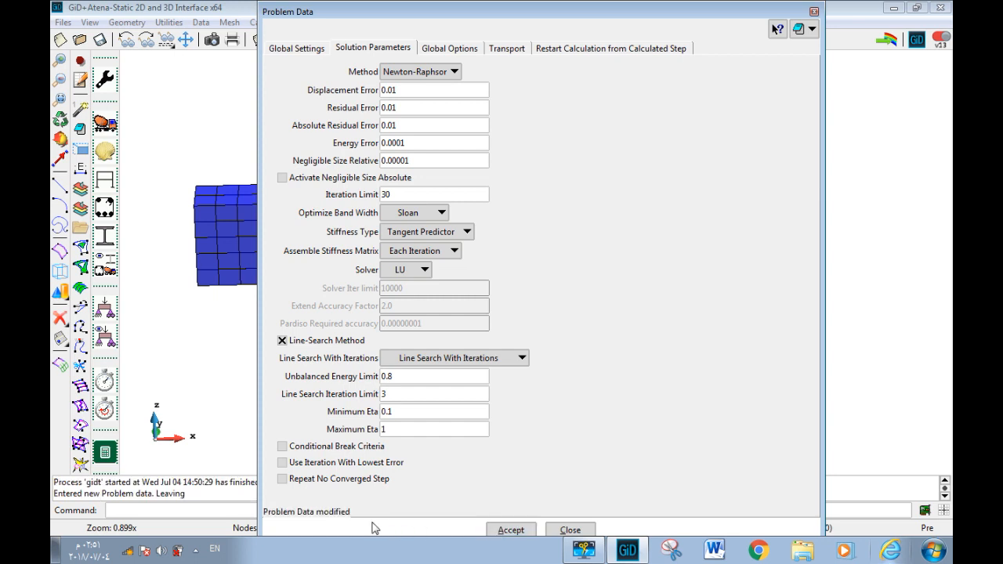
left_click(569, 531)
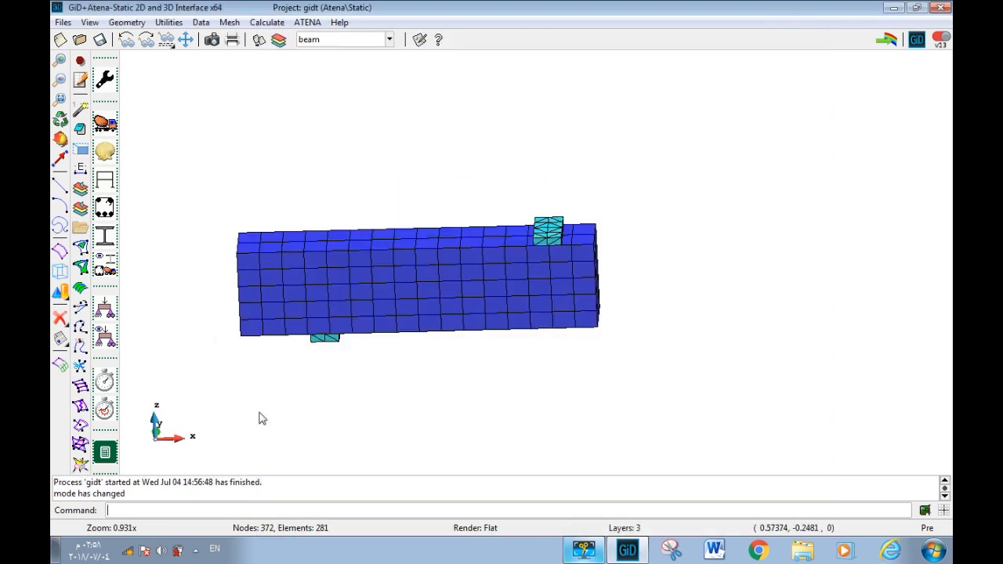
Step: Run the analysis in ATENA Studio and display the structure as Solid with outline with the deformed model drawn
left_click(105, 452)
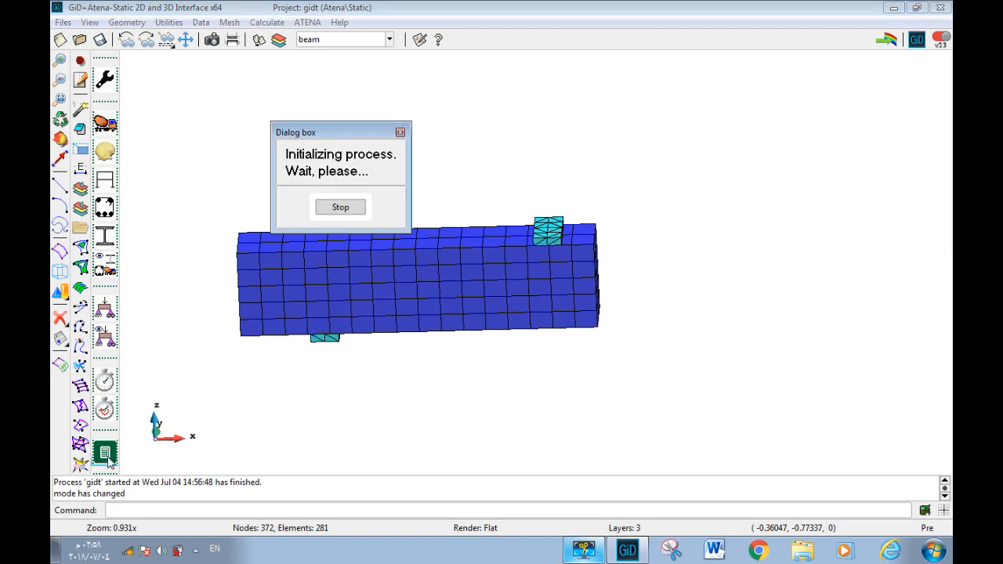
left_click(565, 393)
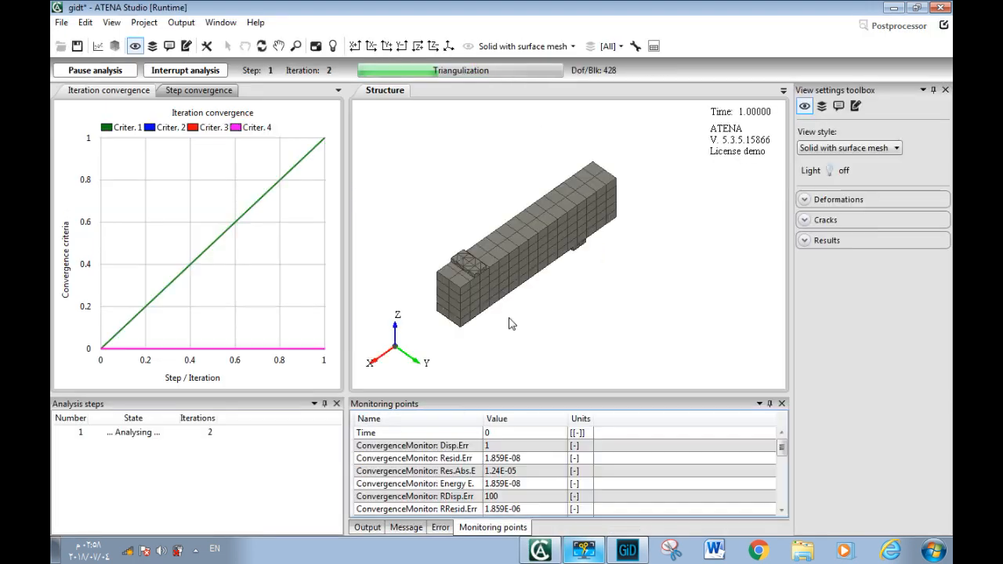
left_click(862, 149)
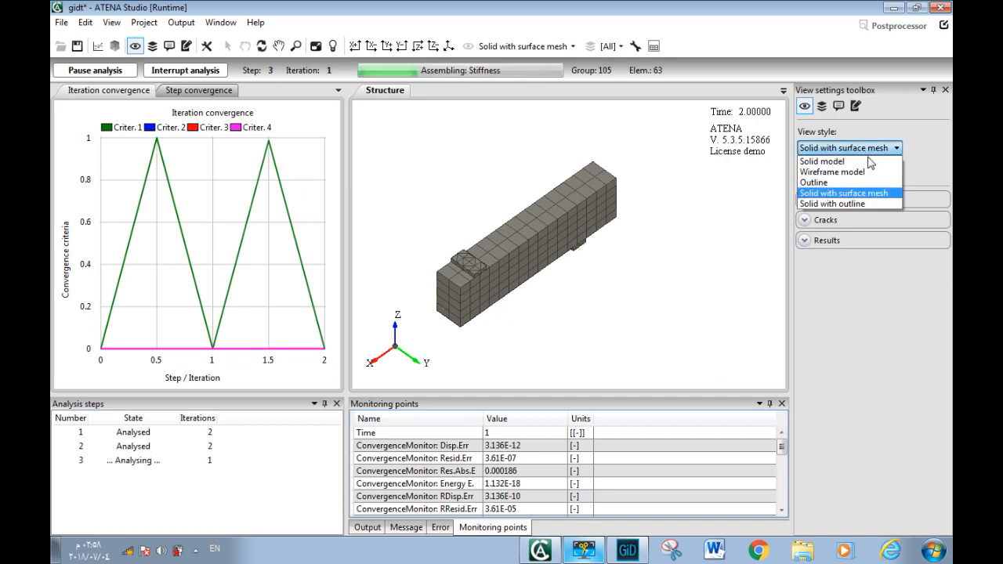
left_click(845, 205)
left_click(860, 239)
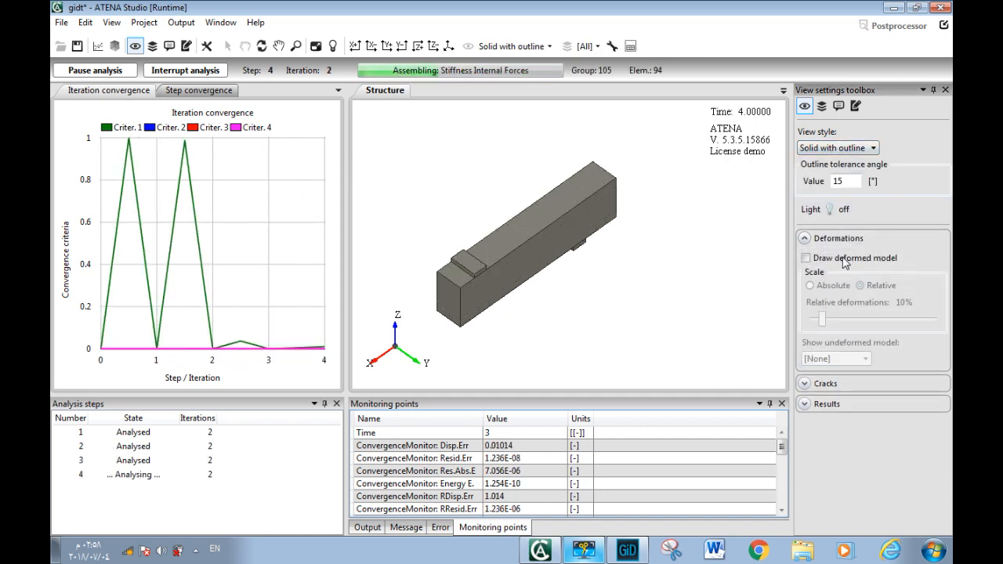
left_click(806, 257)
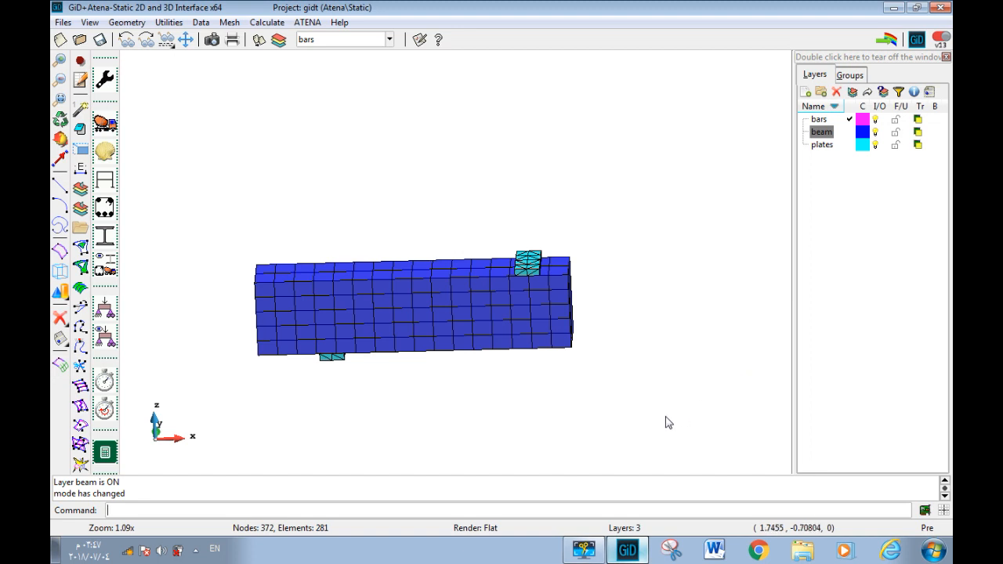
Step: Return to GiD, switch from the mesh to the geometry, and set the render mode to Normal
left_click(61, 367)
right_click(621, 210)
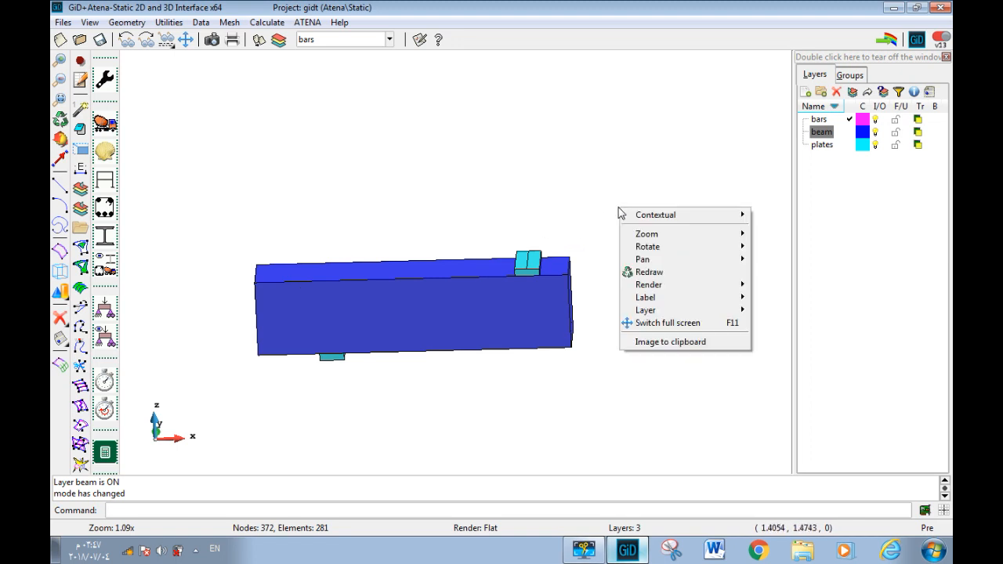
mouse_move(682, 292)
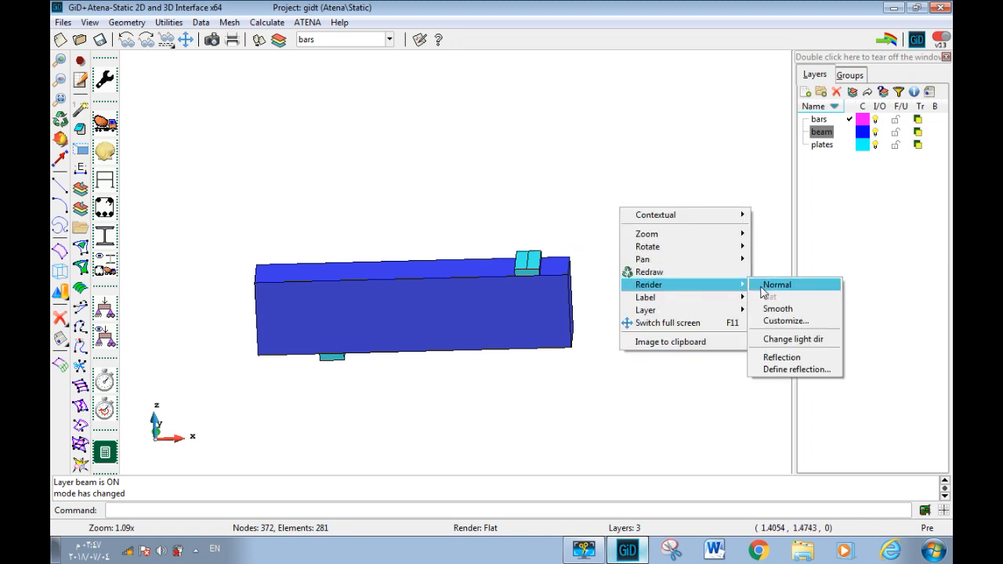
left_click(776, 286)
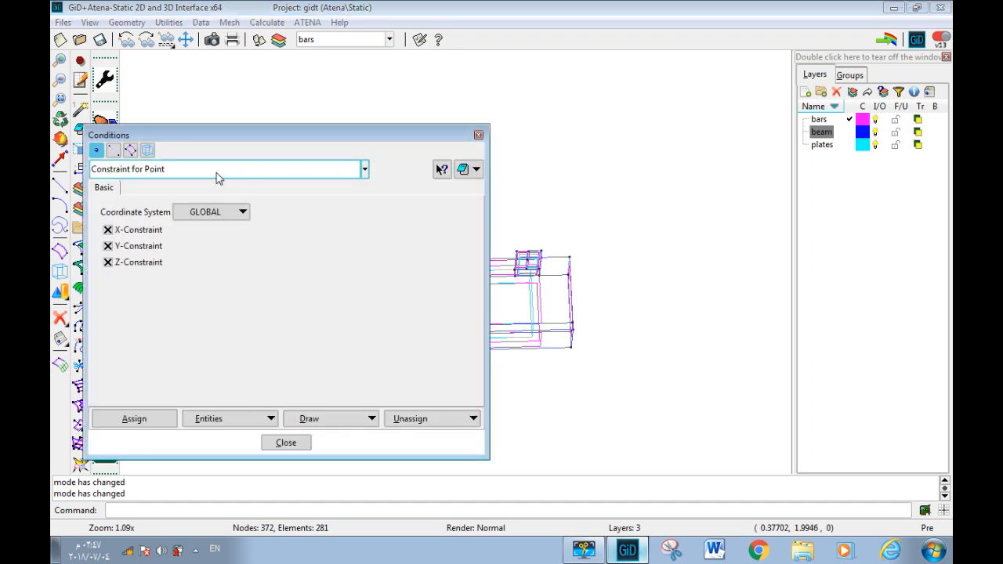
Step: Choose the Fixed Contact for Surface condition for surfaces, with type Master and the contact name TOP
left_click(130, 154)
left_click(235, 168)
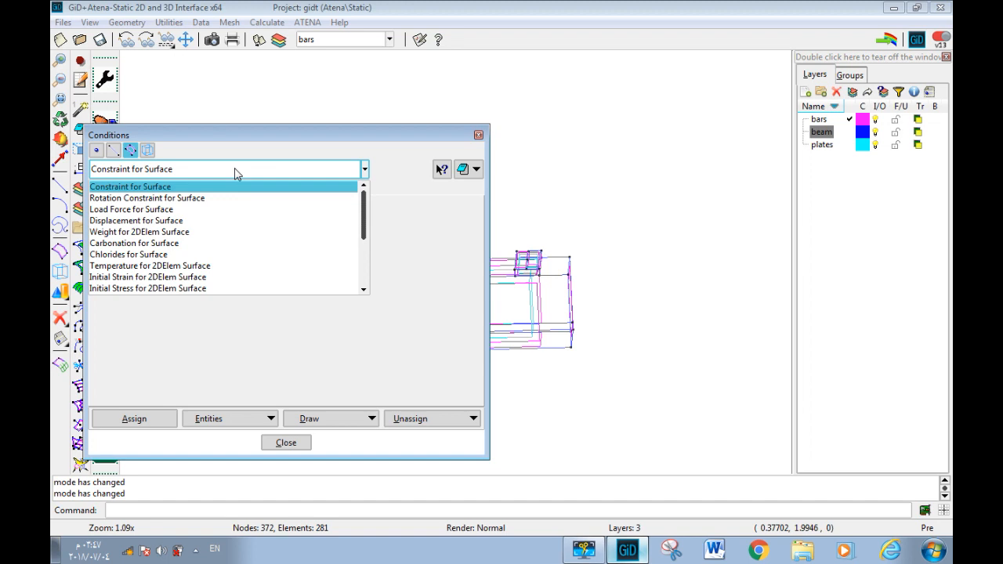
scroll(266, 259, "down", 5)
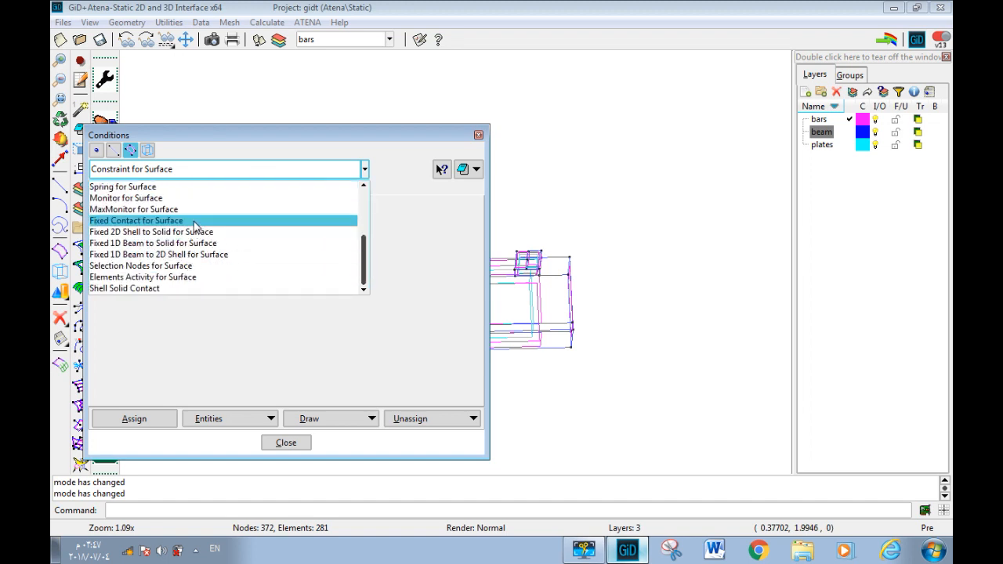
left_click(169, 221)
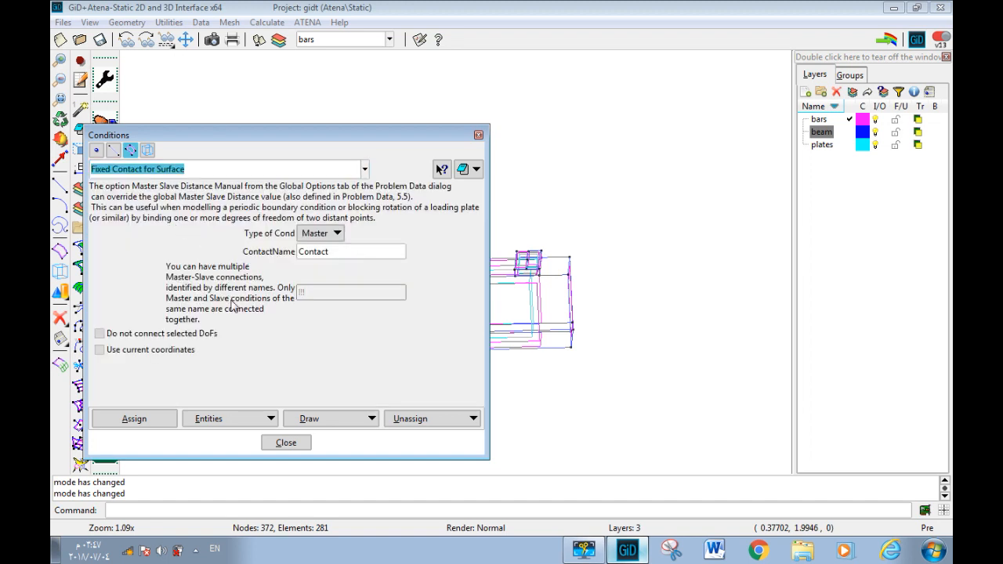
double_click(311, 252)
type("TOP")
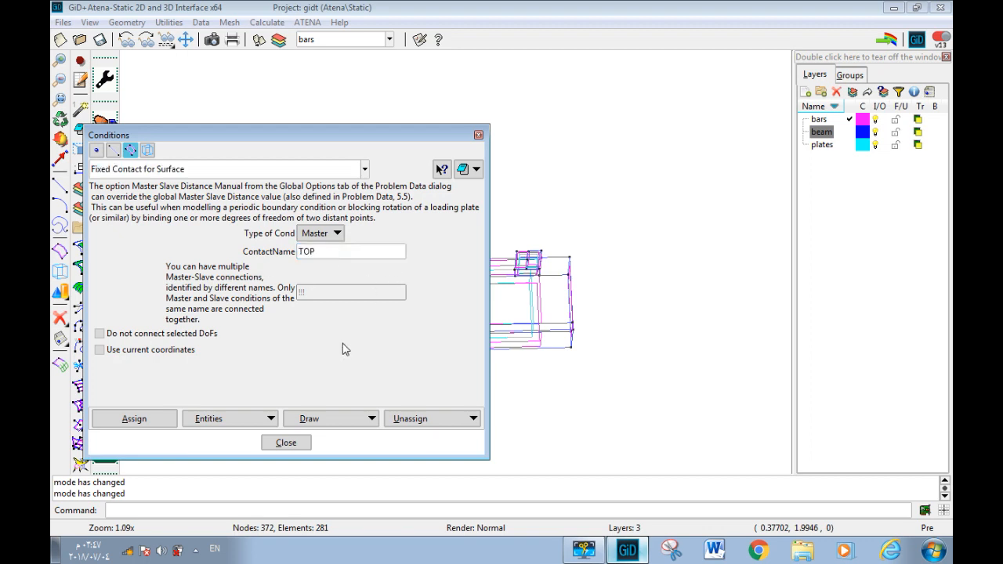
Step: Switch rendering to Flat and assign the TOP master contact to the beam's upper surface
left_click(148, 424)
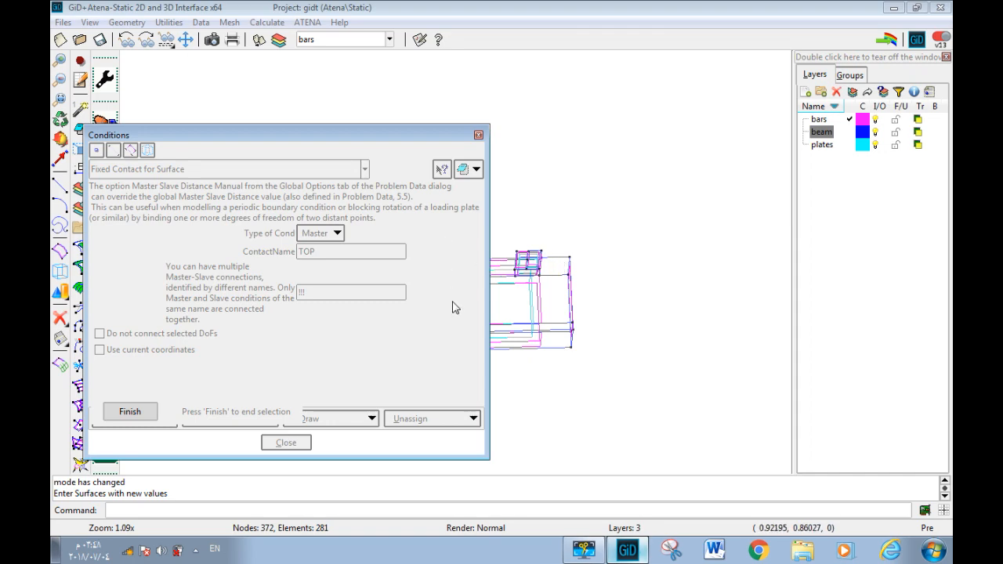
left_click_drag(378, 137, 321, 212)
right_click(619, 197)
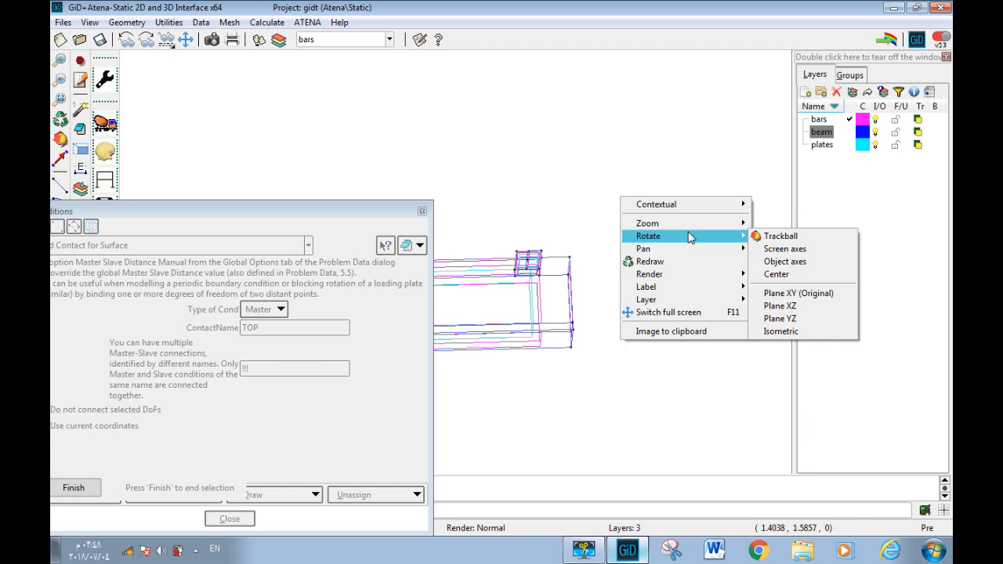
mouse_move(696, 280)
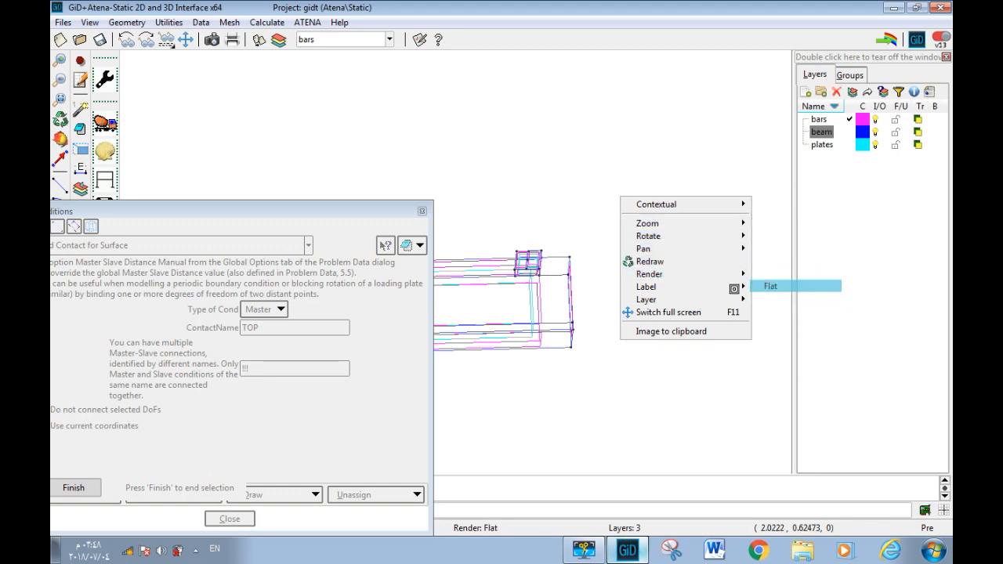
left_click(766, 284)
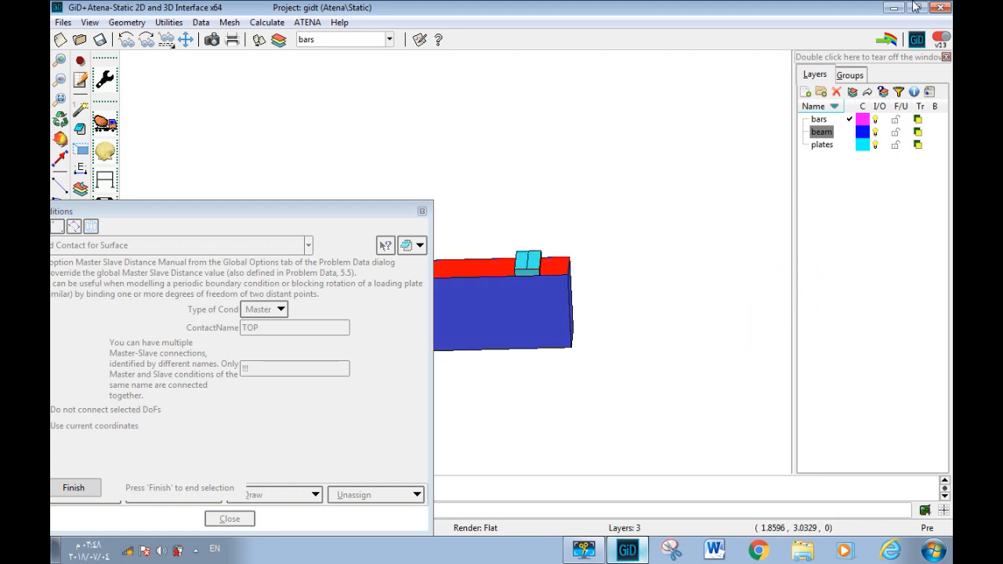
left_click(74, 488)
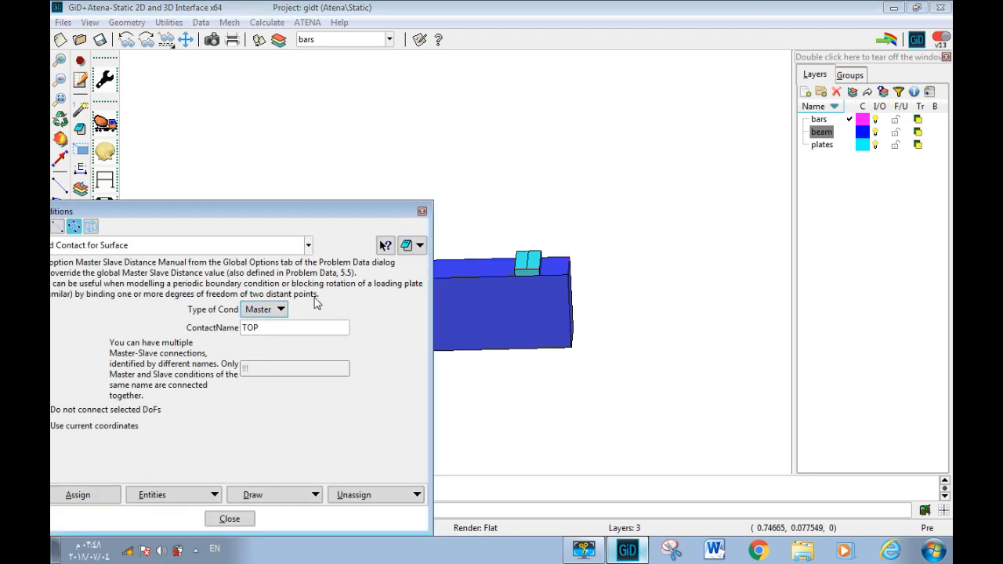
Step: Set the TOP contact type to Slave, start assigning it, and hide the beam layer in Normal render mode
left_click(271, 309)
left_click(280, 323)
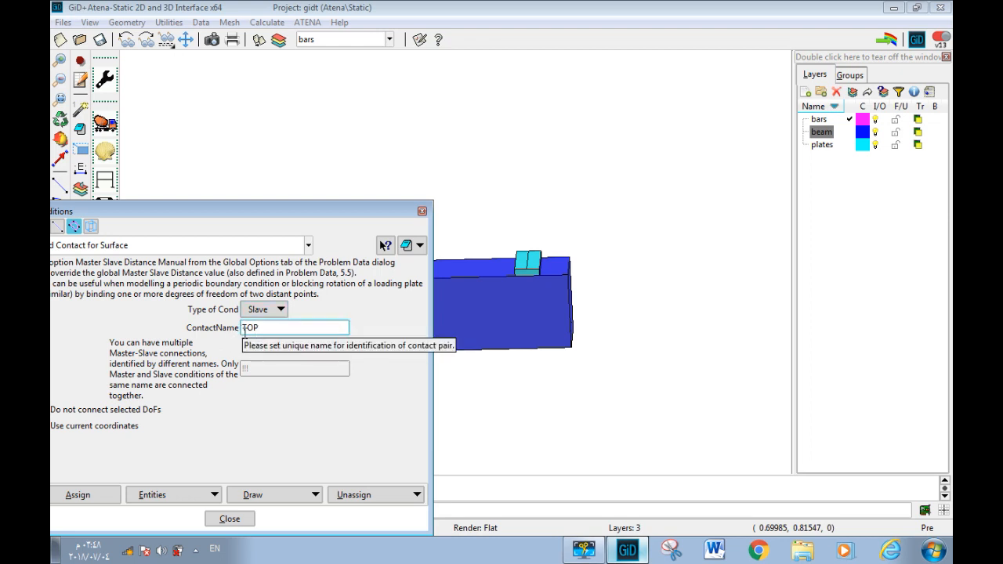
left_click(86, 497)
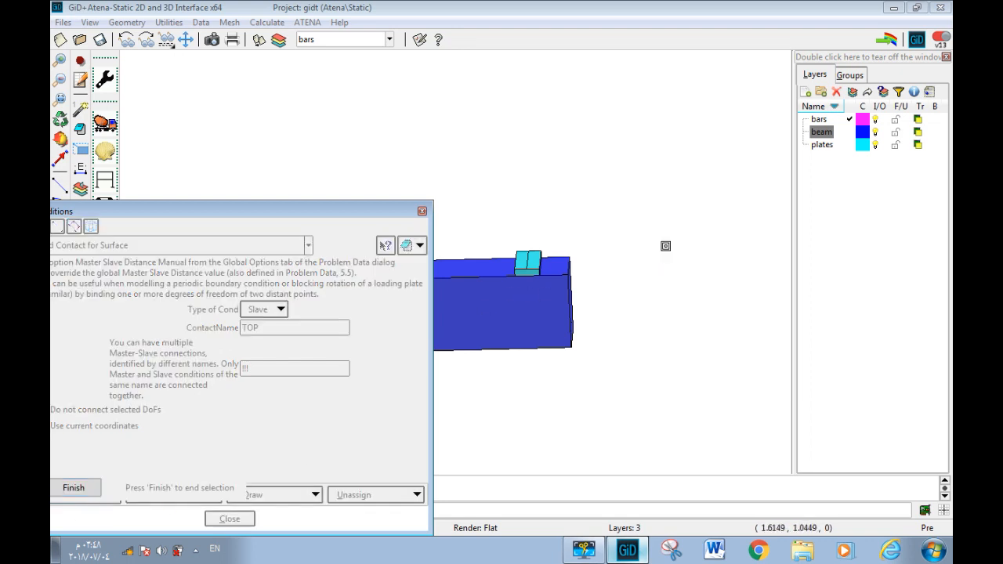
right_click(611, 258)
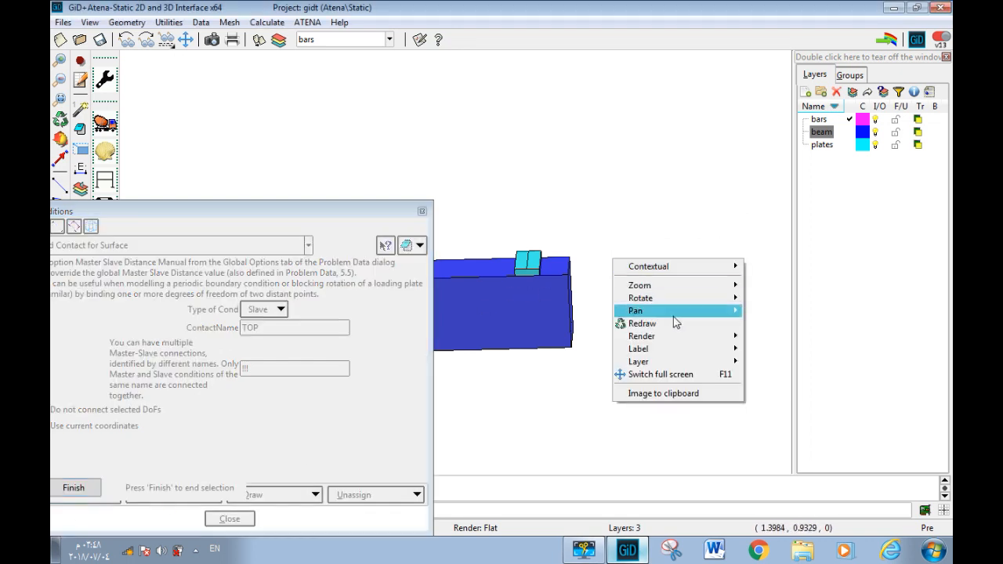
mouse_move(678, 344)
left_click(756, 337)
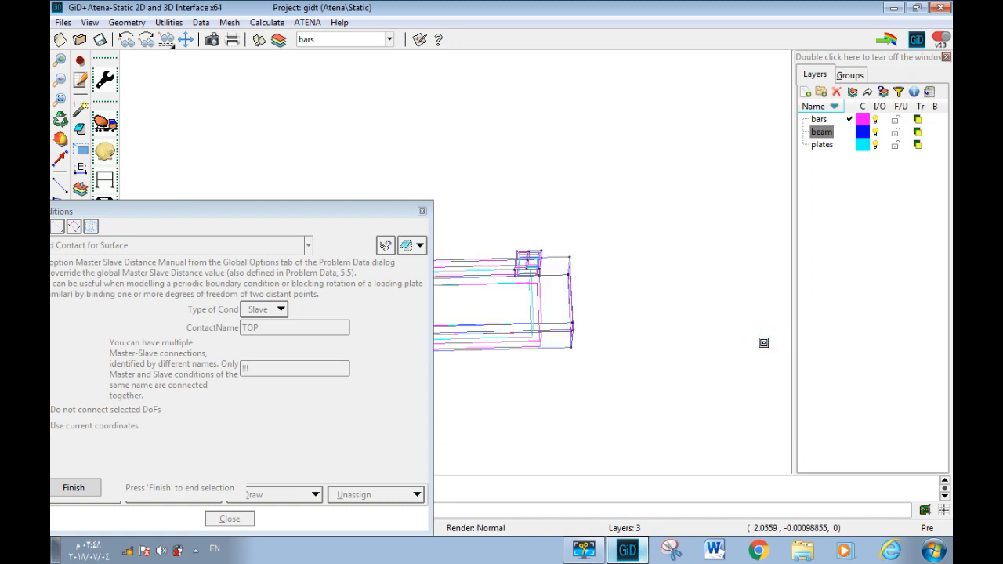
left_click(875, 133)
Step: Assign the TOP slave contact to the upper plate's underside surface that touches the beam
scroll(515, 263, "up", 5)
scroll(519, 270, "up", 6)
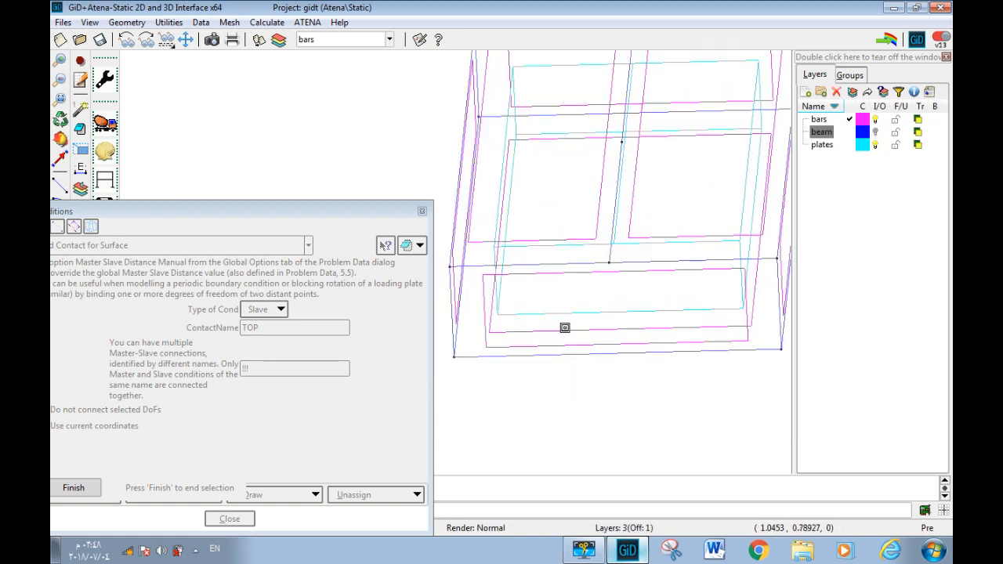
left_click(755, 308)
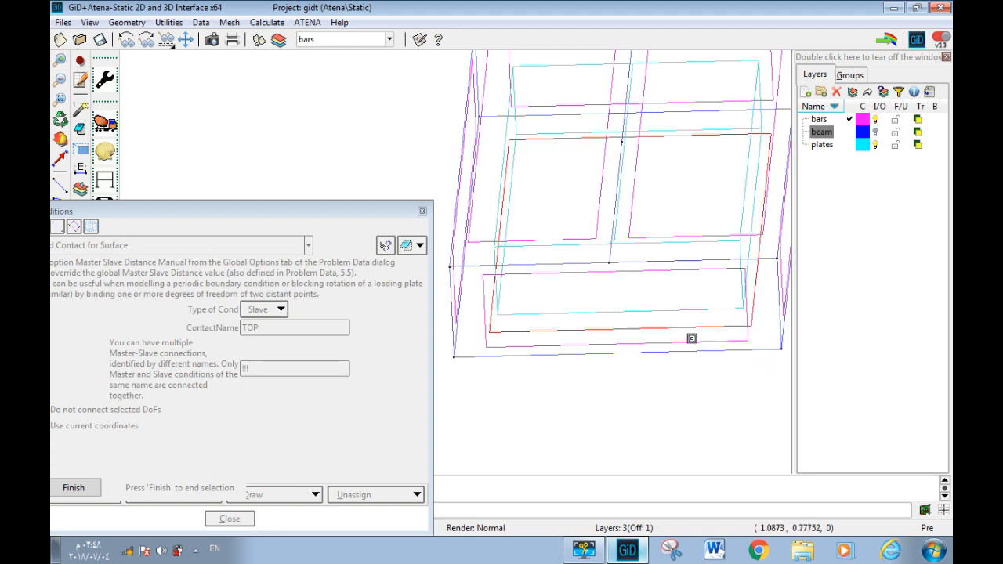
scroll(662, 282, "up", 2)
scroll(657, 327, "down", 4)
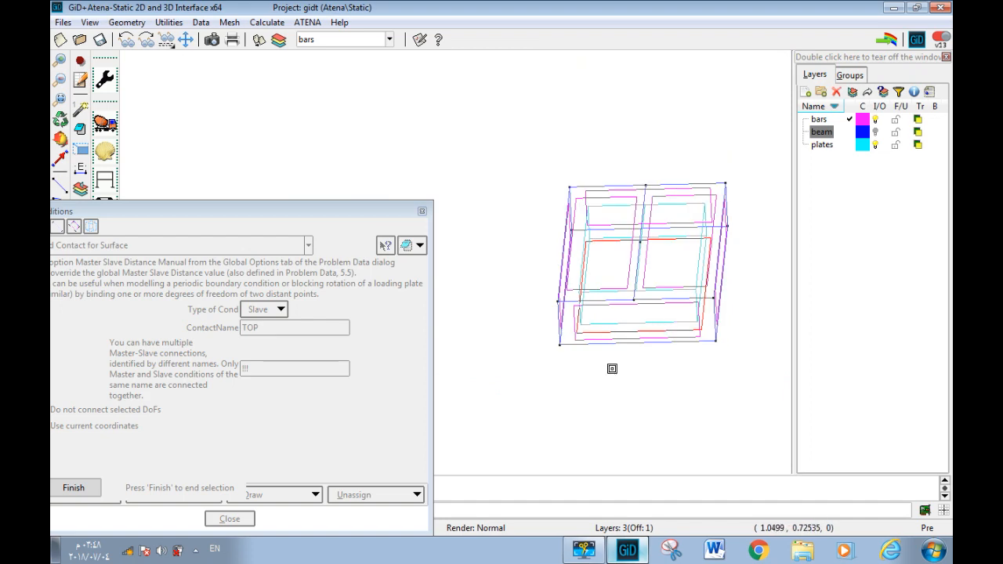
scroll(612, 373, "down", 2)
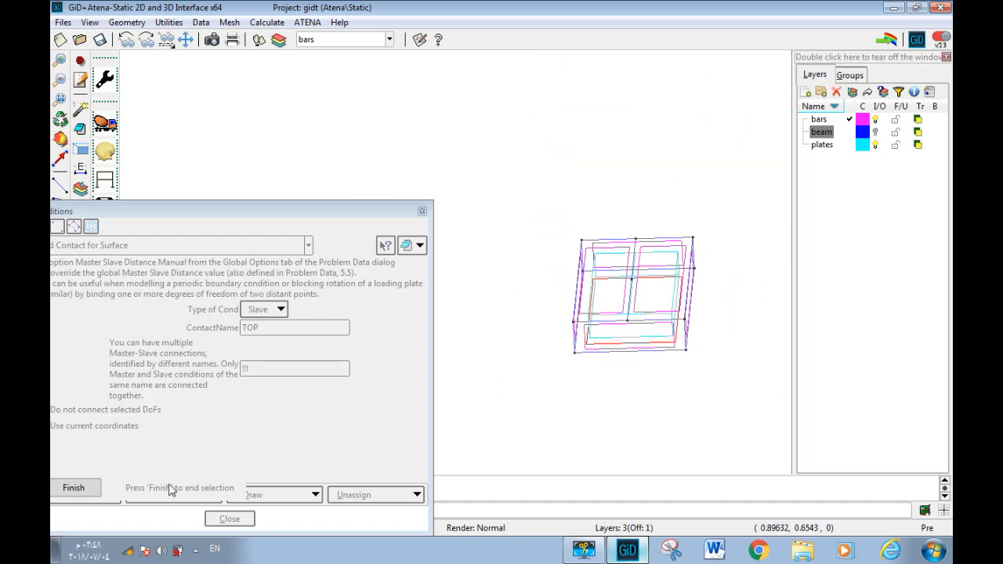
left_click(88, 492)
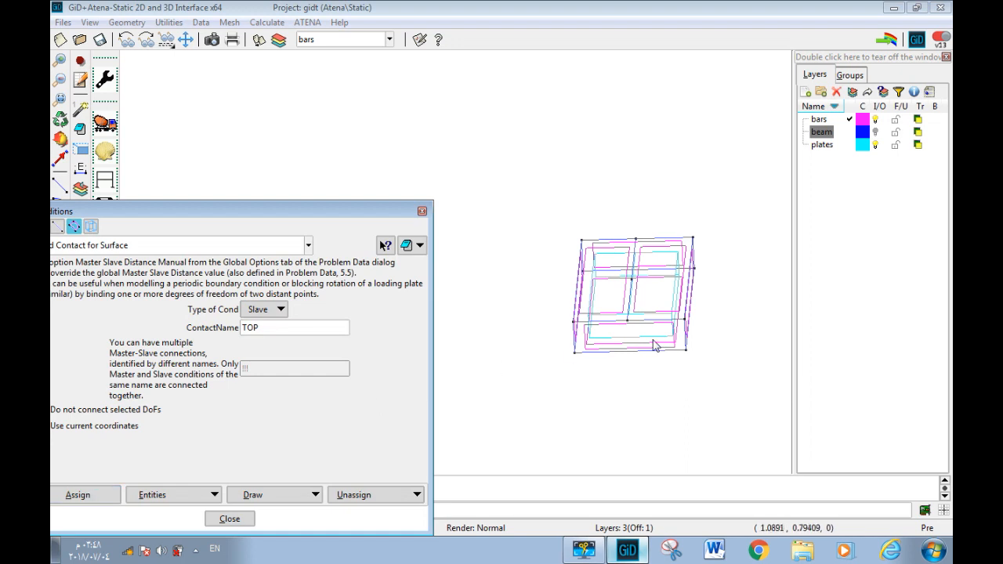
Step: Turn the beam layer back on and draw the assigned fixed contact conditions on the model
left_click(876, 134)
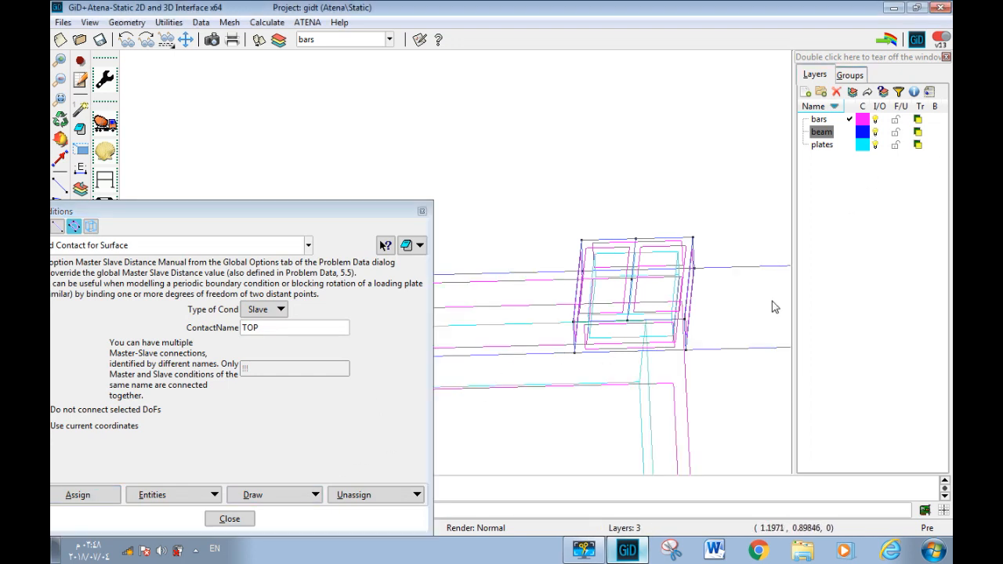
left_click(262, 499)
left_click(292, 457)
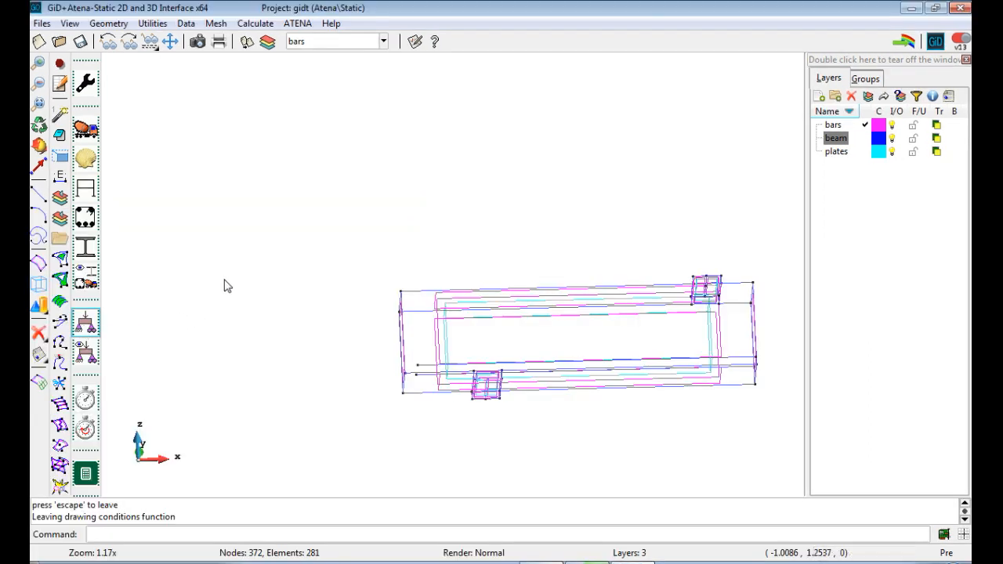
Step: Choose Fixed Contact for Surface again, with type Master and the contact name BOTTOM
left_click(232, 265)
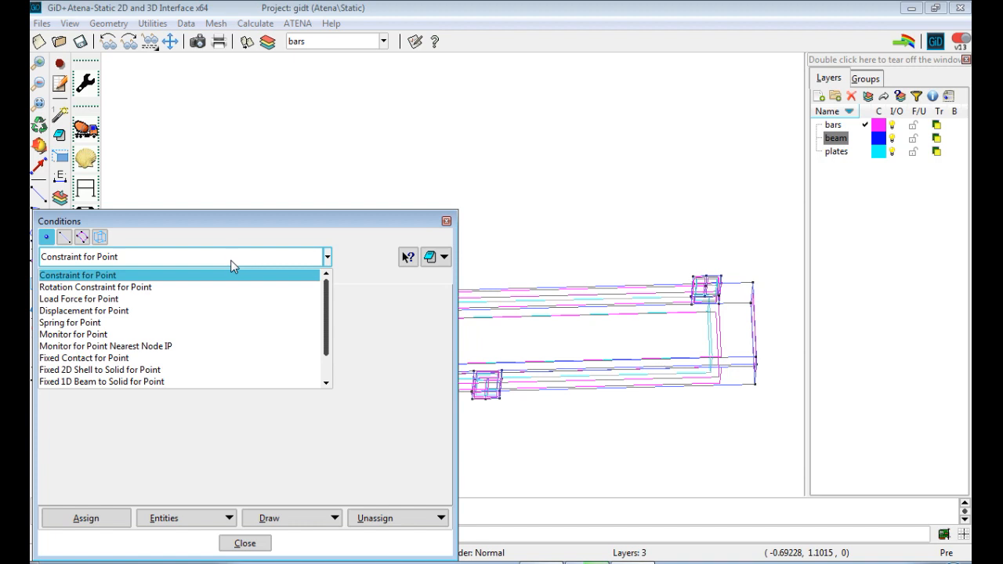
left_click(81, 237)
left_click(127, 261)
scroll(151, 349, "down", 5)
left_click(117, 311)
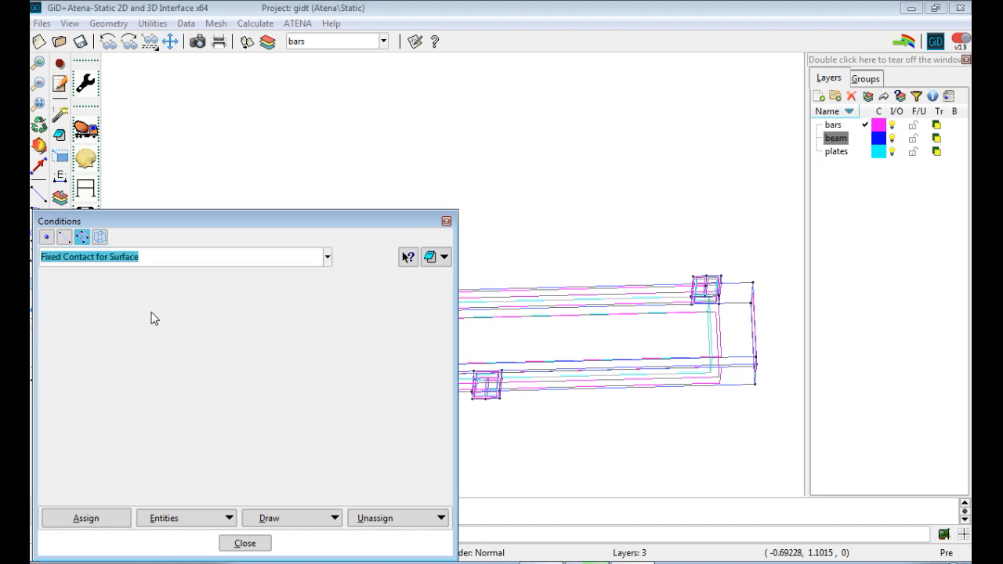
left_click(294, 323)
left_click(284, 324)
left_click(297, 344)
double_click(297, 344)
type("BOTTOM")
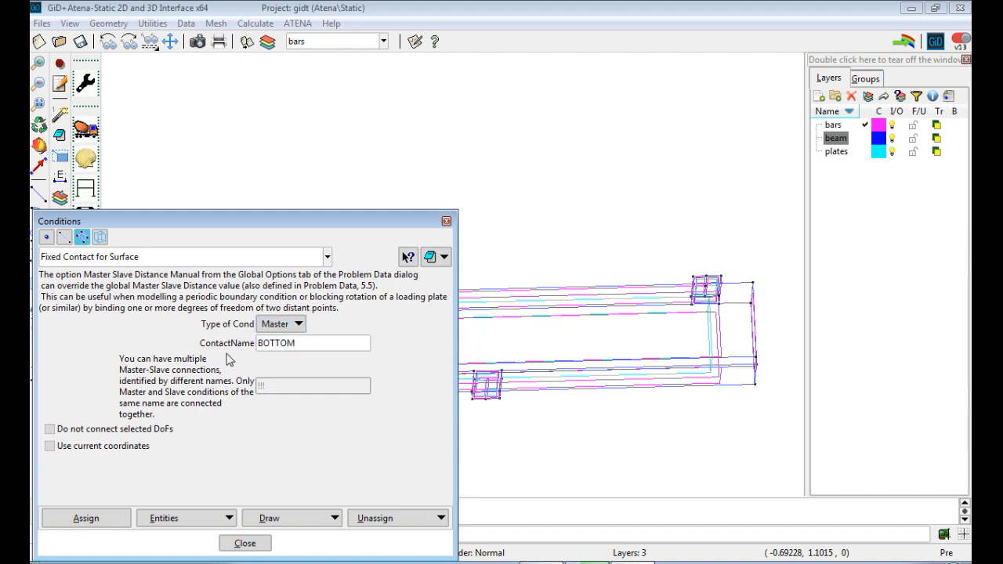
Step: Switch rendering to Flat and assign the BOTTOM master contact to the beam's underside surface
left_click(86, 518)
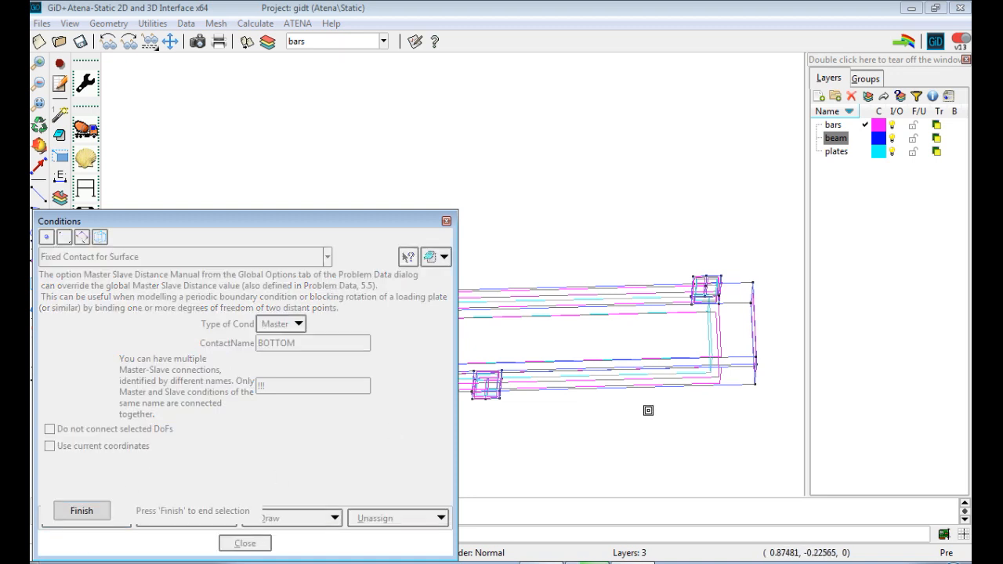
right_click(662, 156)
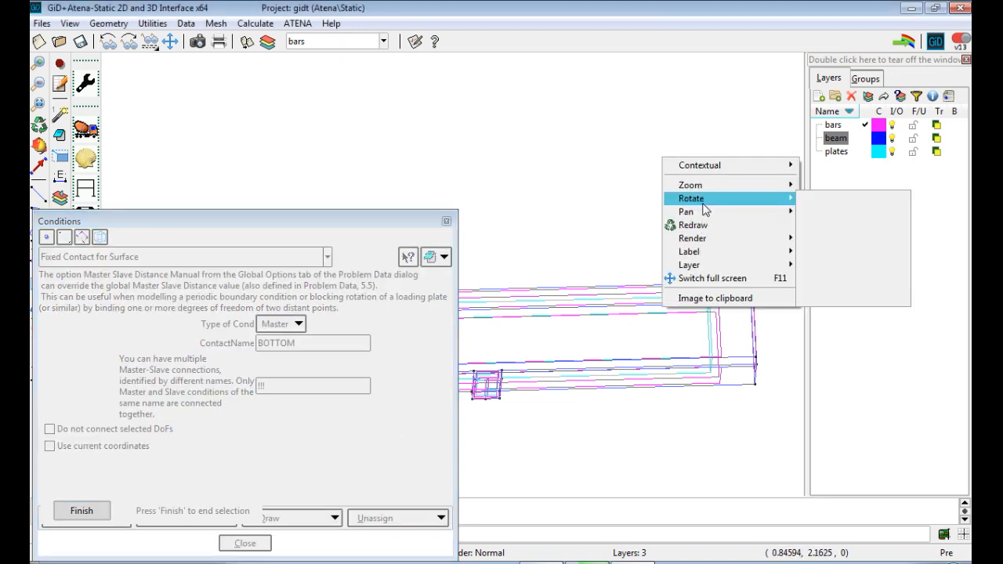
mouse_move(705, 238)
left_click(819, 251)
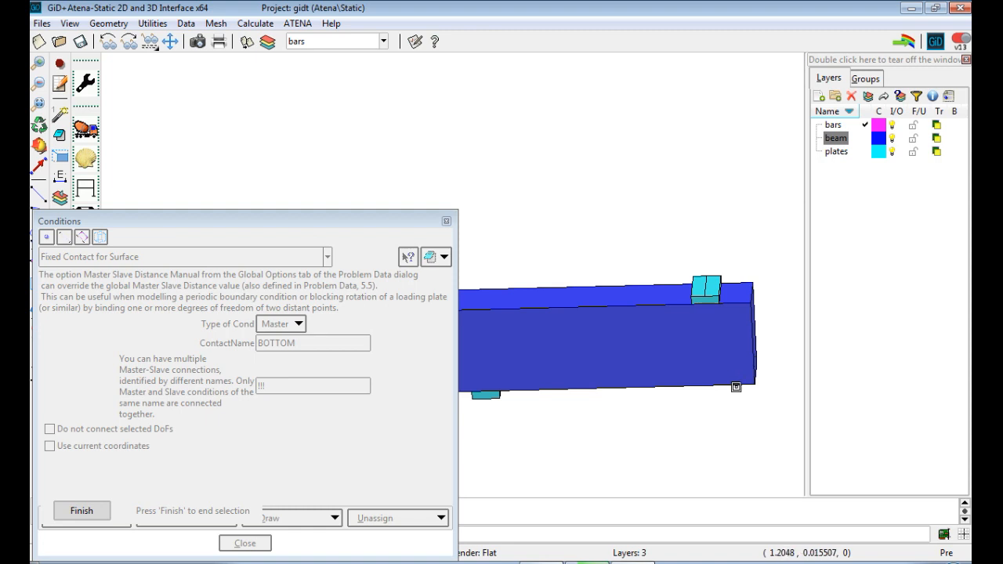
scroll(735, 387, "up", 5)
scroll(733, 387, "down", 4)
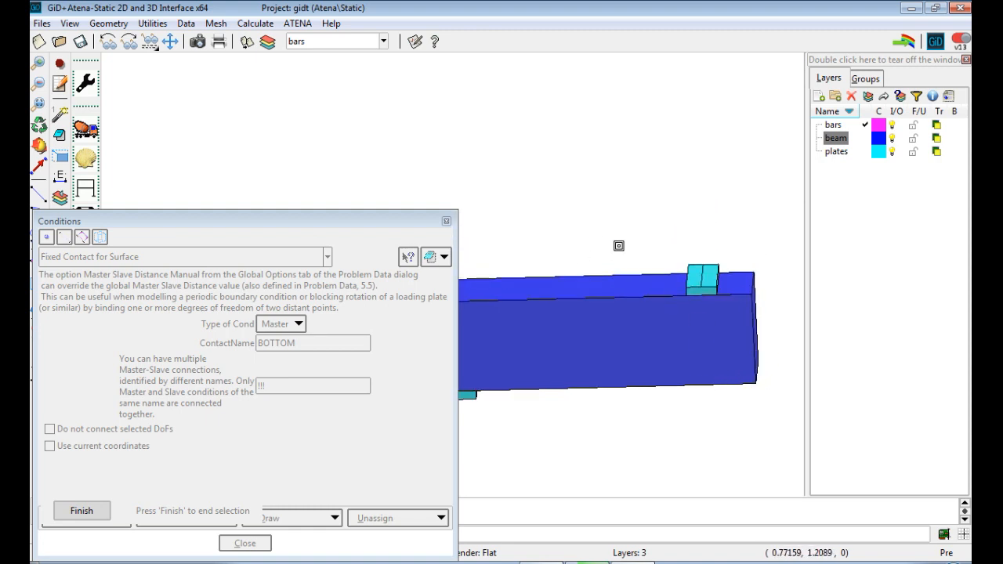
mouse_move(600, 226)
middle_mouse_down()
mouse_move(600, 251)
mouse_move(634, 157)
mouse_move(674, 282)
middle_mouse_up()
left_click(685, 306)
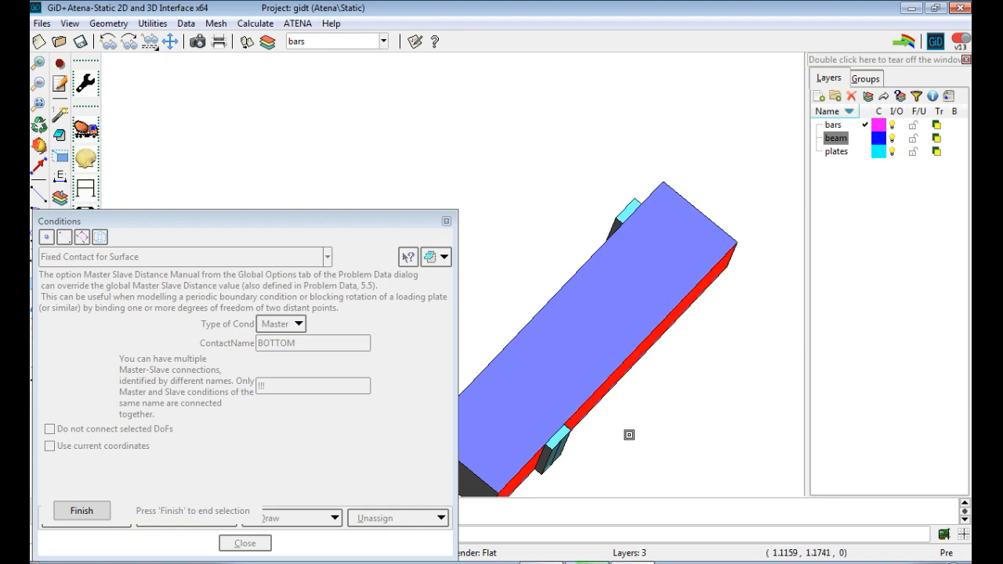
left_click(92, 513)
Step: Set the fixed contact type to Slave, hide the beam layer, and assign the BOTTOM contact to the lower plate's surface that touches the beam
left_click(297, 324)
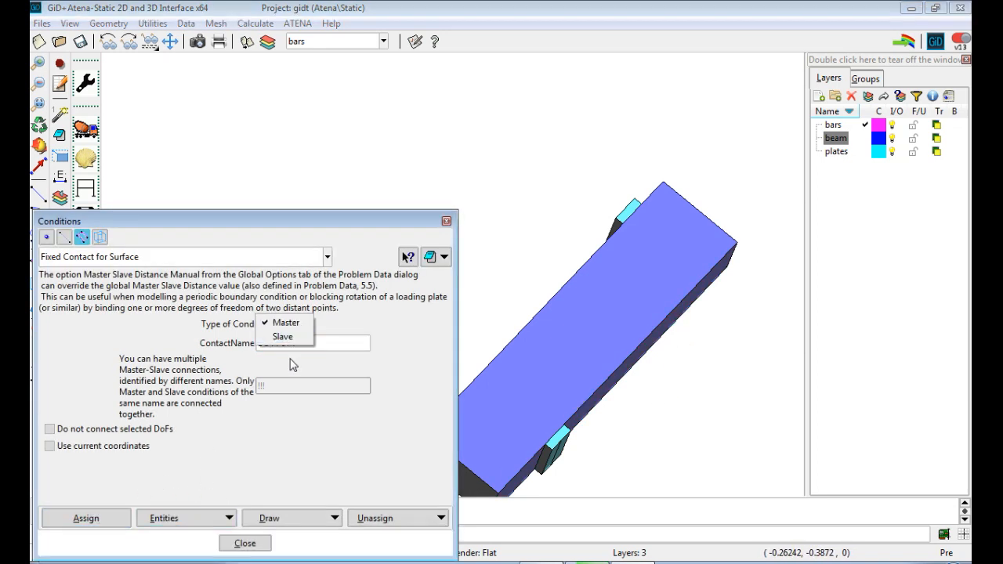
left_click(283, 336)
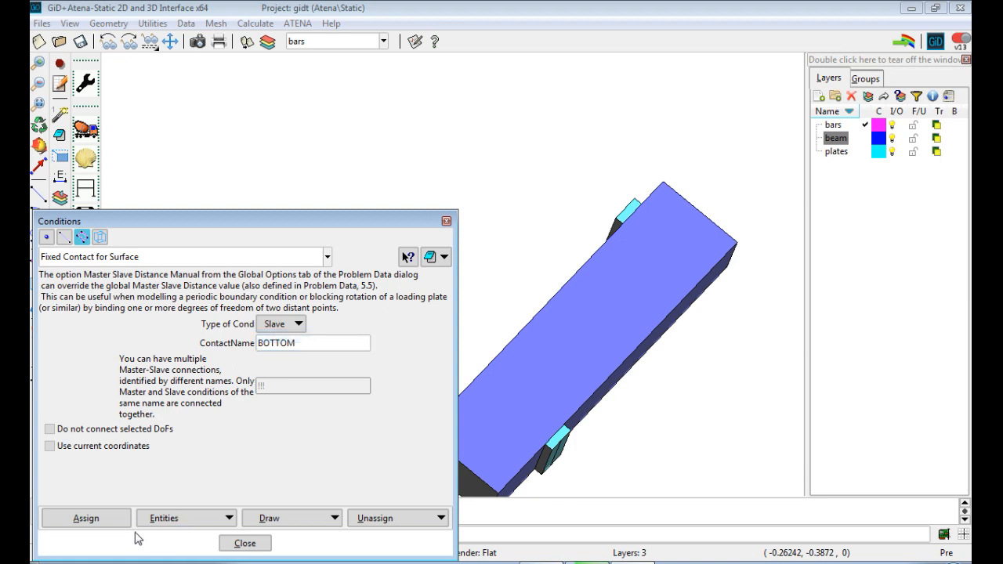
left_click(86, 519)
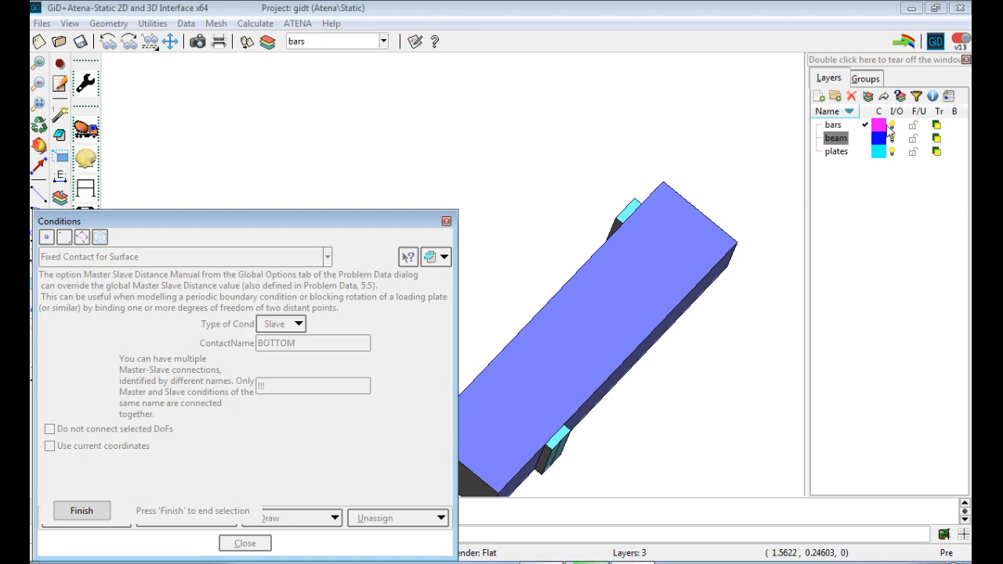
right_click(737, 142)
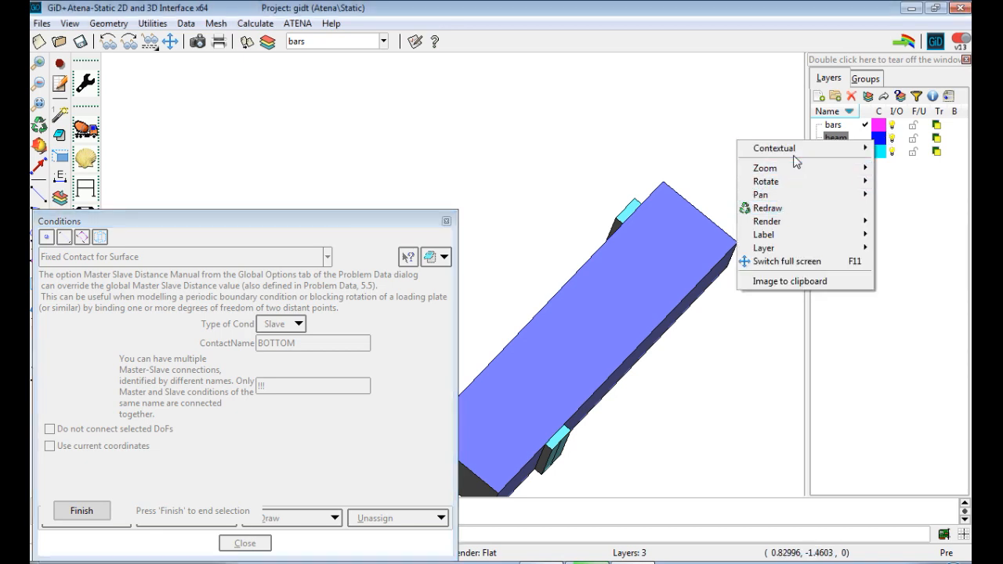
left_click(892, 139)
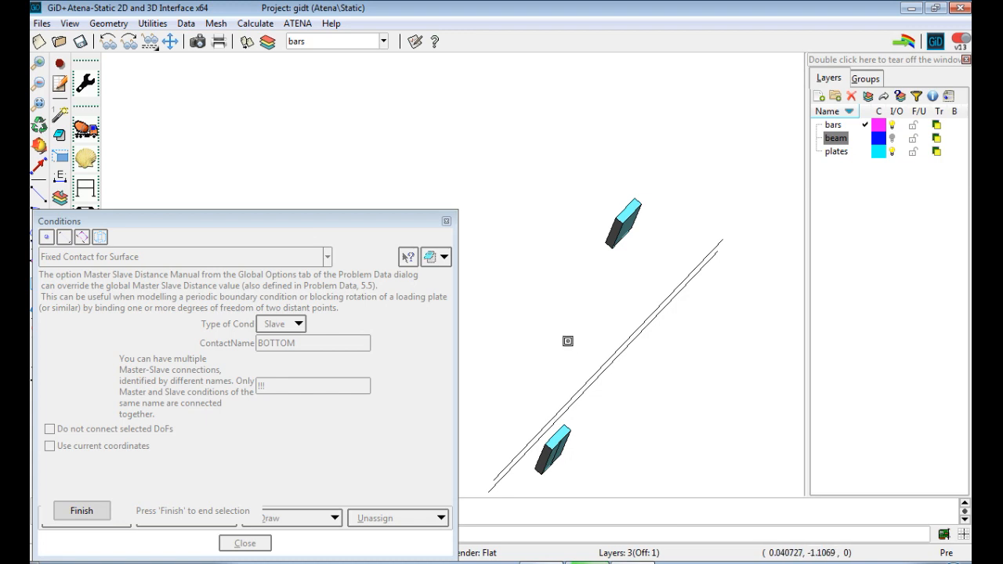
middle_click_drag(572, 331, 638, 389)
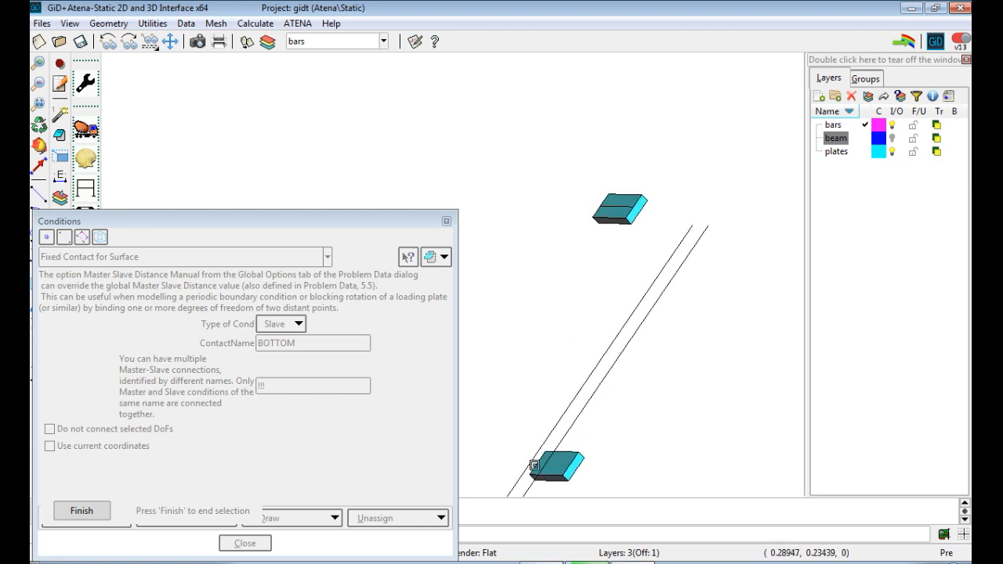
left_click(563, 463)
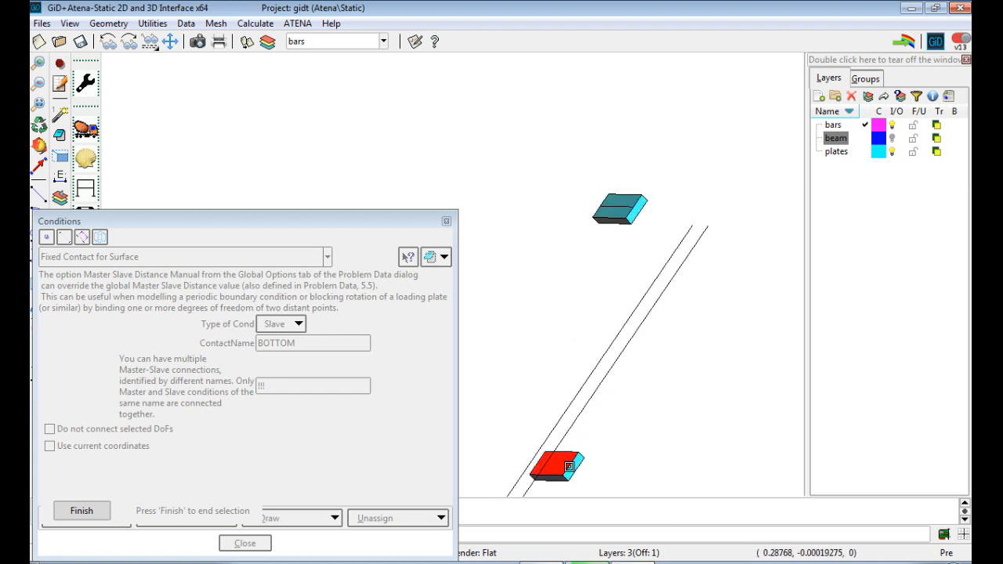
left_click(83, 514)
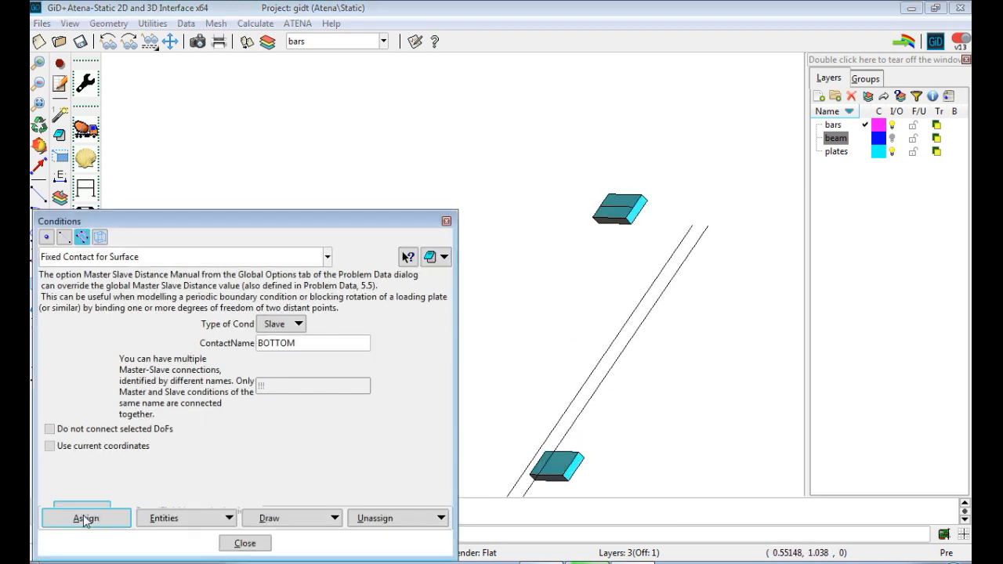
Step: Turn the beam layer back on and draw all conditions on the model
left_click(892, 139)
right_click(744, 185)
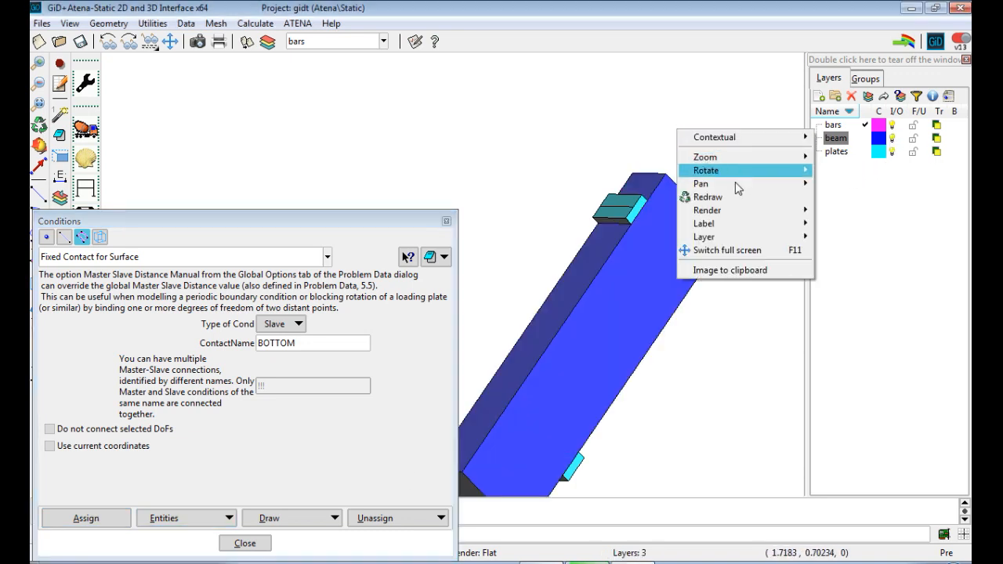
left_click(287, 519)
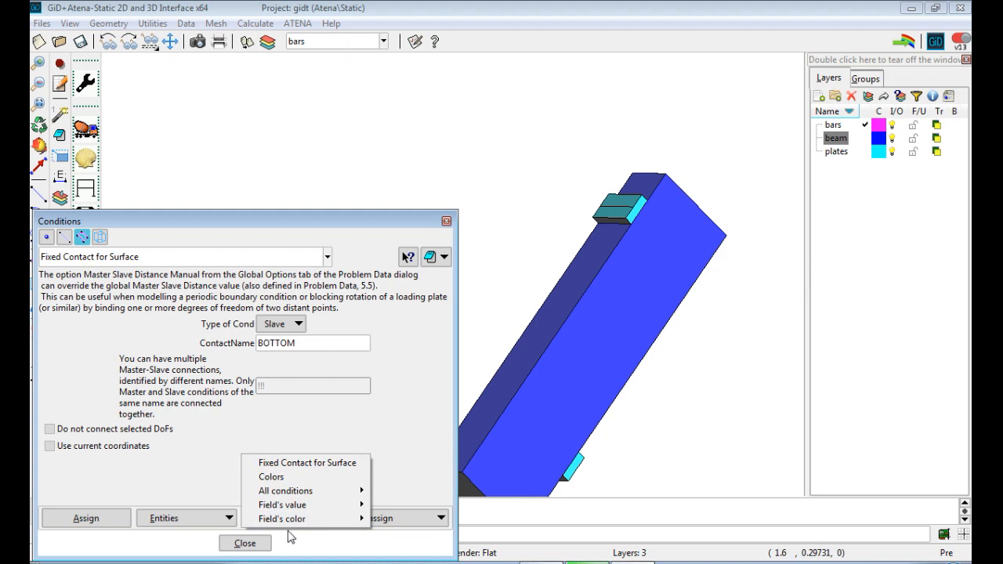
left_click(283, 490)
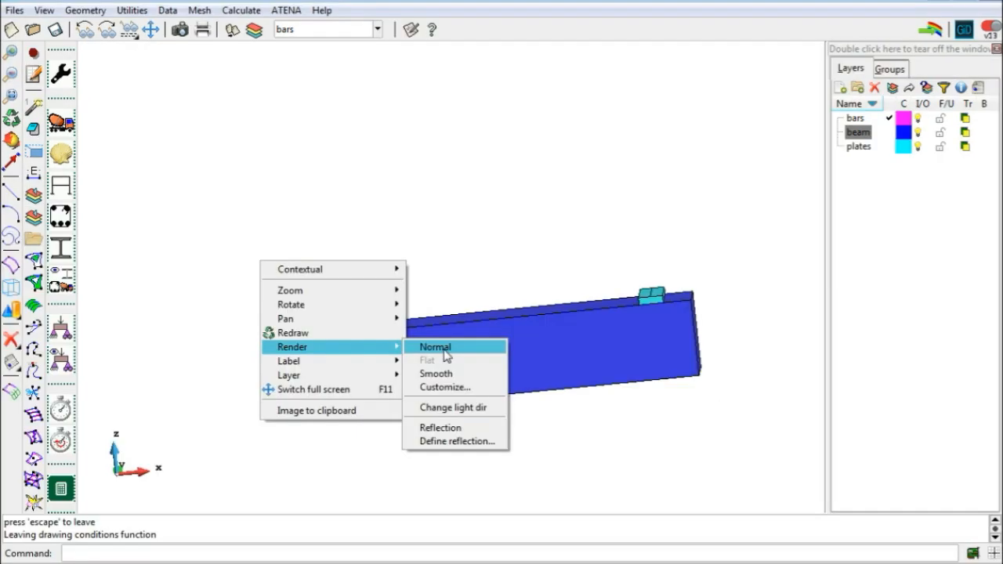
Step: Switch rendering to Normal and display the assigned supports, loads and fixed contacts on the wireframe to check them
left_click(447, 347)
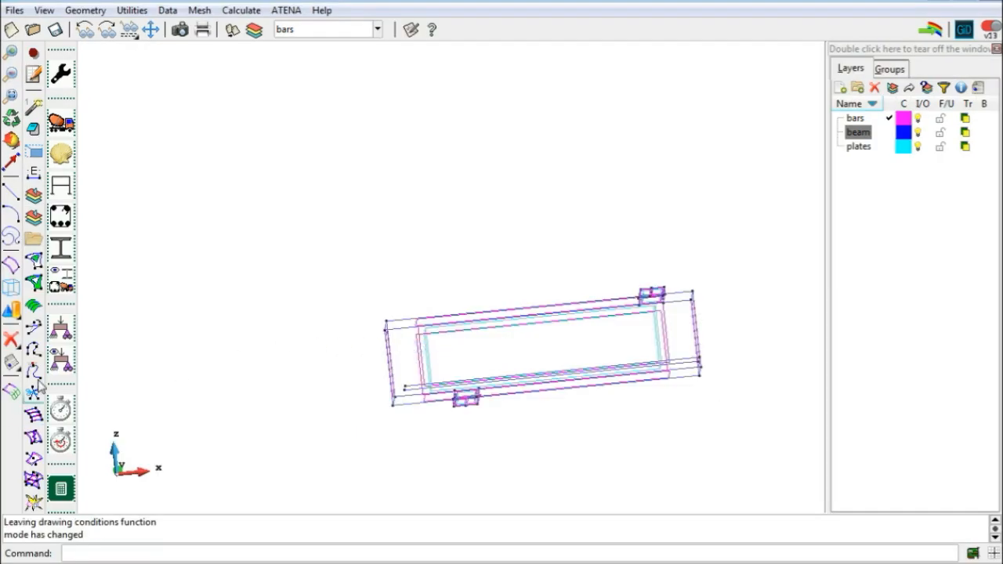
left_click(66, 364)
scroll(582, 328, "up", 3)
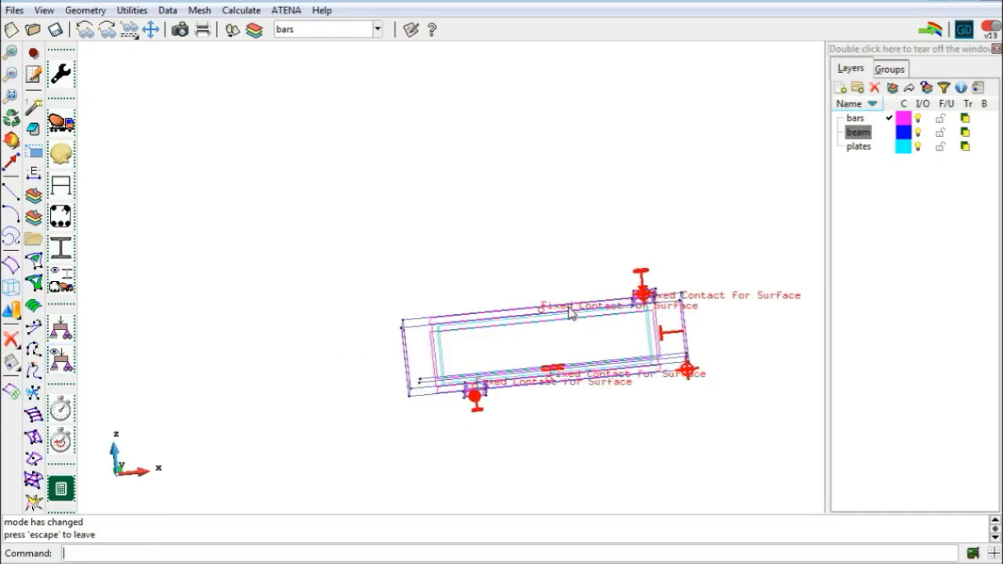
scroll(549, 339, "up", 1)
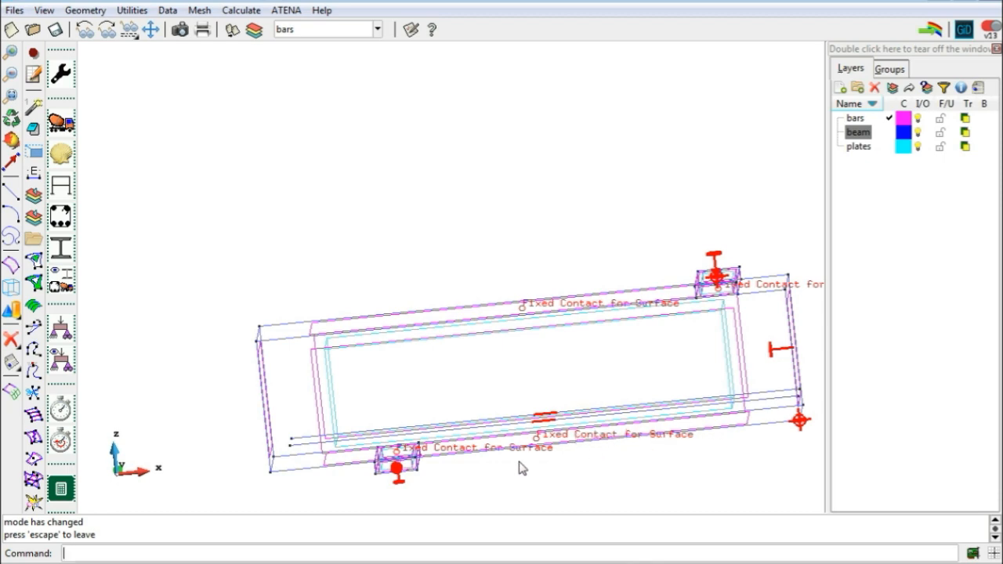
scroll(463, 377, "down", 2)
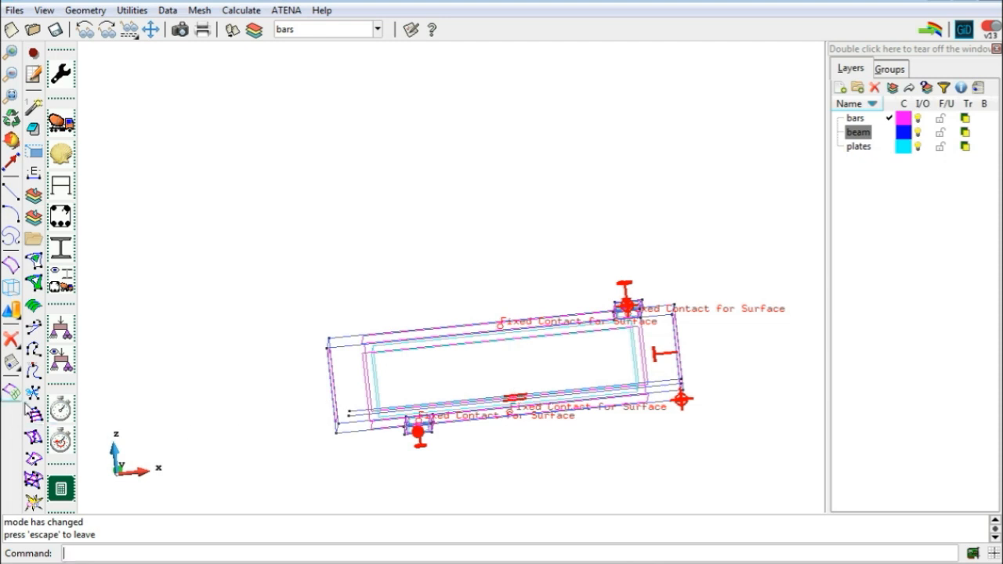
Step: Regenerate and view the mesh, erasing the old one, and start the ATENA analysis
left_click(200, 11)
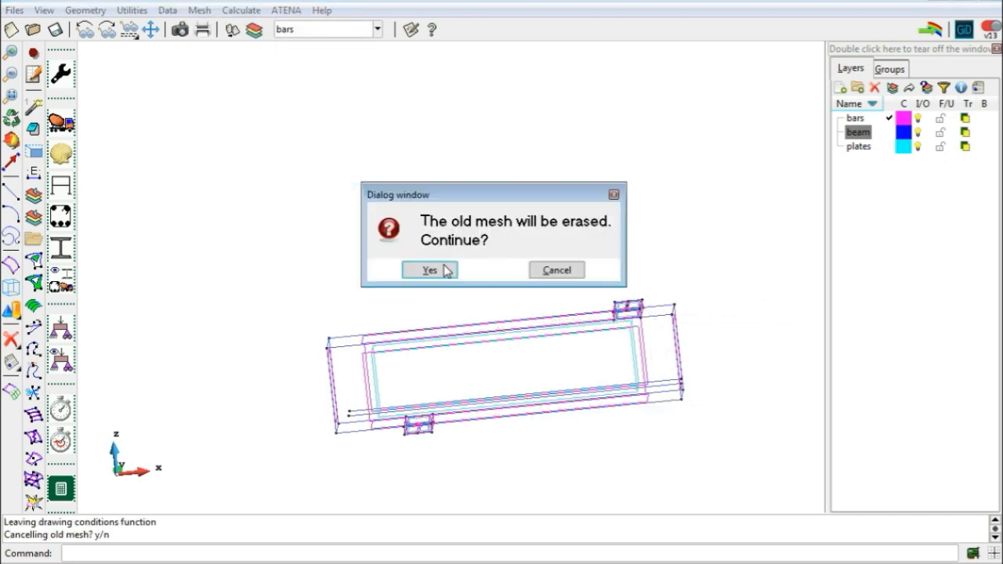
left_click(444, 270)
left_click(405, 299)
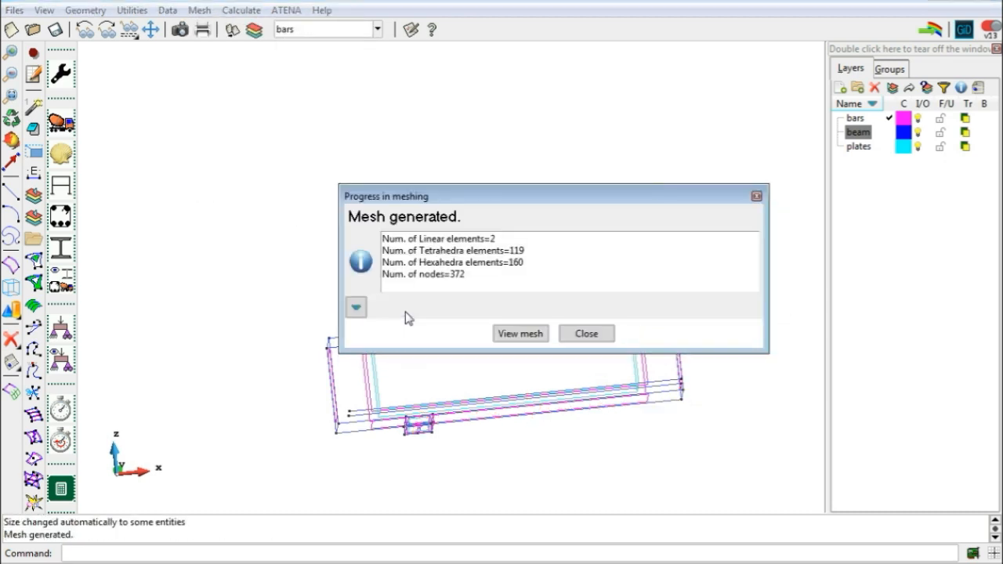
left_click(519, 331)
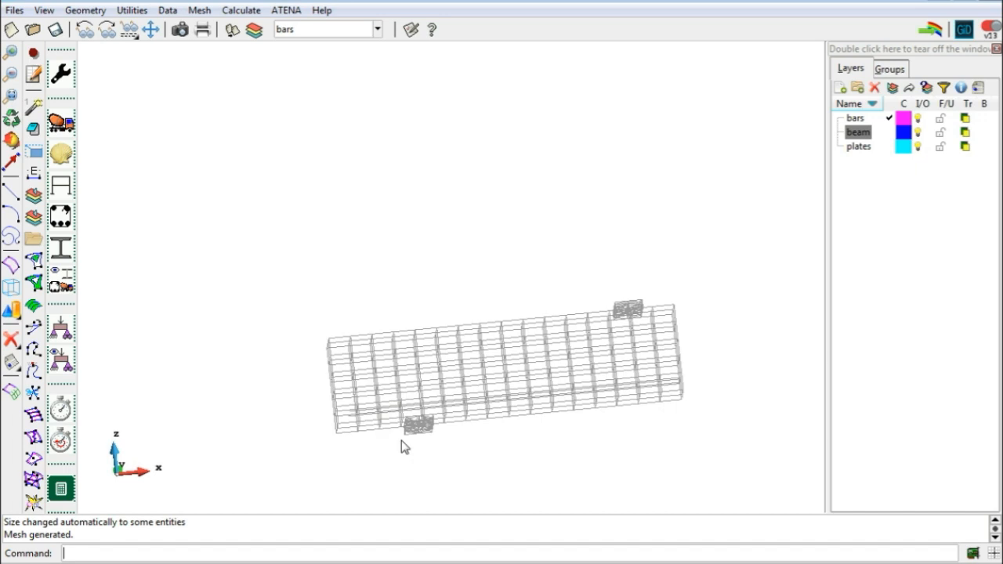
left_click(62, 491)
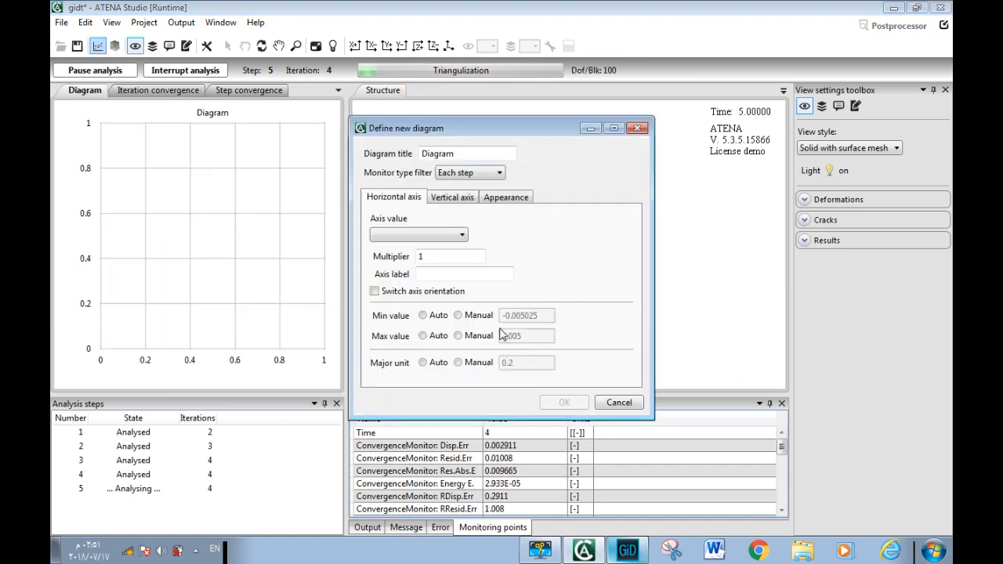
Step: Title the new diagram L-D and set its horizontal axis value to deflection371_DISPLACEMENTS #000010
left_click_drag(458, 154, 368, 137)
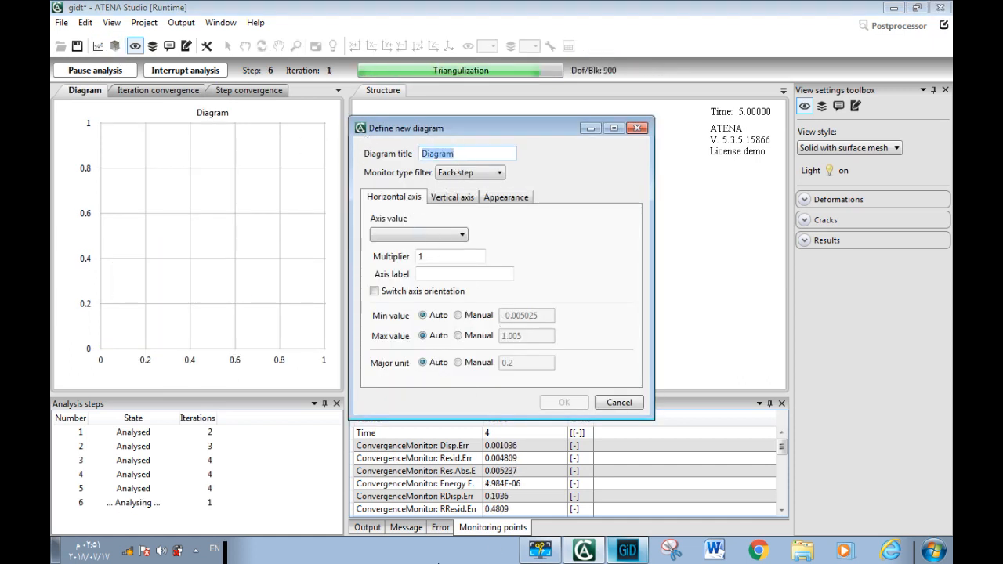
type("L-D")
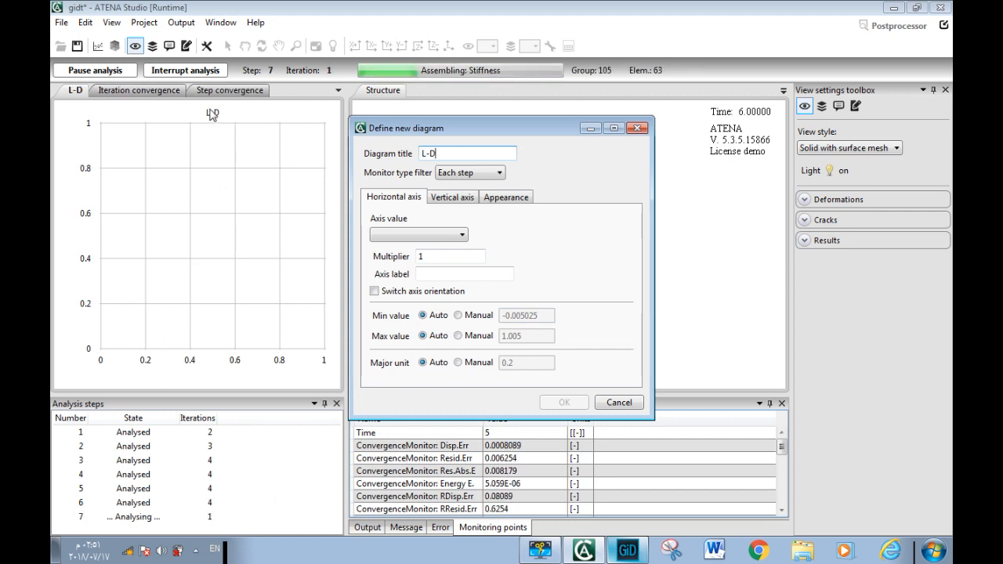
left_click(416, 235)
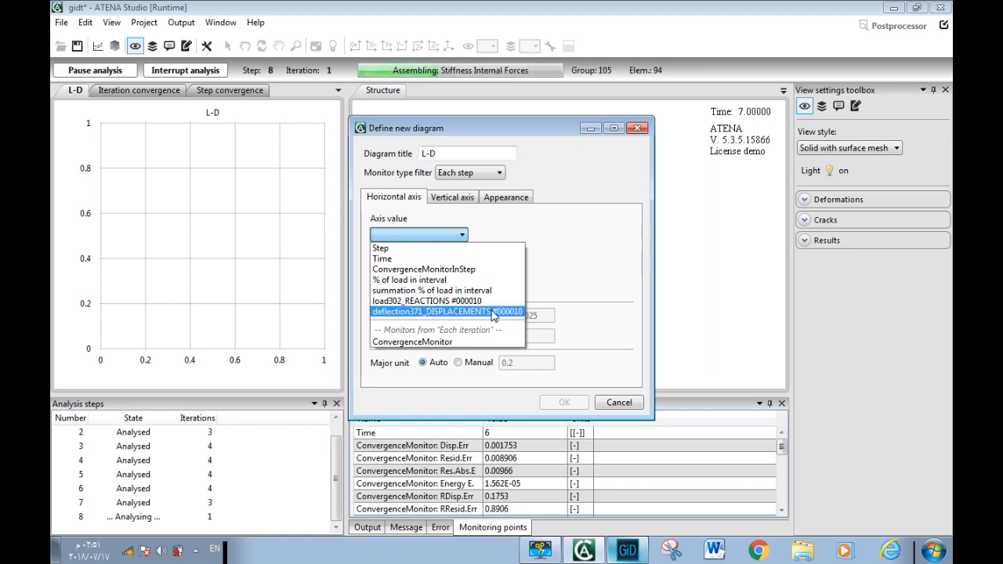
left_click(468, 312)
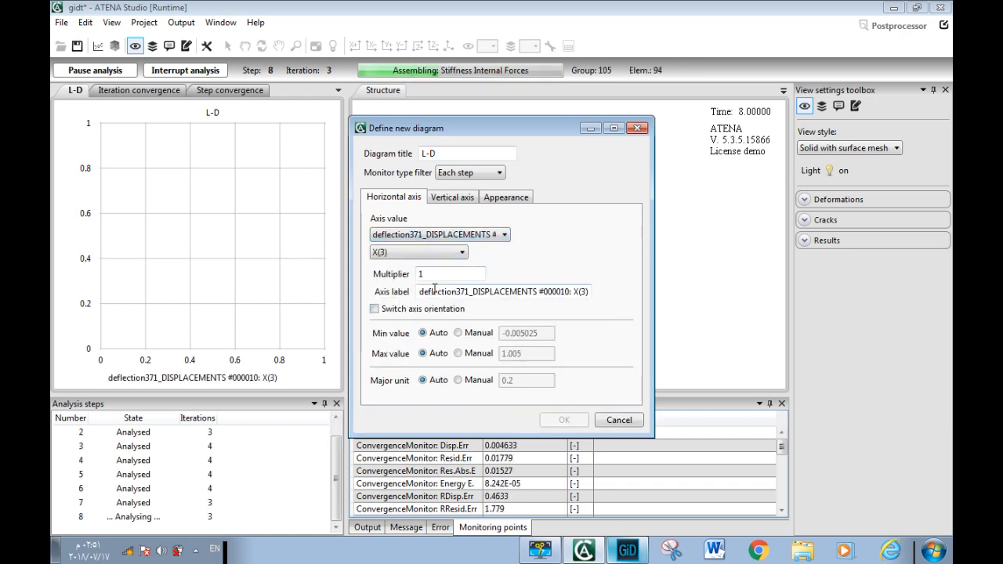
Step: Change the horizontal axis label to DISPLACEMENT (M)
left_click_drag(471, 293, 351, 319)
key("BackSpace")
left_click_drag(477, 291, 569, 327)
key("BackSpace")
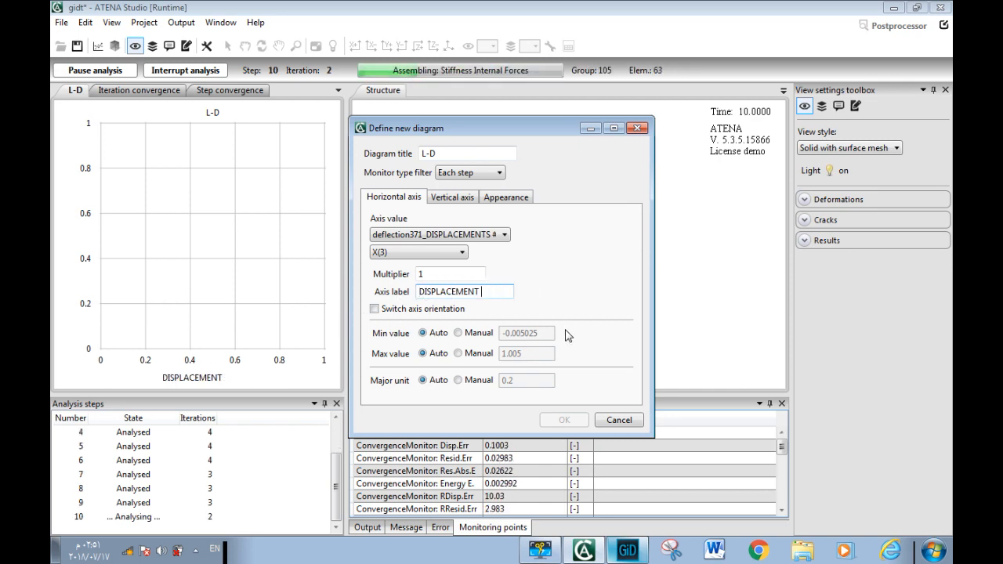
type("(M)")
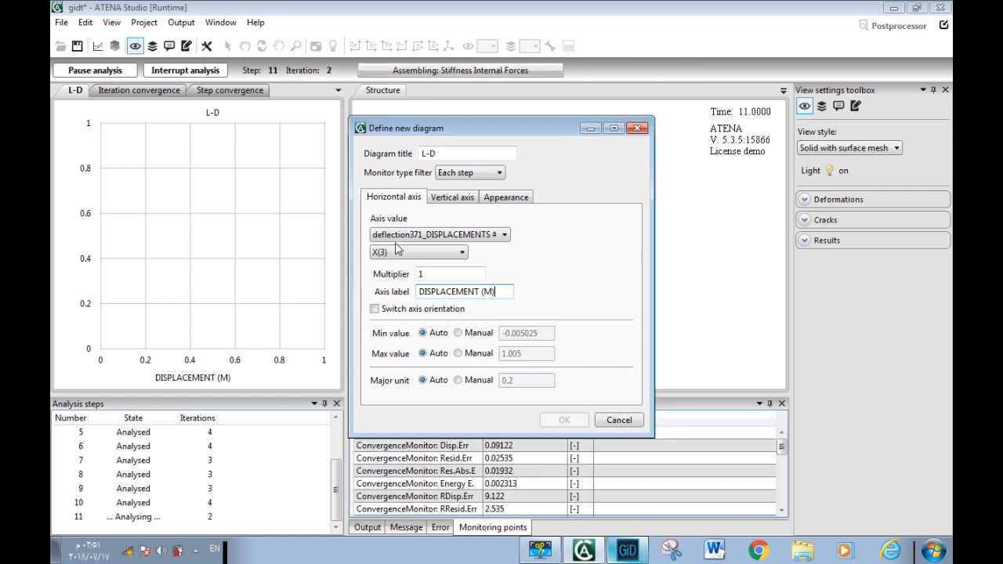
Step: Add the load302_REACTIONS #000010 series with DOF(3) to the diagram's vertical axis
left_click(453, 198)
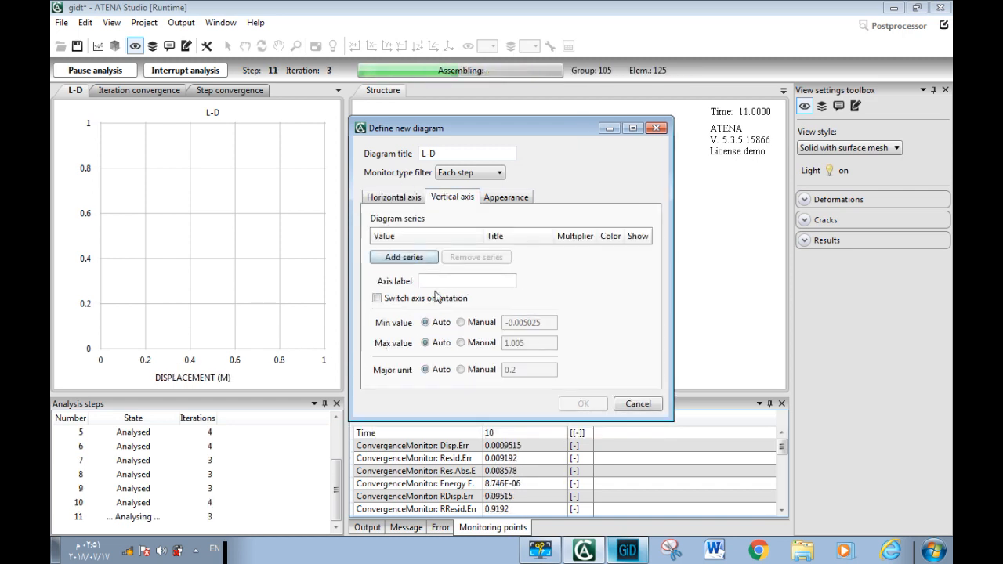
left_click(401, 258)
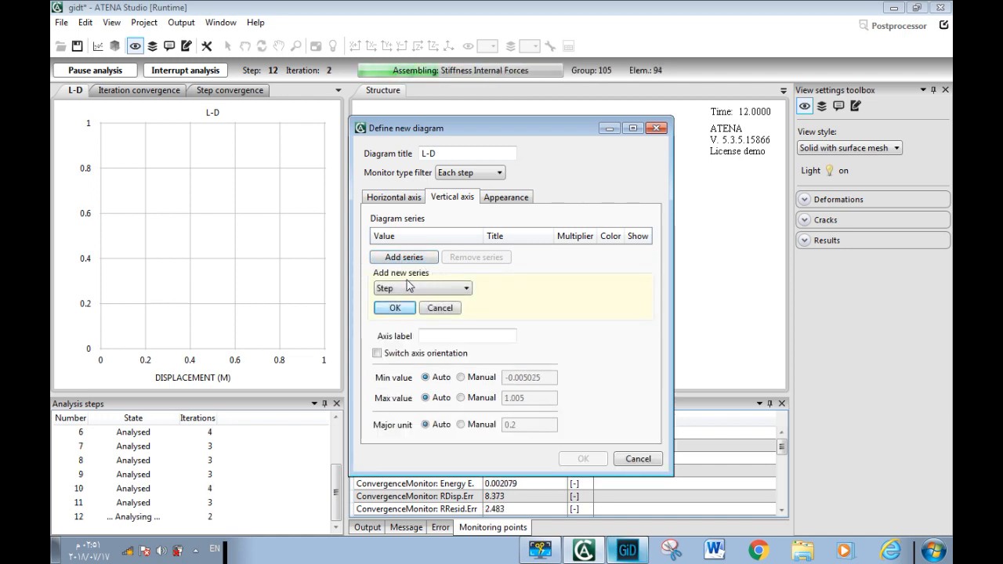
left_click(422, 289)
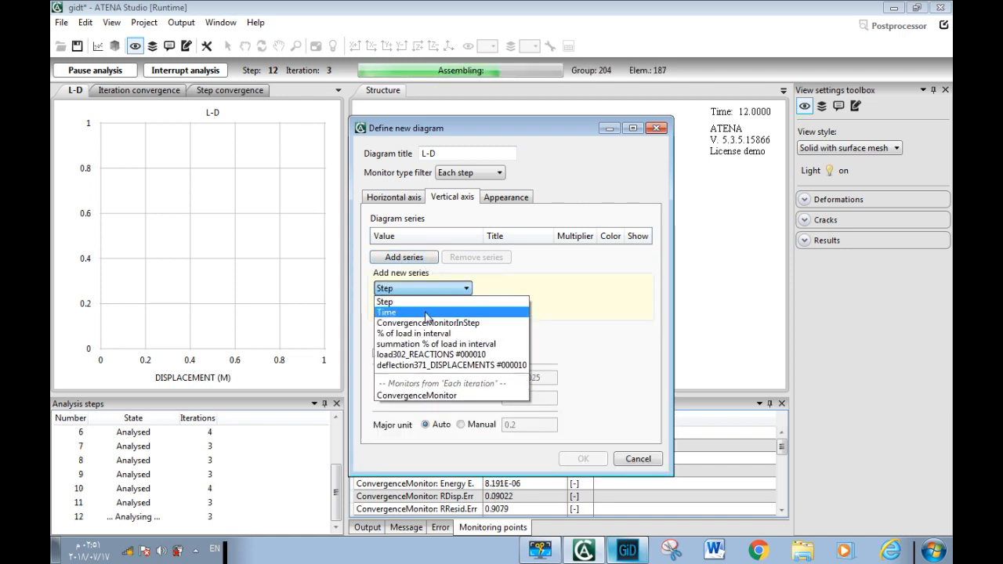
left_click(425, 357)
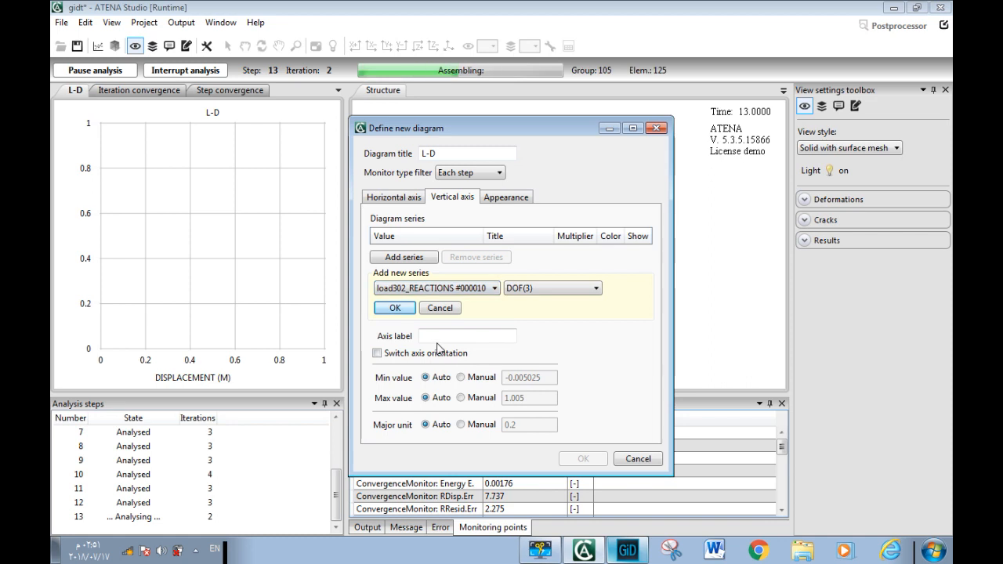
left_click(396, 308)
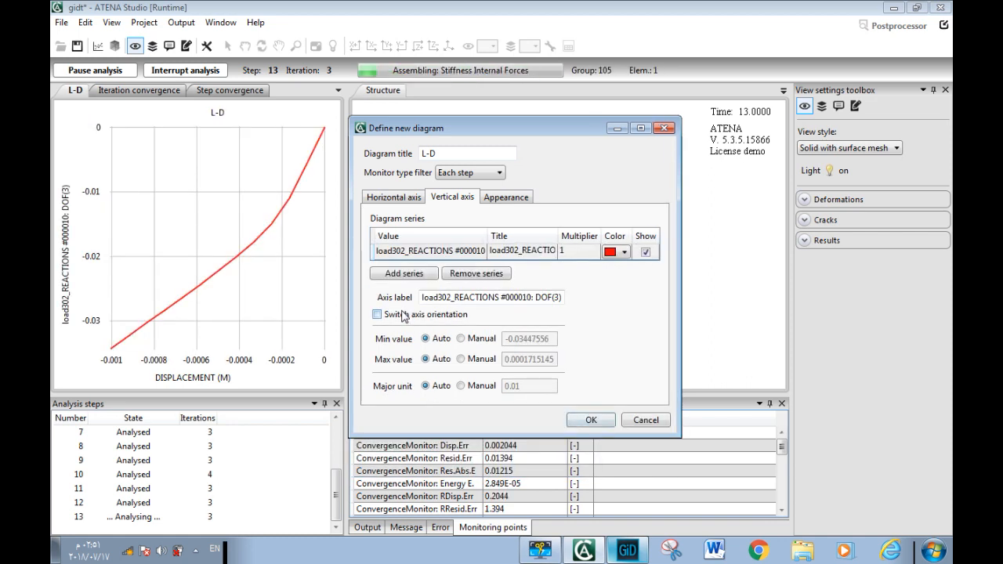
Step: Rename the title of the reactions series to load (Mn)
double_click(501, 254)
left_click(506, 252)
left_click_drag(506, 251, 553, 274)
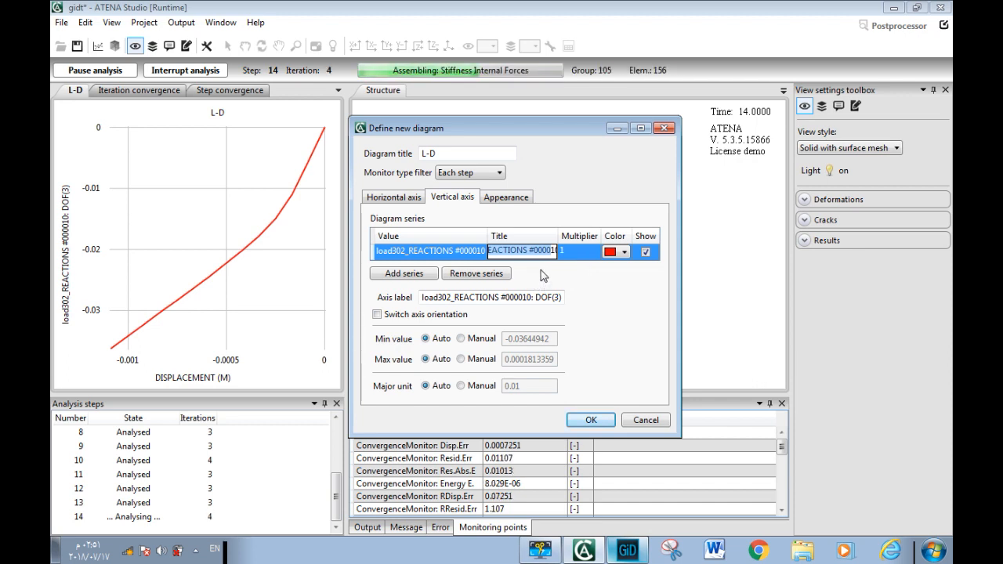
key("BackSpace")
left_click_drag(508, 251, 581, 263)
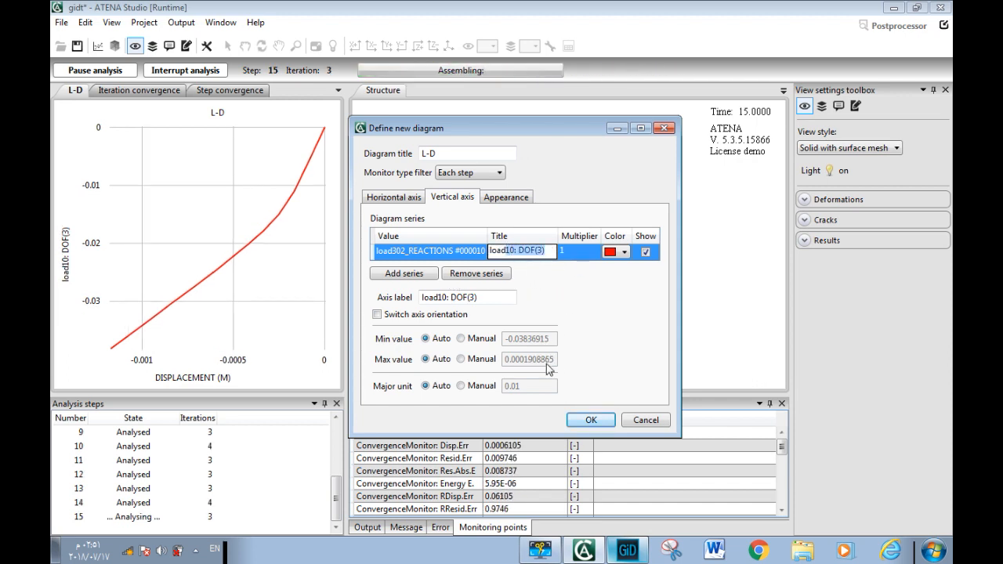
key("BackSpace")
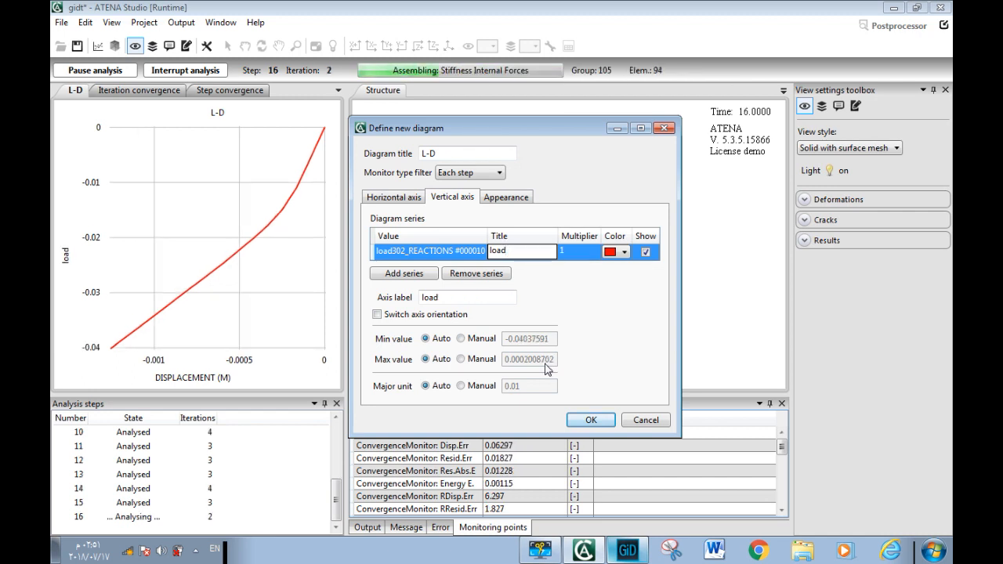
type("(Mn")
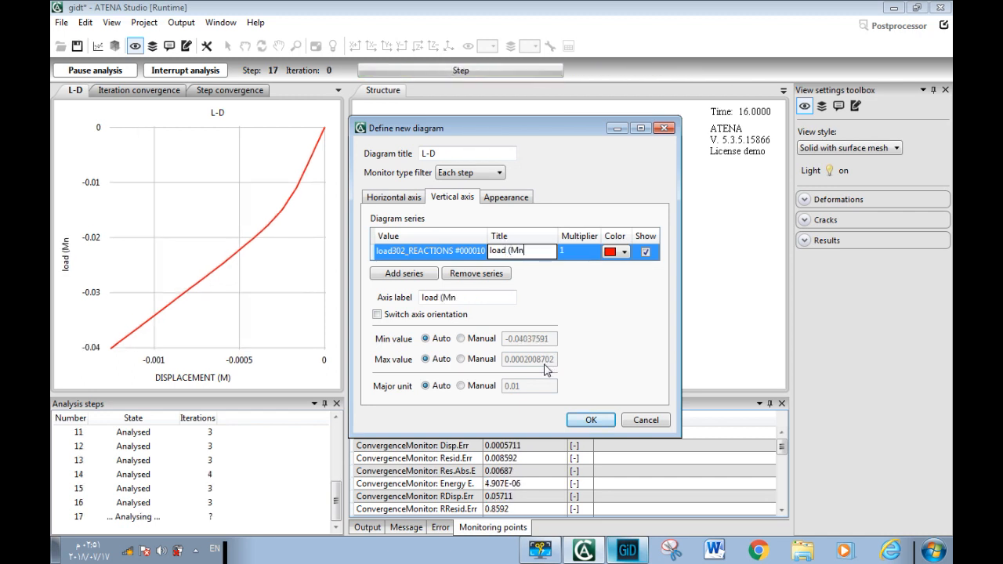
type(")")
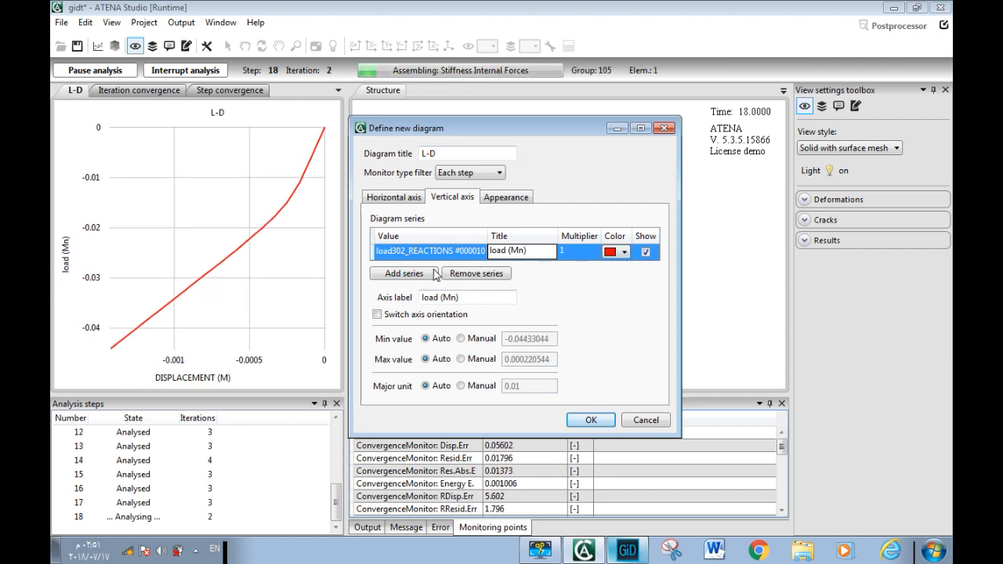
Step: Switch the axis orientation of both the vertical and horizontal axes of the L-D diagram
left_click(394, 318)
left_click(419, 199)
left_click(385, 311)
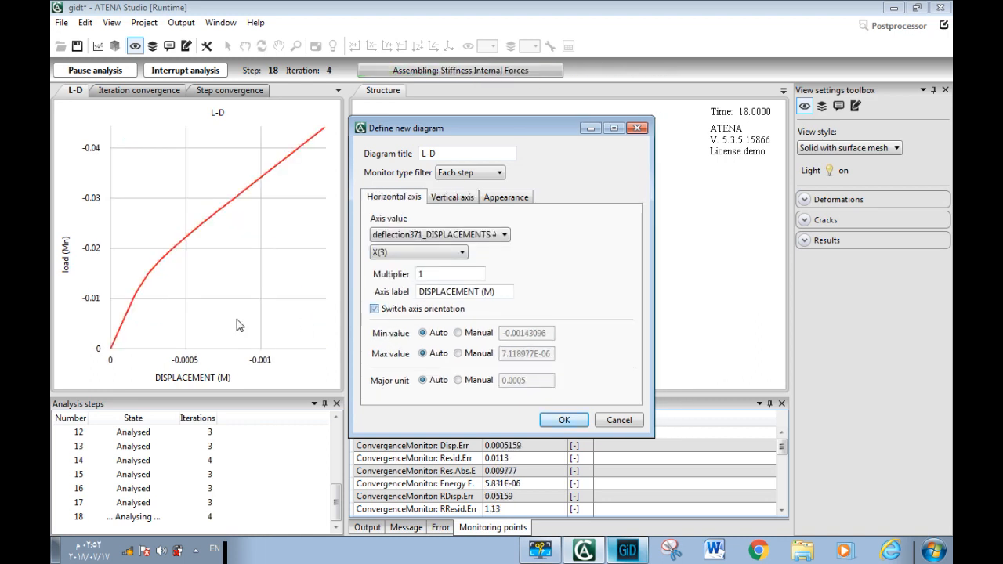
Step: Set the diagram's line width to 6 and accept the new diagram definition
left_click(508, 196)
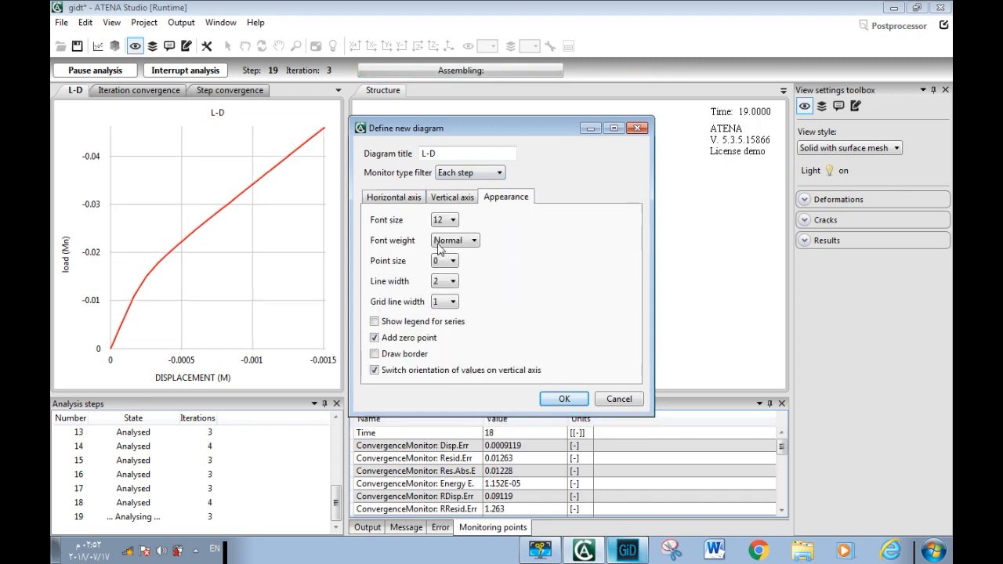
left_click(447, 286)
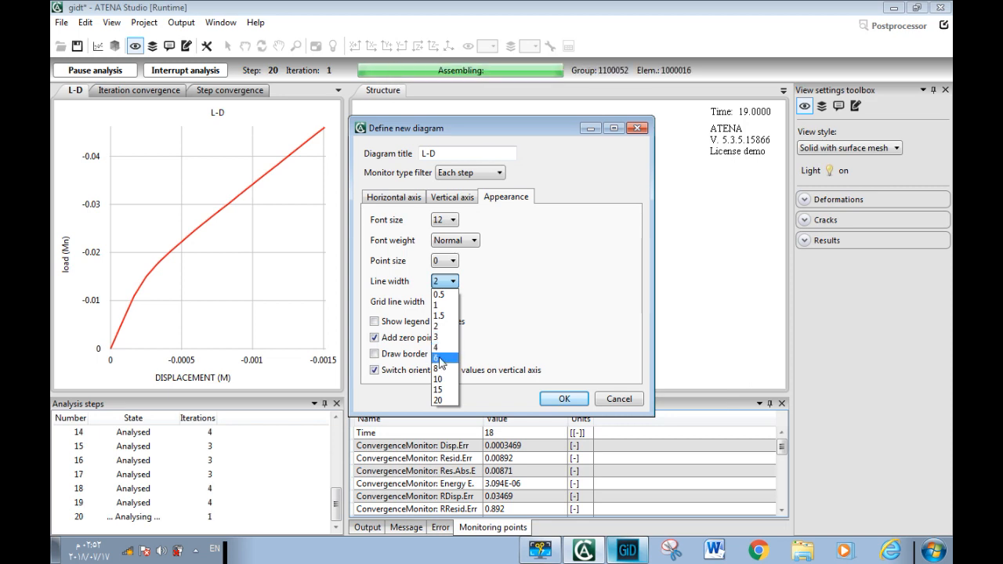
left_click(446, 351)
left_click(565, 399)
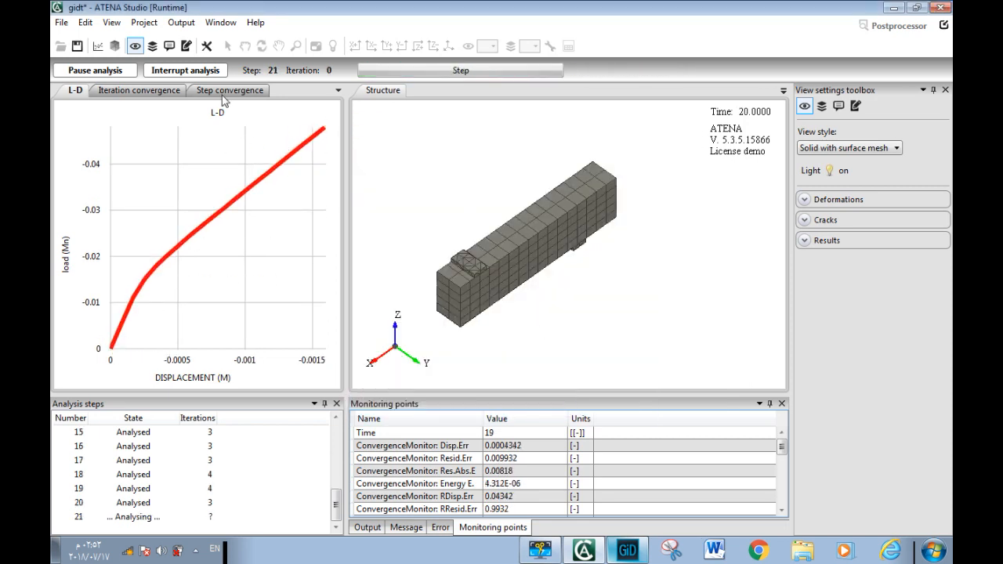
Step: Change the color of the load (Mn) series in the L-D diagram to olive green
left_click(206, 45)
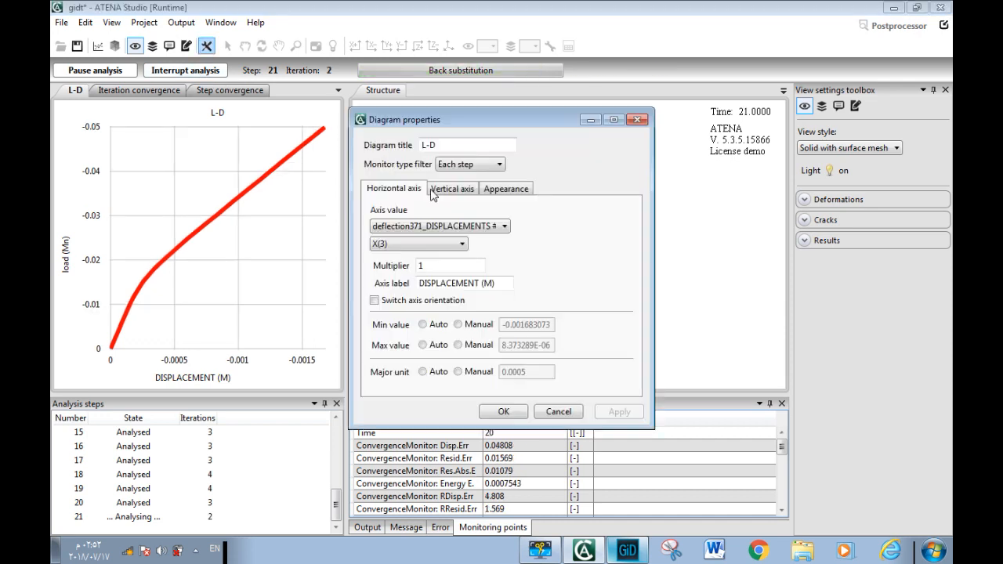
left_click(492, 191)
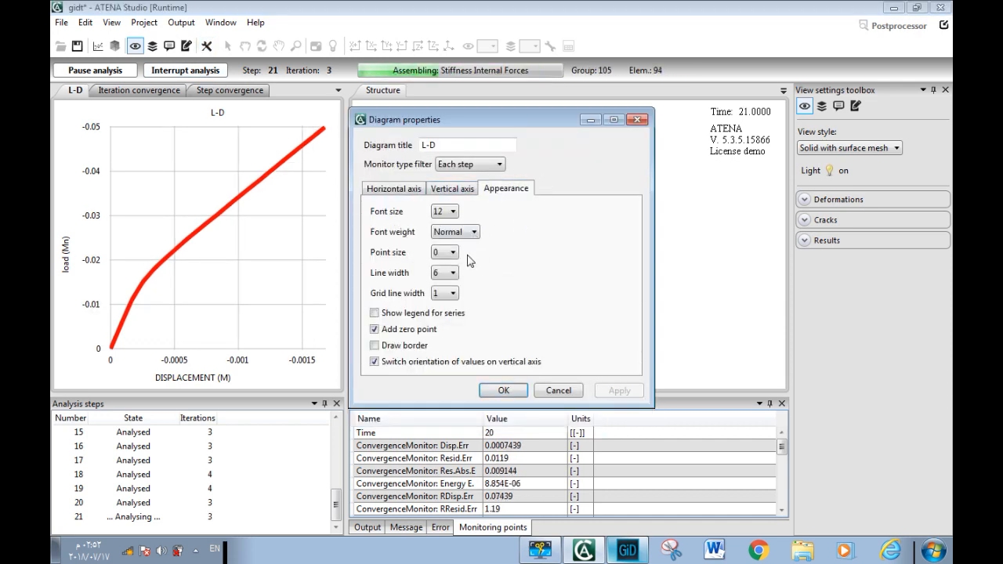
left_click(440, 192)
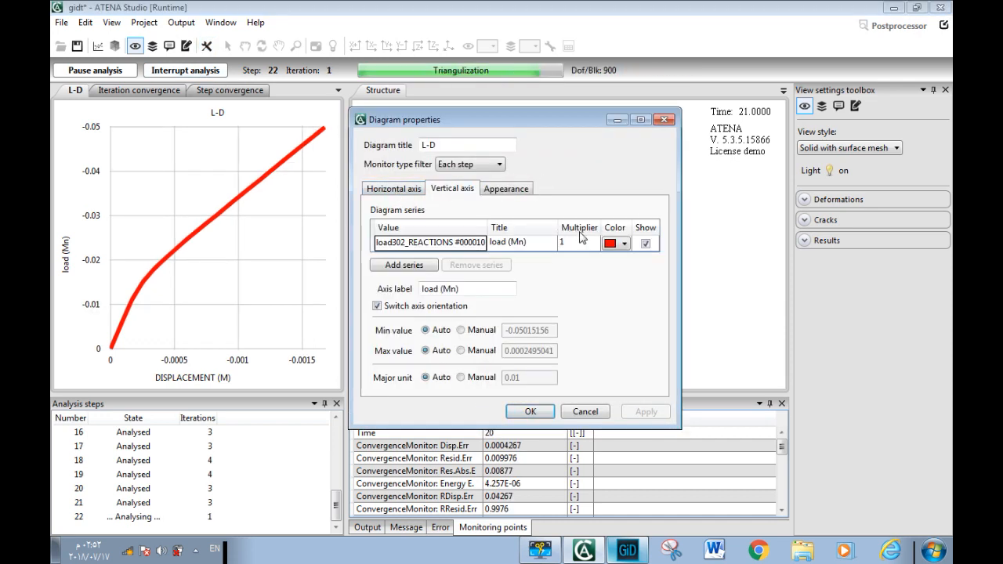
left_click(615, 243)
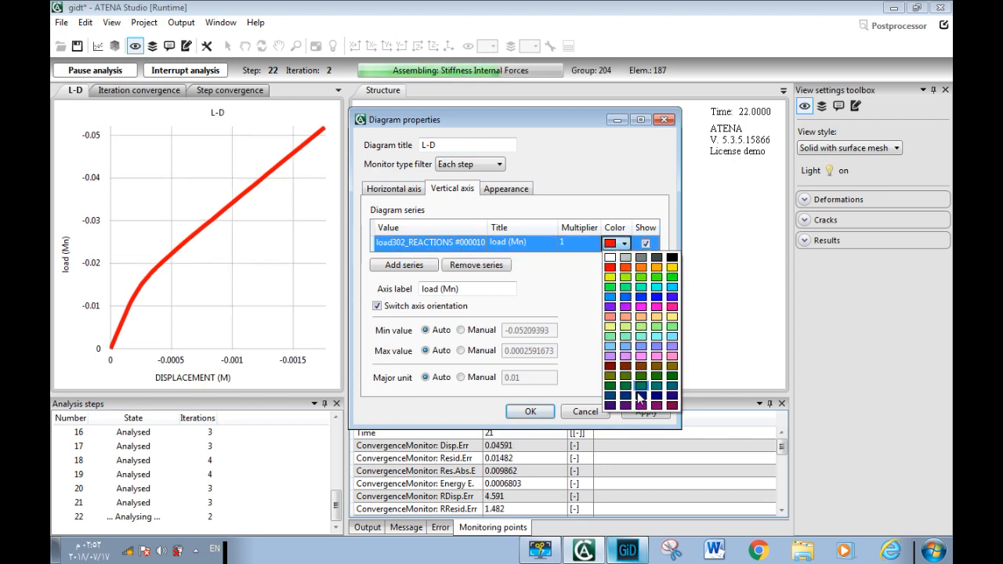
left_click(625, 376)
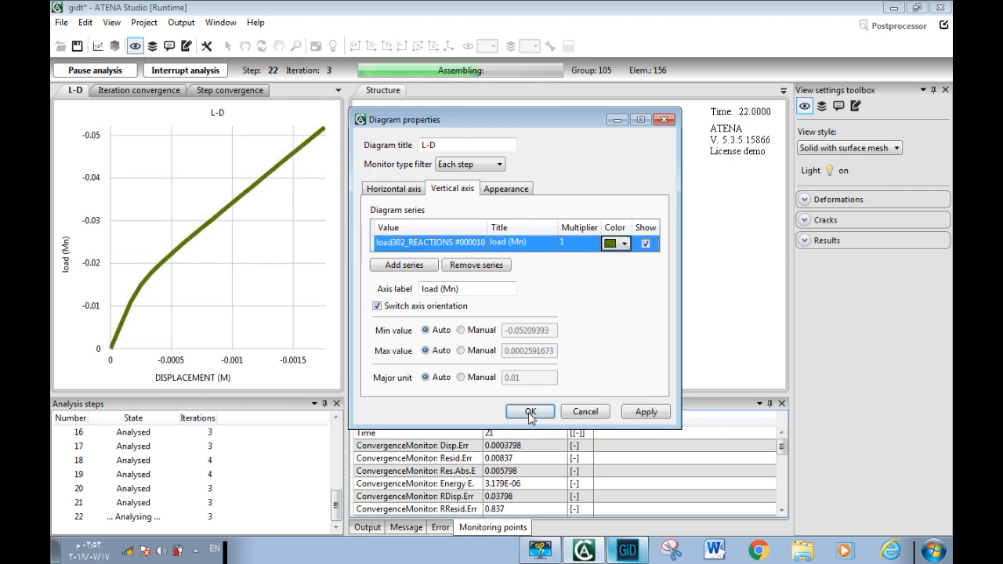
left_click(530, 413)
Step: Pause the running analysis, resume it and try to interrupt it
mouse_move(129, 300)
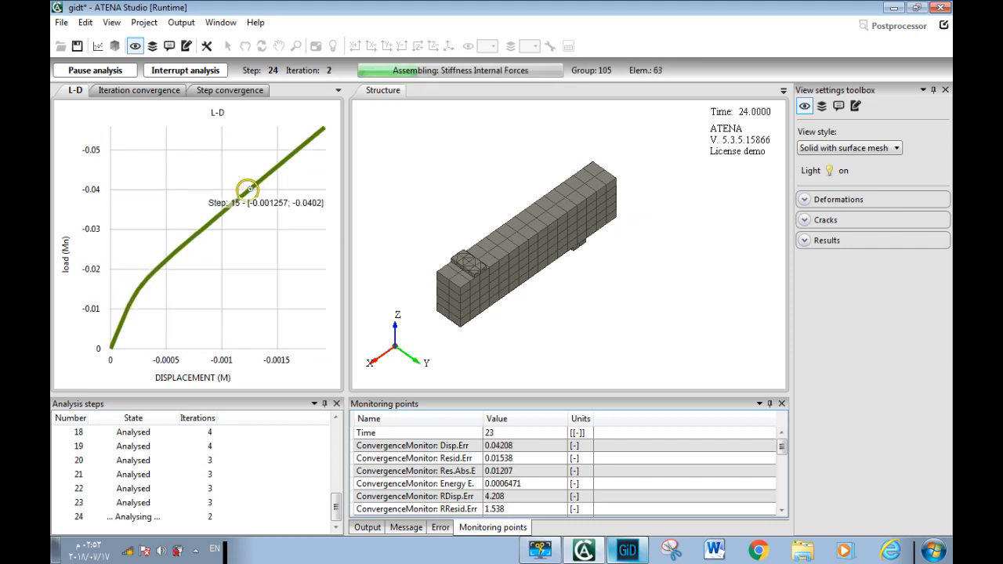
left_click(100, 72)
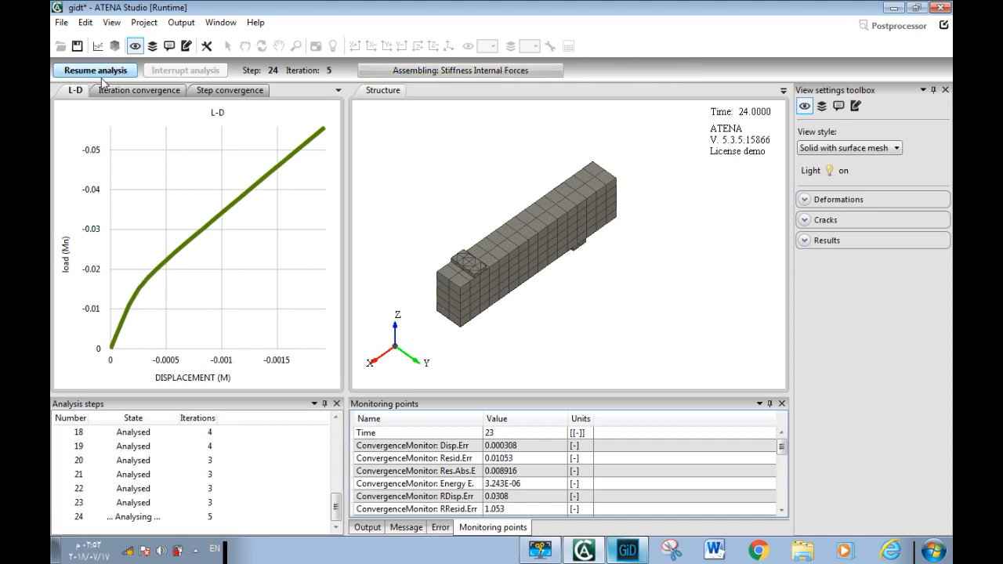
left_click(112, 72)
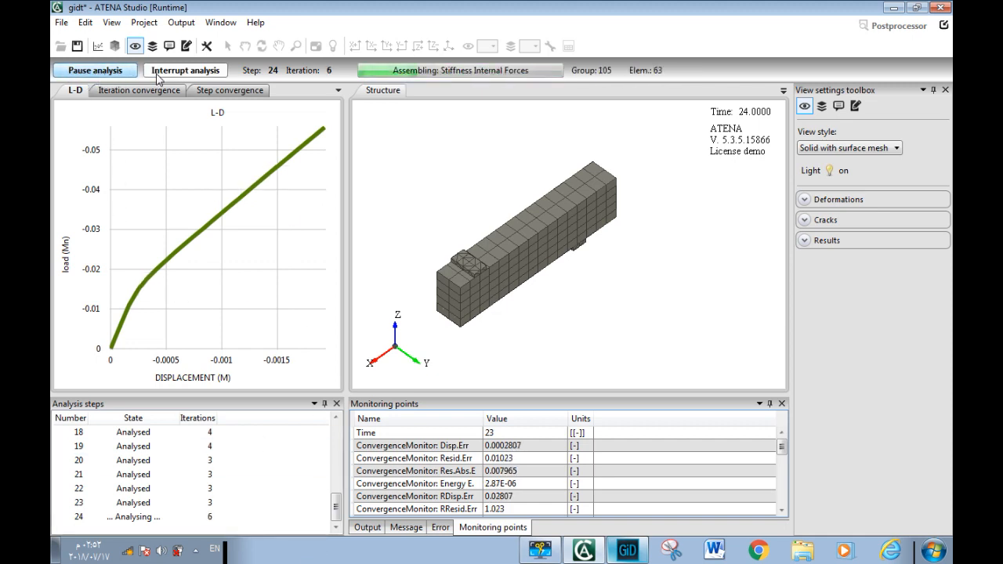
left_click(185, 70)
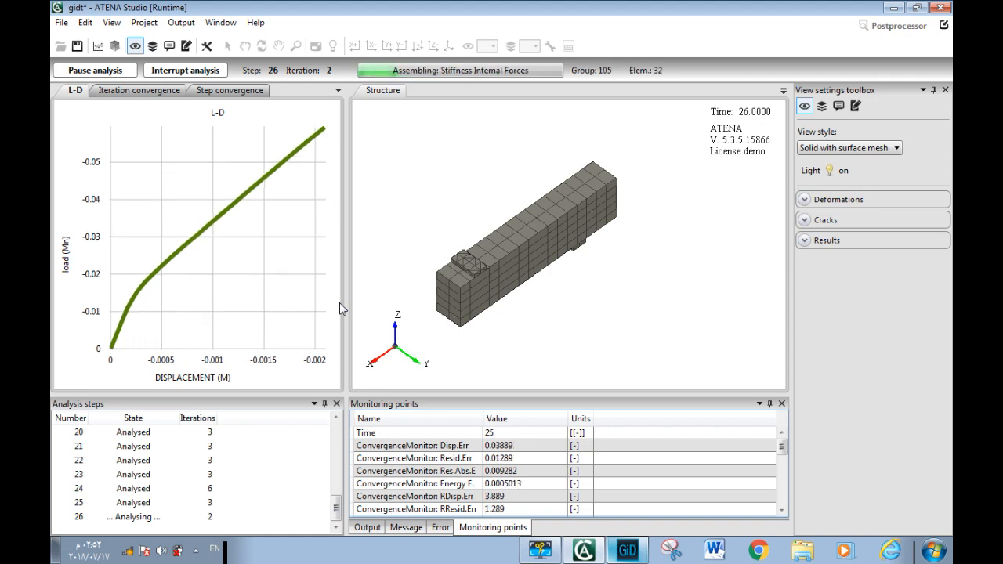
Step: Restore the default window layout and bring the L-D diagram back into view
left_click(230, 24)
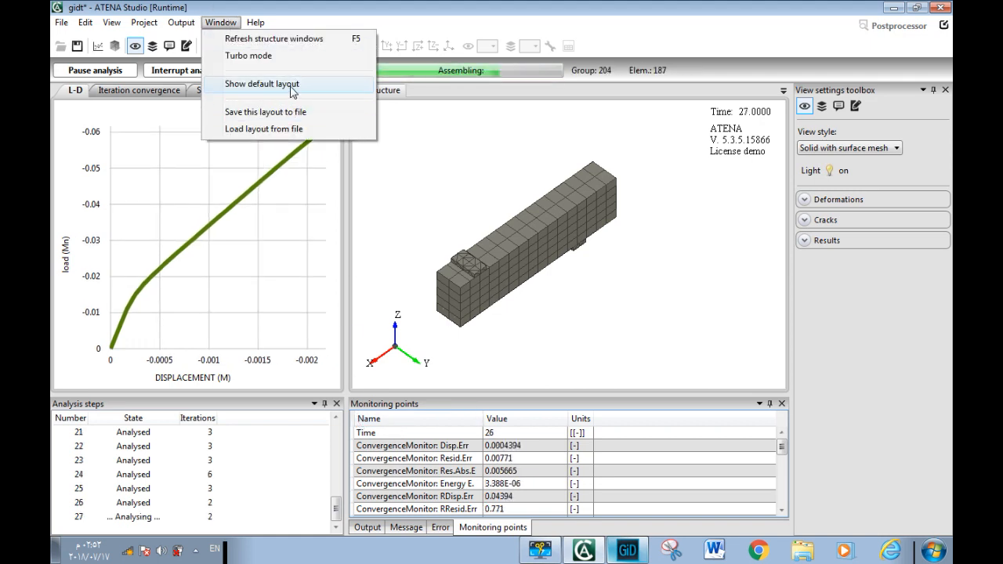
left_click(290, 87)
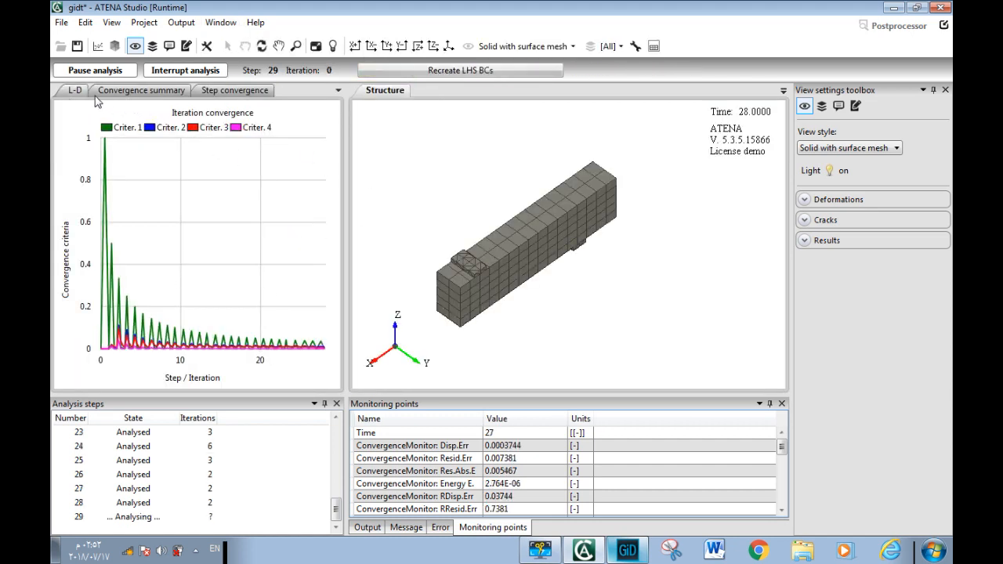
left_click(74, 91)
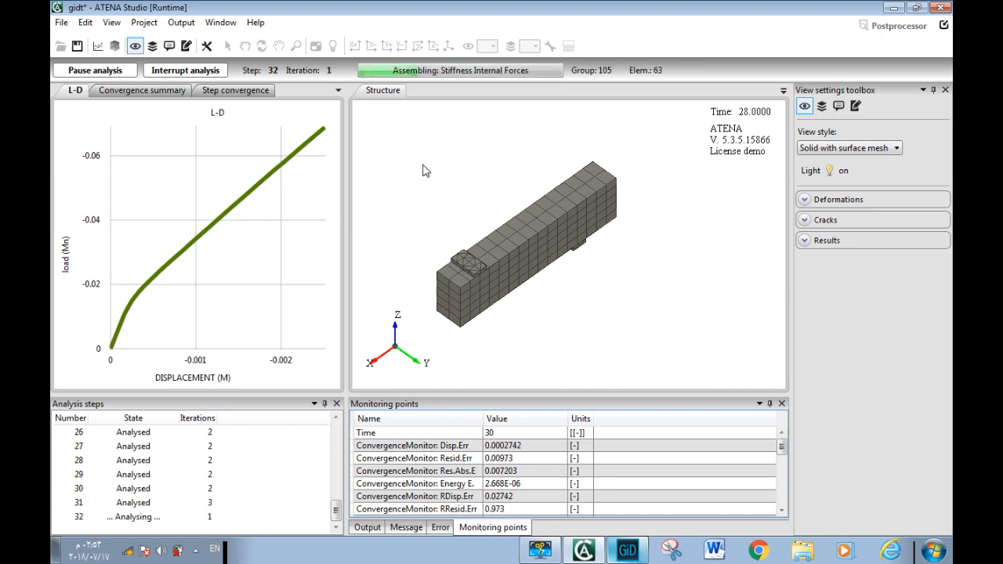
Step: Set the current activity of the structure's visible domain to [3D]
left_click(820, 111)
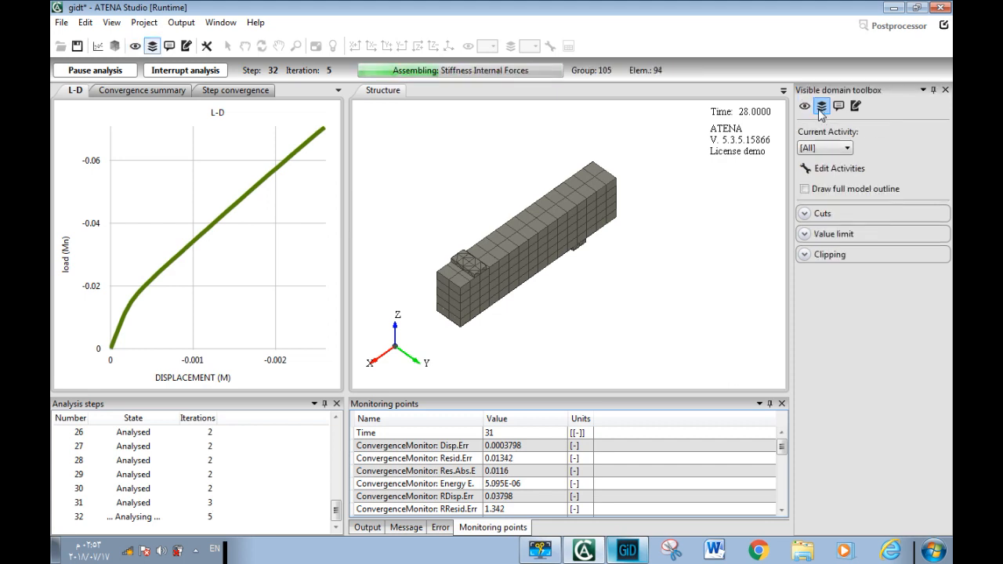
left_click(838, 156)
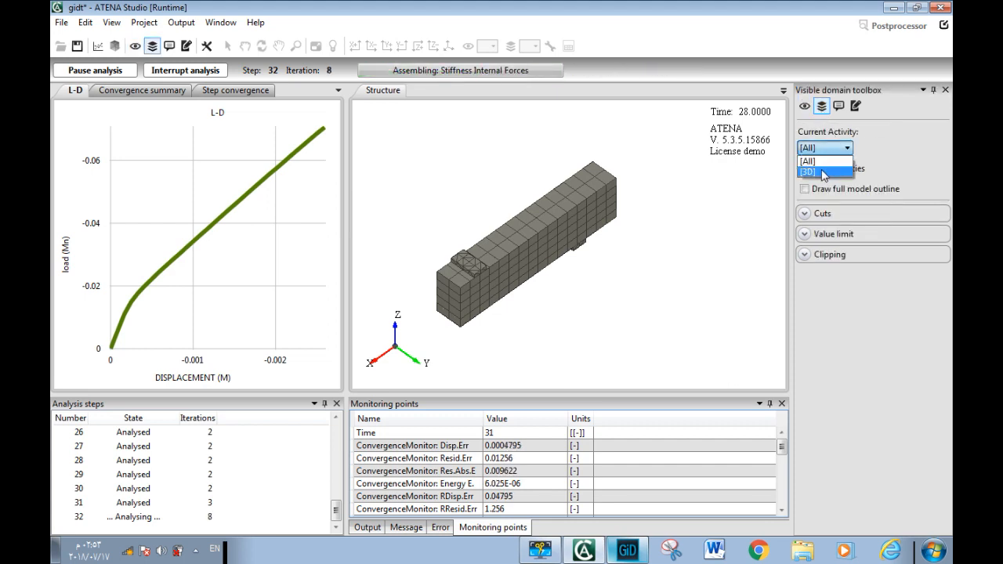
left_click(823, 172)
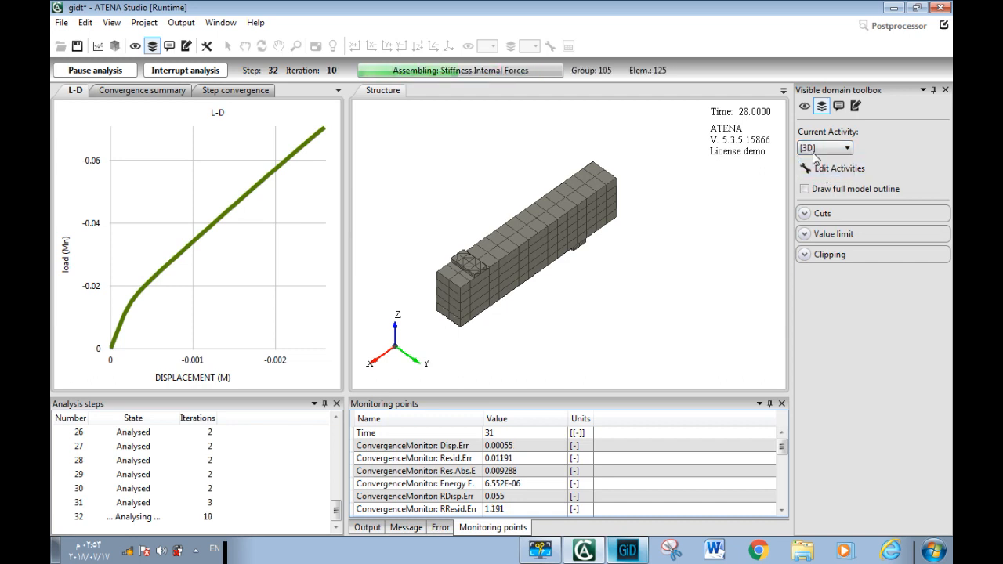
Step: Show scalar results on the structure for nodal Crack Width, item Cod1, drawn as iso areas
left_click(805, 108)
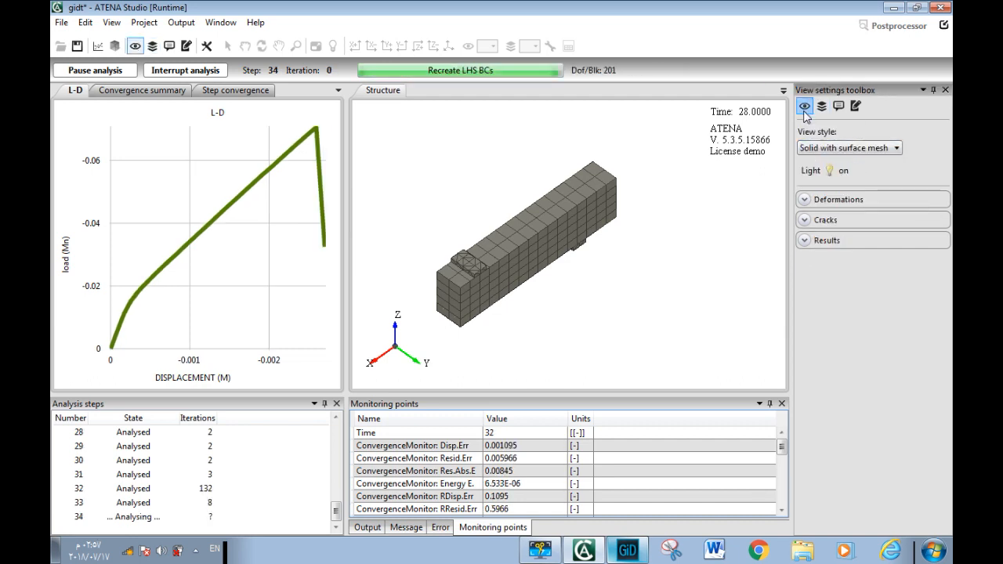
left_click(829, 243)
left_click(827, 261)
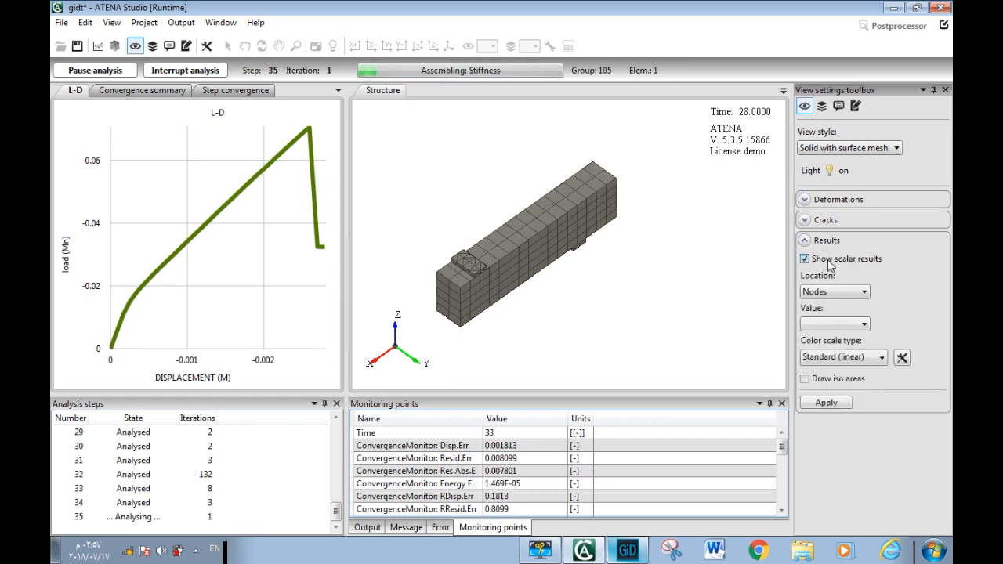
left_click(823, 326)
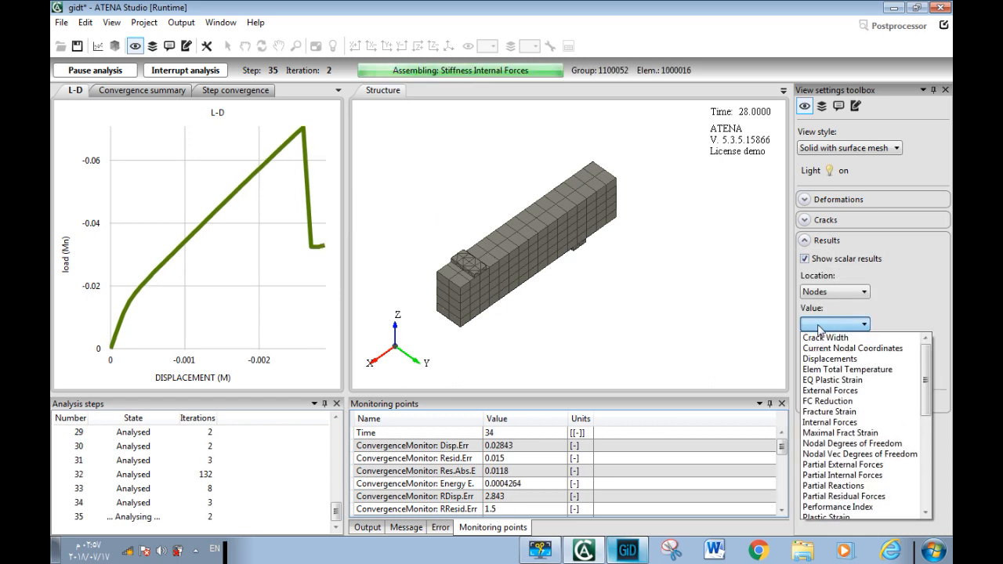
left_click(844, 336)
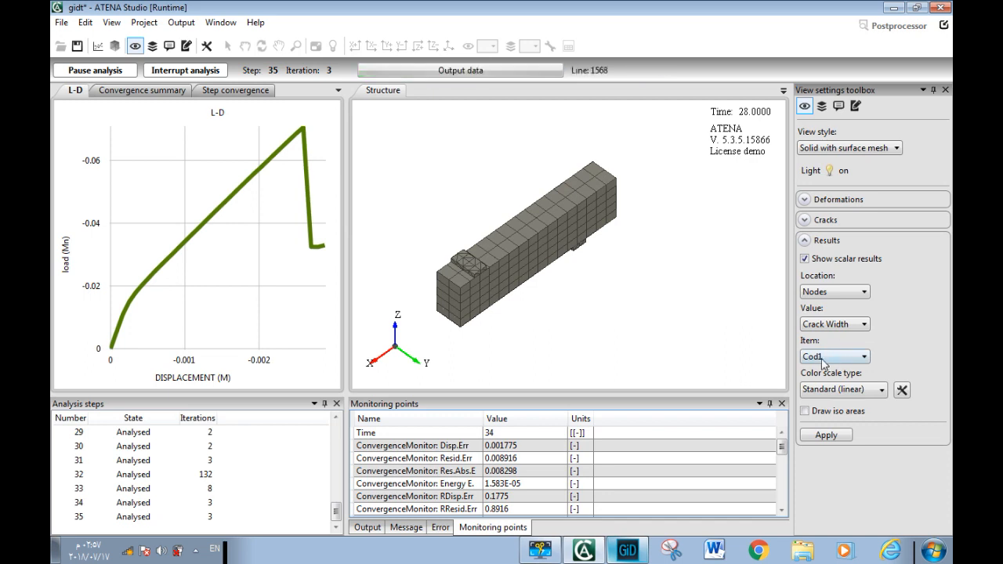
left_click(834, 360)
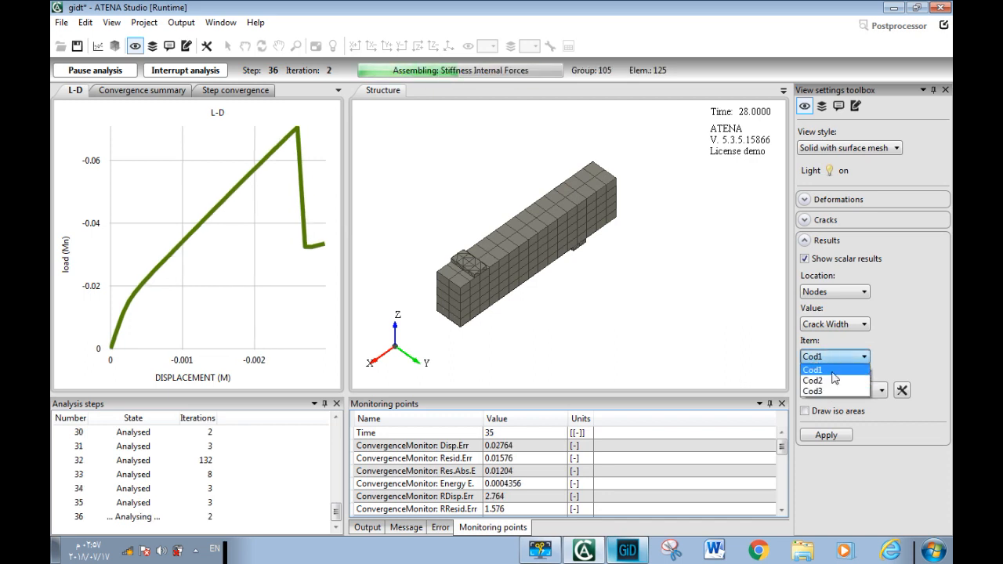
left_click(834, 372)
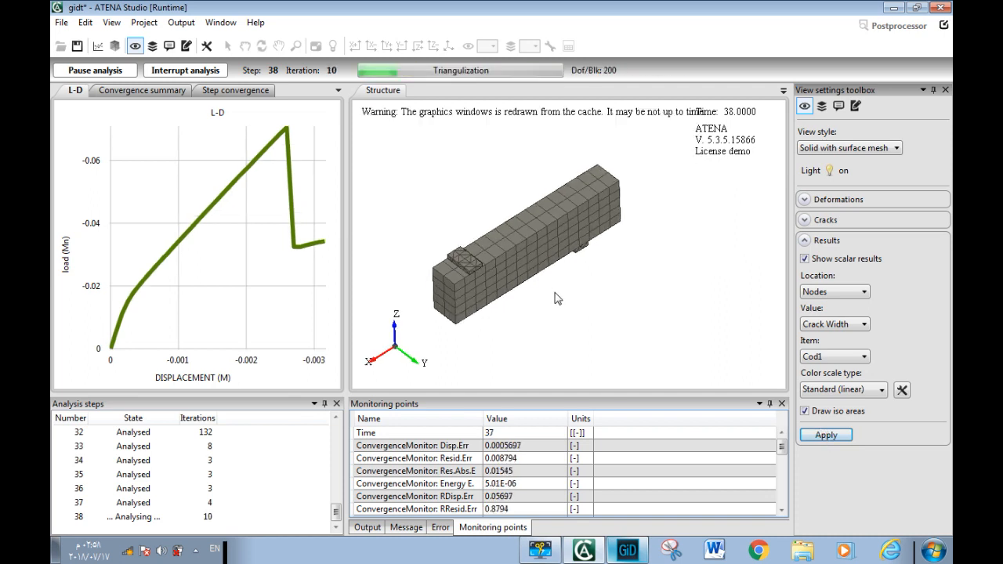
left_click_drag(528, 240, 516, 232)
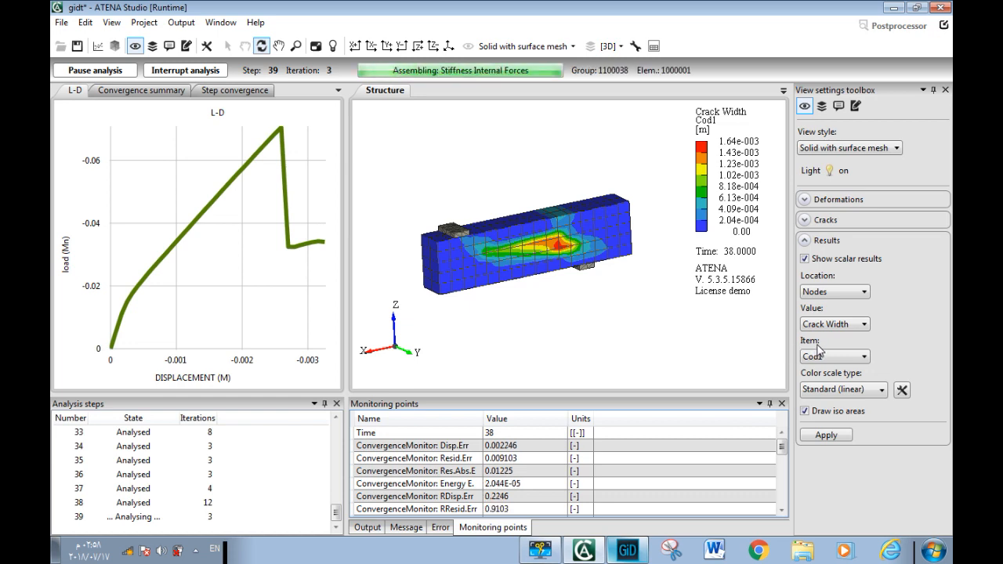
Step: Draw the deformed model with relative deformations of 10% and apply it to the structure view
left_click(819, 201)
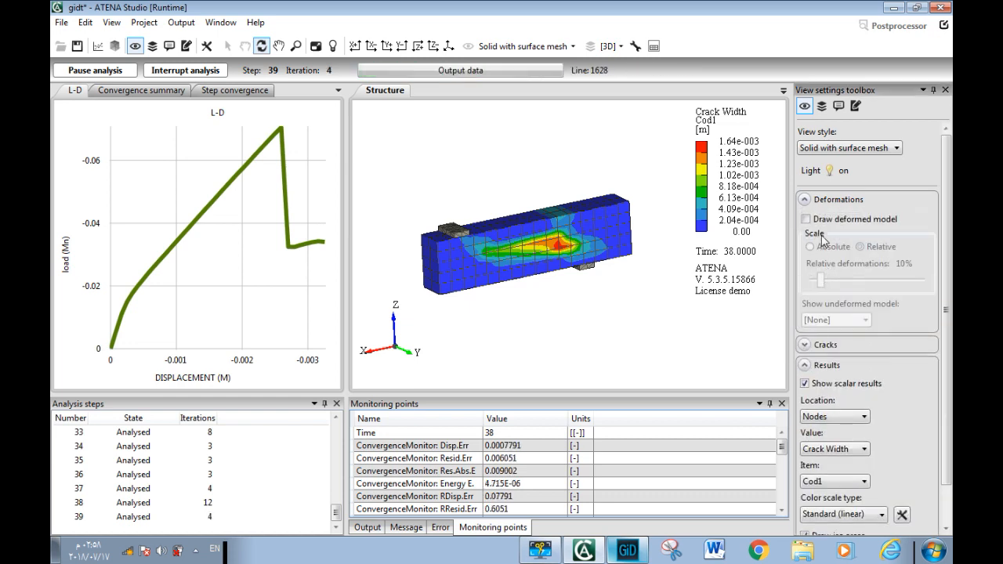
left_click(823, 219)
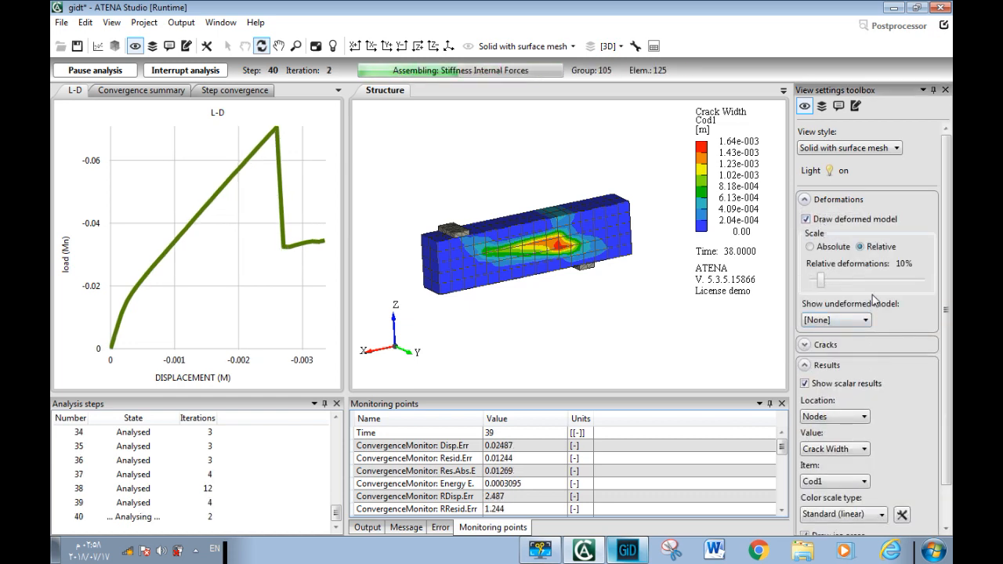
left_click_drag(949, 321, 931, 447)
left_click(841, 517)
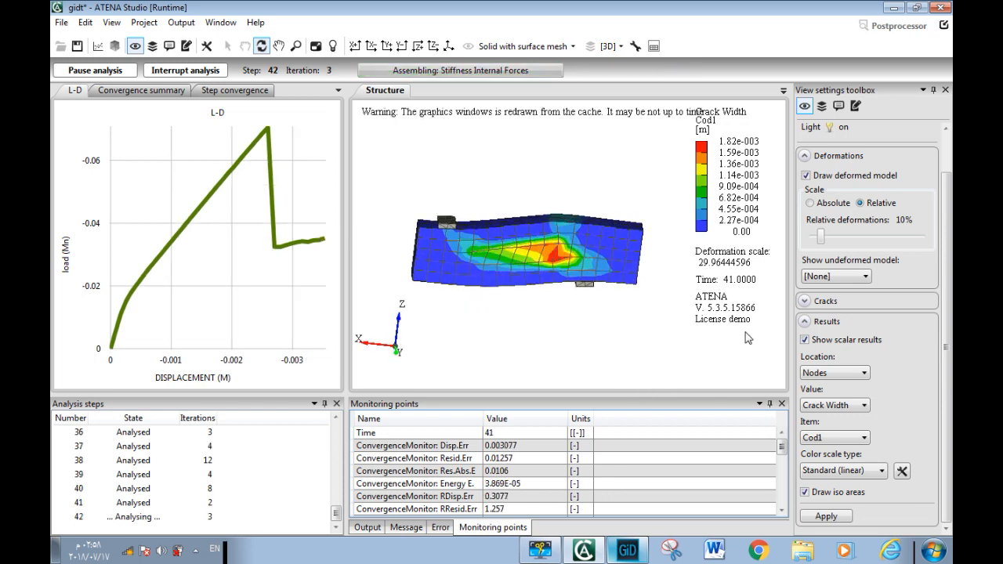
Step: Show cracks in elements on the structure with max cracks level 3 and a minimum crack width of 0.00005
left_click(828, 302)
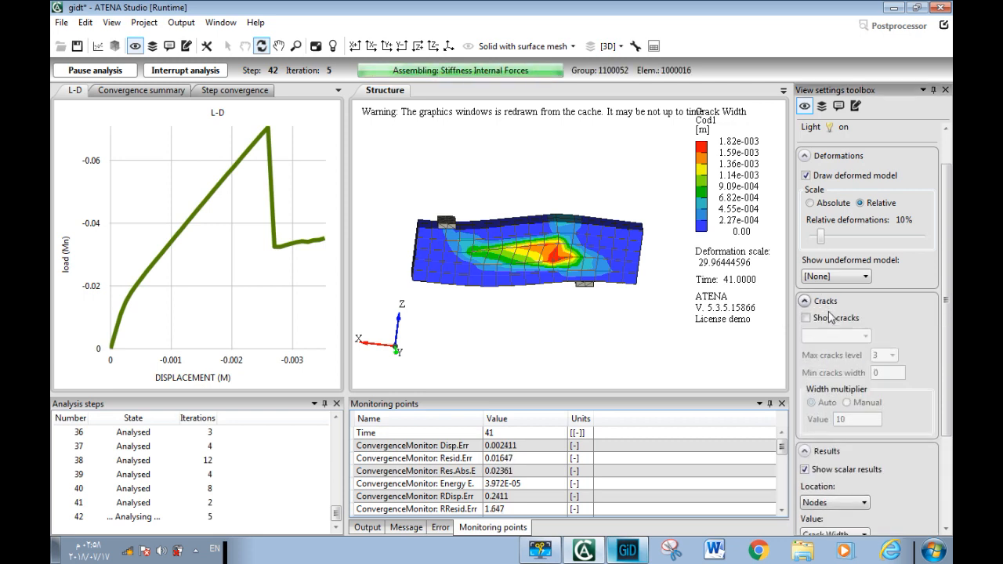
left_click(822, 321)
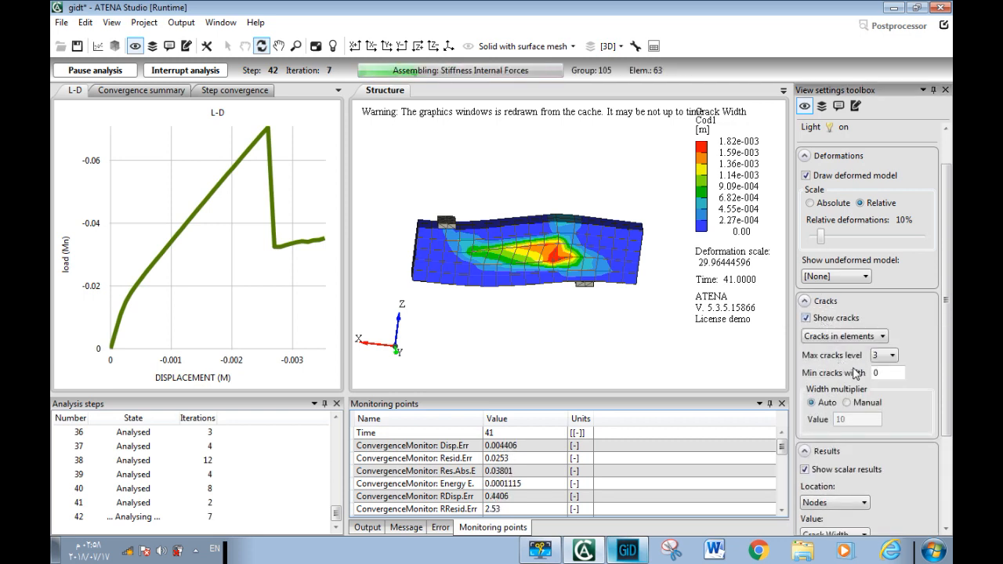
left_click(885, 373)
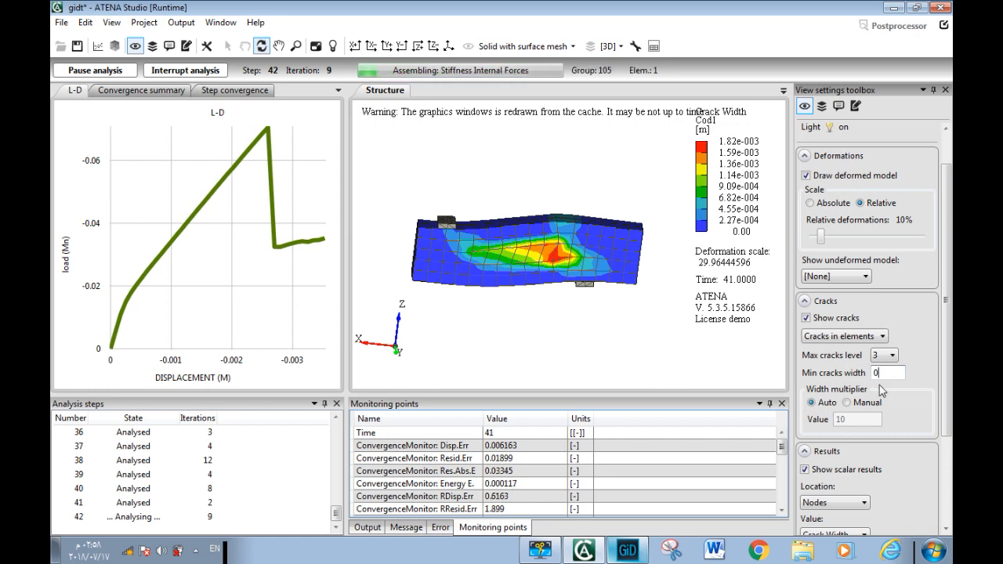
type("0.00005")
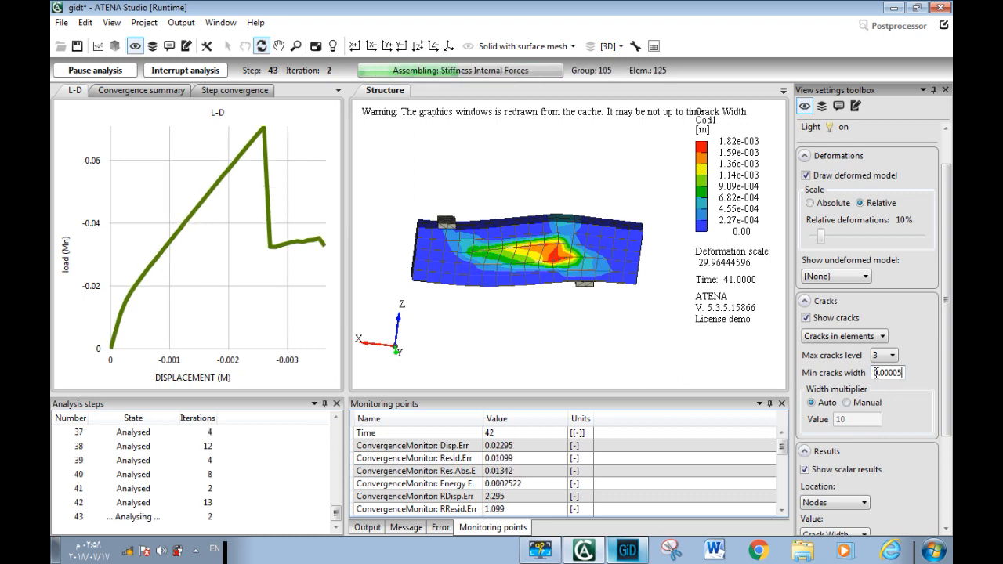
left_click(913, 319)
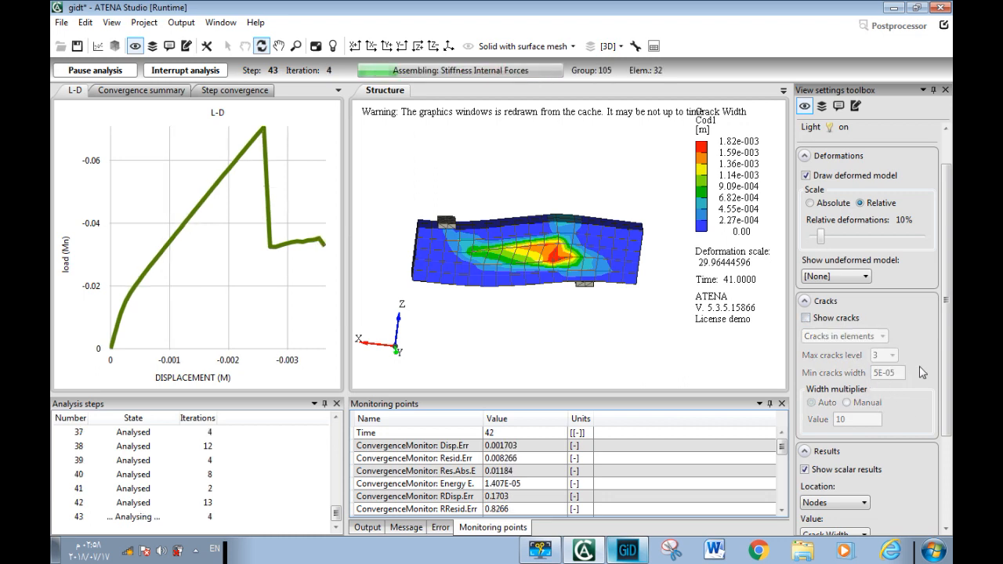
scroll(870, 439, "down", 3)
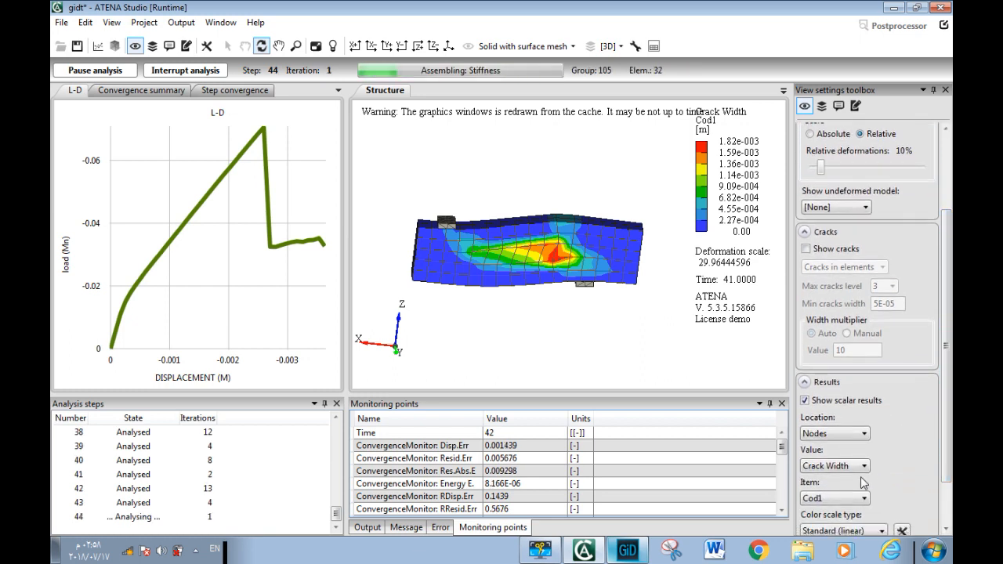
left_click(836, 251)
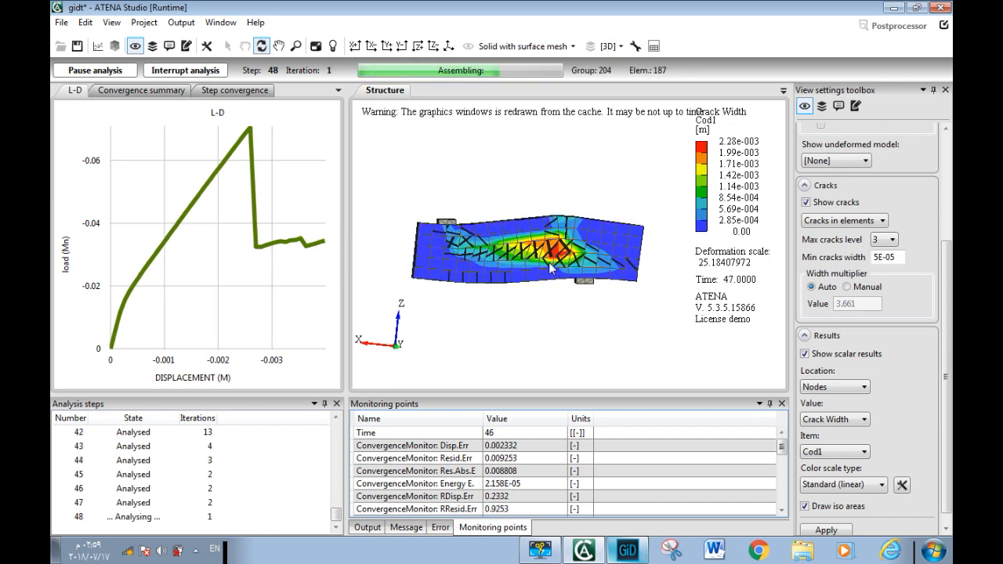
left_click_drag(522, 267, 522, 305)
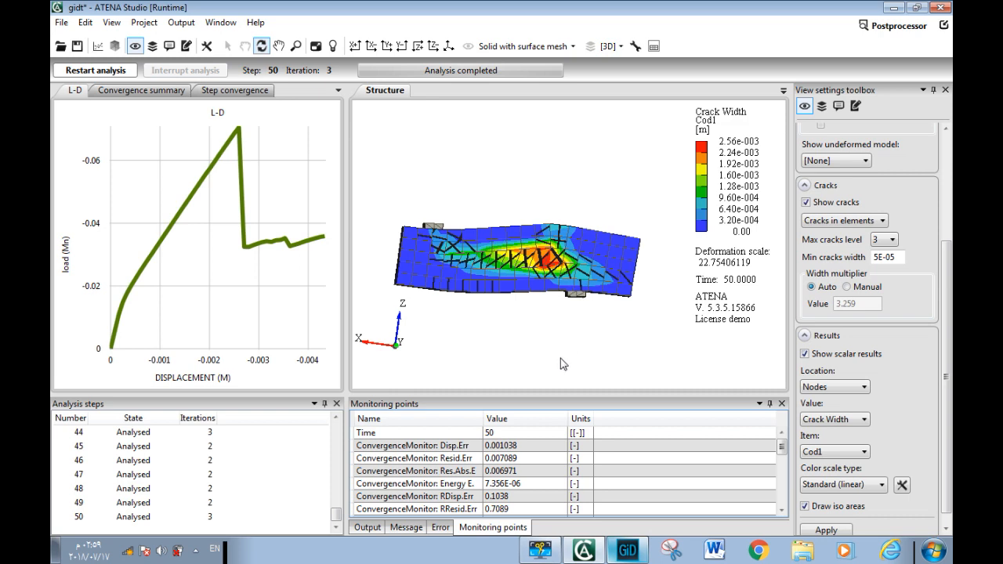
Step: Switch to the postprocessor and open a second structure view with the beam turned to its long side face
left_click(895, 31)
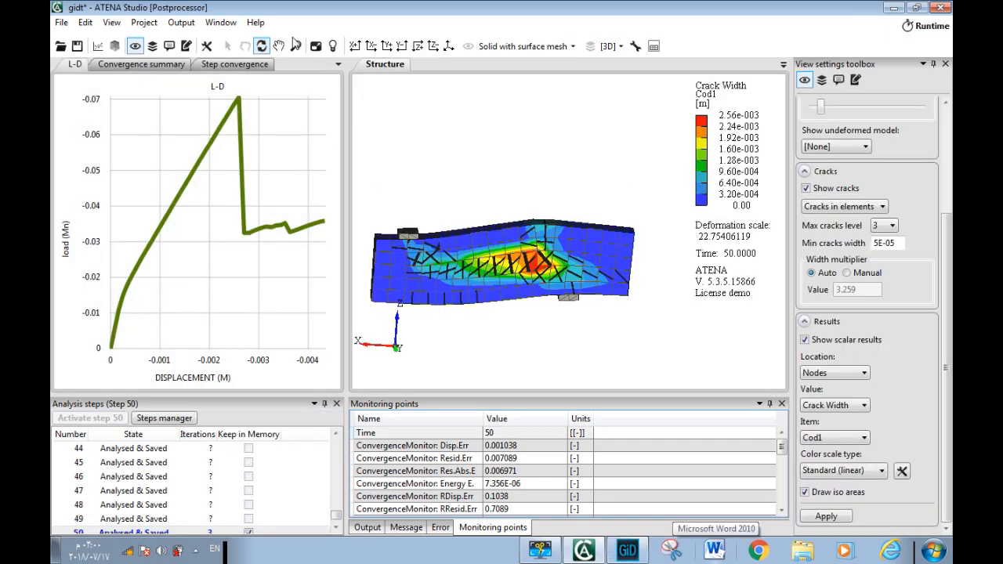
left_click(118, 48)
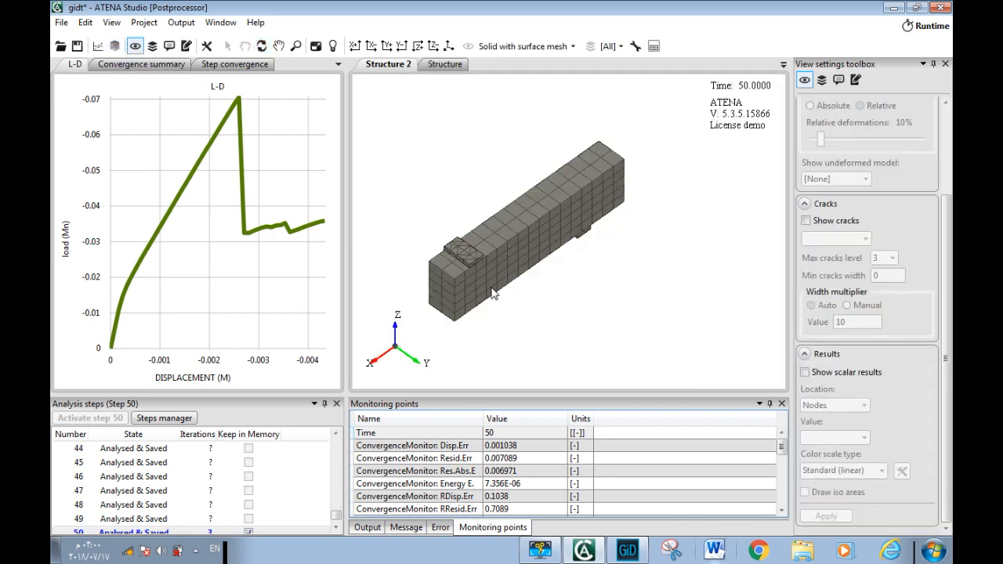
left_click_drag(490, 292, 399, 192)
left_click_drag(671, 245, 657, 206)
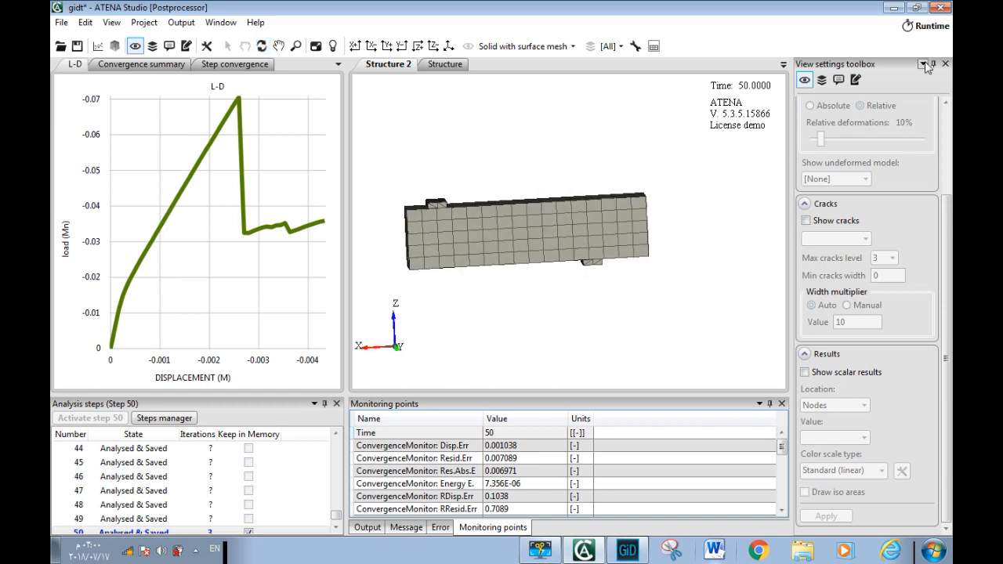
Step: Set the current activity of the second structure view's visible domain to [3D]
left_click(821, 79)
left_click(827, 126)
left_click(824, 145)
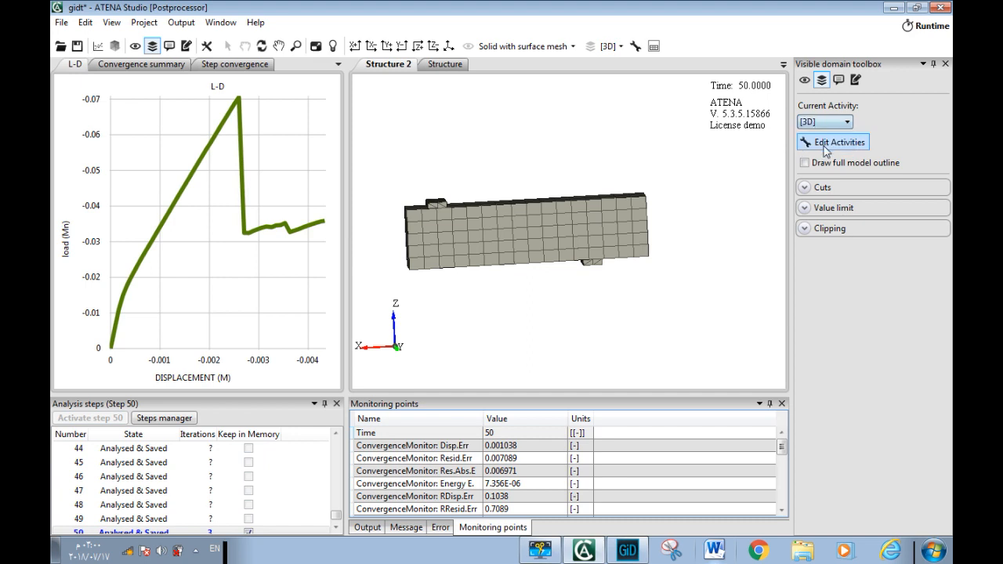
Step: Set the view style of the second structure view to Solid with outline
left_click(805, 79)
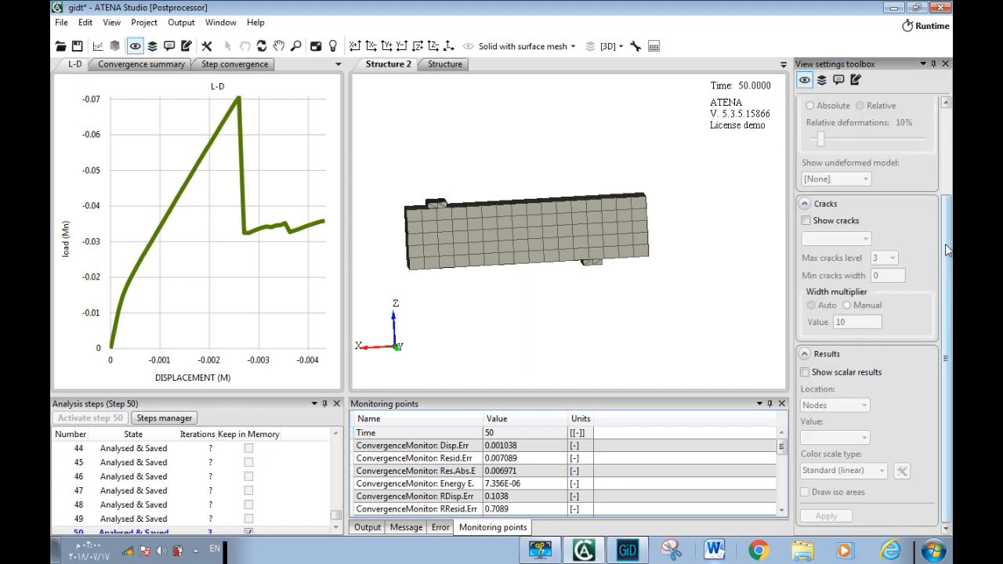
scroll(947, 247, "up", 3)
left_click(872, 123)
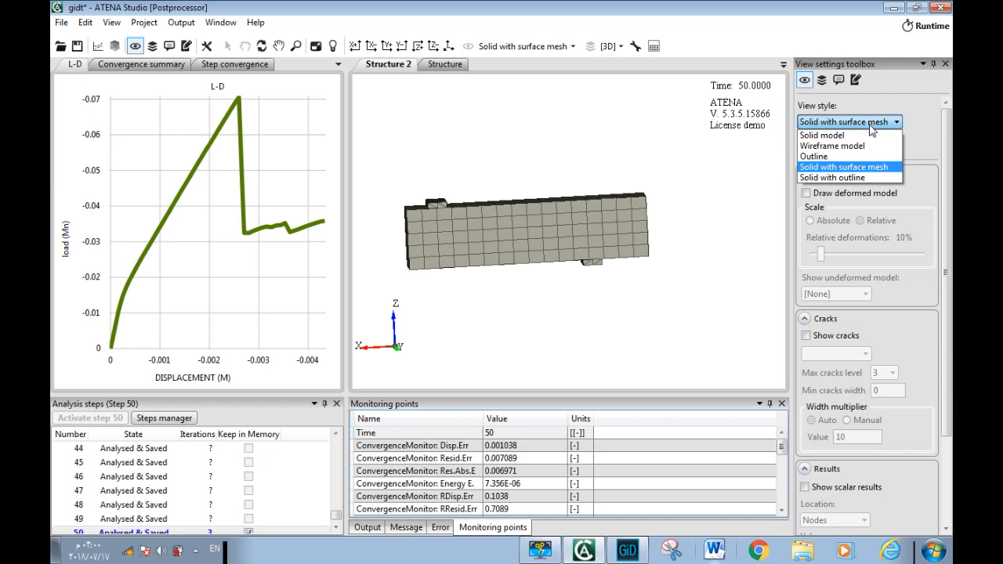
left_click(853, 178)
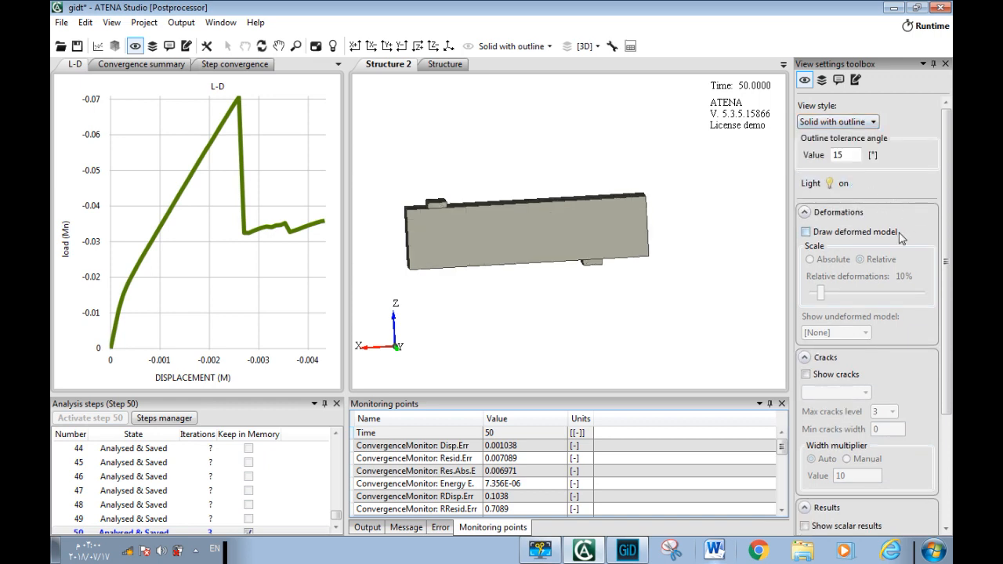
Step: Show cracks in elements on the second structure view and limit the max cracks level to 1
left_click_drag(950, 215, 948, 331)
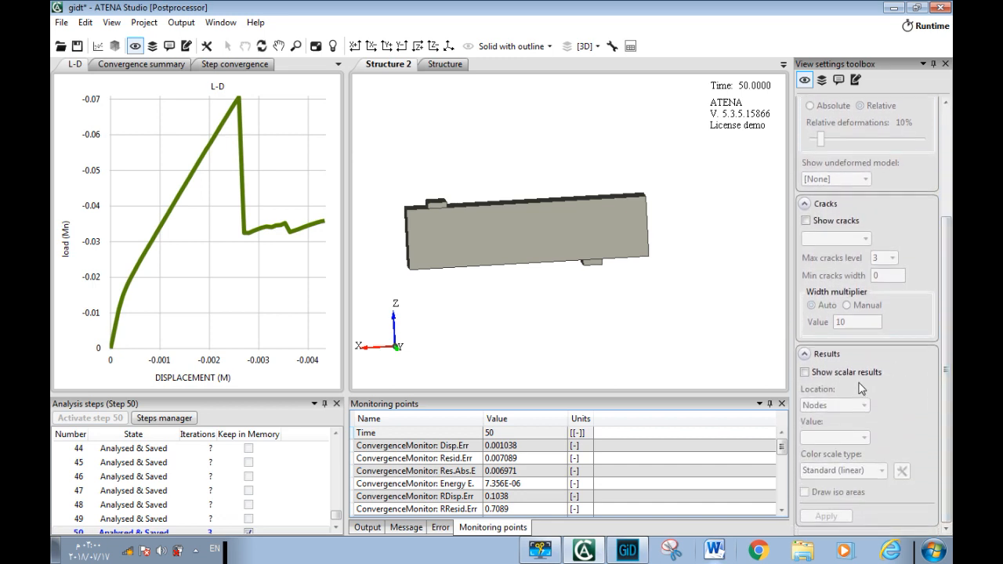
left_click(835, 221)
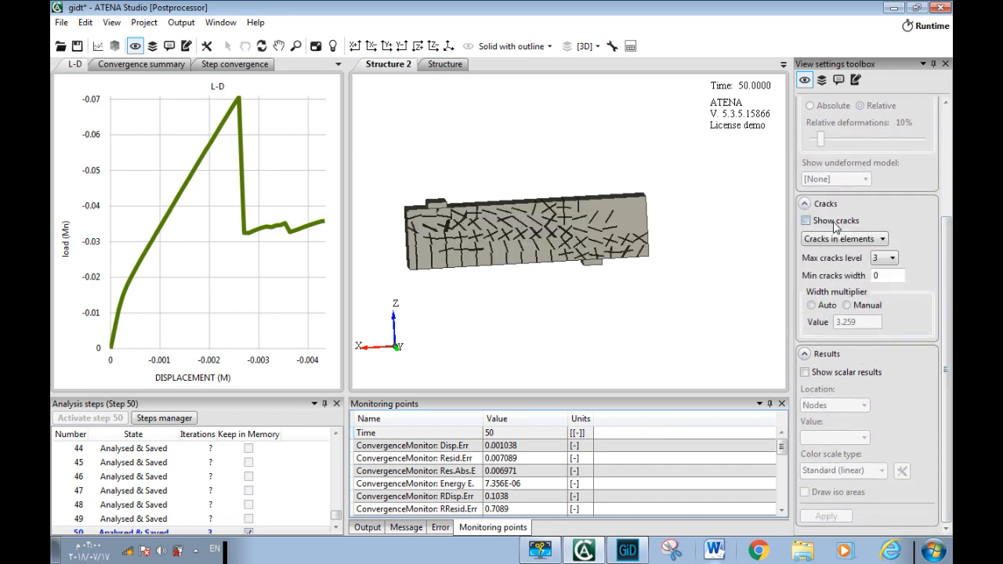
left_click(884, 259)
left_click(882, 271)
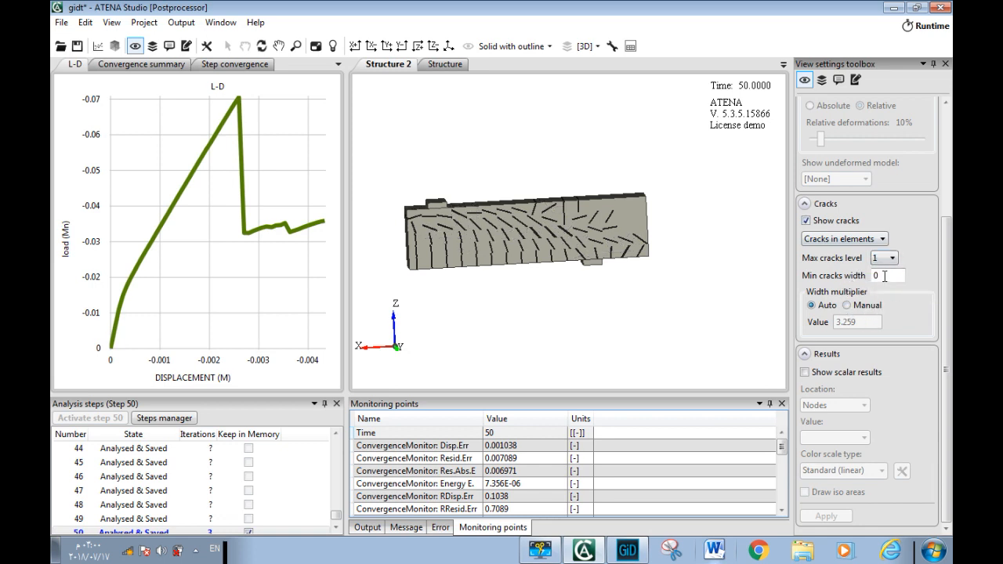
left_click(902, 311)
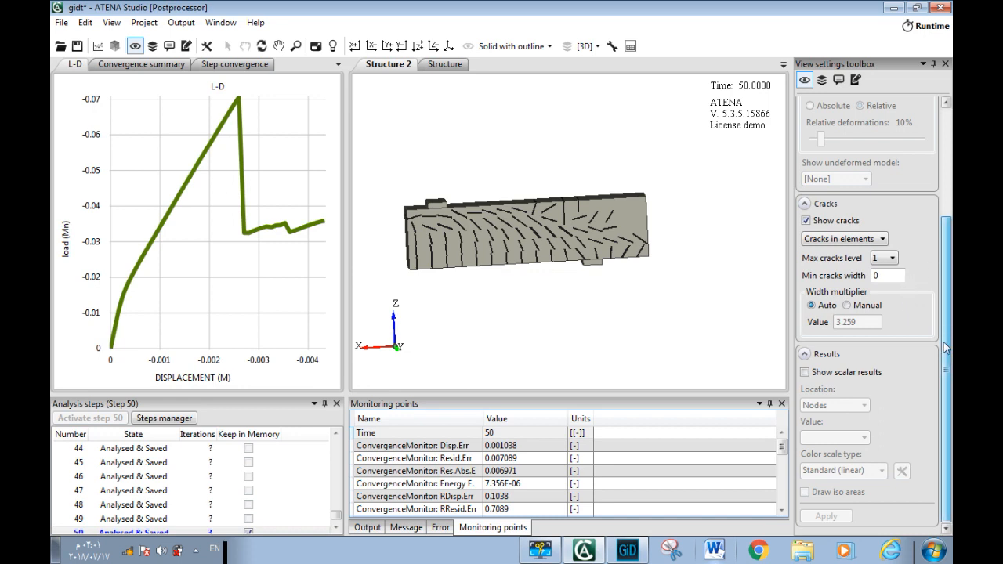
Step: Show scalar results on the second structure view for nodal Crack Width, item Cod1, and apply them
left_click(843, 375)
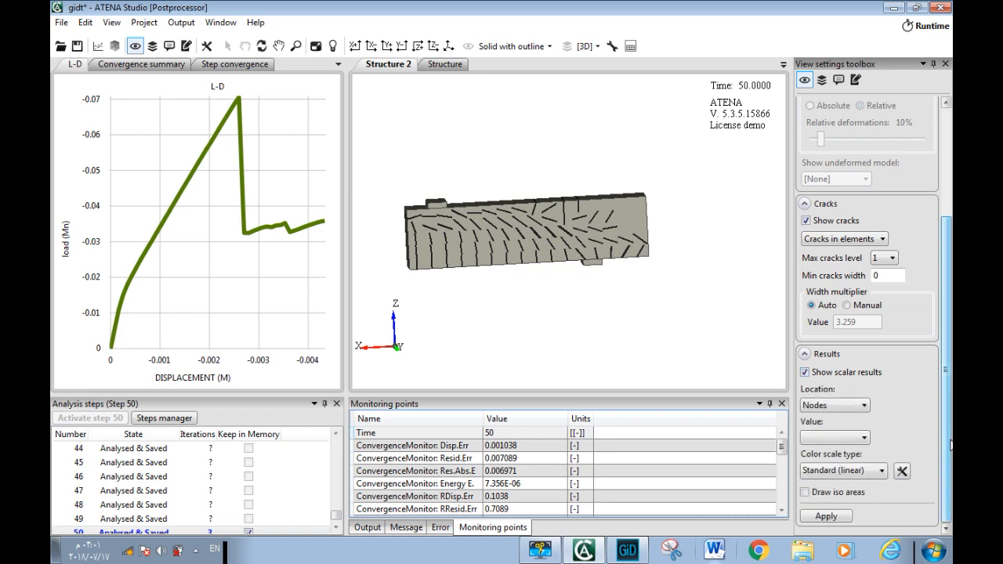
left_click(835, 440)
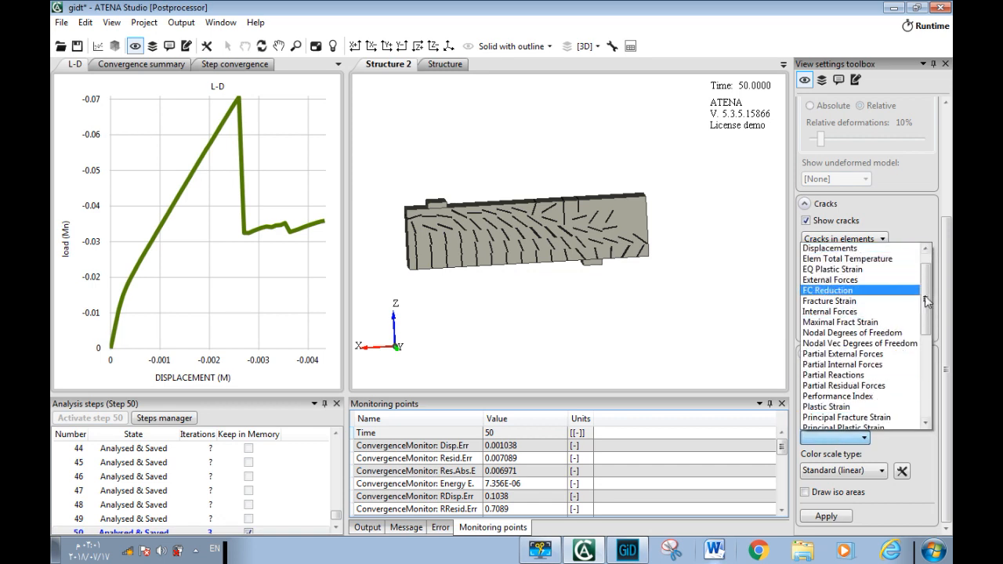
scroll(927, 302, "up", 1)
left_click(831, 248)
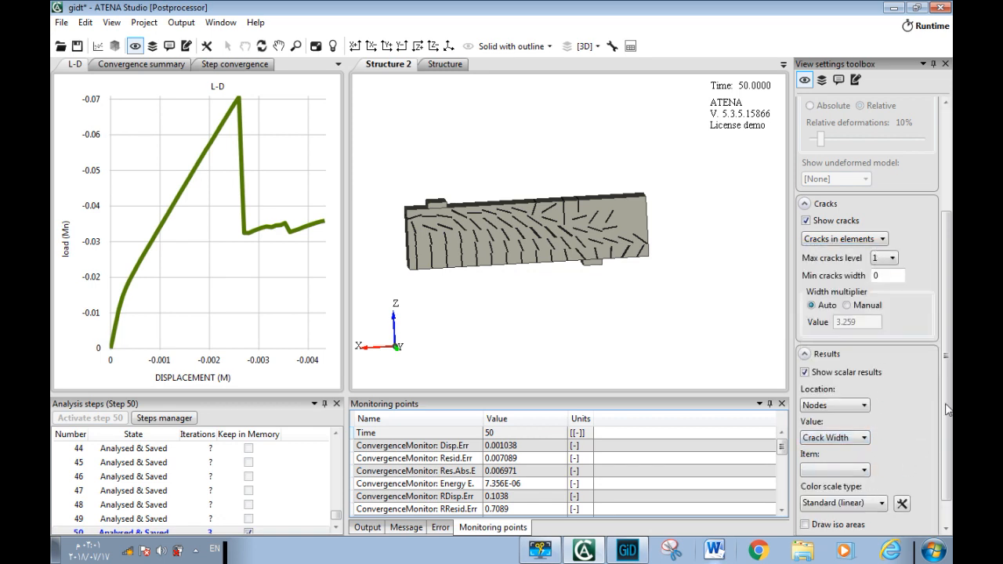
scroll(947, 409, "down", 1)
left_click(857, 440)
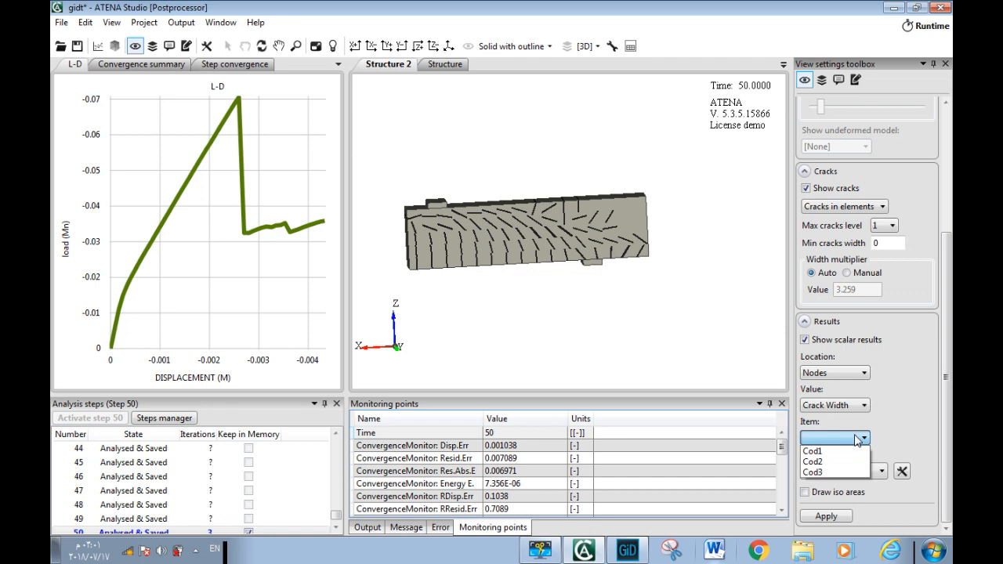
left_click(856, 452)
left_click(832, 520)
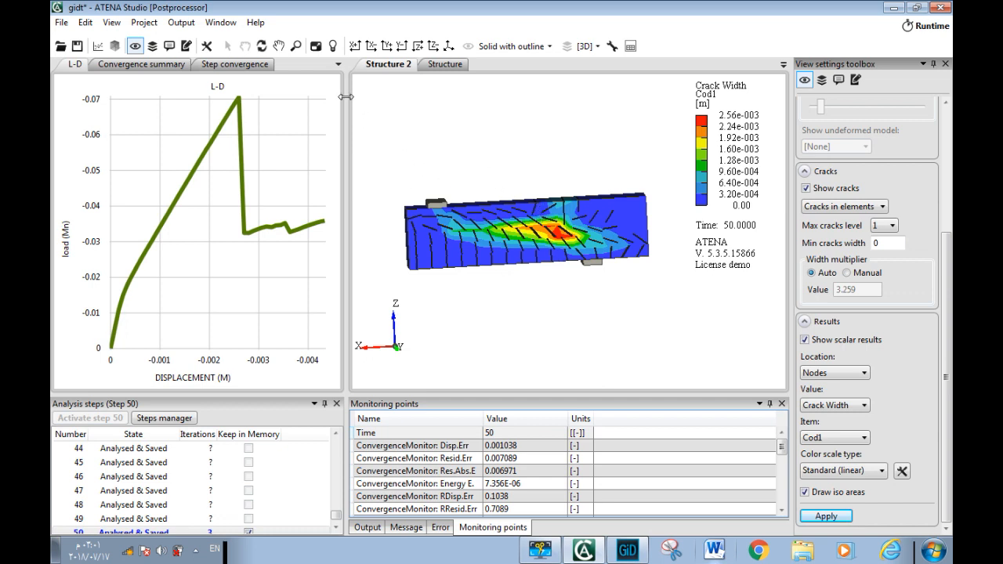
Step: Enable element transparency in the structure properties and turn the beam to face the view squarely
left_click(206, 46)
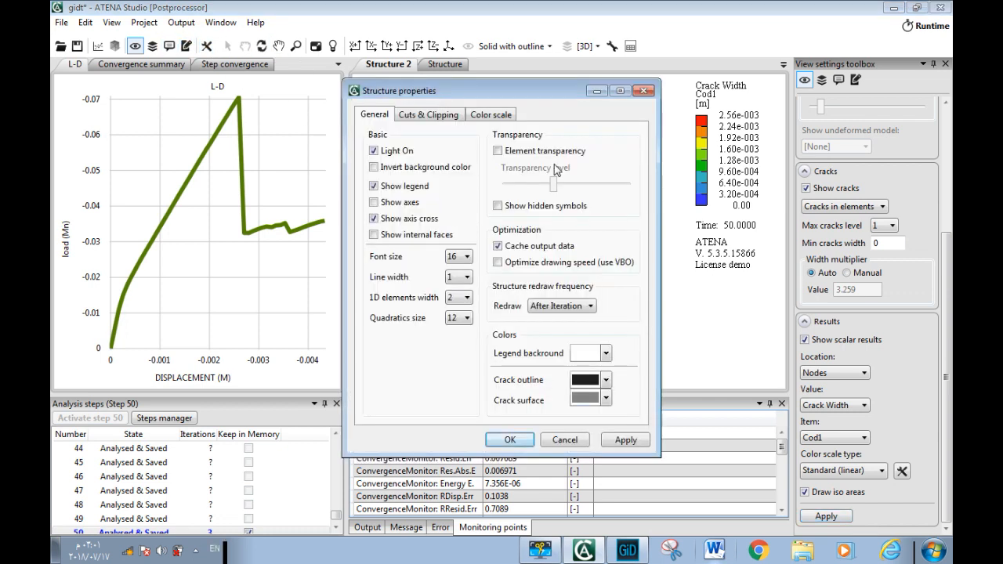
left_click(498, 151)
left_click(510, 440)
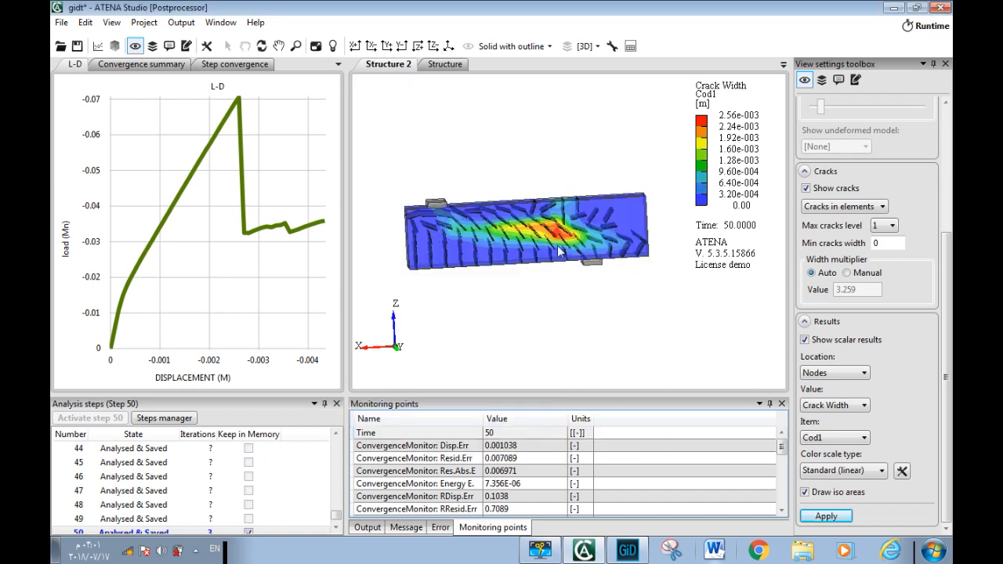
mouse_move(444, 301)
middle_mouse_down()
mouse_move(472, 299)
mouse_move(464, 307)
mouse_move(448, 280)
mouse_move(426, 282)
mouse_move(430, 293)
middle_mouse_up()
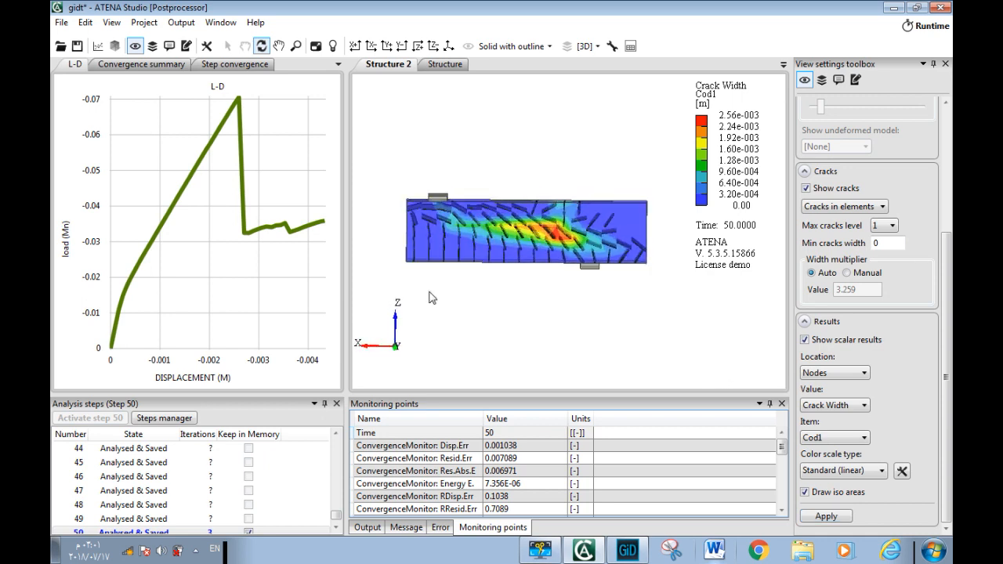
Step: Set the minimum crack width of the second structure view to 0.00005 and enlarge the beam
left_click(894, 245)
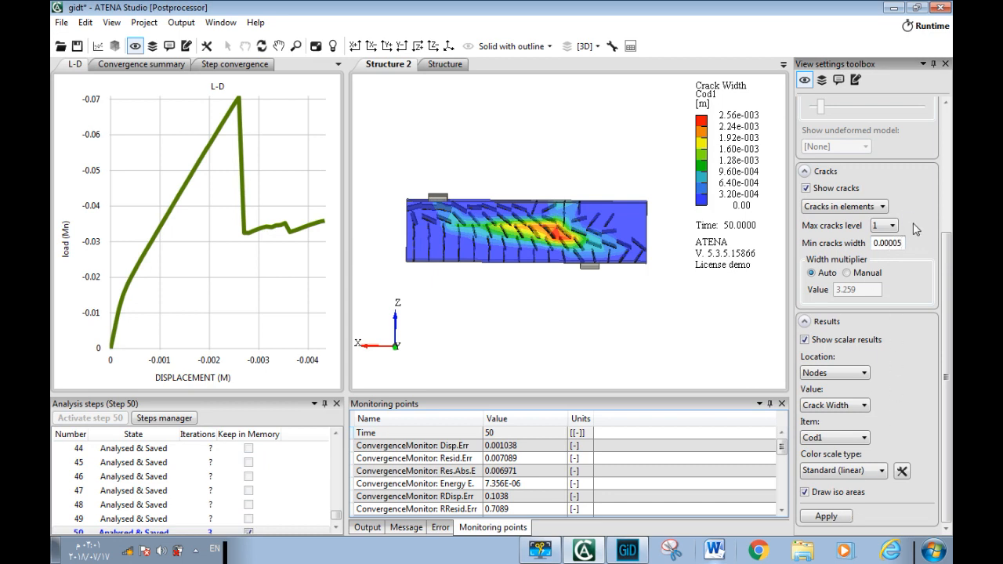
key("Return")
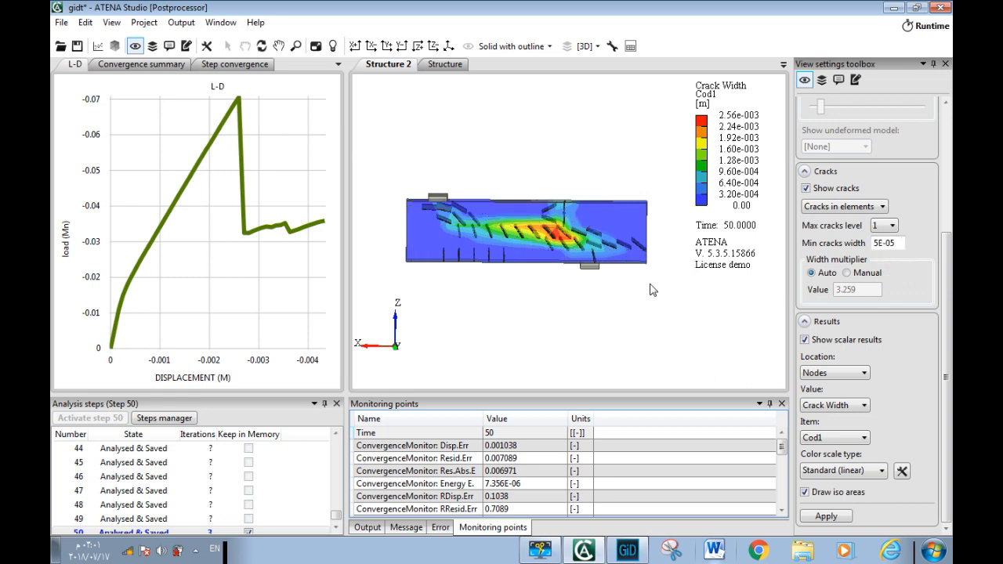
mouse_move(493, 289)
left_mouse_down()
mouse_move(512, 293)
mouse_move(513, 306)
mouse_move(538, 280)
mouse_move(587, 301)
mouse_move(484, 274)
mouse_move(454, 279)
mouse_move(518, 286)
mouse_move(497, 283)
left_mouse_up()
scroll(495, 266, "down", 2)
scroll(495, 266, "up", 5)
scroll(486, 243, "up", 1)
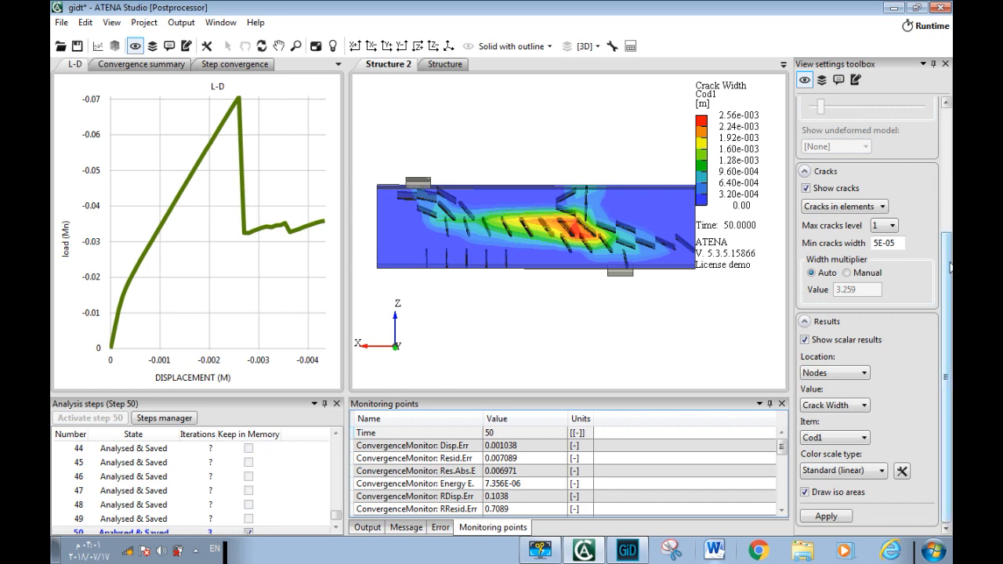
Step: Set the view style to Outline and rotate the beam to an oblique view of the crack planes
scroll(925, 235, "up", 5)
left_click(836, 122)
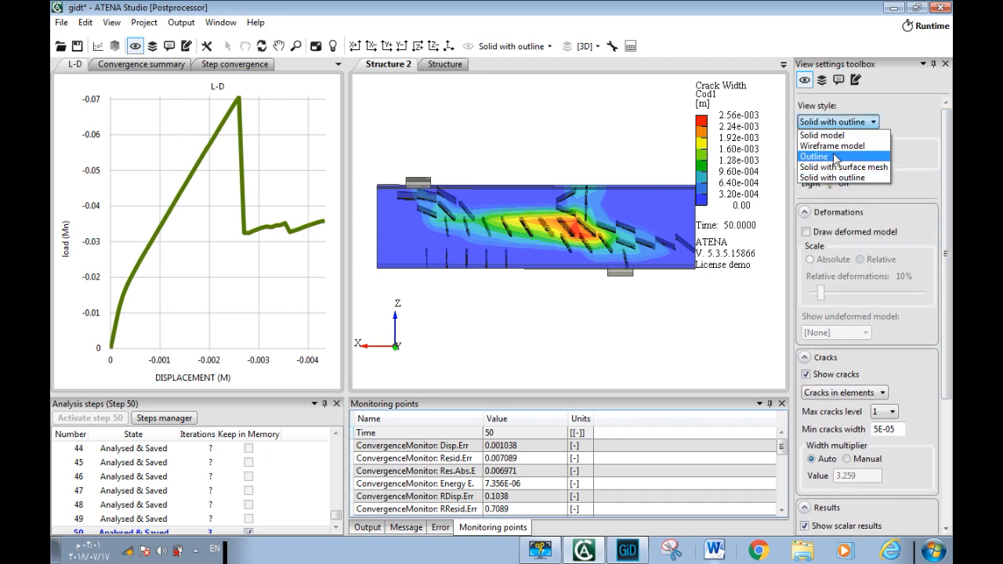
left_click(831, 158)
left_click_drag(483, 297, 568, 310)
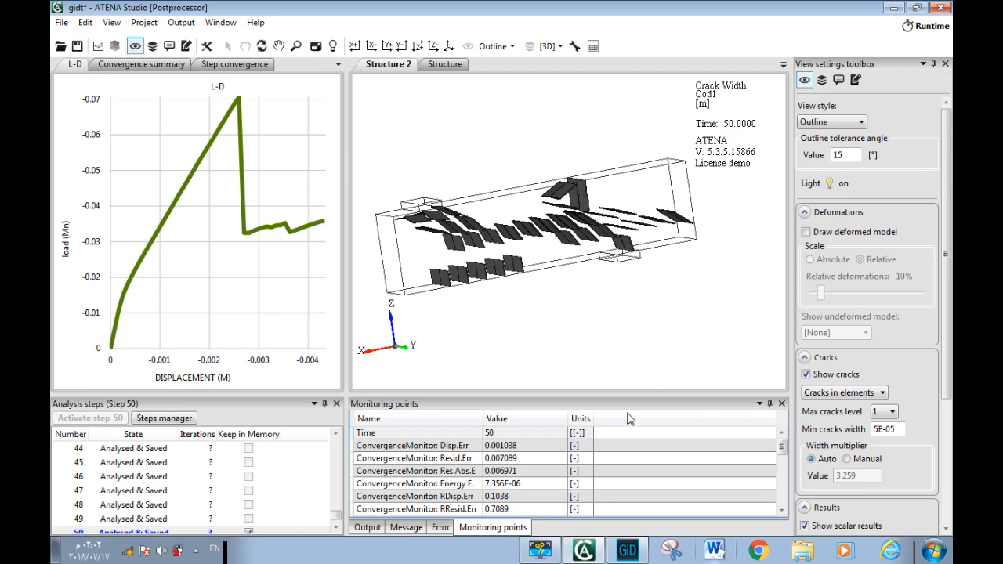
Step: Add a third structure view and draw the full model outline in it
left_click(115, 48)
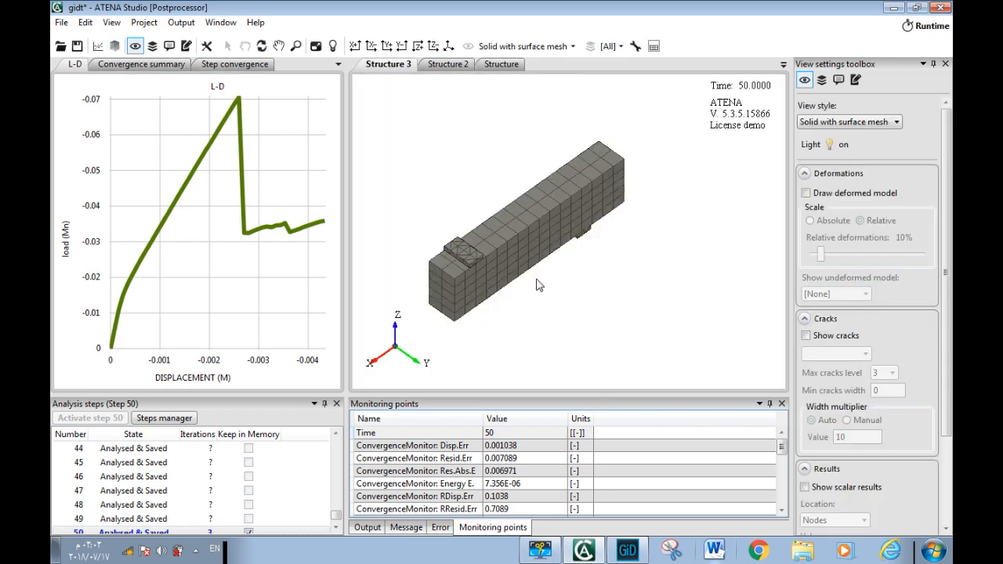
left_click(821, 79)
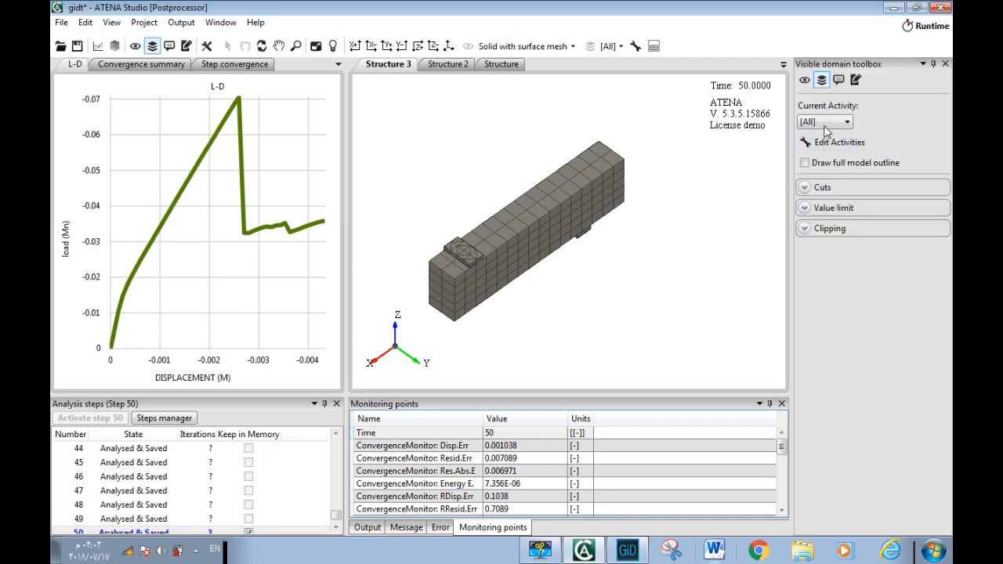
left_click(825, 122)
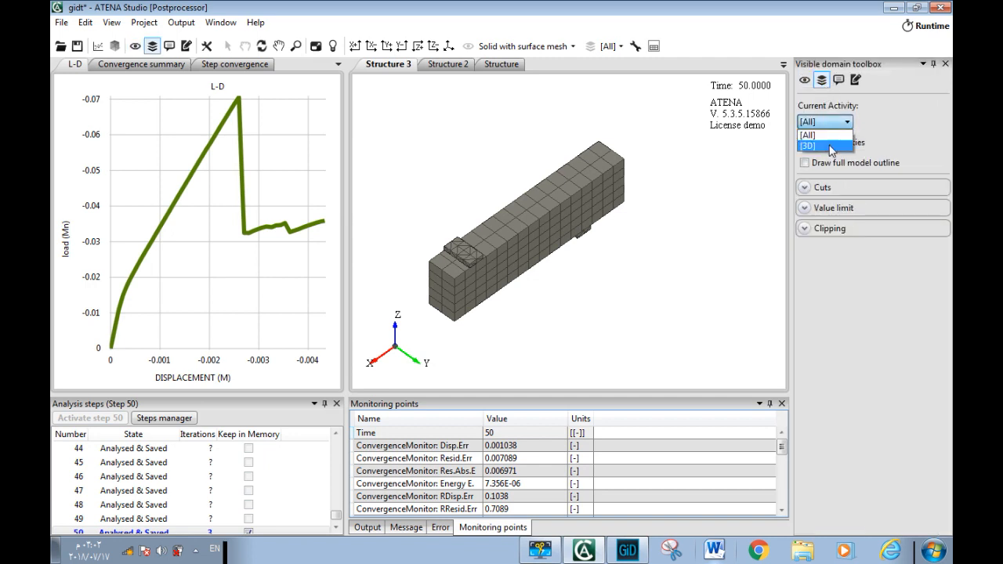
left_click(835, 121)
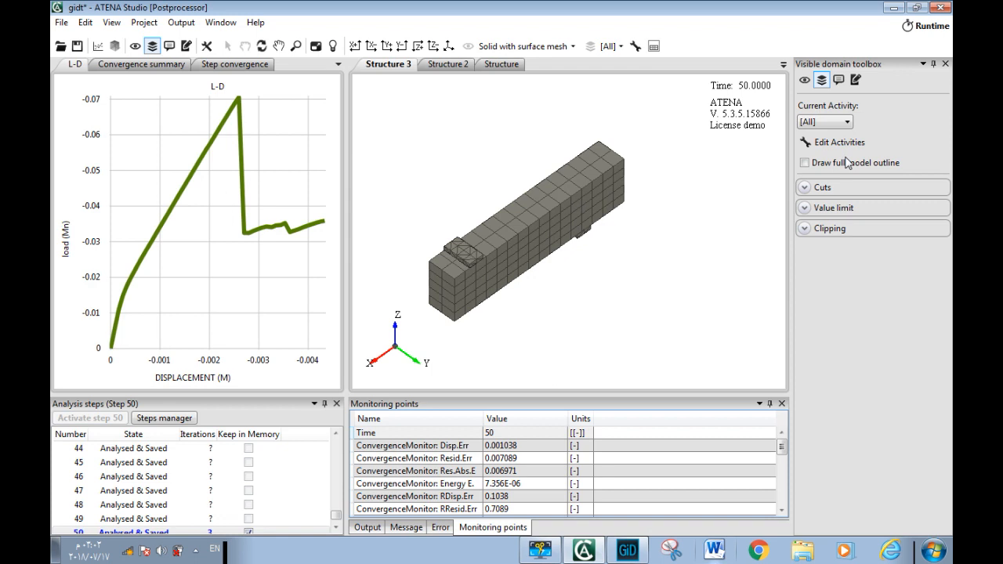
left_click(848, 162)
Step: Create an activity named 1d containing only the two 1D bar groups and make it the current activity
left_click(839, 142)
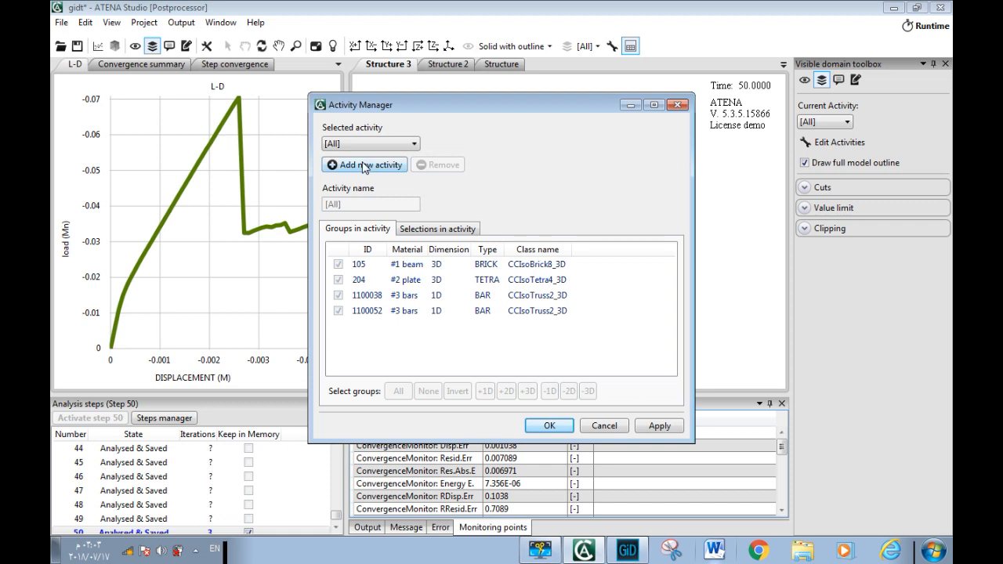
left_click(365, 165)
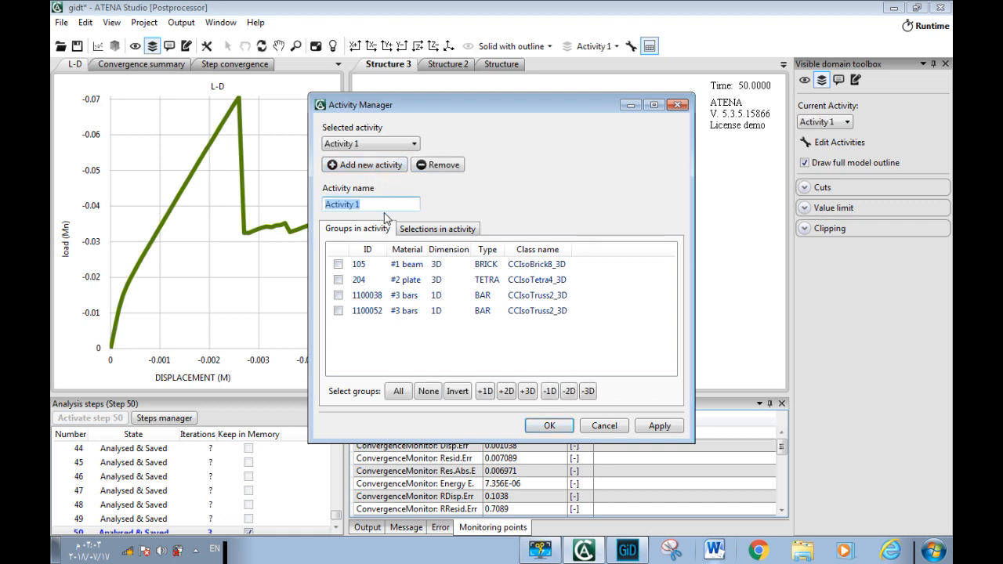
type("1d")
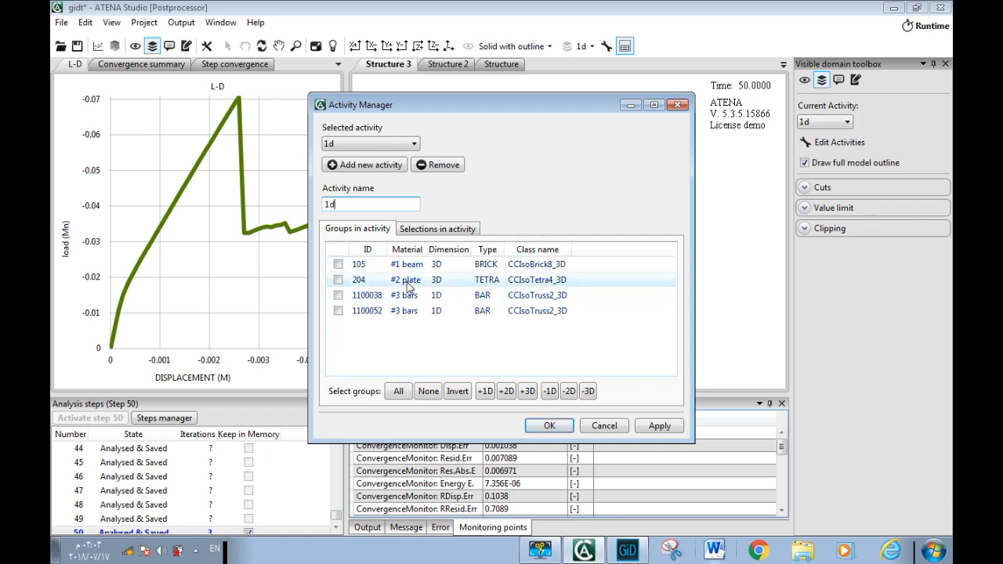
left_click(339, 311)
left_click(485, 391)
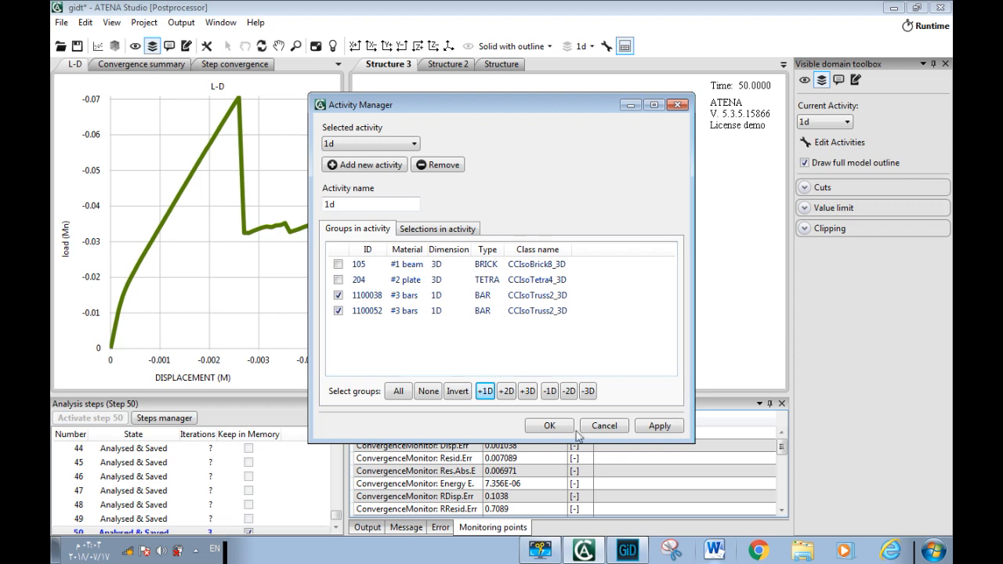
left_click(659, 426)
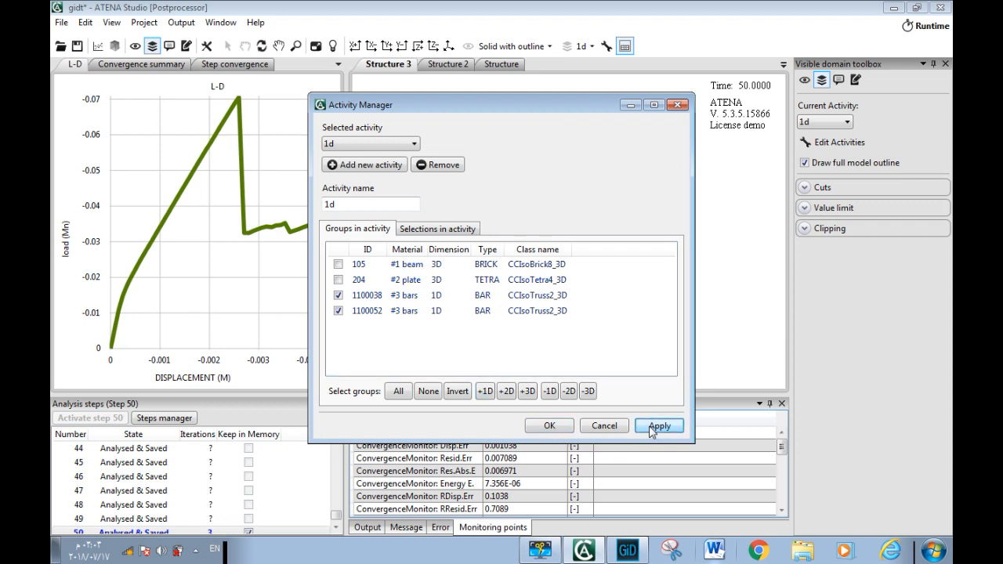
left_click(561, 430)
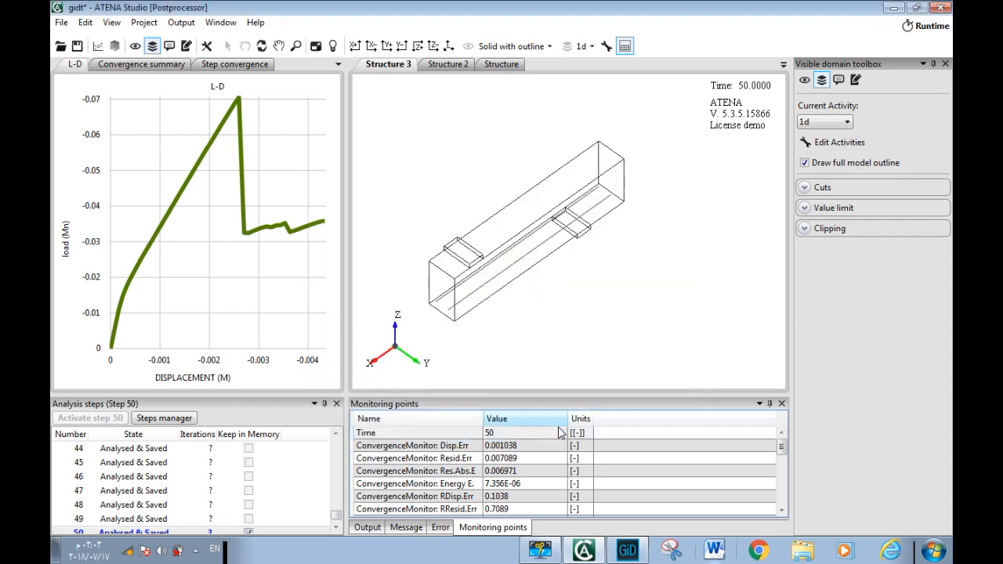
left_click(829, 124)
left_click(833, 128)
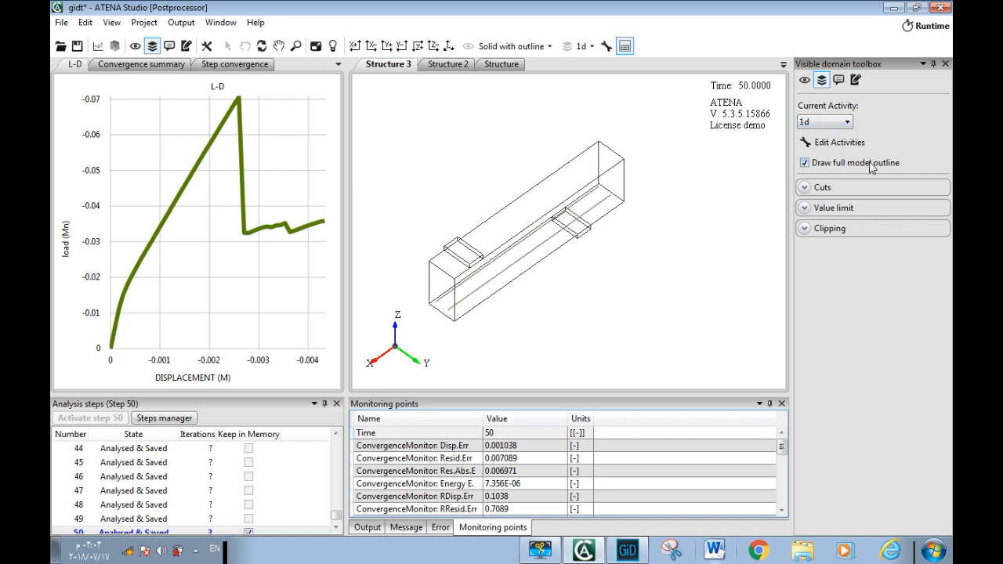
Step: Show nodal Strain scalar results, item Eps XX, with iso areas drawn on the reinforcement bars and apply them
left_click(805, 80)
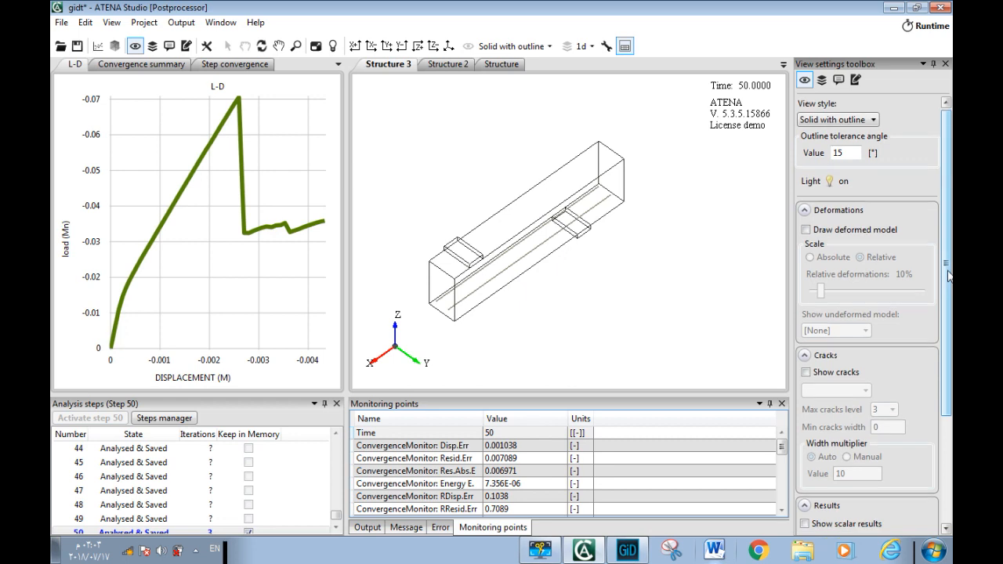
scroll(888, 325, "down", 3)
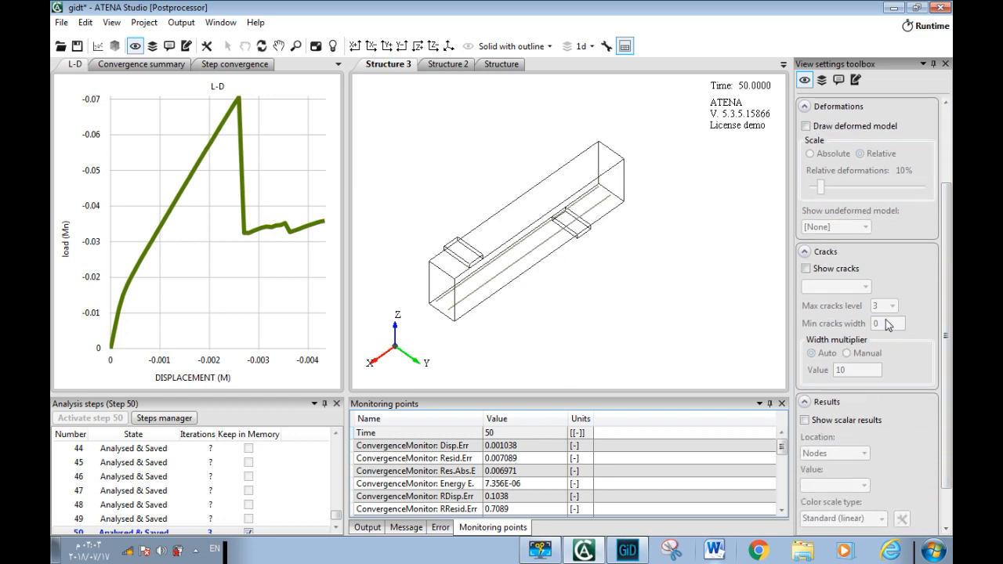
left_click(850, 423)
scroll(947, 353, "down", 2)
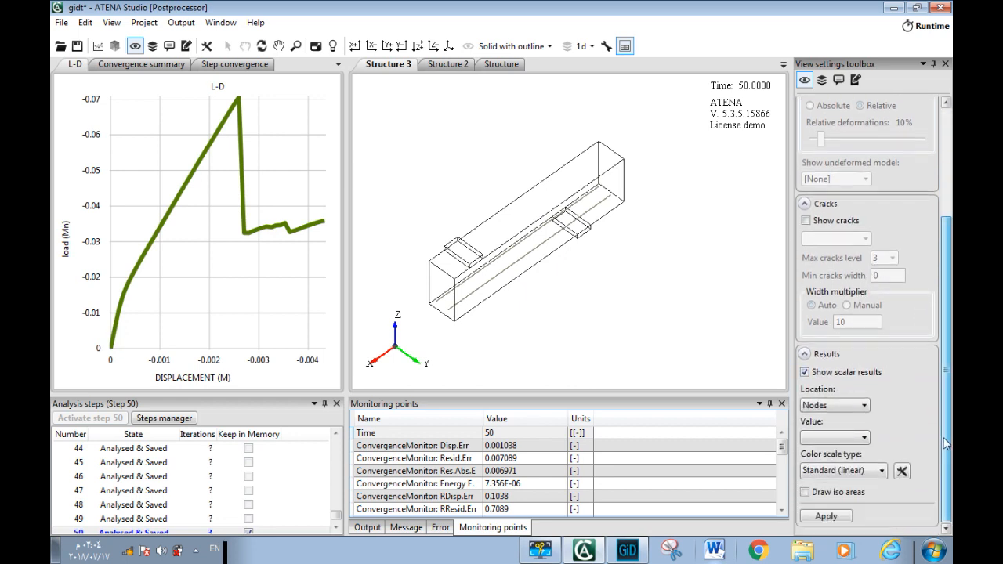
left_click(864, 439)
scroll(928, 324, "down", 2)
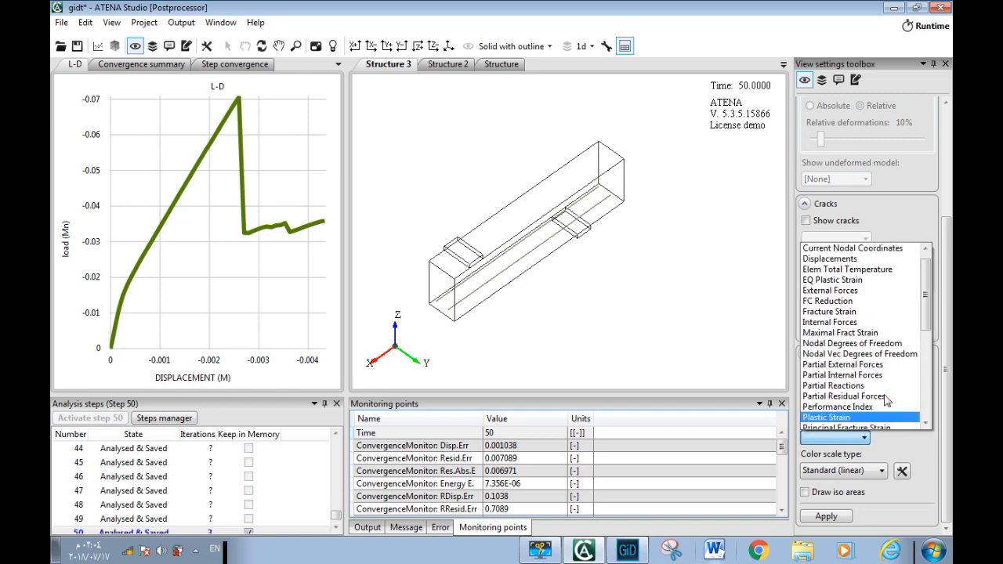
scroll(927, 324, "down", 5)
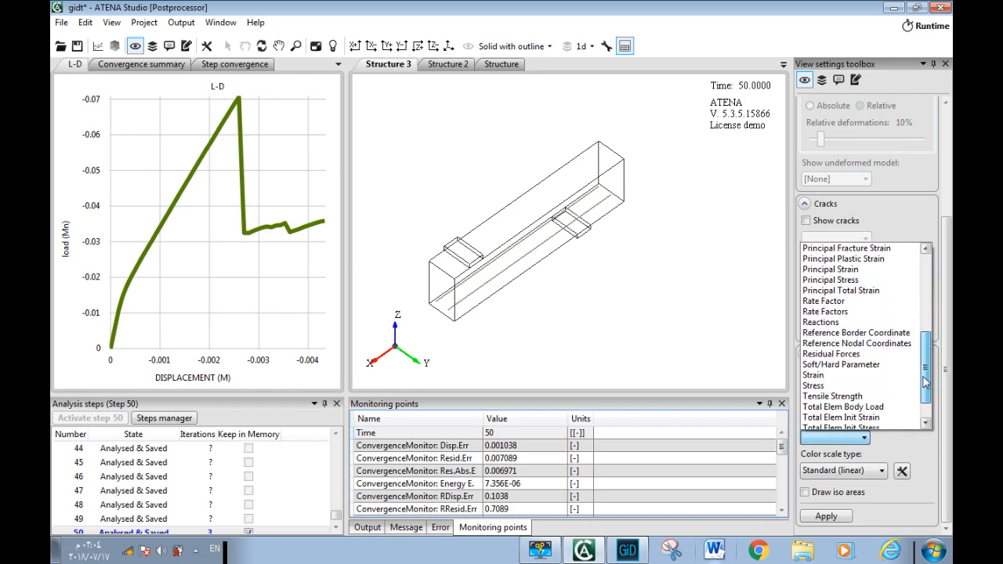
left_click(817, 377)
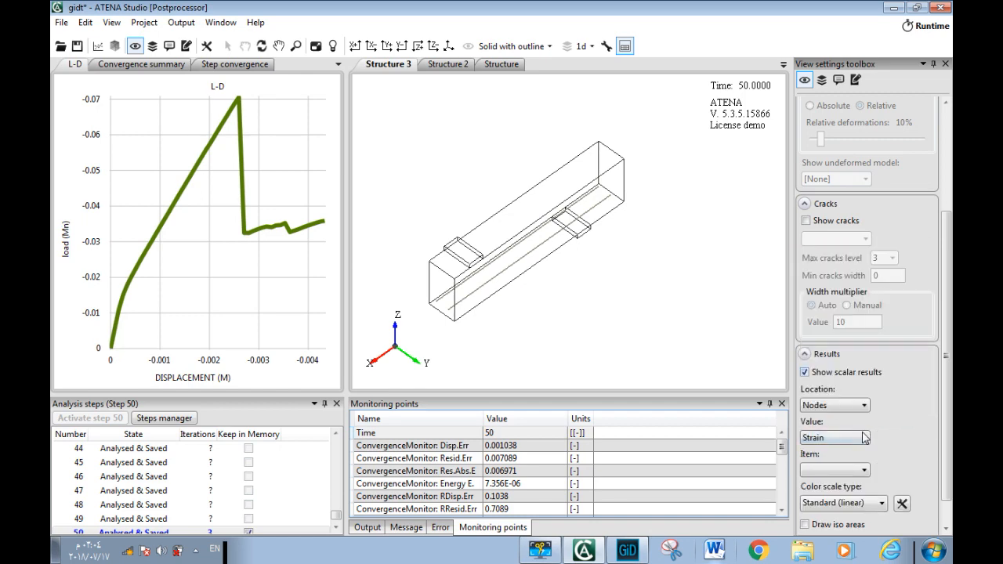
left_click(835, 438)
left_click(846, 455)
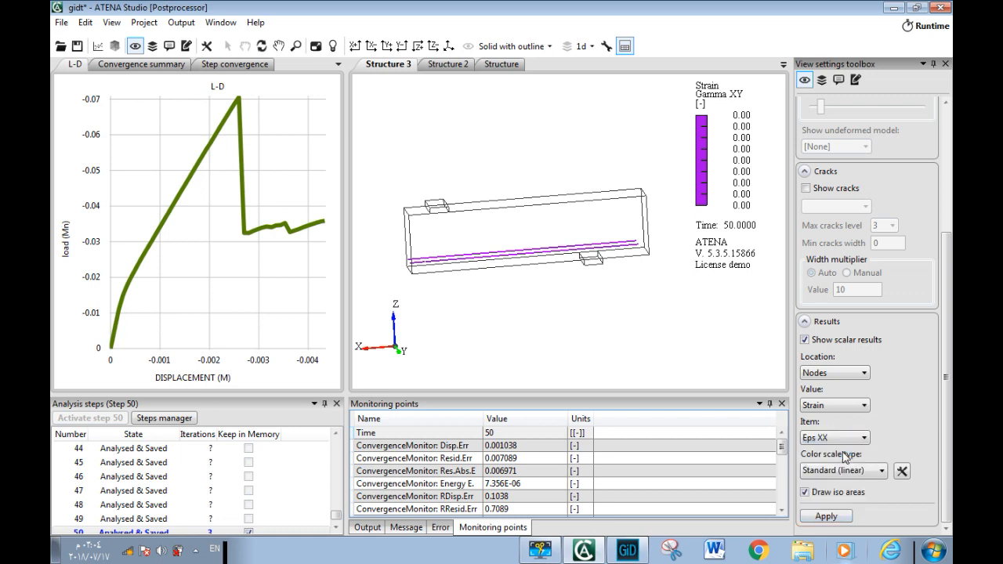
left_click(835, 516)
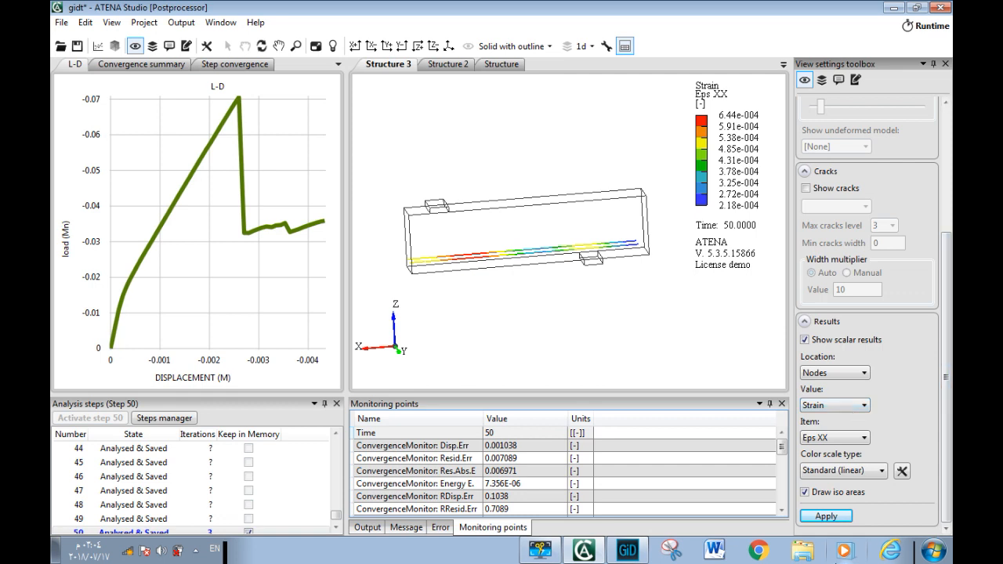
Step: Set the 1D elements width to 8 in the structure properties of the third view
scroll(947, 372, "up", 3)
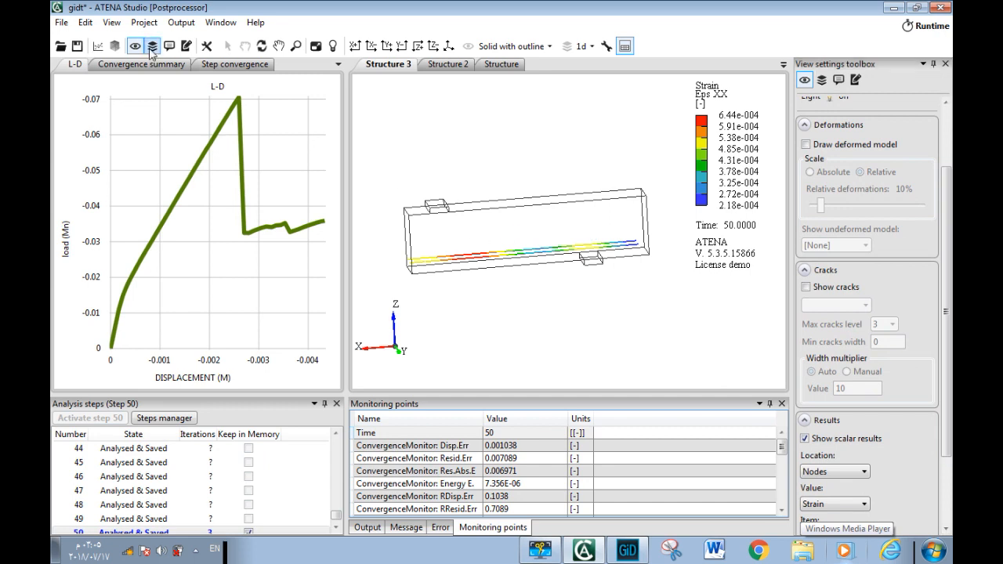
left_click(207, 45)
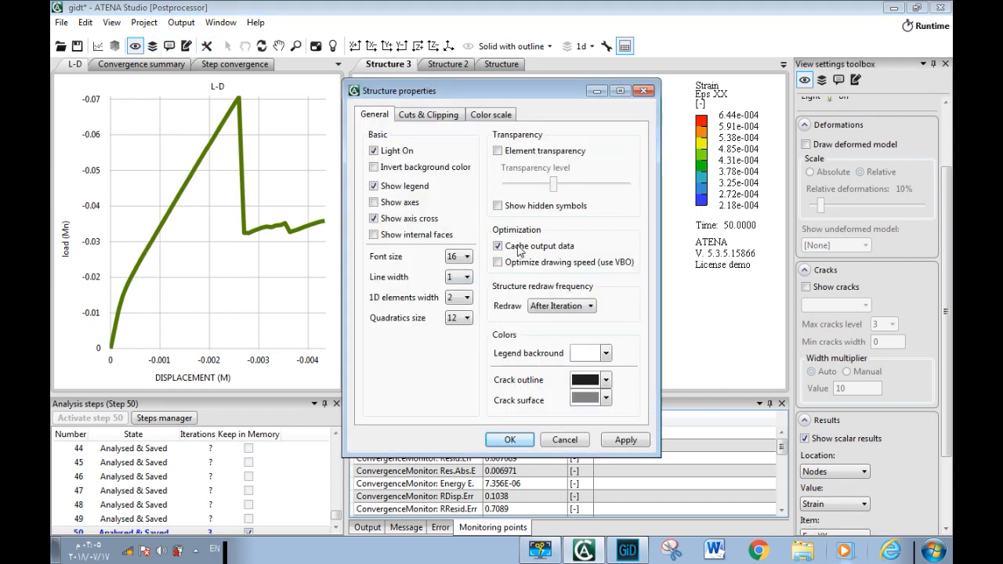
left_click(457, 298)
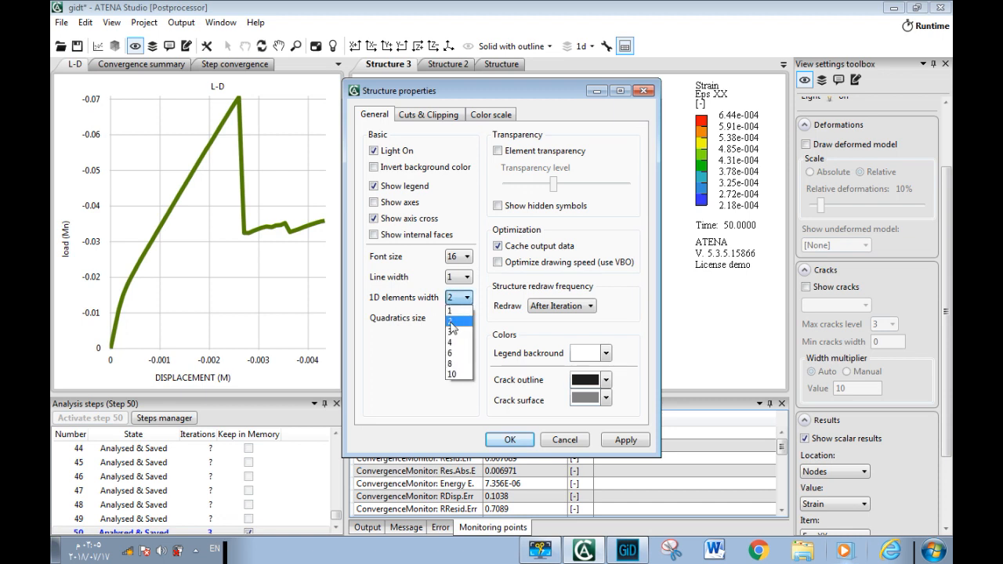
left_click(455, 361)
left_click(510, 440)
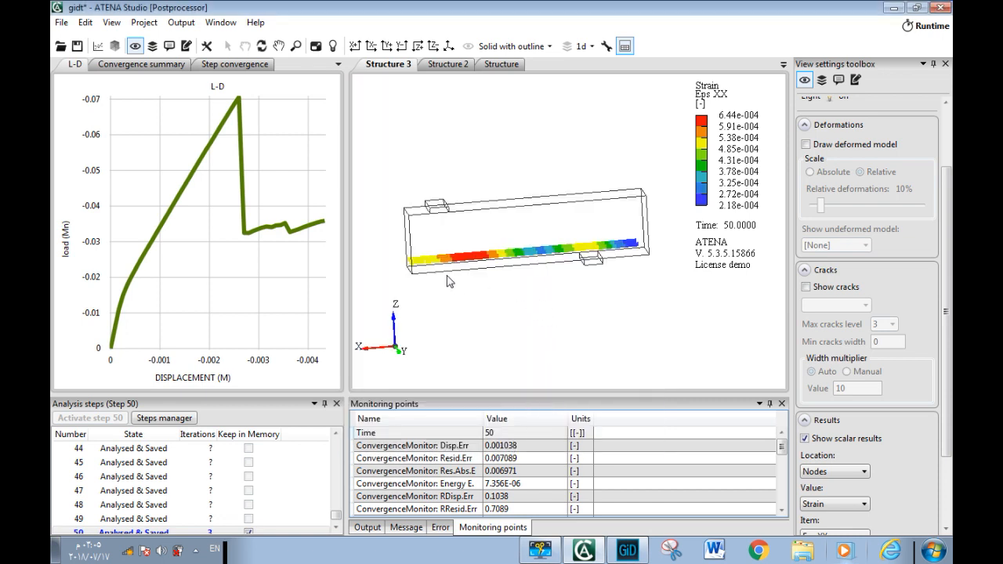
left_click_drag(435, 284, 451, 315)
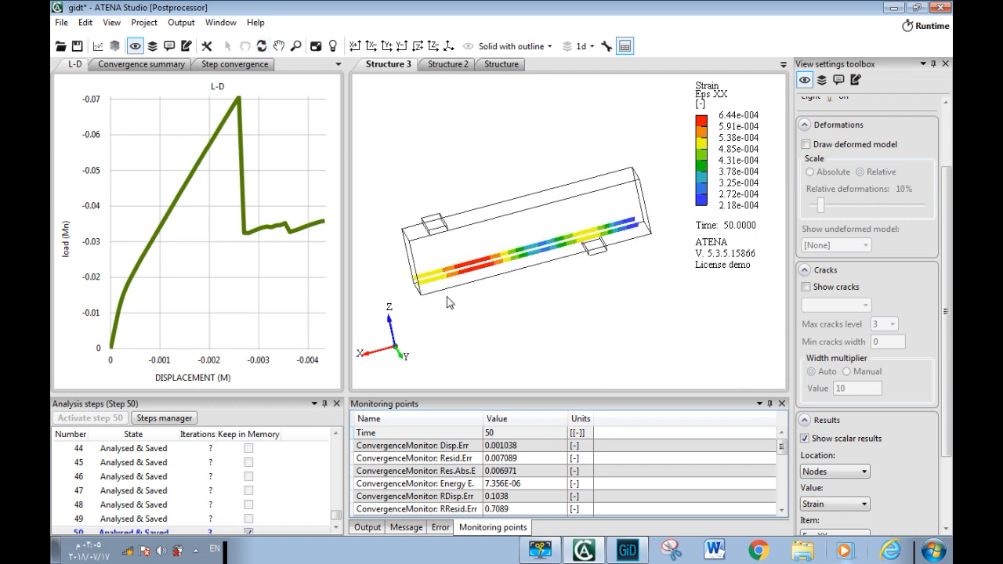
scroll(448, 297, "down", 3)
scroll(448, 297, "up", 7)
left_click_drag(448, 302, 454, 263)
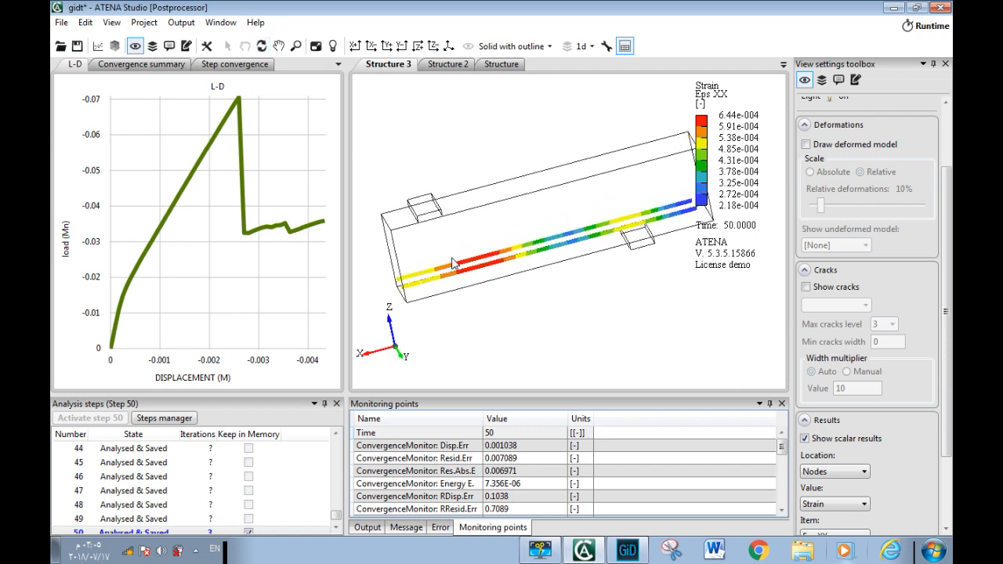
scroll(568, 298, "down", 1)
Step: Identify the peak-load step on the L-D curve and activate analysis step 31
mouse_move(238, 98)
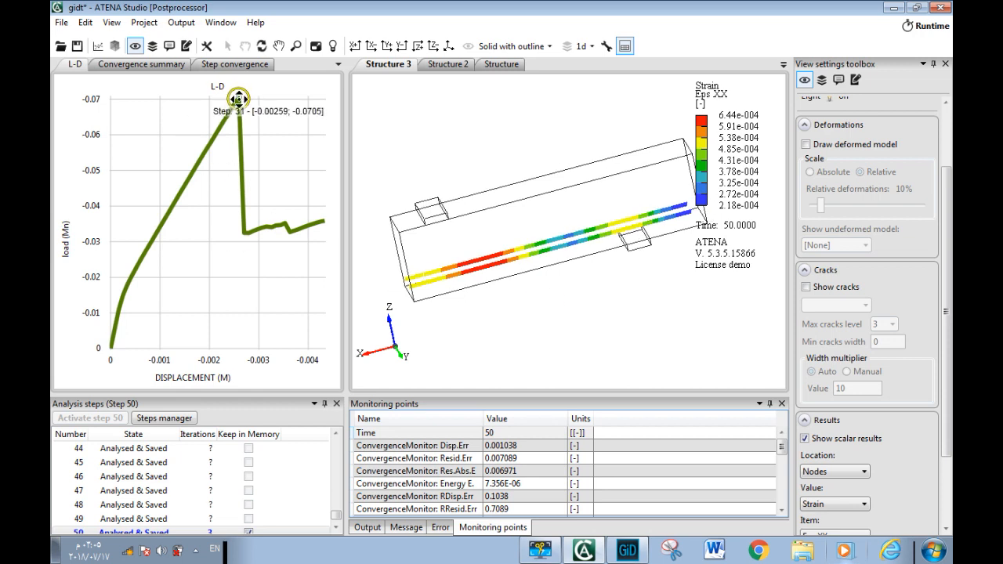
left_click(238, 99)
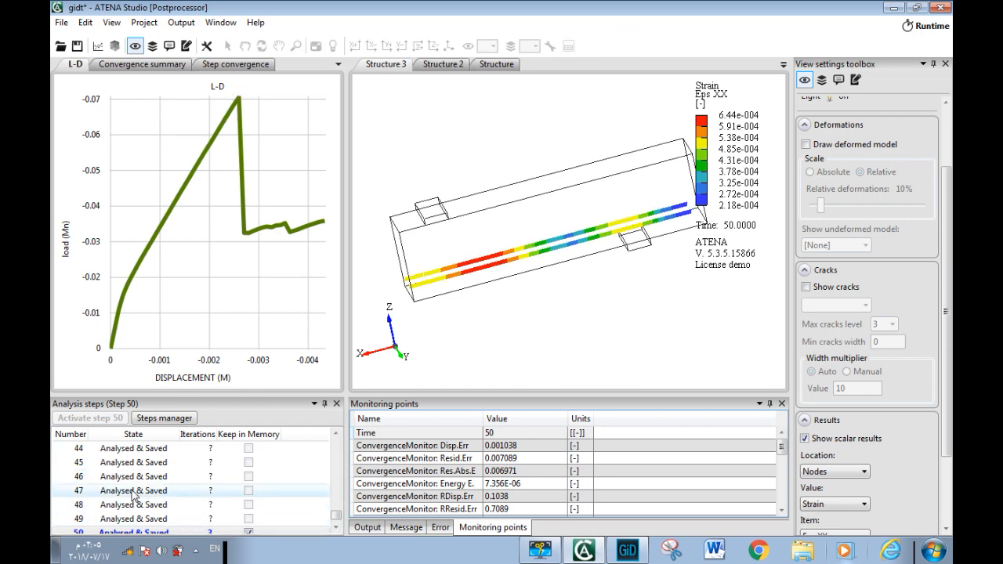
left_click_drag(339, 519, 337, 491)
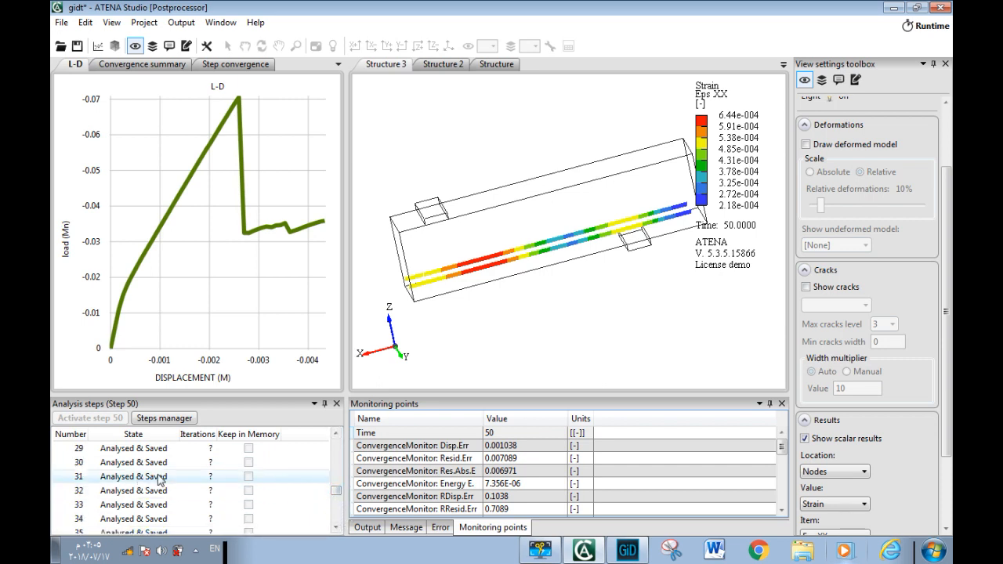
double_click(157, 478)
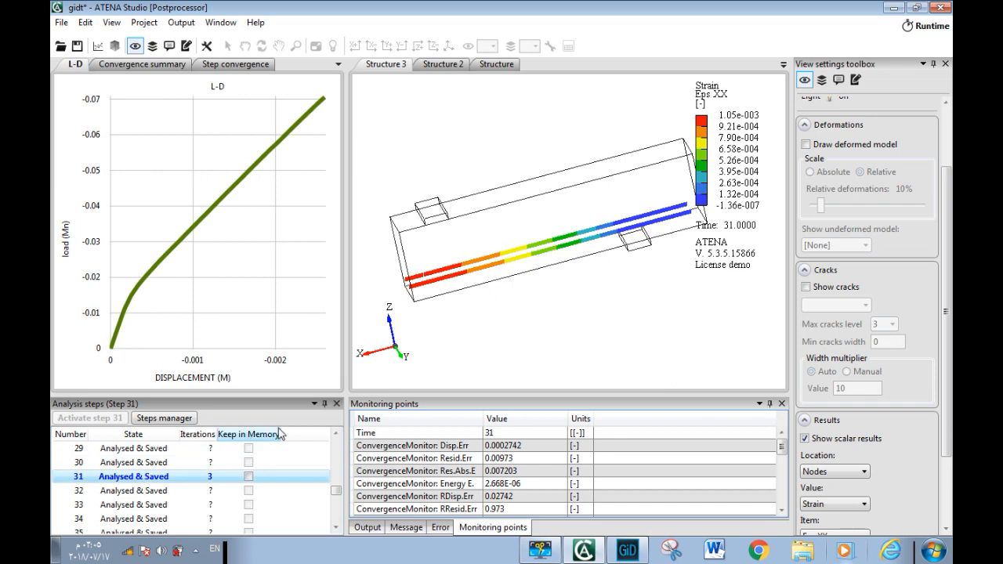